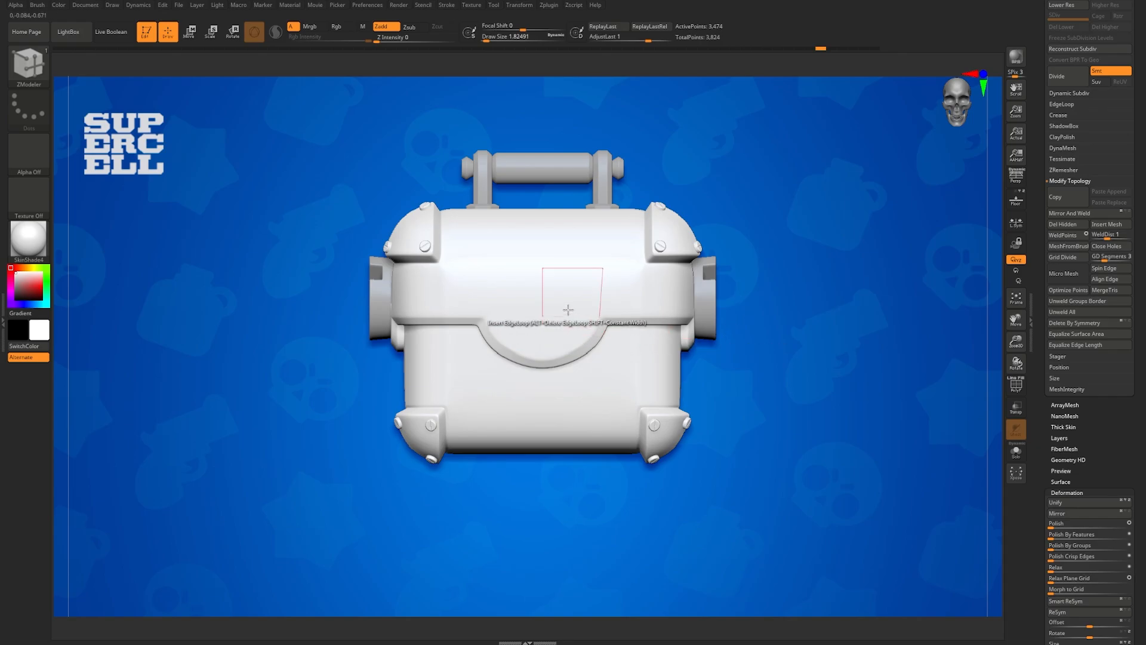
Step: Inspect the smoothed box model from the front and both sides, checking the lid, handle, side knobs and corner plates
key("shift+d")
mouse_move(571, 305)
right_mouse_down()
mouse_move(563, 310)
mouse_move(600, 307)
mouse_move(567, 305)
mouse_move(577, 323)
right_mouse_up()
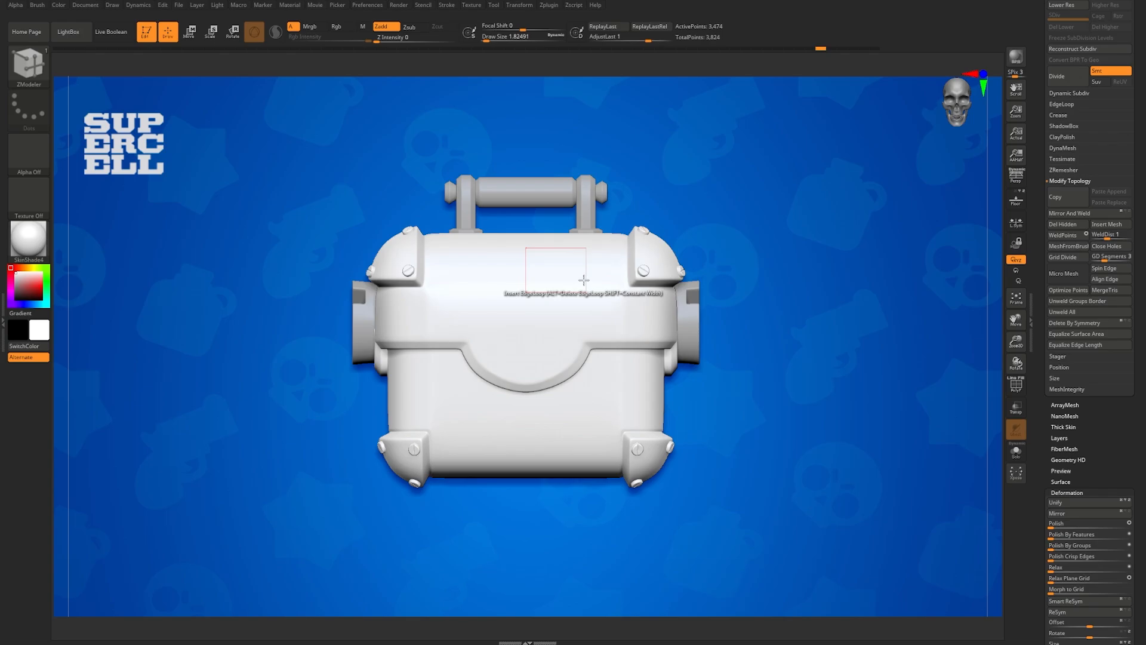
mouse_move(786, 348)
left_mouse_down()
mouse_move(787, 329)
mouse_move(785, 351)
mouse_move(797, 343)
mouse_move(815, 358)
mouse_move(803, 361)
left_mouse_up()
key("d")
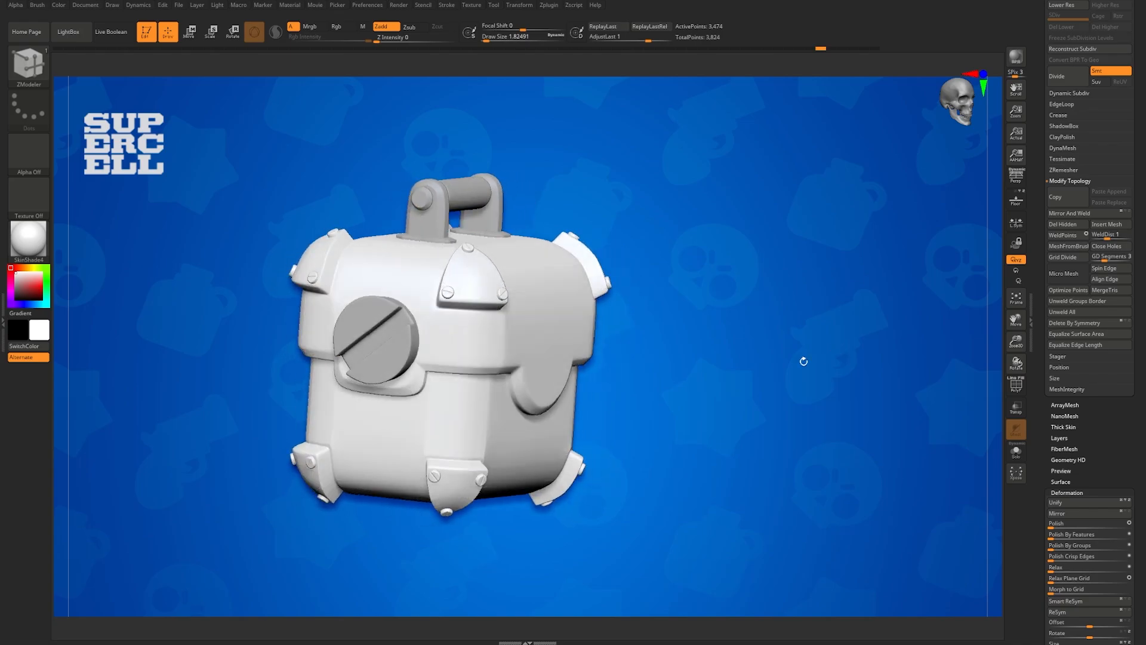
left_click_drag(724, 367, 681, 371)
right_click_drag(666, 380, 670, 290, "alt")
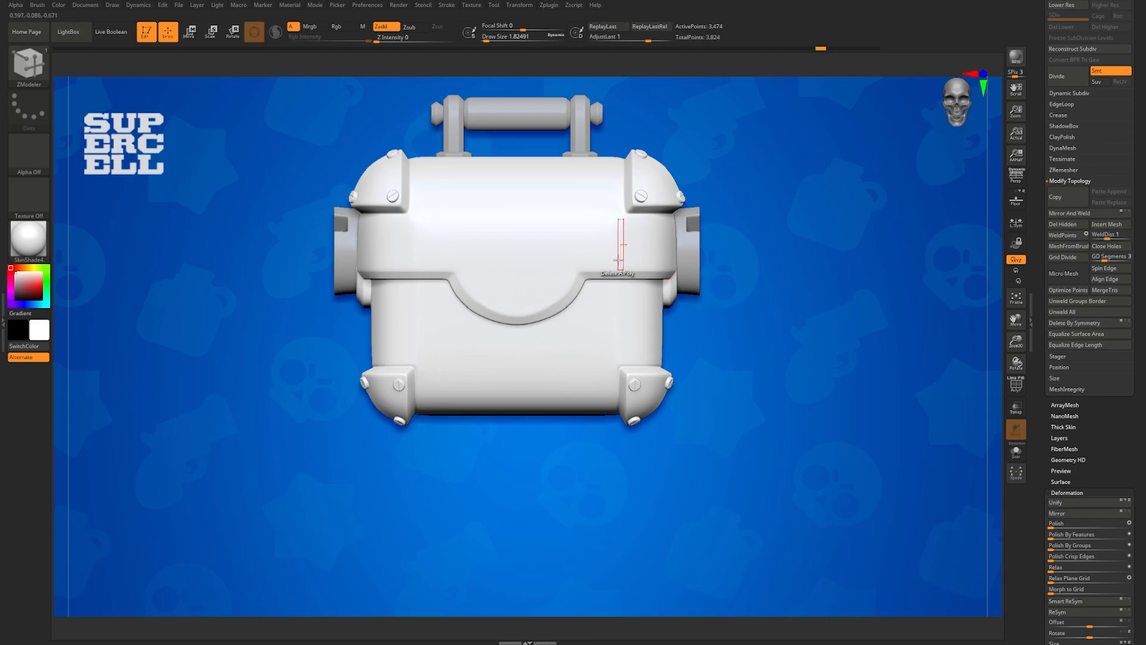
right_click_drag(584, 241, 574, 352, "alt")
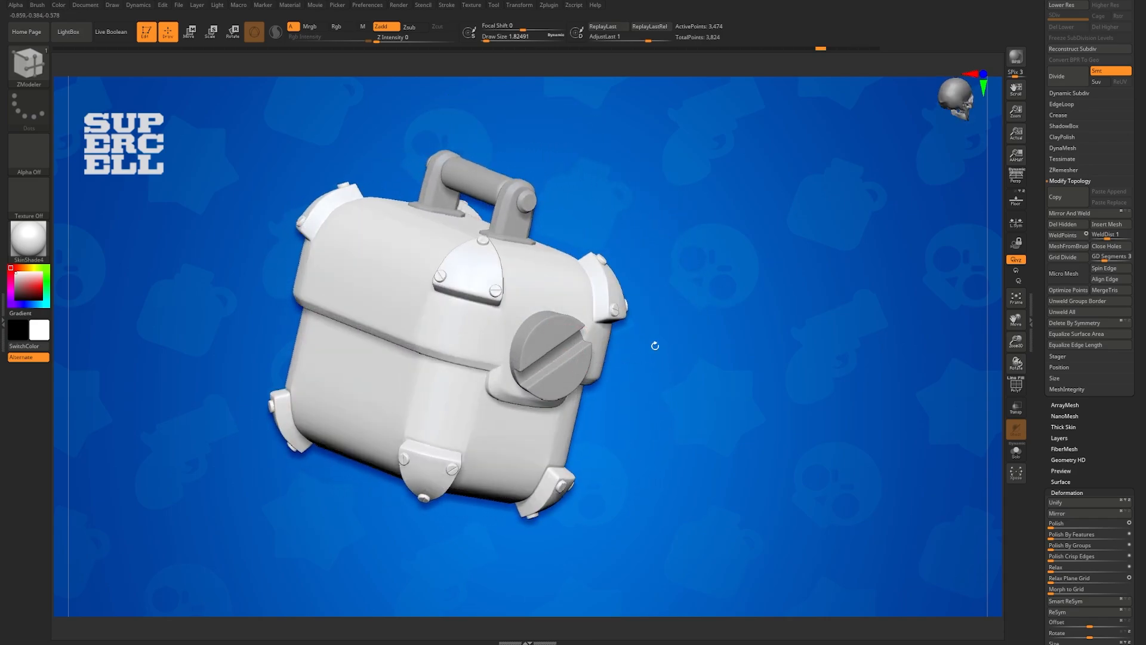
right_click_drag(652, 343, 534, 330)
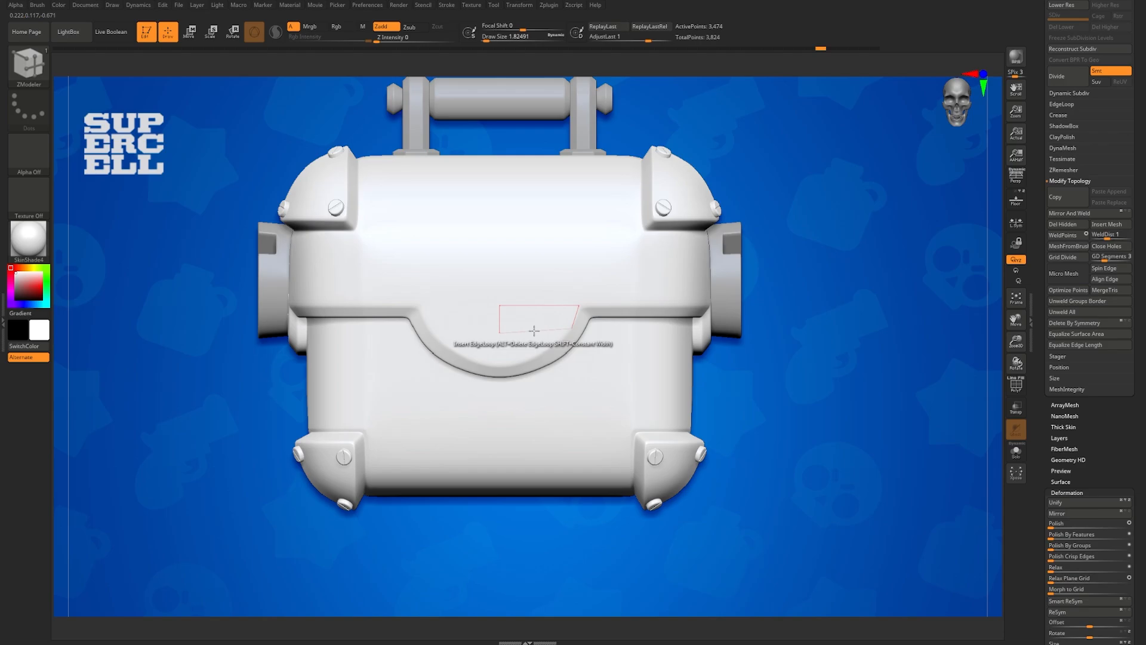
key("space")
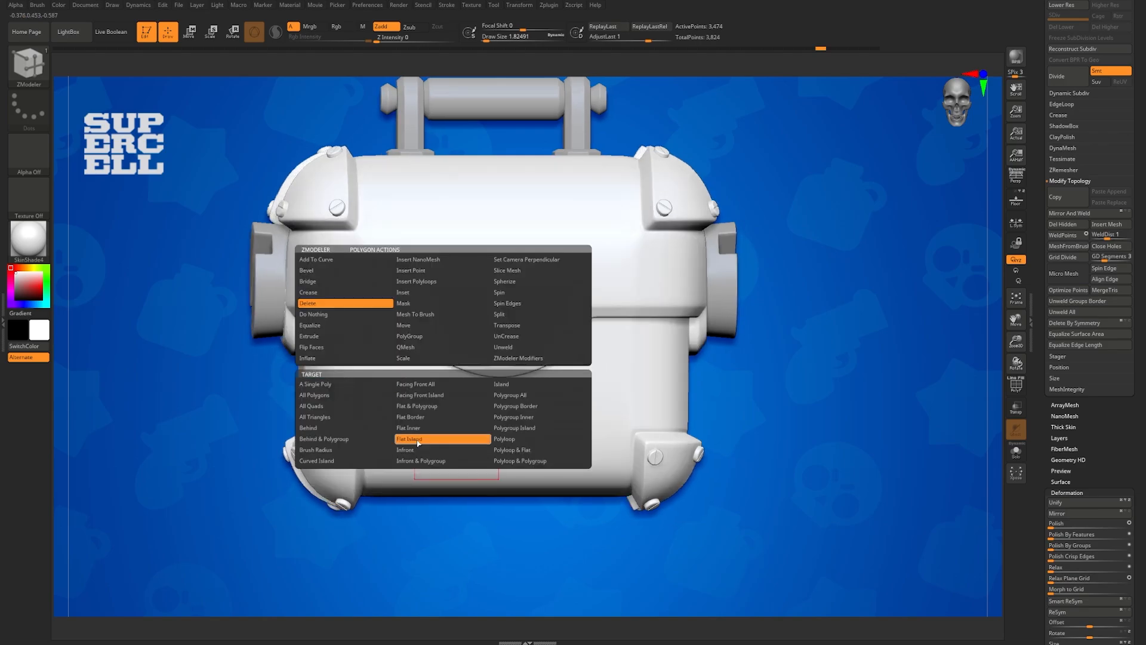
Step: Switch off the smoothed subdivision preview and display the polyframe around the box's lower corner plate
right_click_drag(421, 450, 538, 414, "alt")
right_click_drag(466, 409, 485, 477, "ctrl")
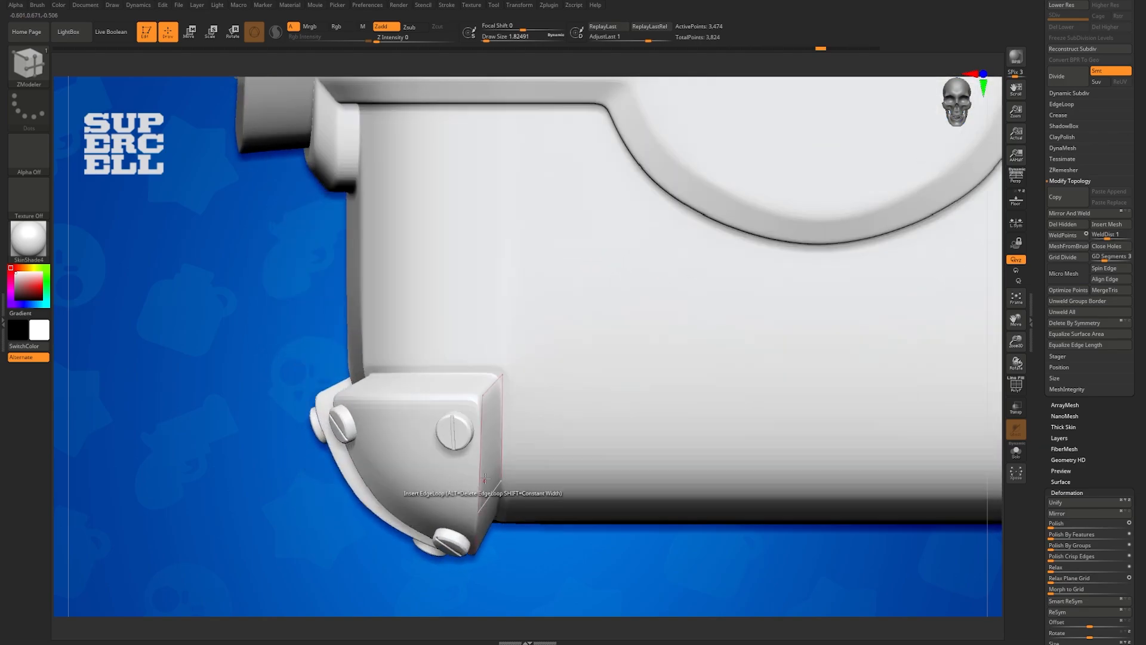
right_click_drag(505, 375, 501, 368)
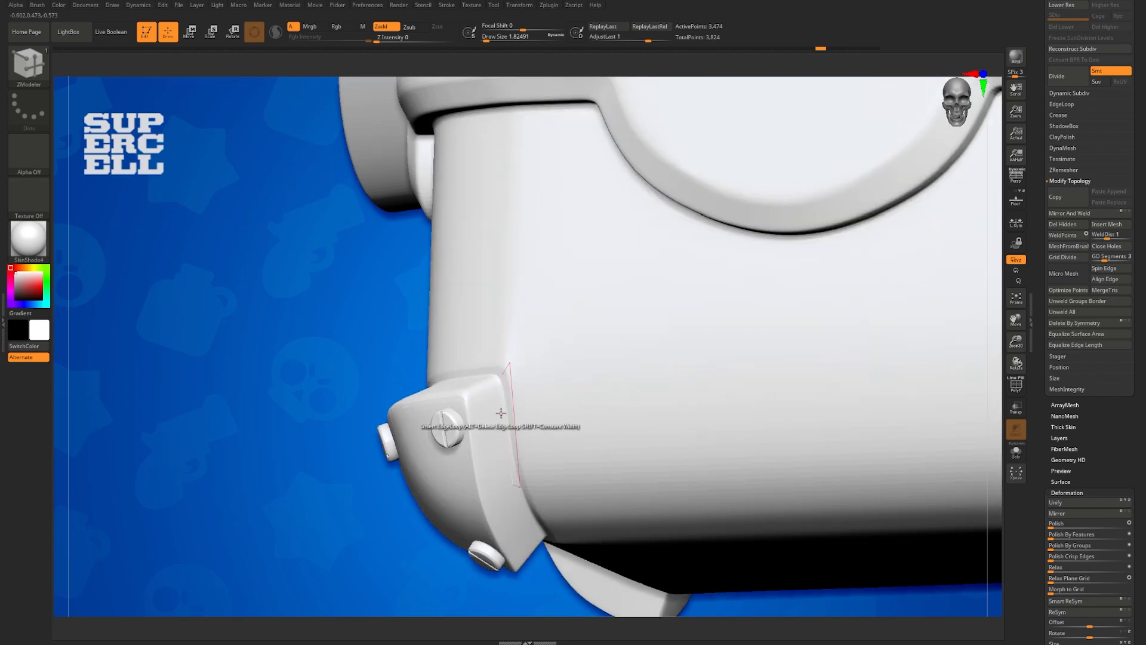
key("shift")
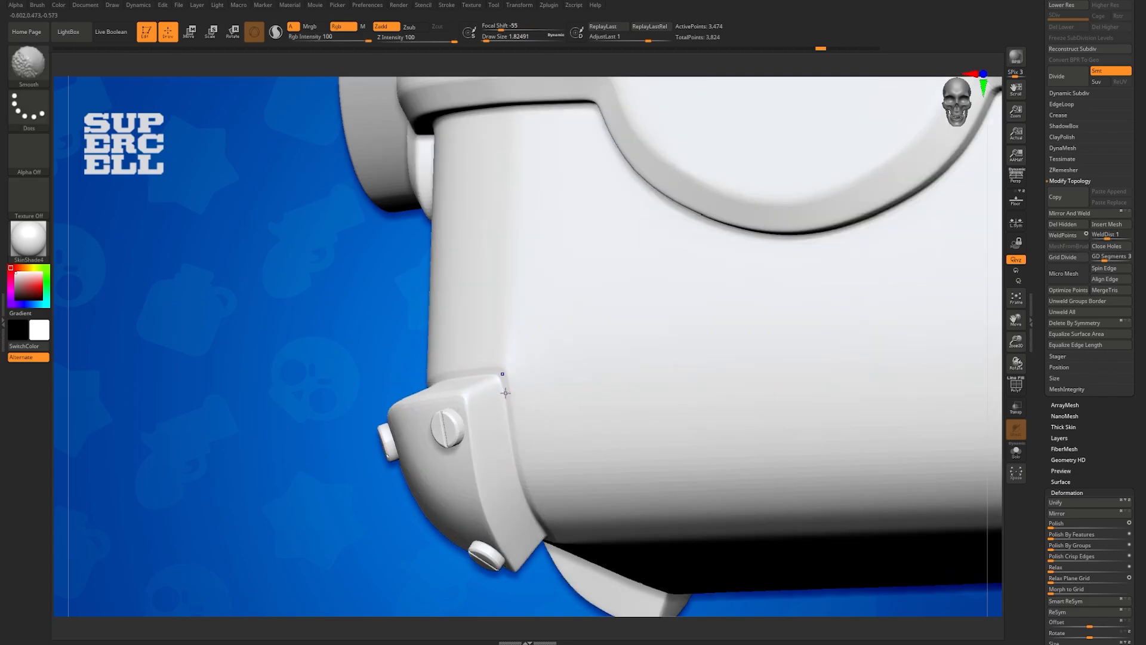
key("shift+d")
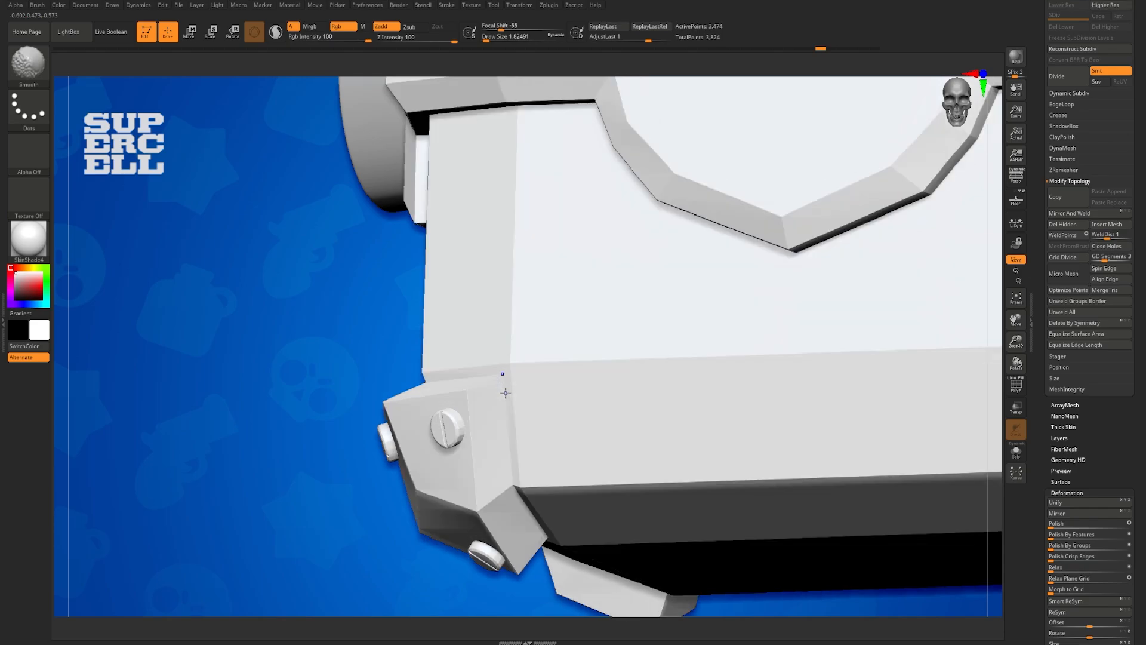
key("shift+f")
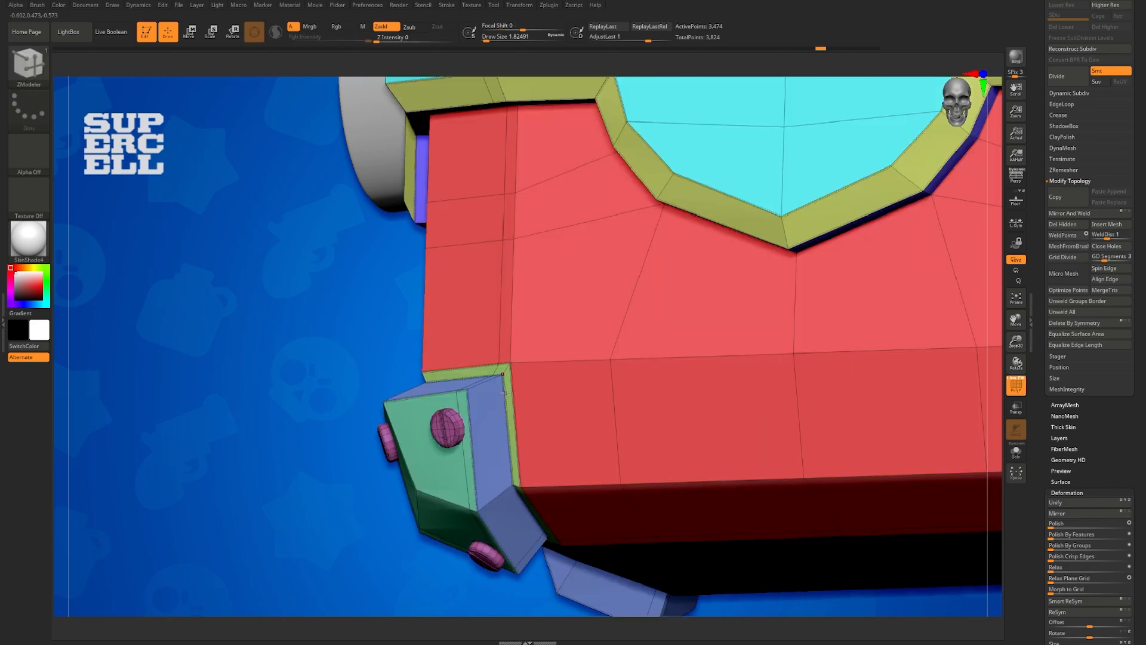
Step: Set the ZModeler edge action to Crease and crease the border edges where the lower corner plate meets the box body
right_click_drag(516, 391, 530, 390)
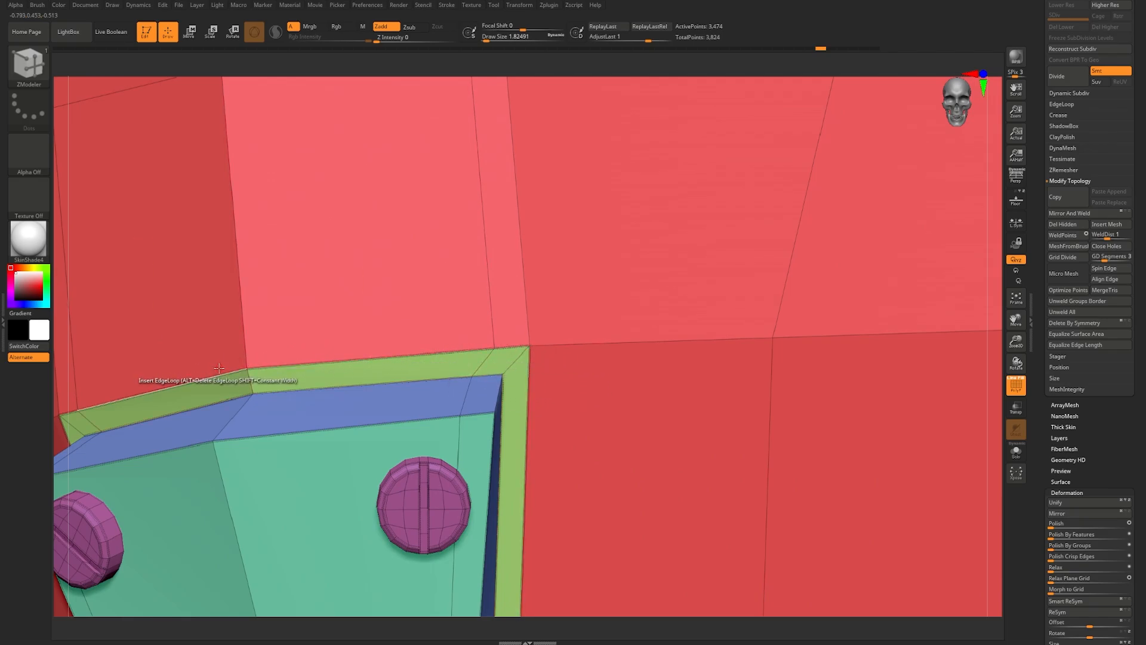
right_click_drag(536, 370, 558, 571, "ctrl")
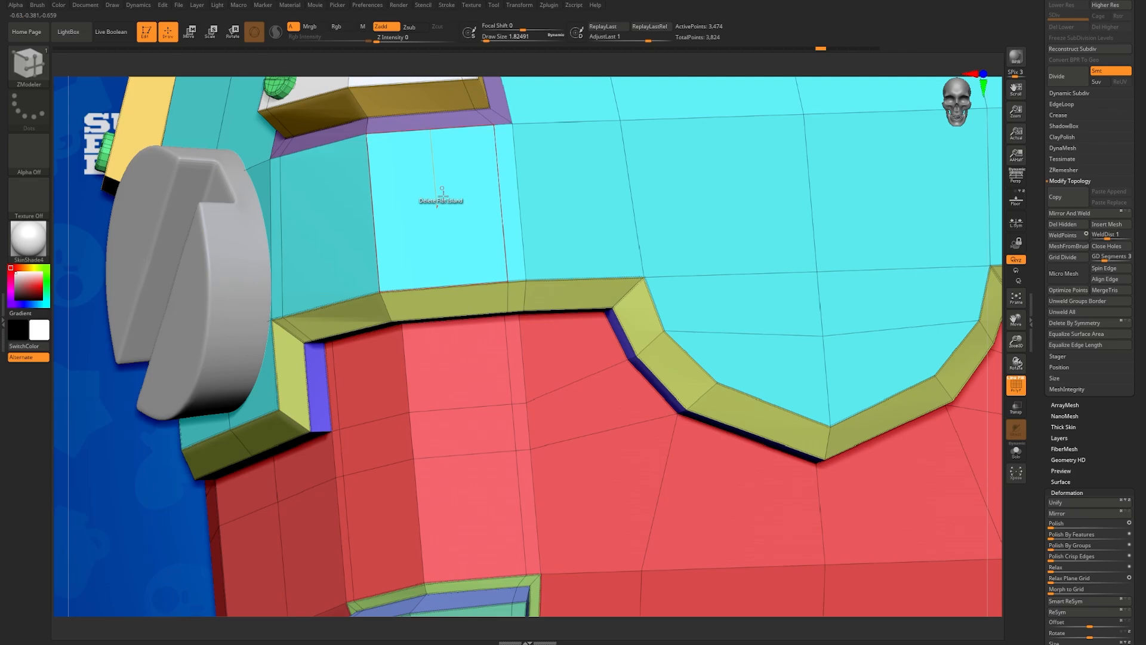
right_click_drag(482, 364, 472, 100, "alt")
right_click_drag(501, 325, 490, 364, "ctrl")
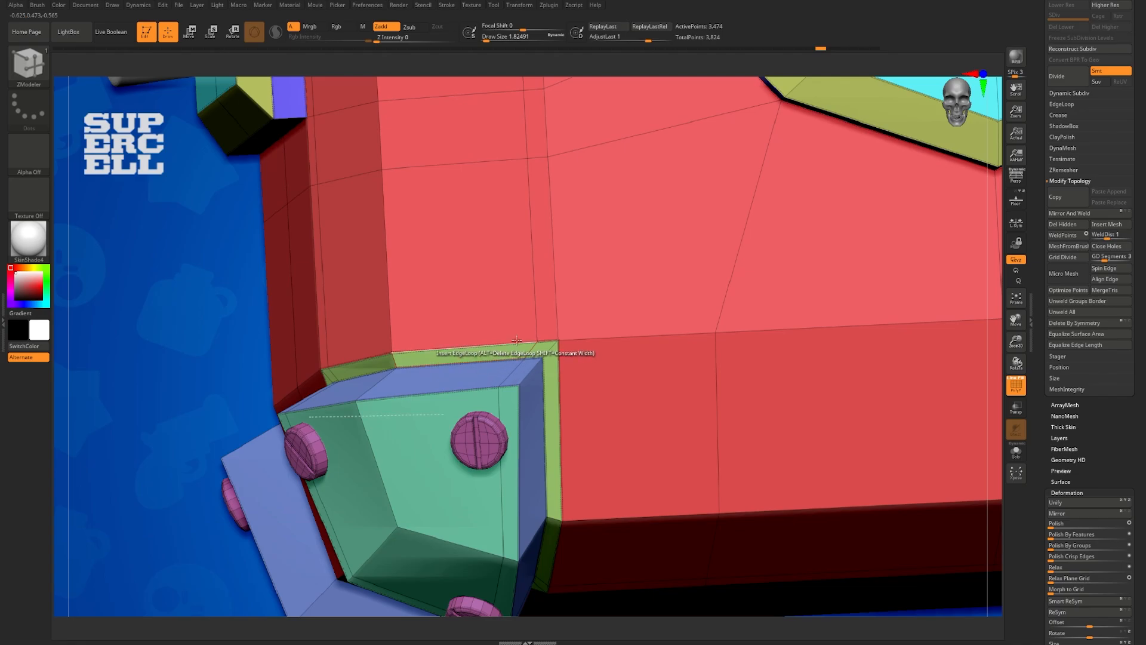
key("space")
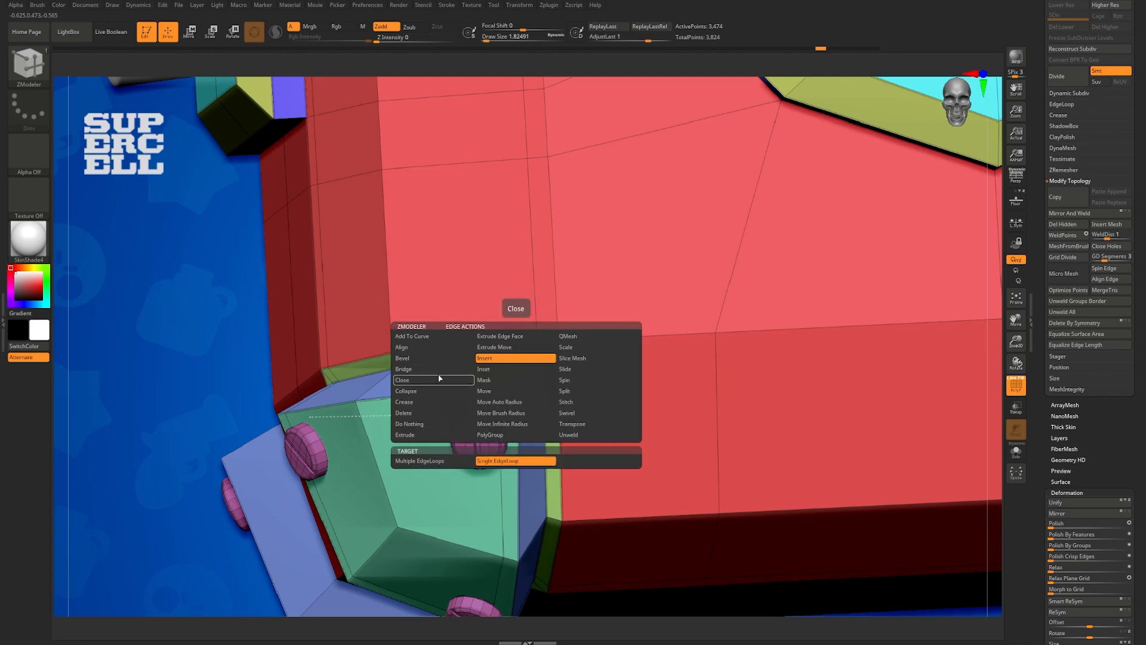
left_click(428, 404)
left_click(426, 464)
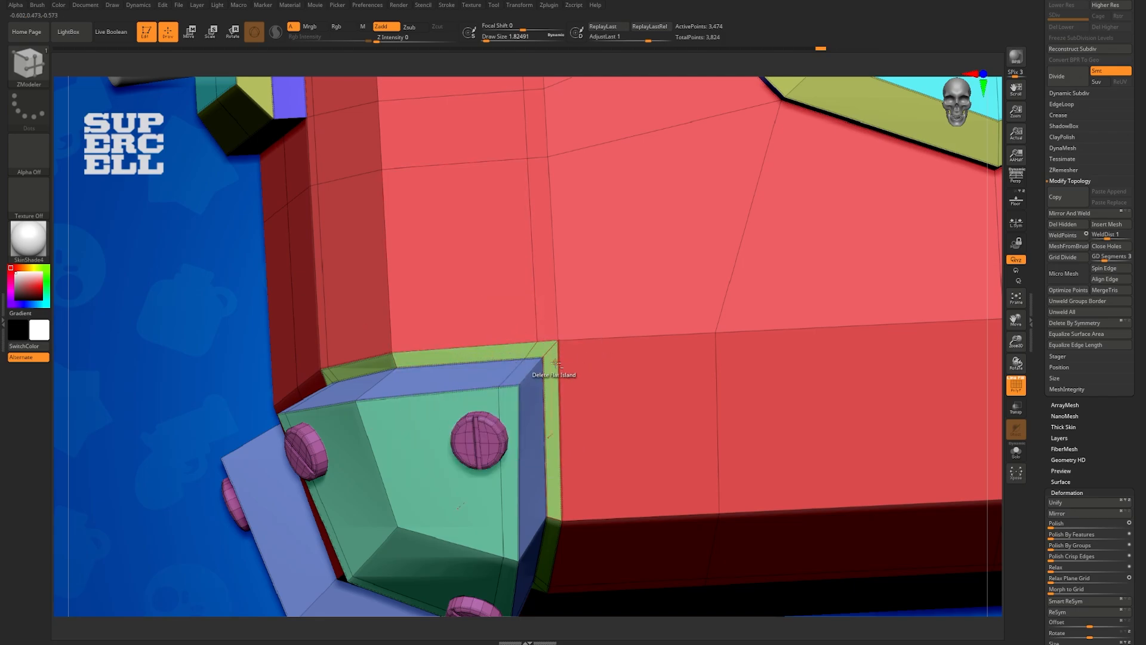
key("ctrl")
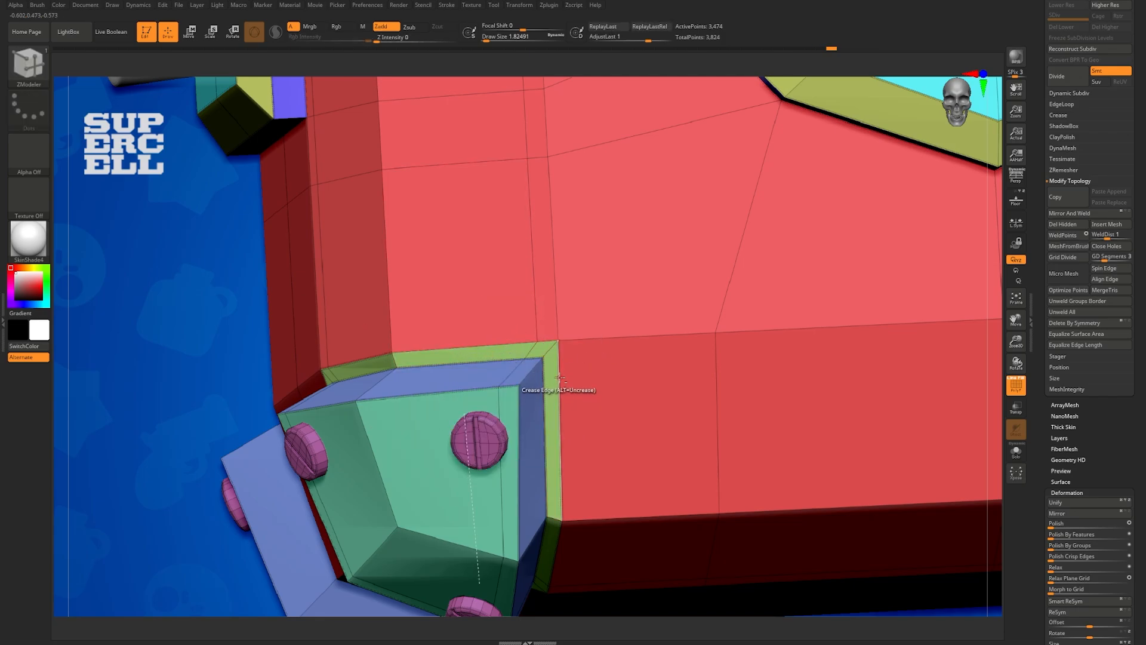
mouse_move(555, 431)
right_mouse_down("alt")
mouse_move(540, 371)
mouse_move(551, 327)
right_mouse_up("alt")
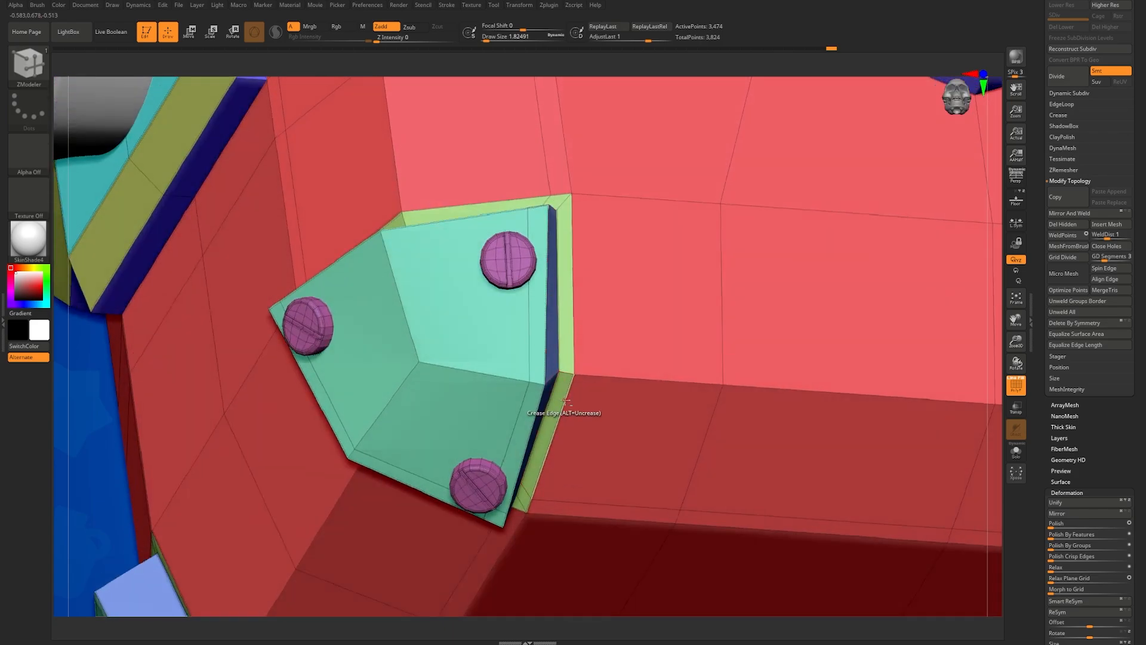
mouse_move(537, 404)
right_mouse_down()
mouse_move(519, 430)
mouse_move(540, 385)
right_mouse_up()
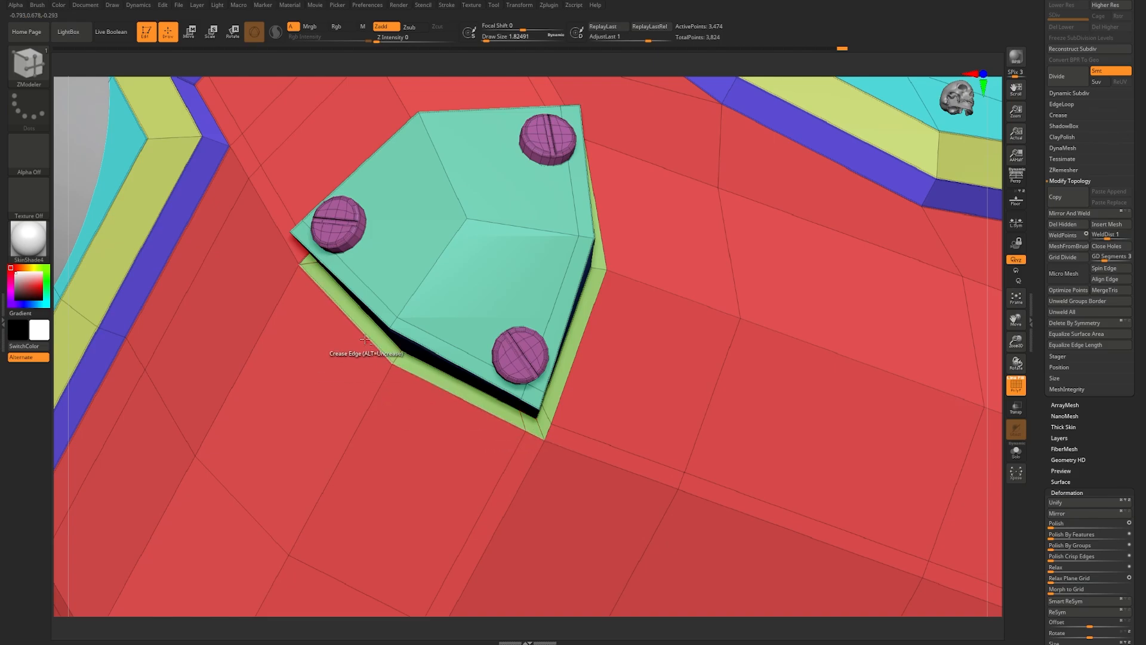
right_click_drag(358, 299, 286, 214)
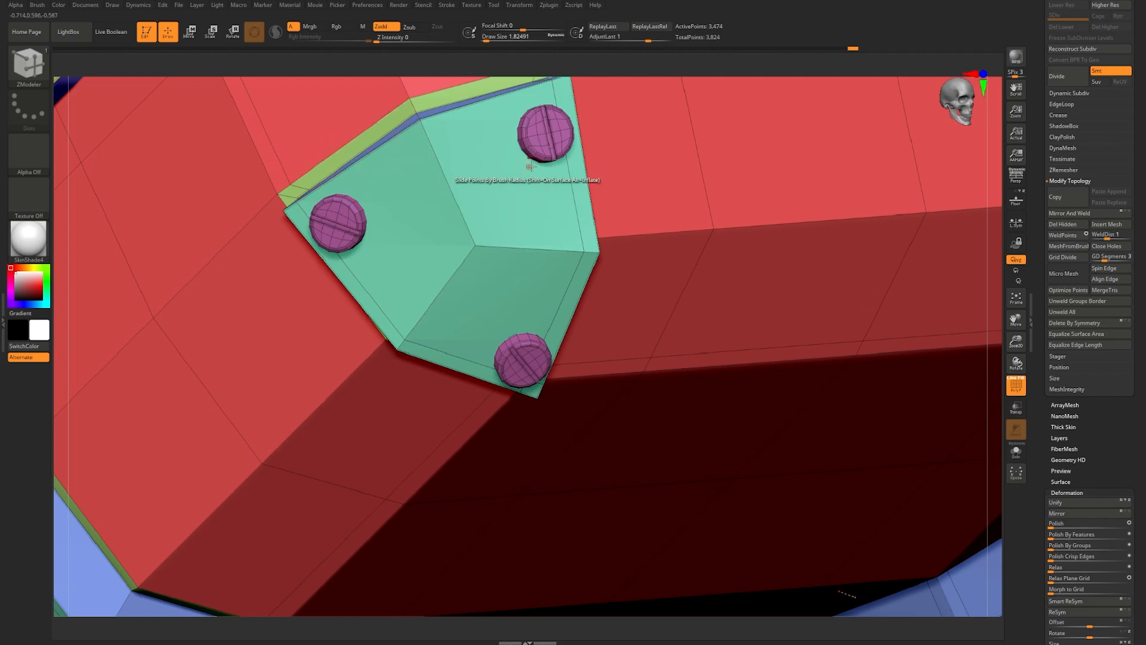
right_click_drag(664, 172, 557, 335)
Step: Hide the polyframe, restore the smoothed preview and check the creased corner plate and the whole box
key("shift+f")
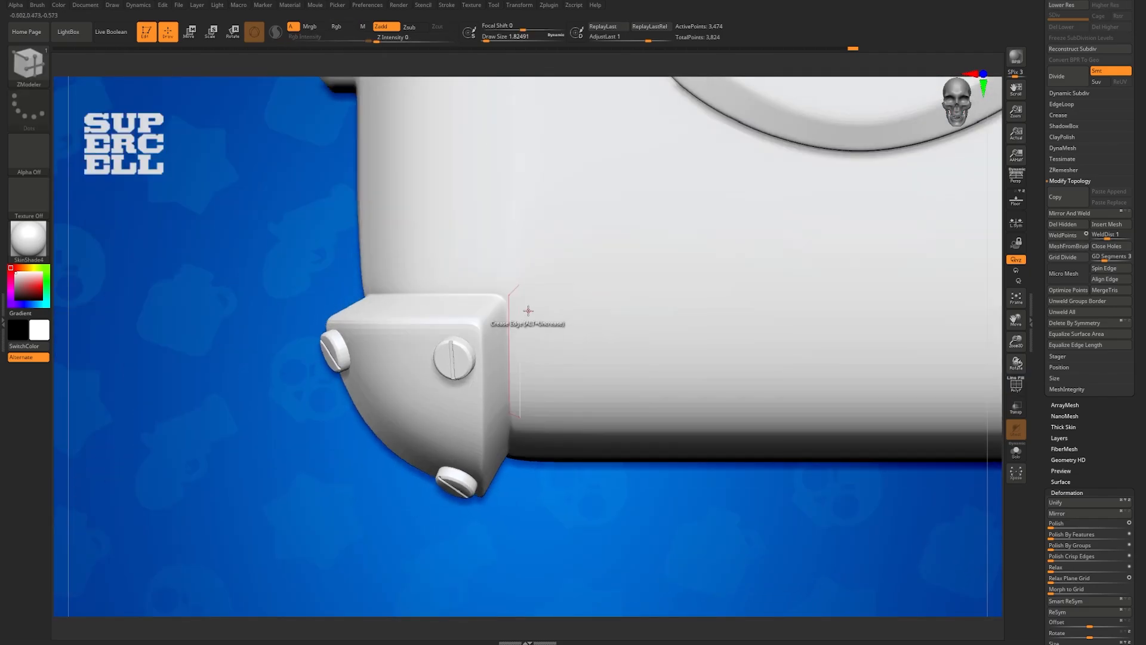
right_click_drag(541, 297, 638, 306)
right_click_drag(706, 320, 585, 313)
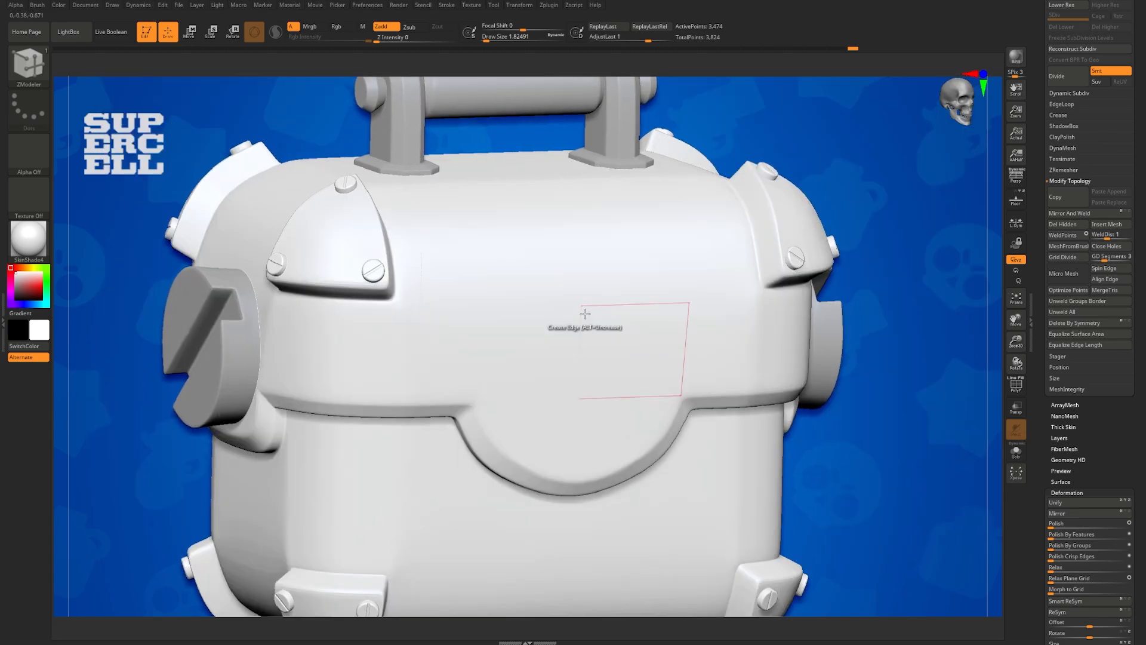
Step: Compare the box lid from the front and side with the reference image MegaBox_Reference.png
key("alt+Tab")
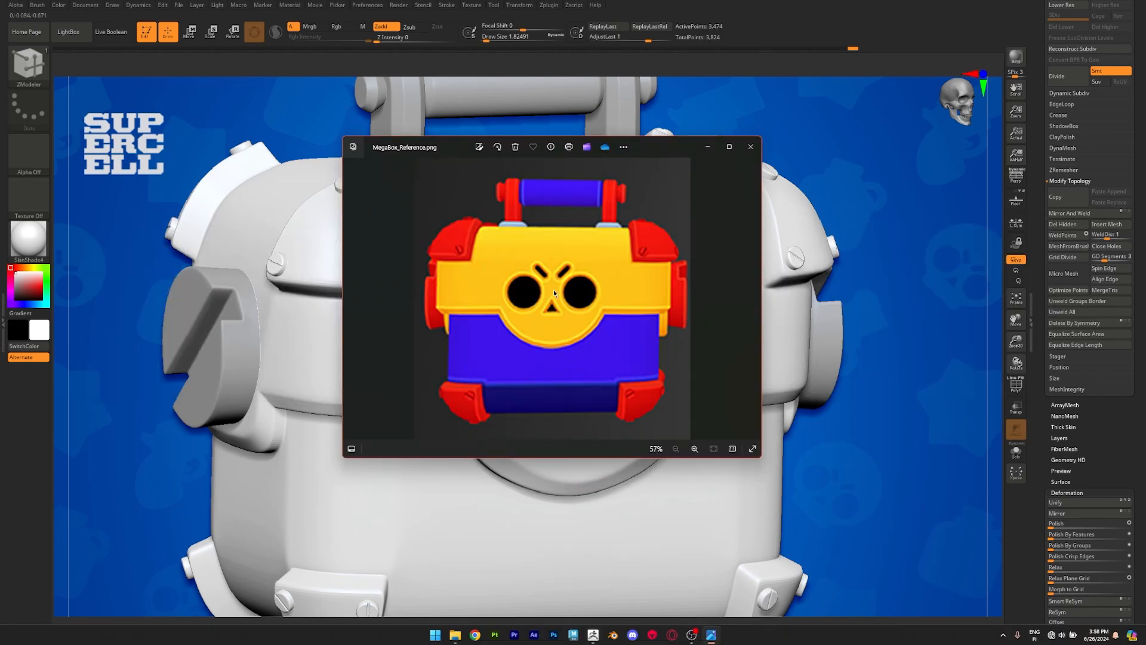
key("alt+Tab")
mouse_move(568, 360)
right_mouse_down()
mouse_move(594, 352)
mouse_move(581, 350)
right_mouse_up()
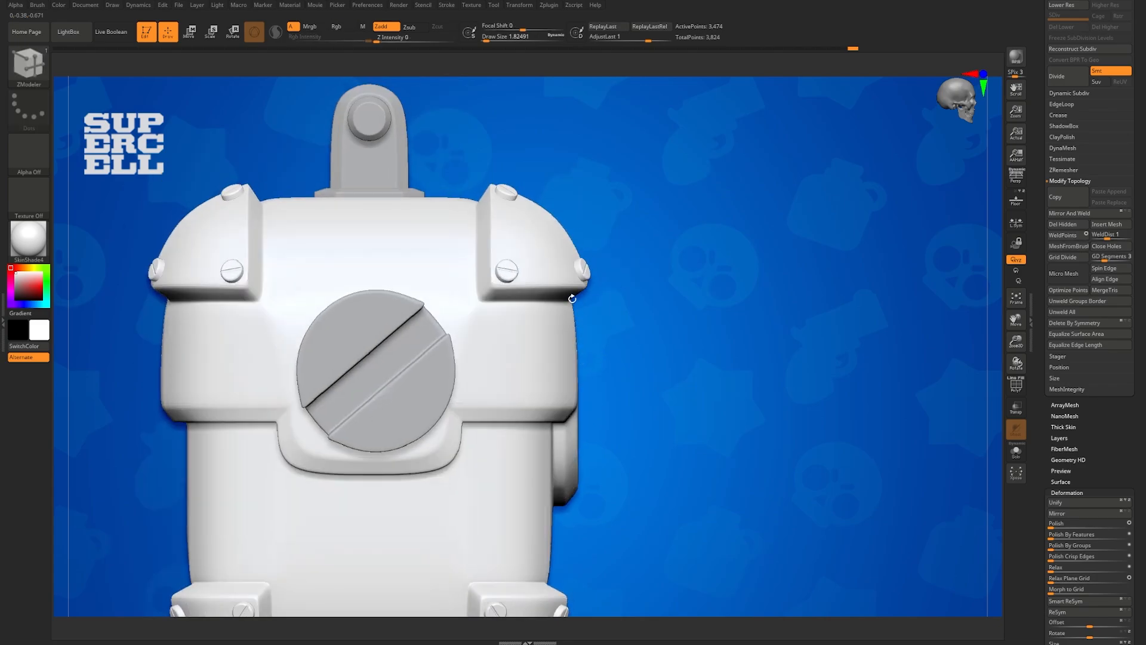
right_click_drag(620, 257, 594, 253)
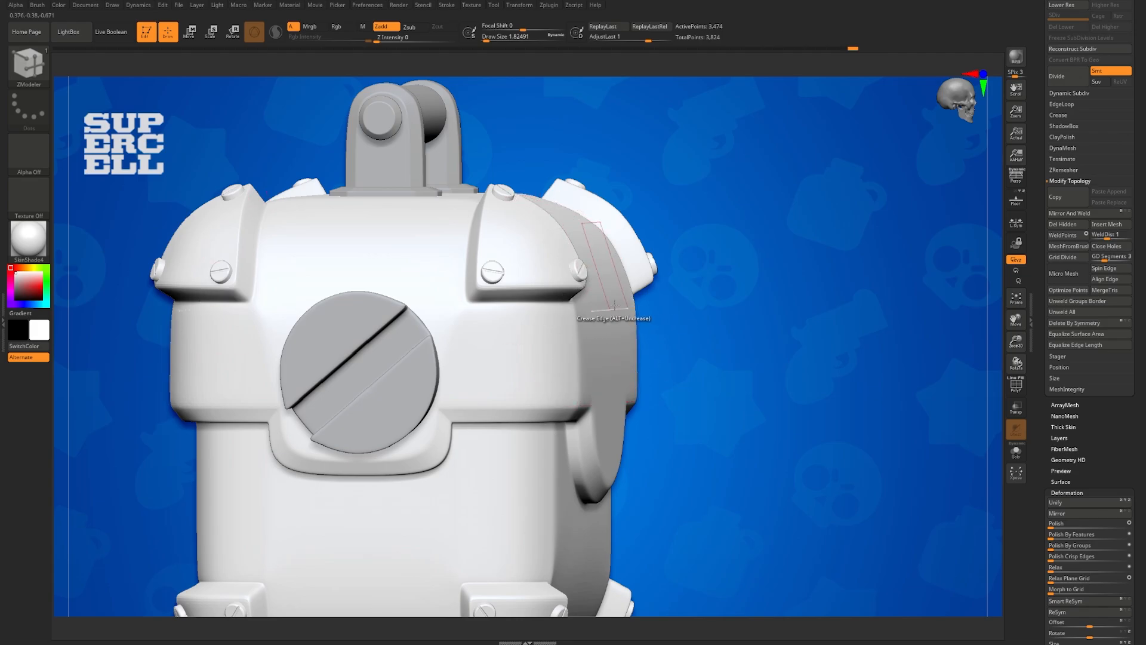
key("alt+Tab")
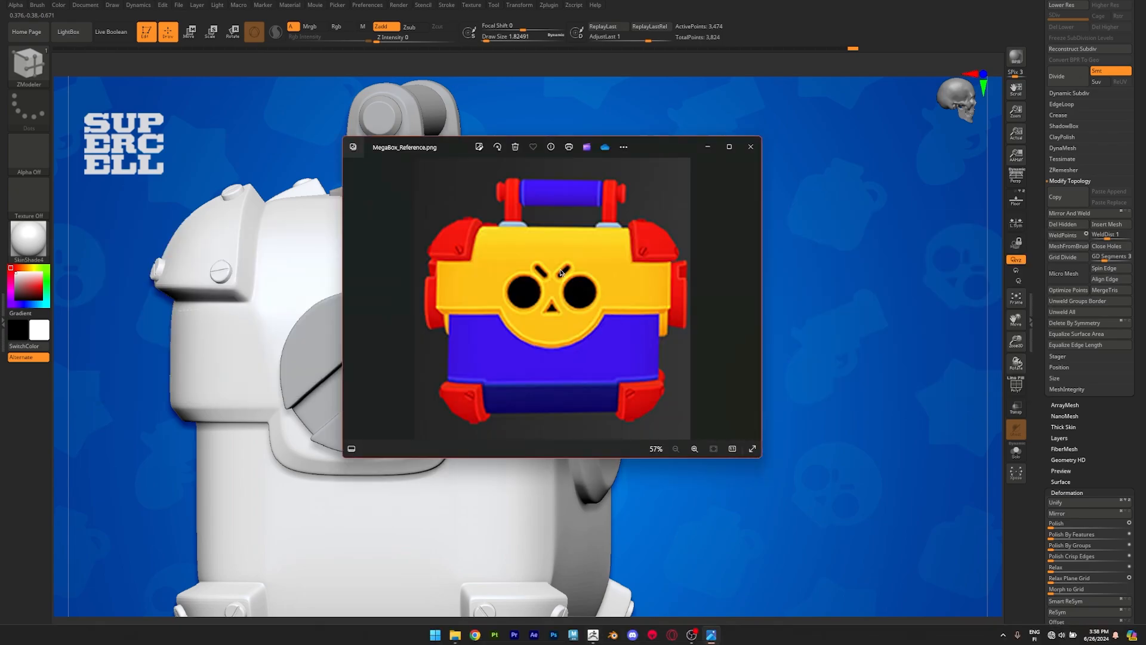
key("alt+Tab")
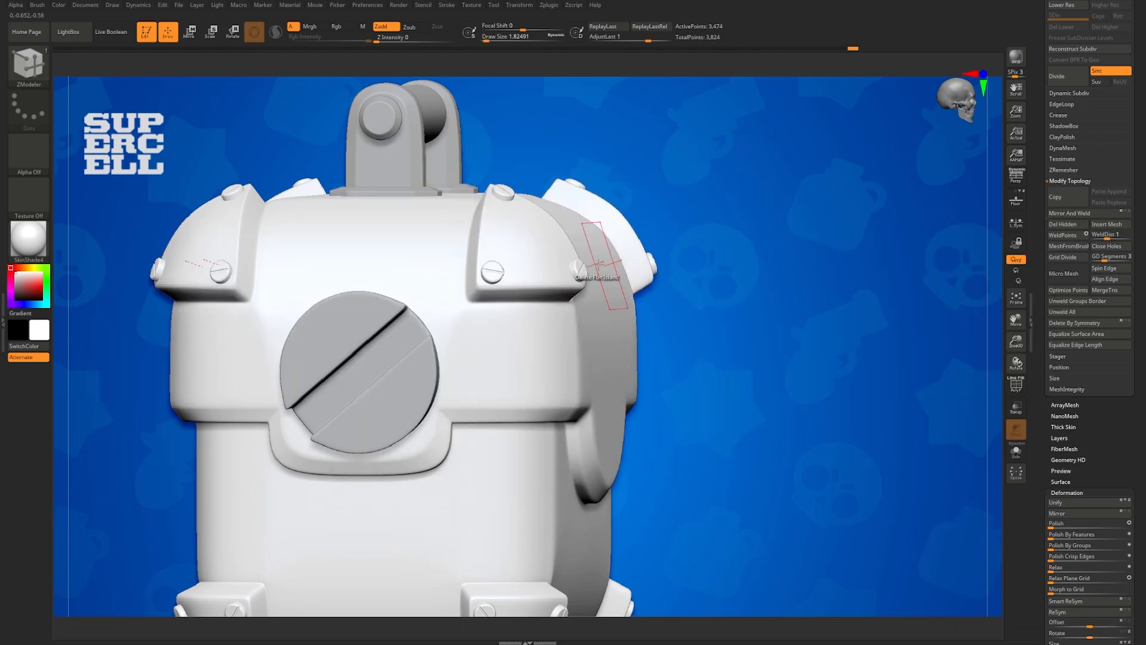
right_click_drag(609, 237, 601, 260)
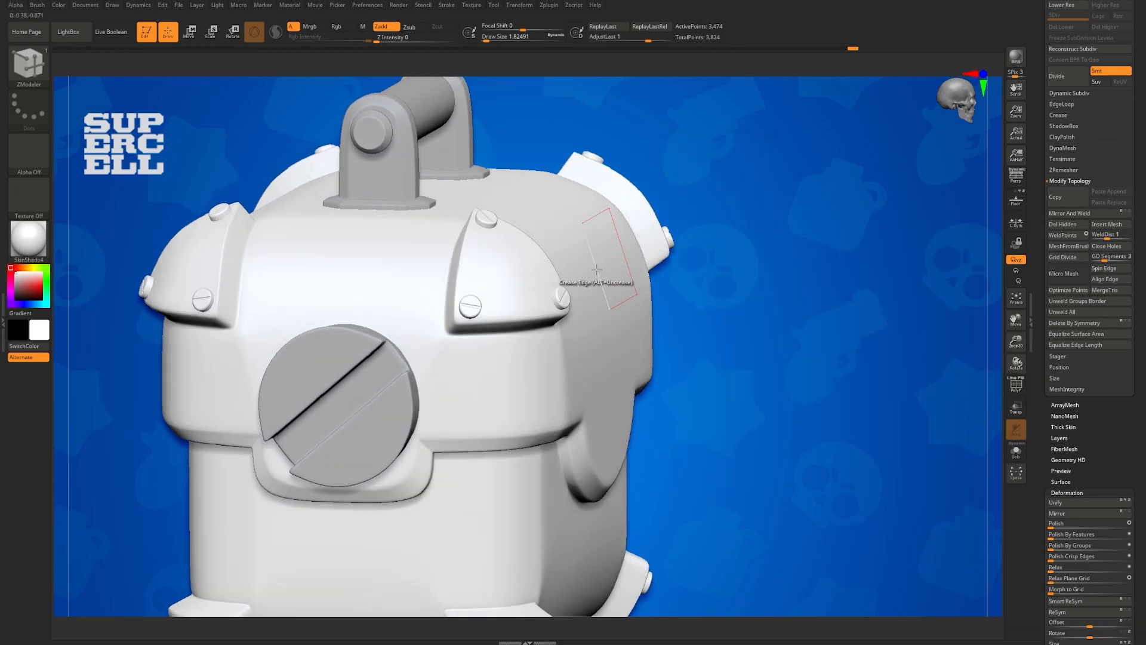
right_click_drag(600, 299, 521, 350)
key("d")
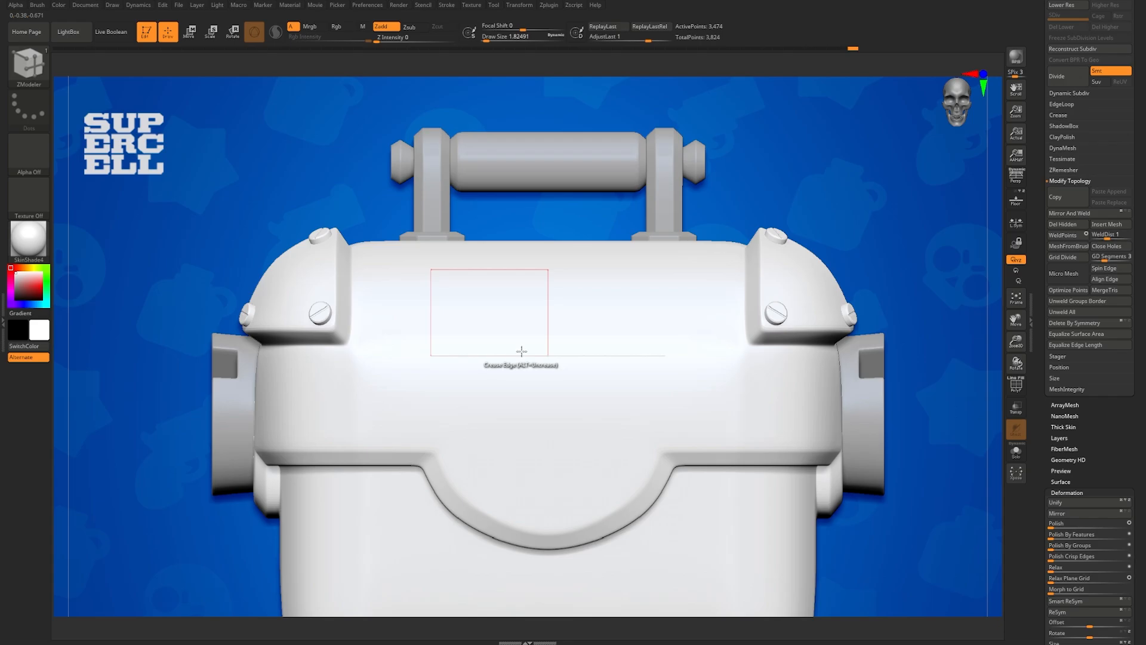
Step: Display the unsmoothed polyframe and insert a single horizontal edge loop across the lid's upper front face, slightly below its middle
key("shift+d")
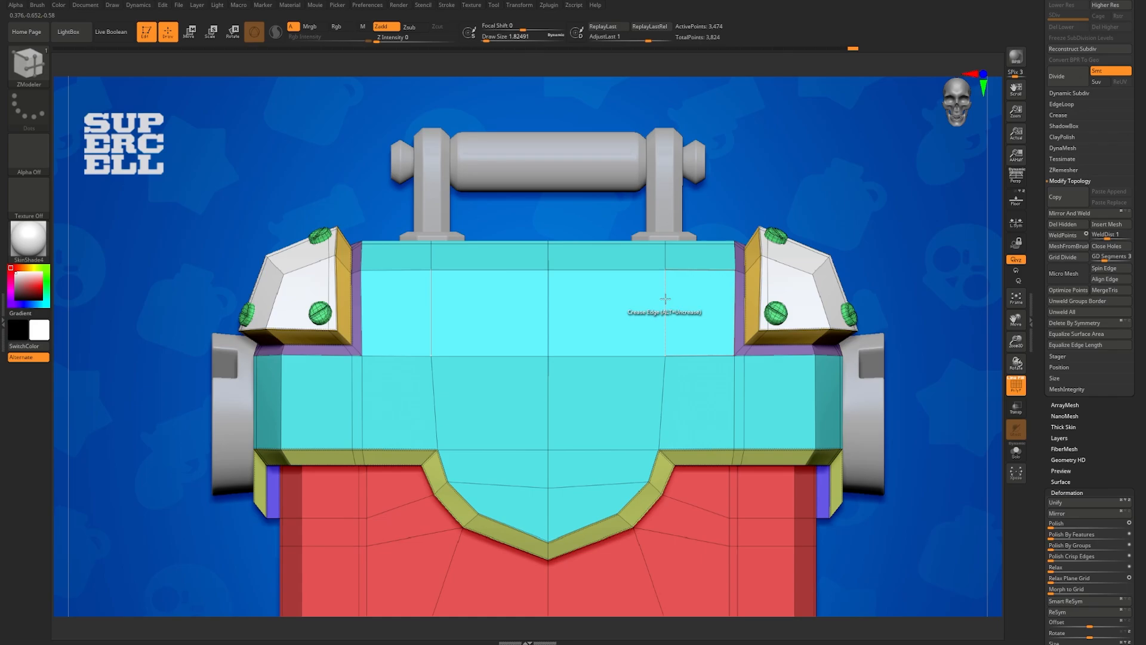
key("space")
left_click(663, 318)
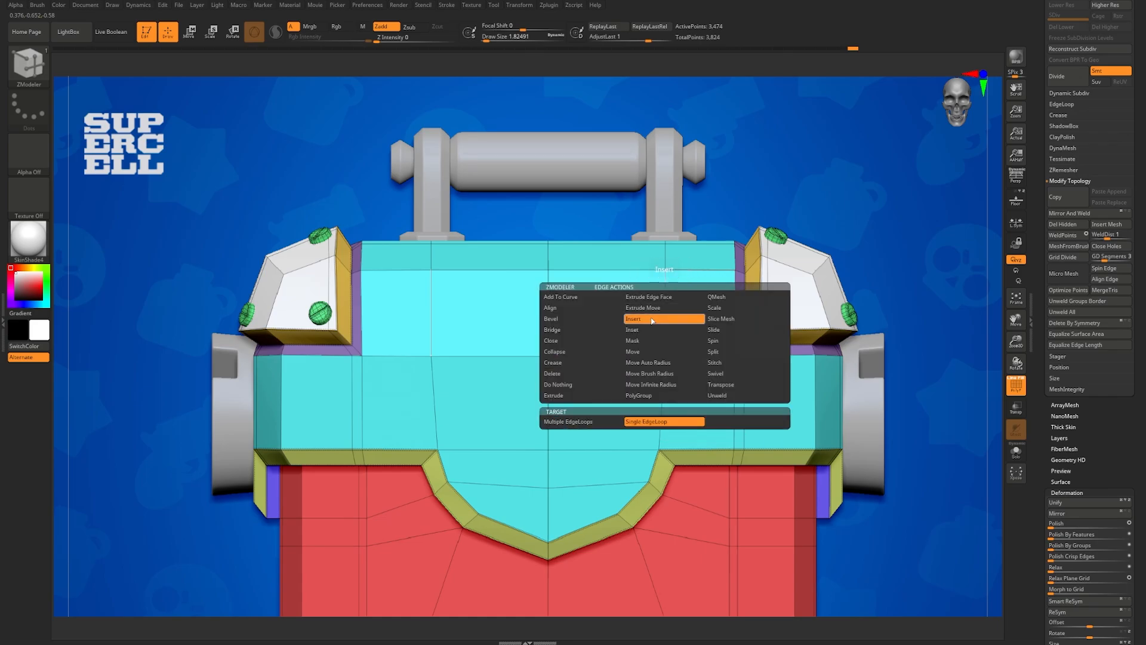
left_click(666, 421)
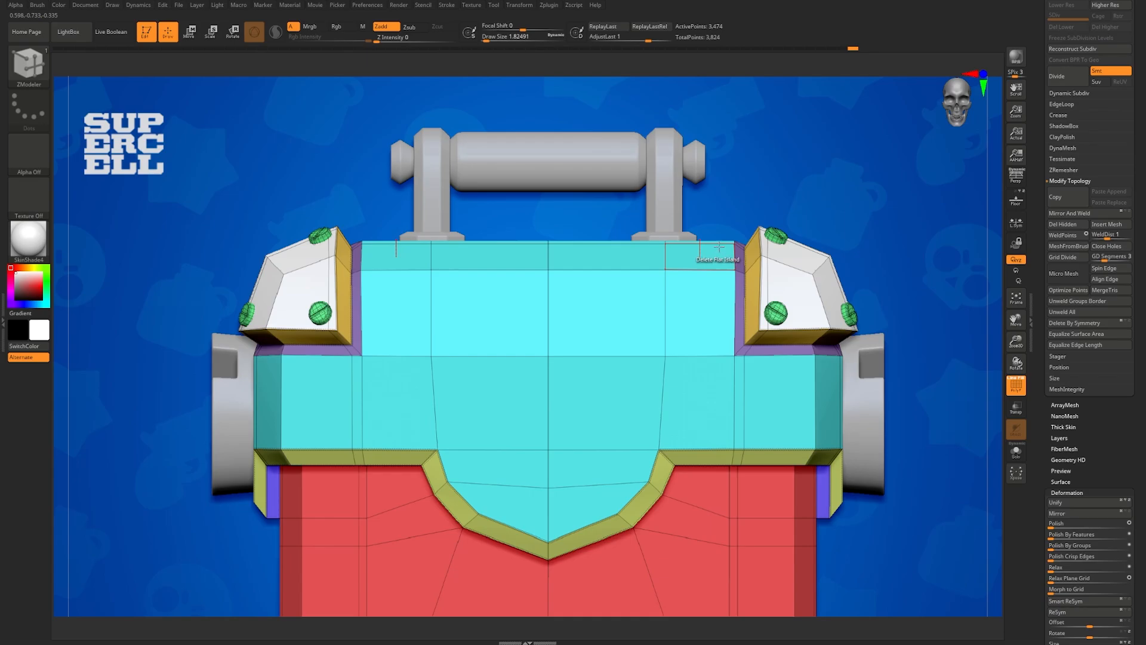
left_click(666, 304)
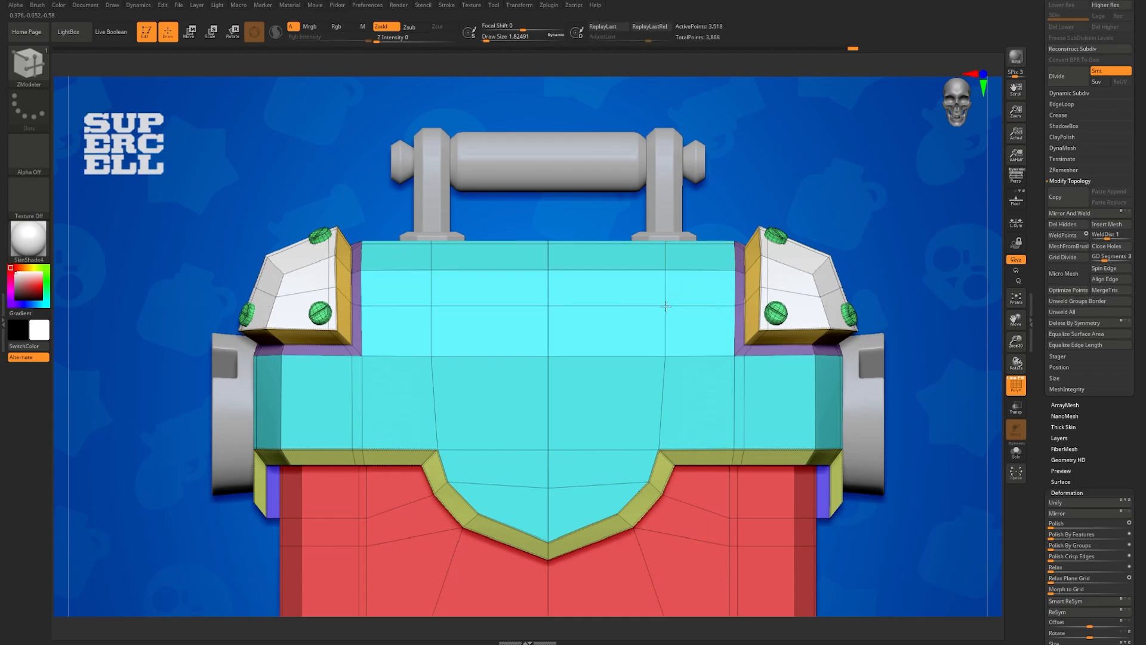
mouse_move(665, 305)
left_mouse_down()
mouse_move(667, 331)
mouse_move(666, 309)
left_mouse_up()
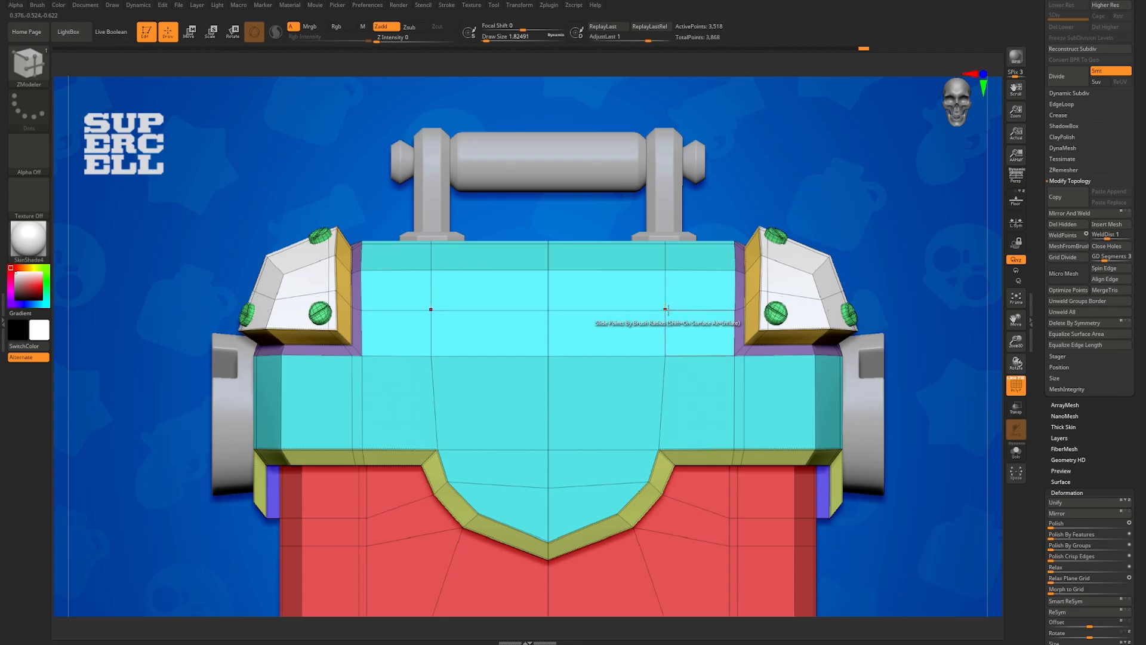
left_click(29, 63, "ctrl")
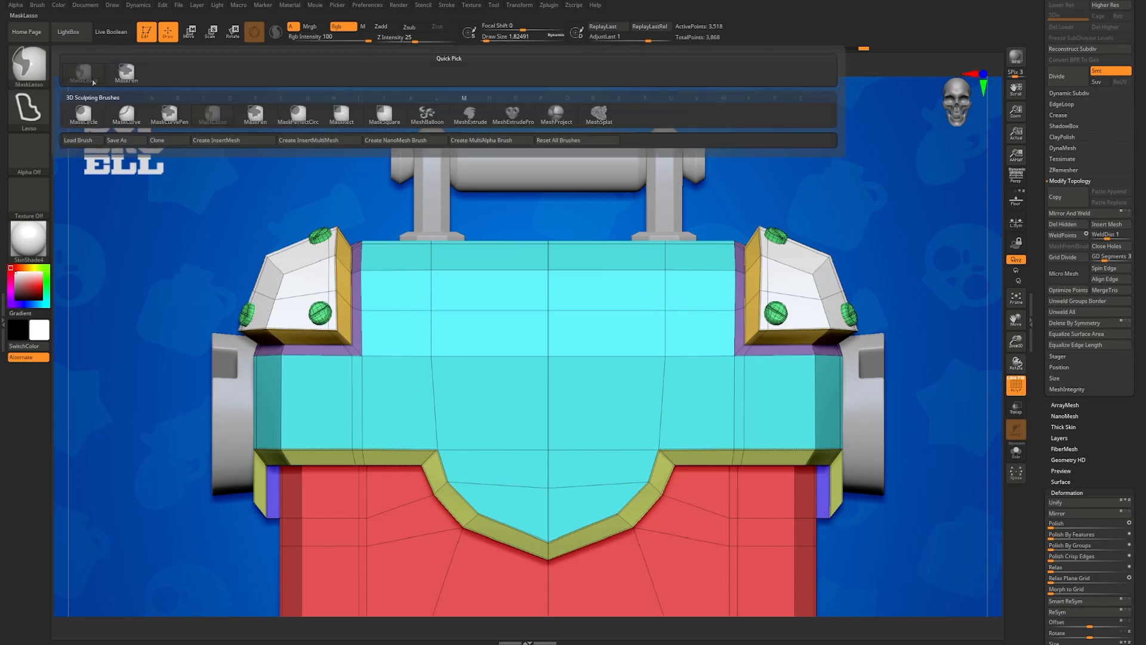
left_click(115, 76)
left_click(35, 66, "ctrl")
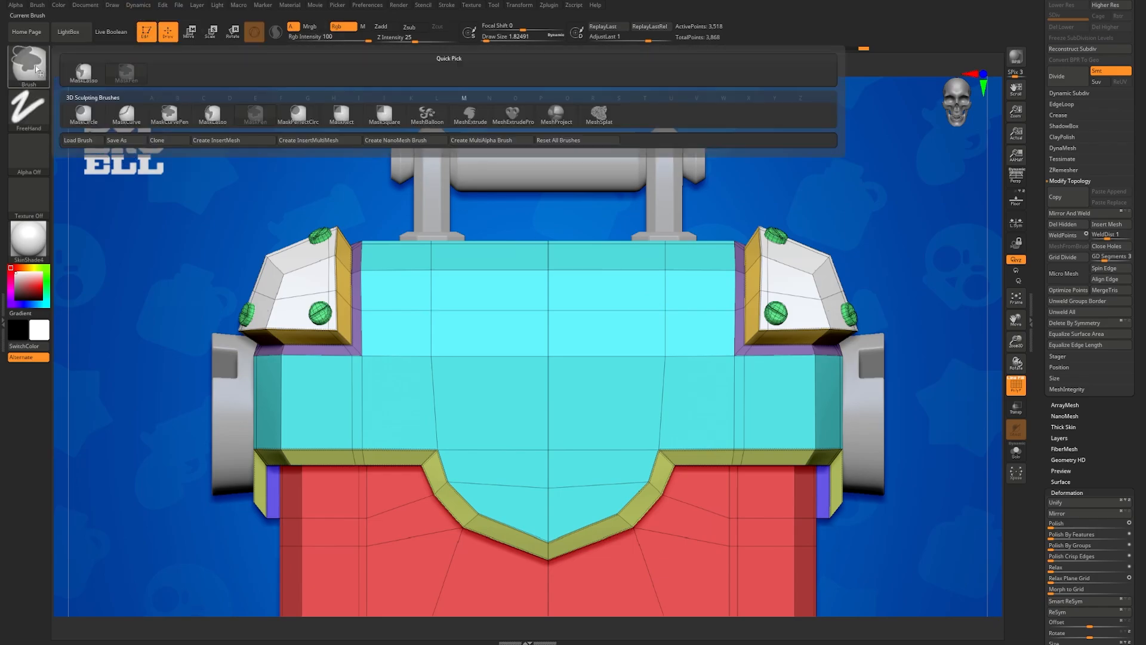
mouse_move(85, 74)
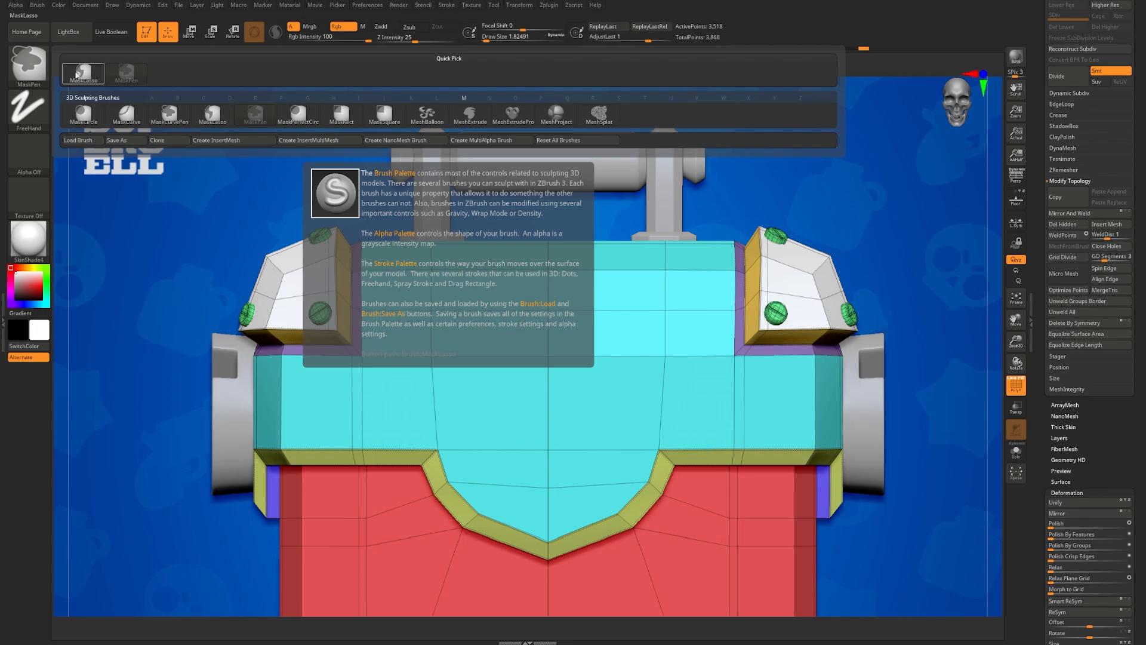
left_click(28, 67)
key("z")
key("m")
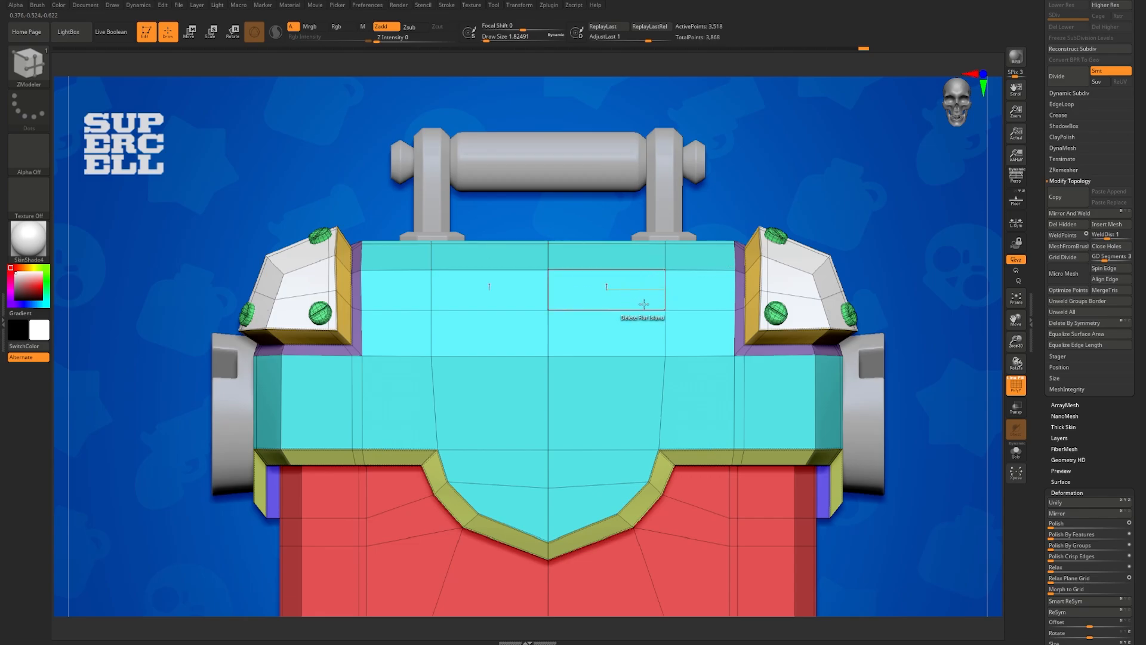
Step: Isolate the box and set up ZModeler point editing with the Slide action and a draw size of about 6.58
left_click(1024, 457)
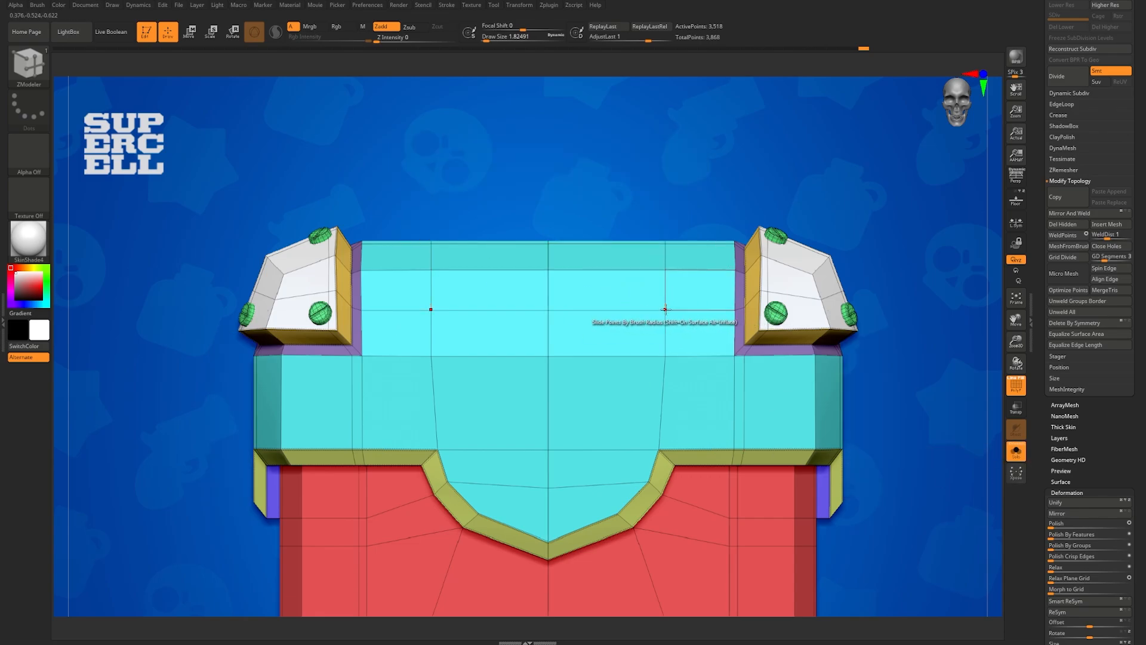
key("space")
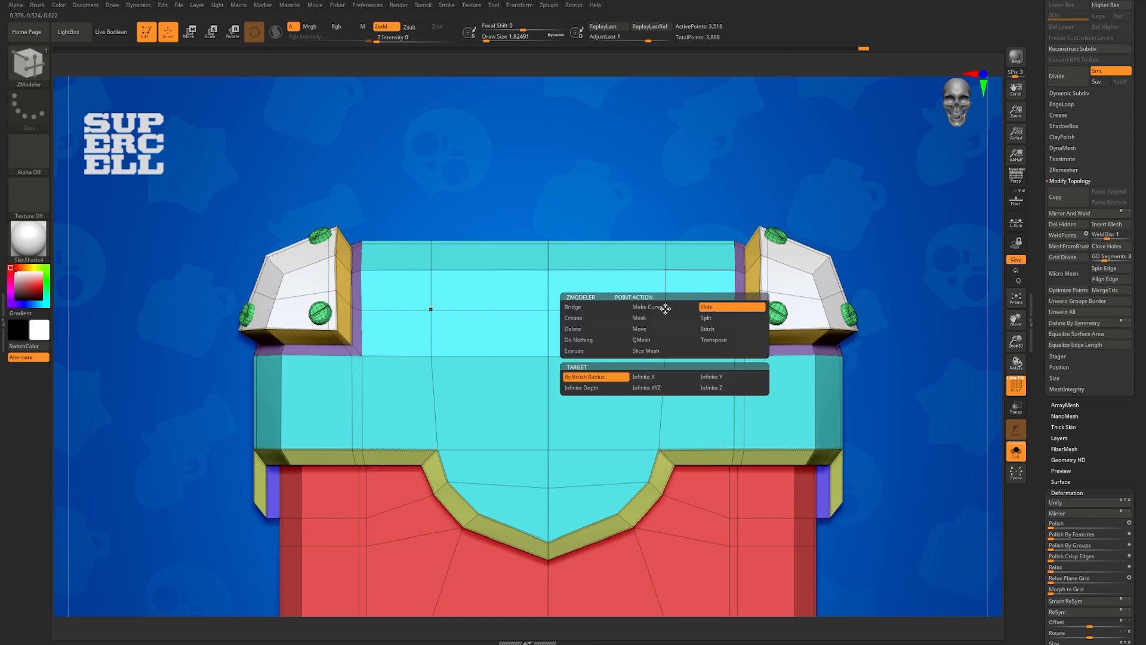
left_click(706, 307)
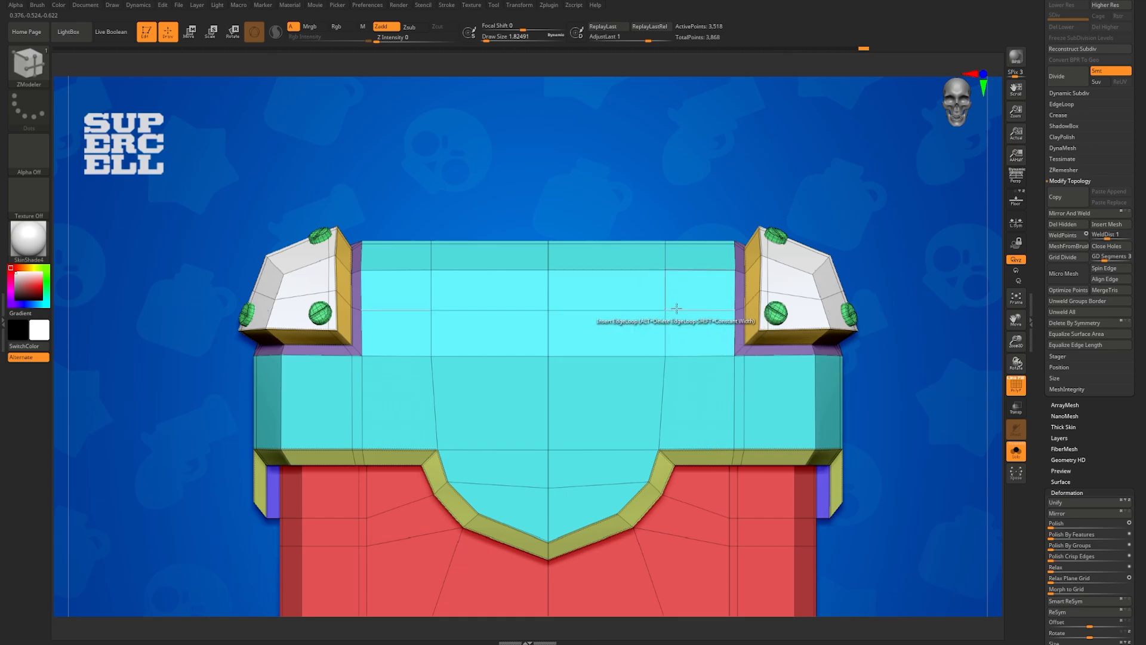
key("s")
left_click_drag(683, 308, 686, 312)
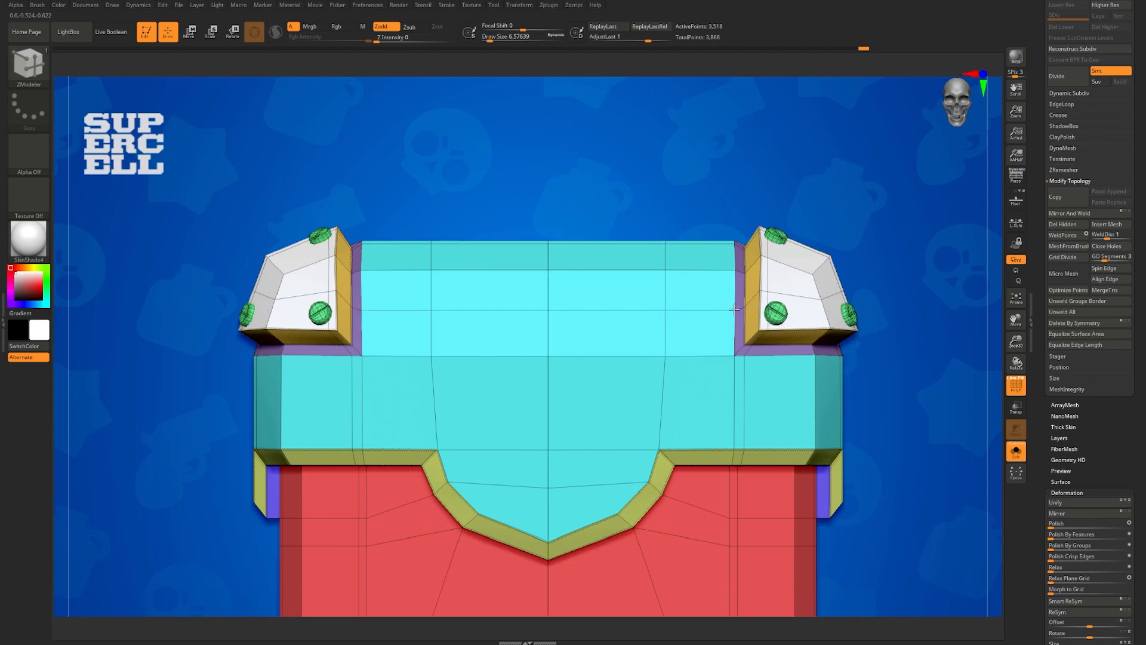
Step: Slide the points of the lid's upper front edge loop down so it runs straight, about two-thirds down the face
left_click_drag(734, 309, 735, 332)
left_click_drag(666, 310, 667, 370)
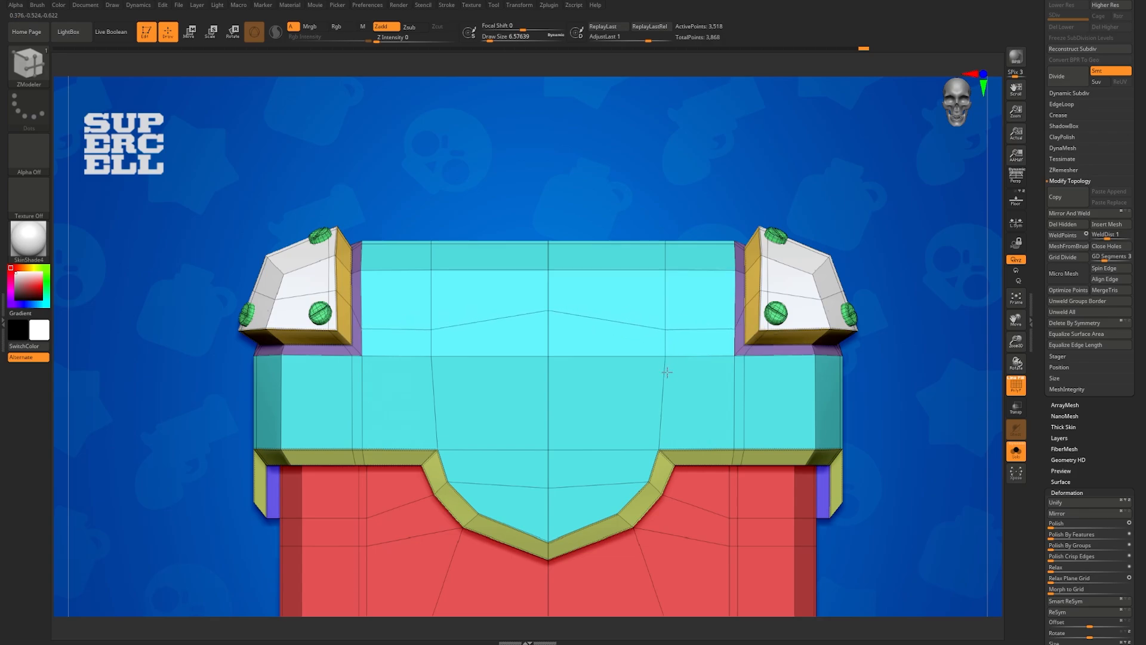
left_click_drag(548, 311, 552, 337)
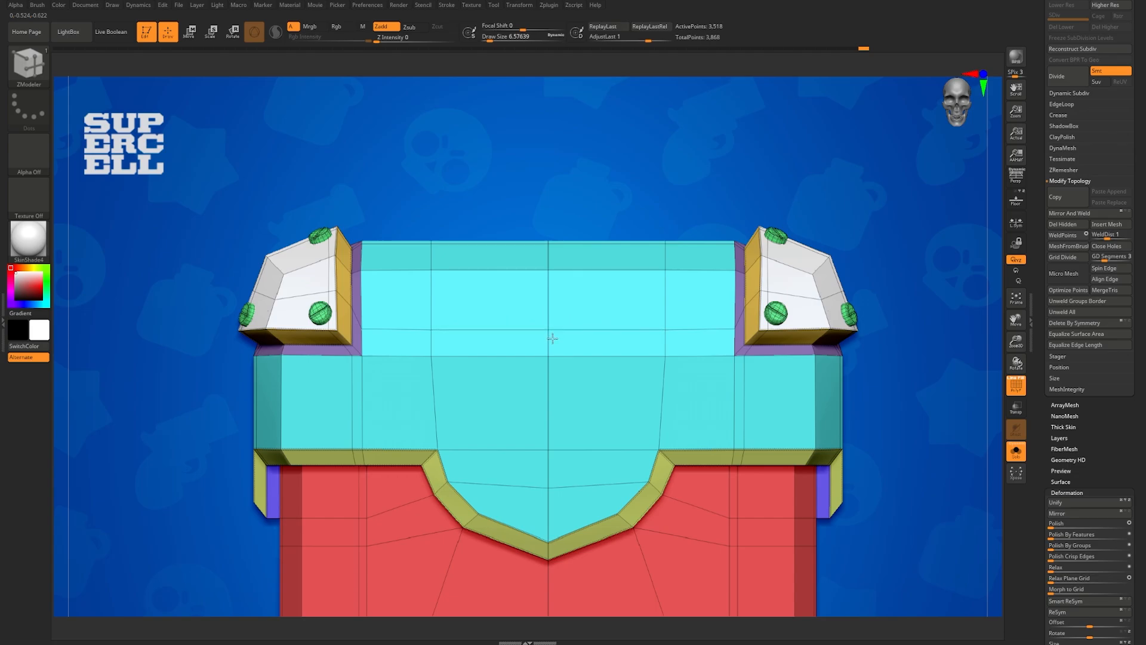
left_click_drag(553, 339, 555, 304)
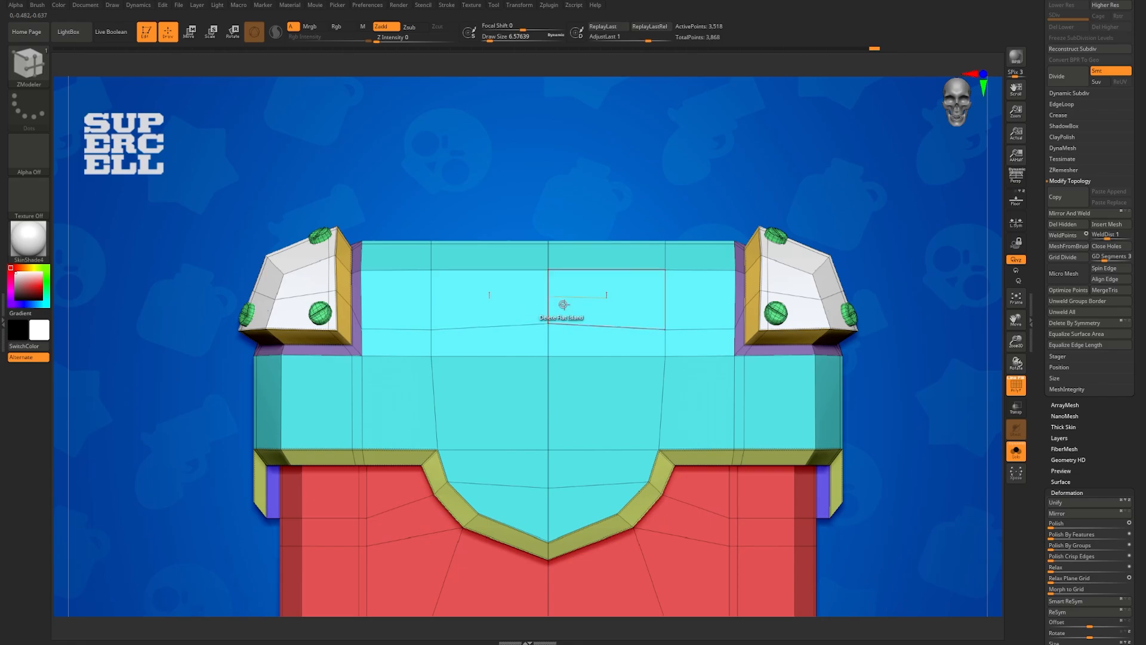
left_click_drag(665, 330, 733, 324)
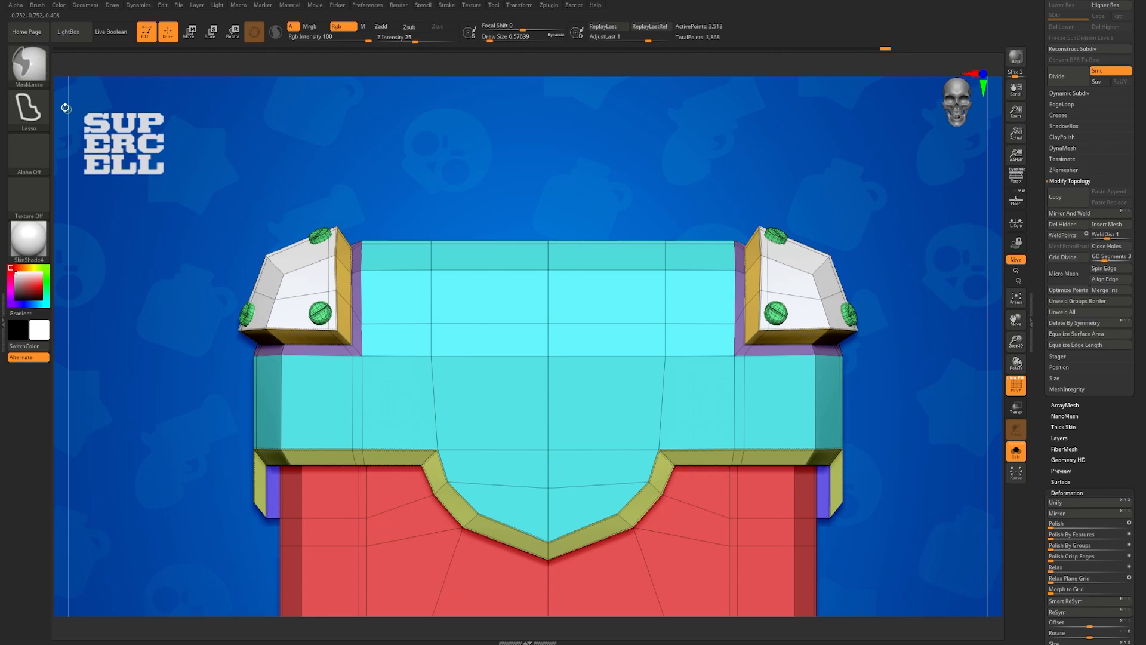
Step: Mask everything except the points of the lowered horizontal edge loop using MaskLasso, and return to the ZModeler brush
left_click(36, 68, "ctrl")
key("ctrl")
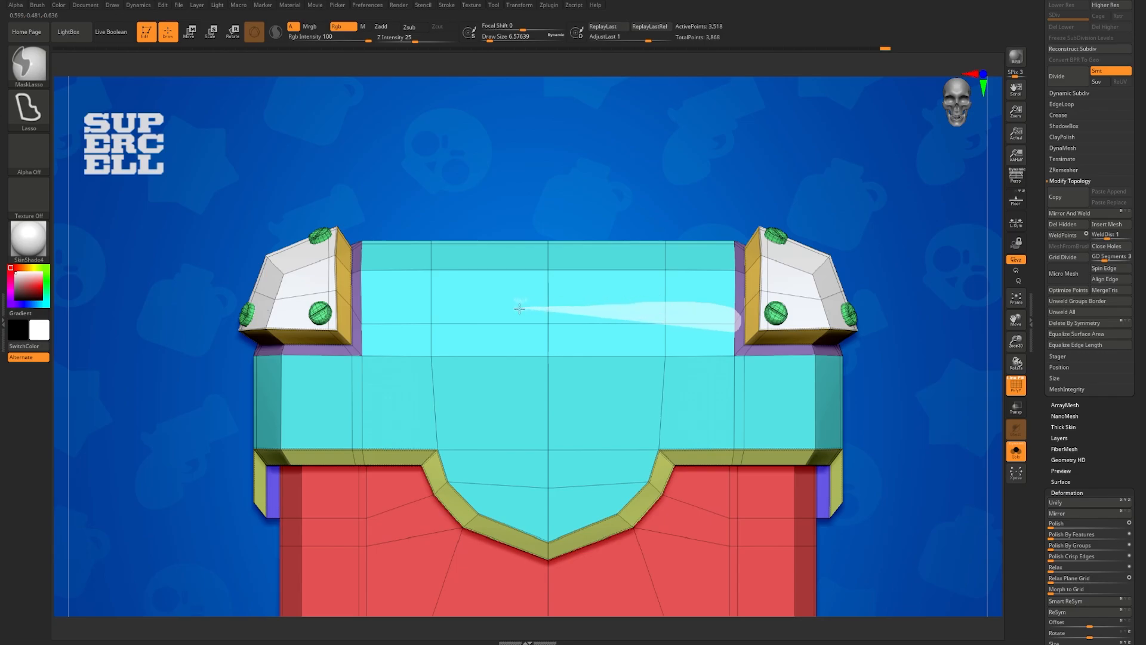
left_click_drag(519, 308, 545, 332, "ctrl")
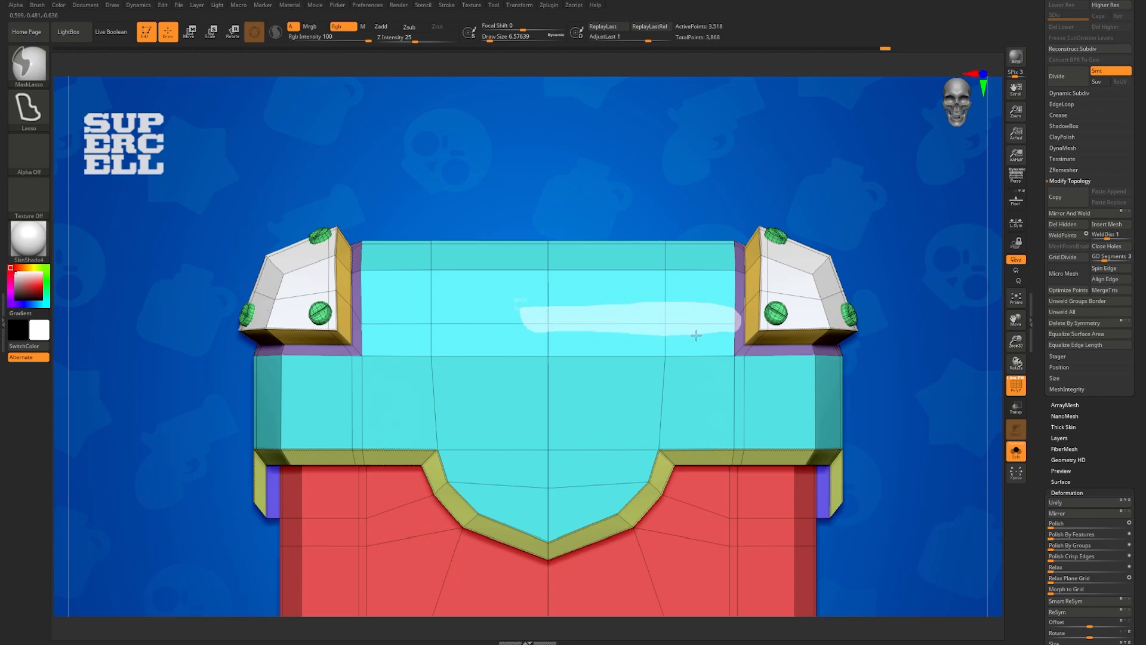
left_click_drag(696, 336, 696, 336, "ctrl")
key("b")
key("z")
key("m")
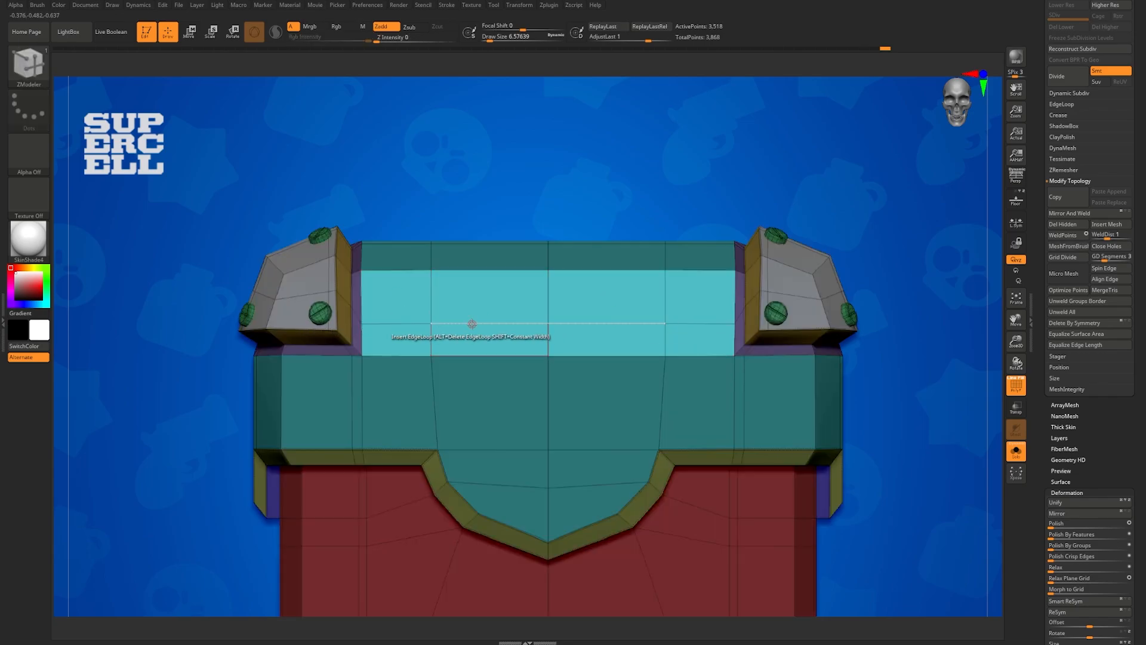
Step: Switch to the Move gizmo, reset its orientation and centre it on the unmasked edge loop of the lid
right_click_drag(542, 327, 589, 339)
mouse_move(589, 339)
right_mouse_down()
mouse_move(468, 337)
mouse_move(489, 345)
mouse_move(558, 319)
mouse_move(652, 327)
mouse_move(621, 280)
mouse_move(576, 352)
mouse_move(586, 340)
mouse_move(559, 476)
right_mouse_up()
key("w")
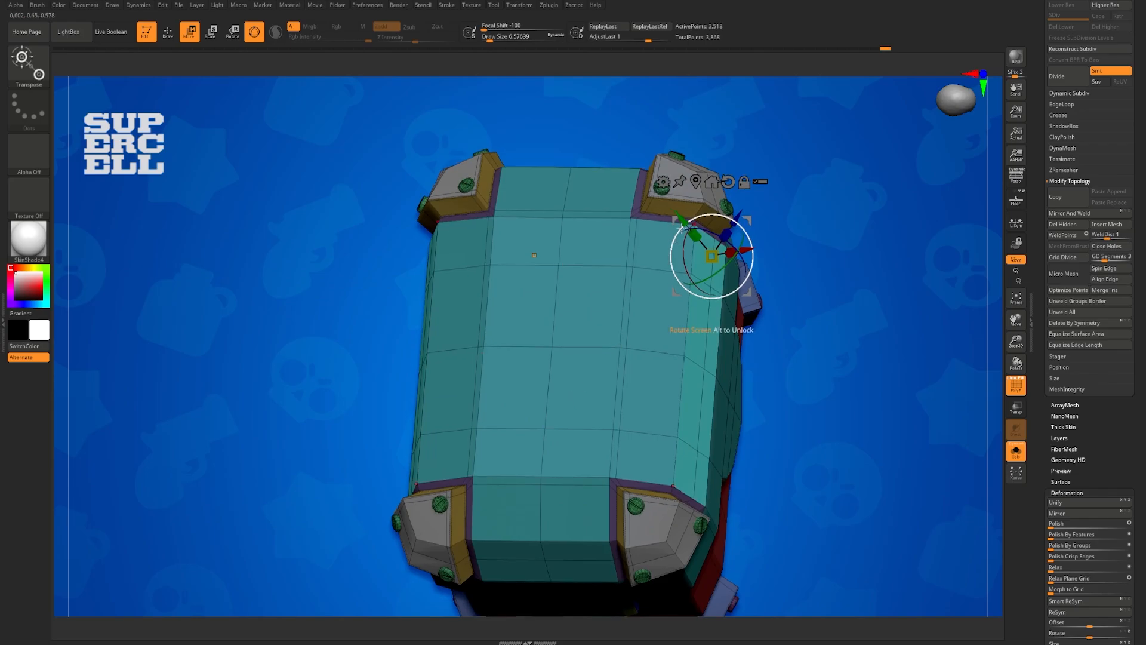
right_click_drag(711, 256, 774, 268)
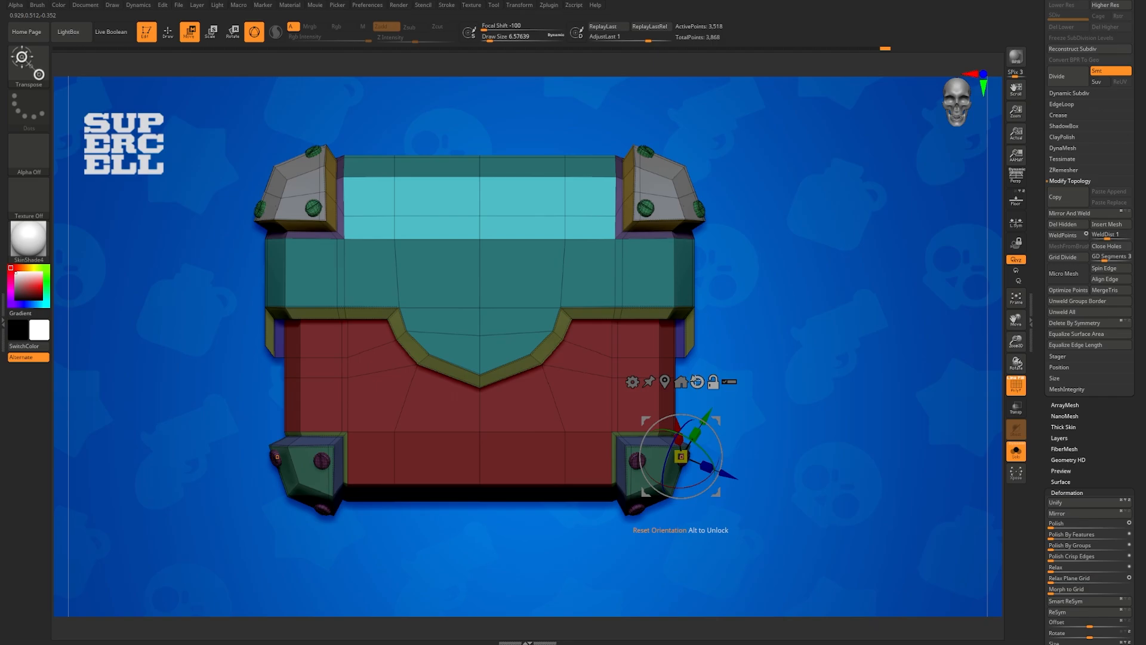
left_click(681, 457)
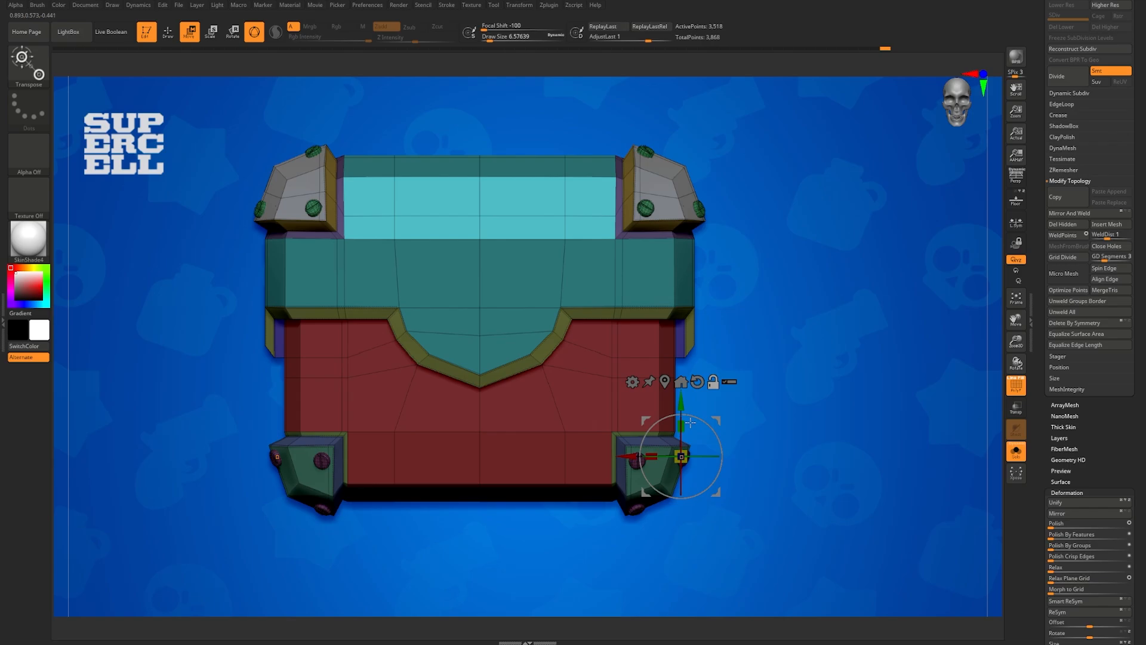
left_click(665, 382)
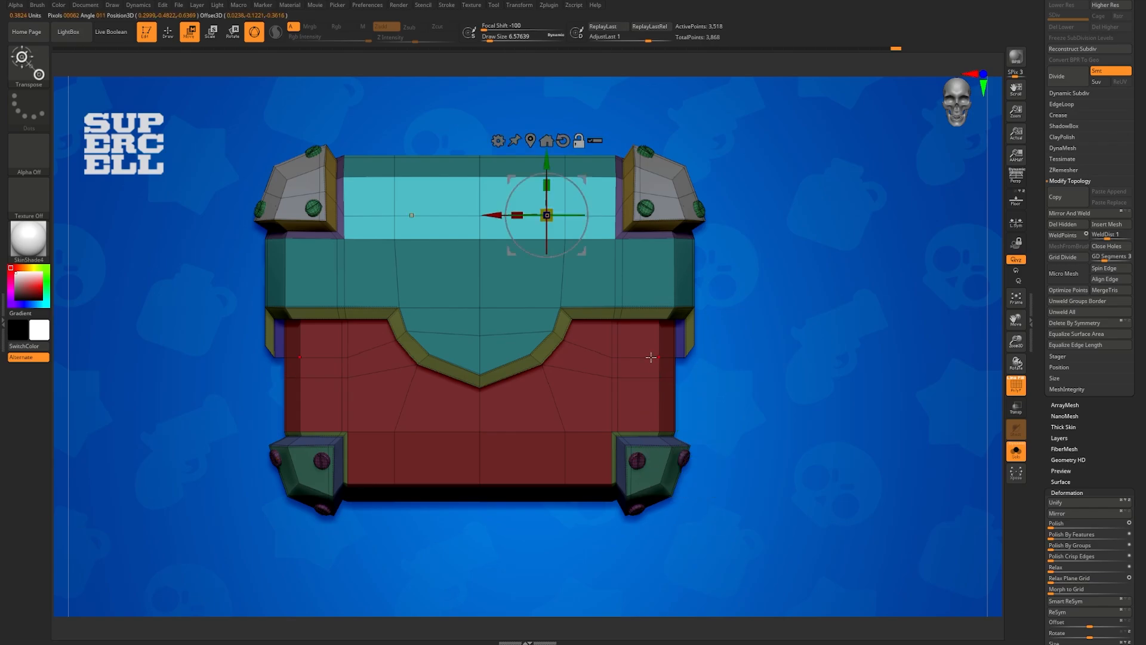
Step: Adjust the unmasked edge loop along Z with the gizmo, pushing it outward to round the lid's front profile
right_click_drag(577, 286, 631, 373, "alt")
right_click_drag(525, 323, 529, 388)
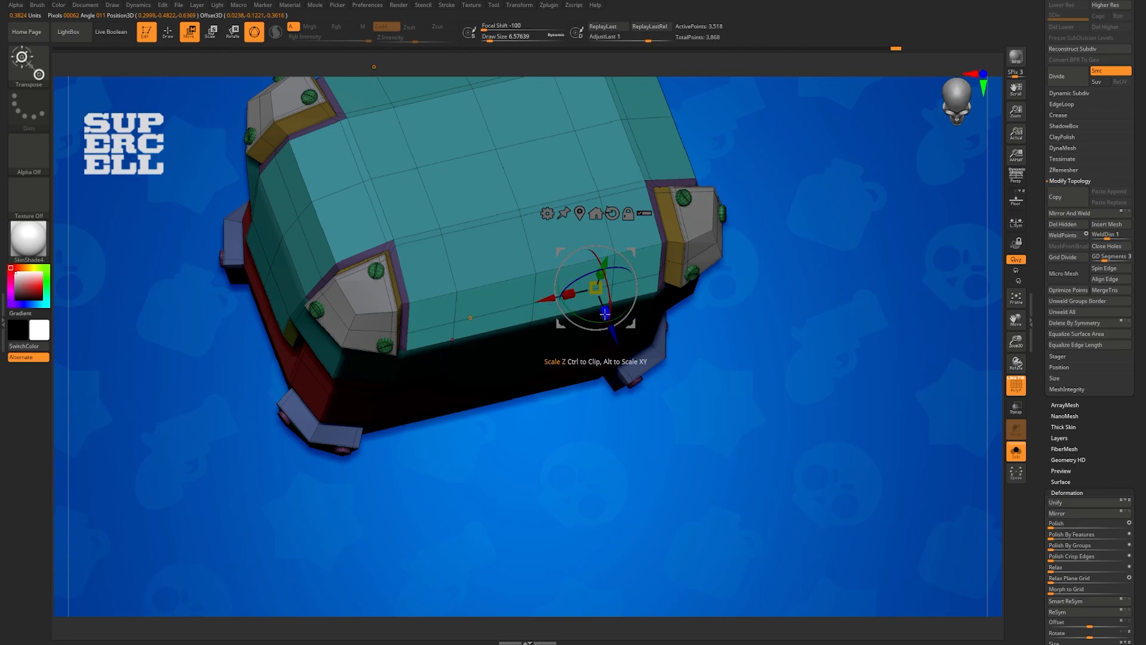
left_click_drag(604, 312, 608, 321)
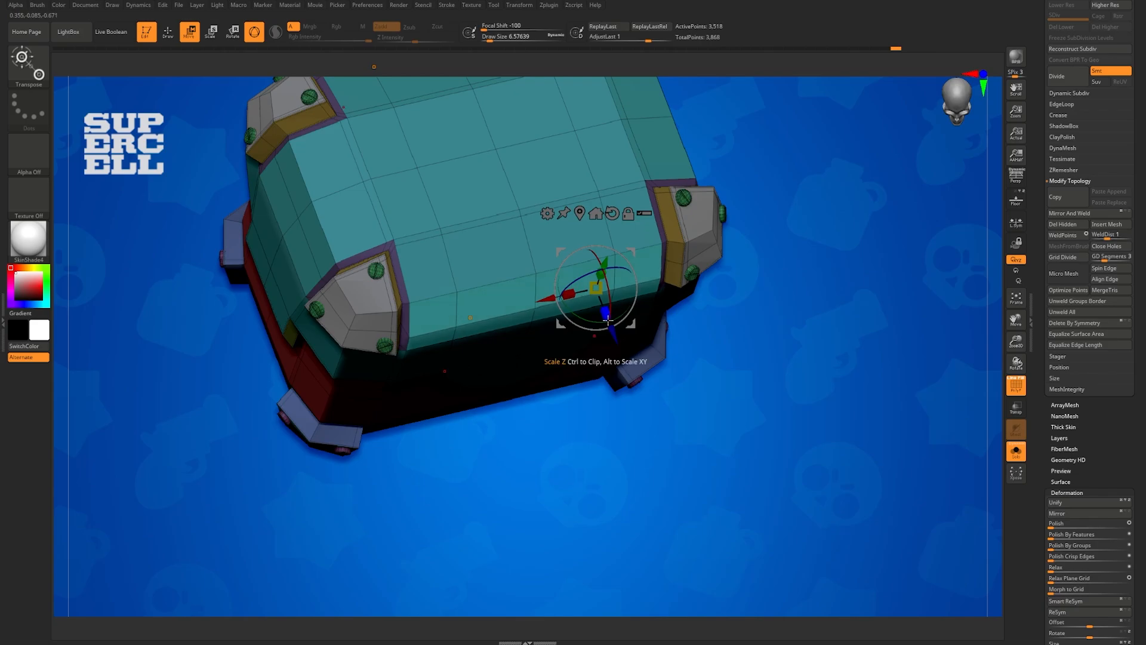
right_click_drag(573, 343, 558, 304)
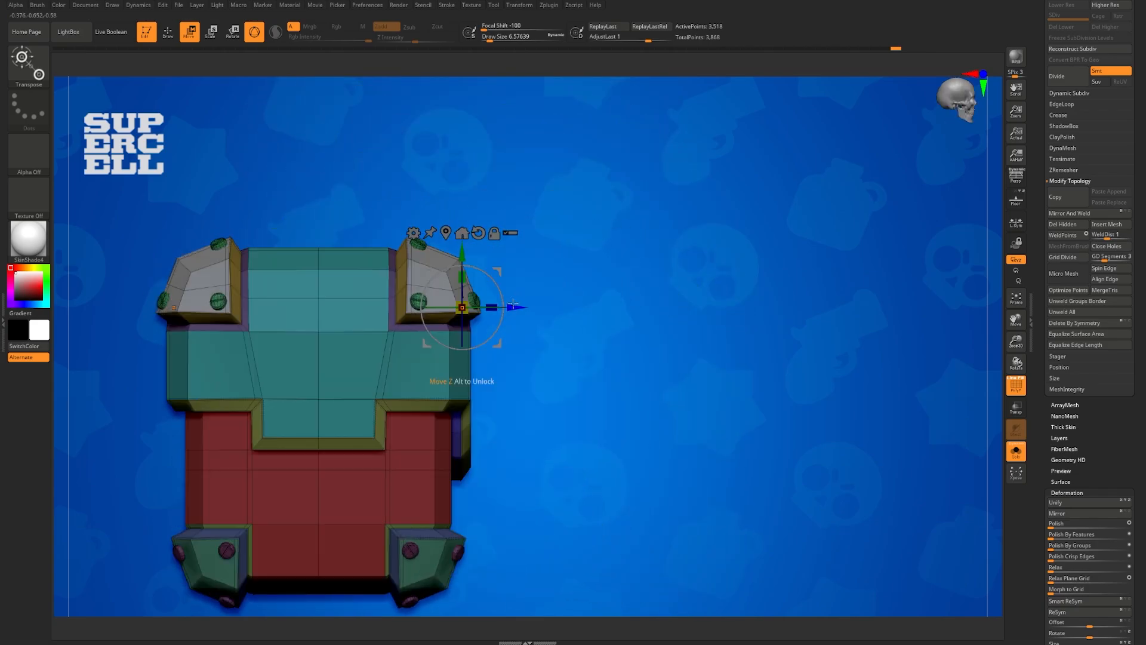
right_click_drag(447, 355, 429, 441, "ctrl")
right_click_drag(429, 440, 555, 421, "alt")
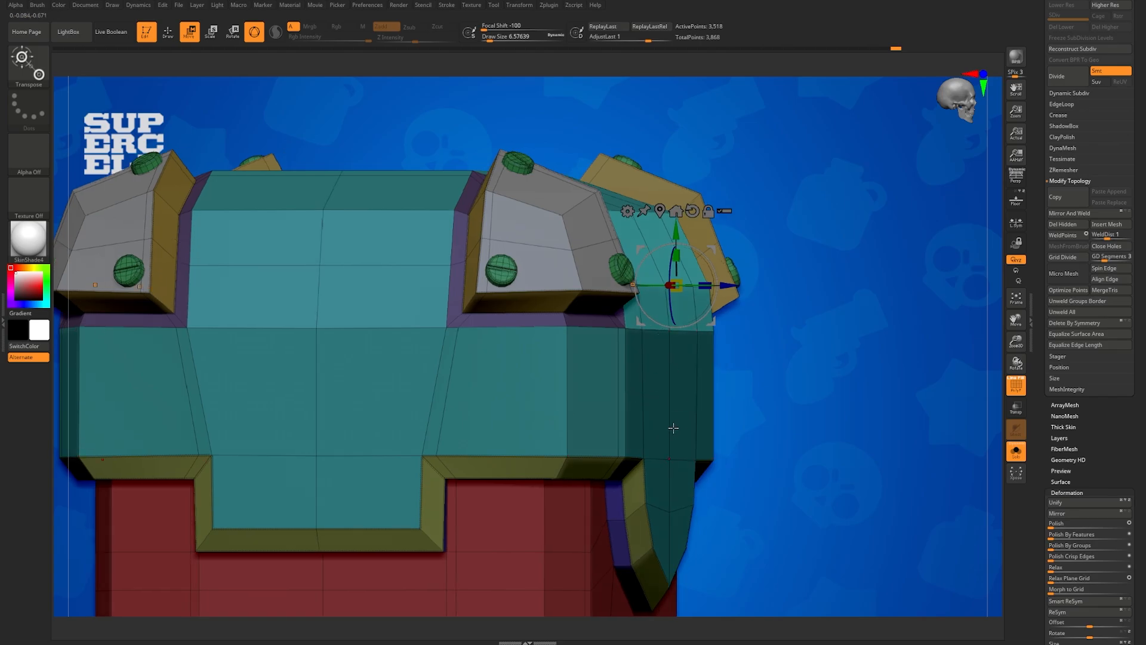
left_click_drag(705, 286, 707, 292)
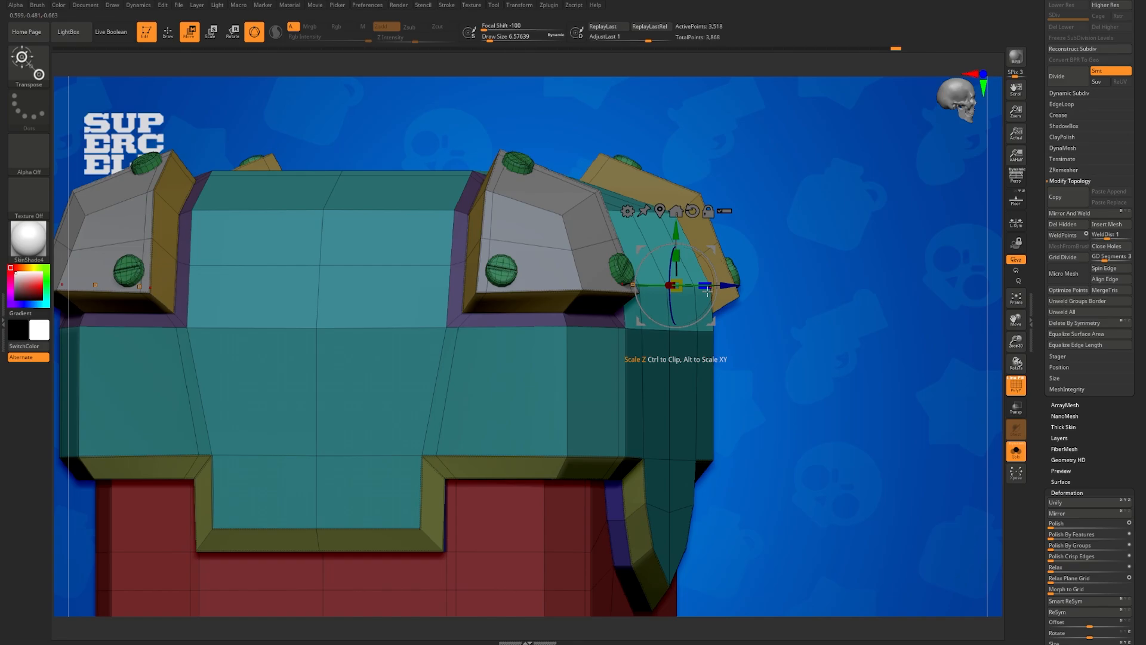
Step: Return to Draw mode and clear the mask from the box
key("q")
key("ctrl")
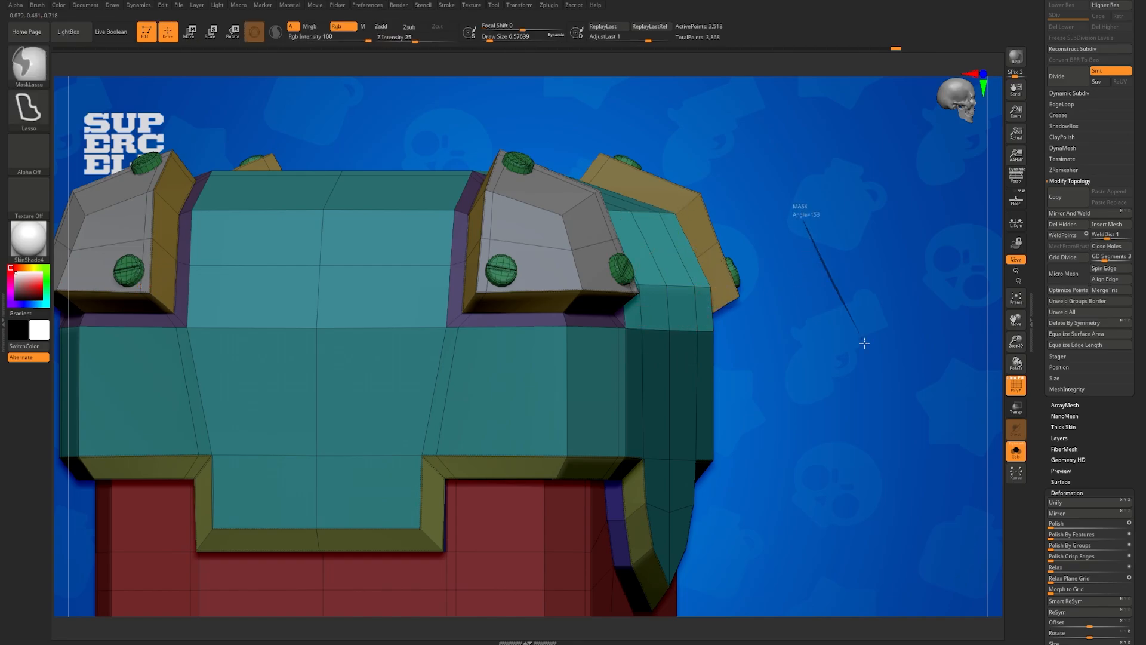
left_click_drag(865, 343, 824, 348, "ctrl")
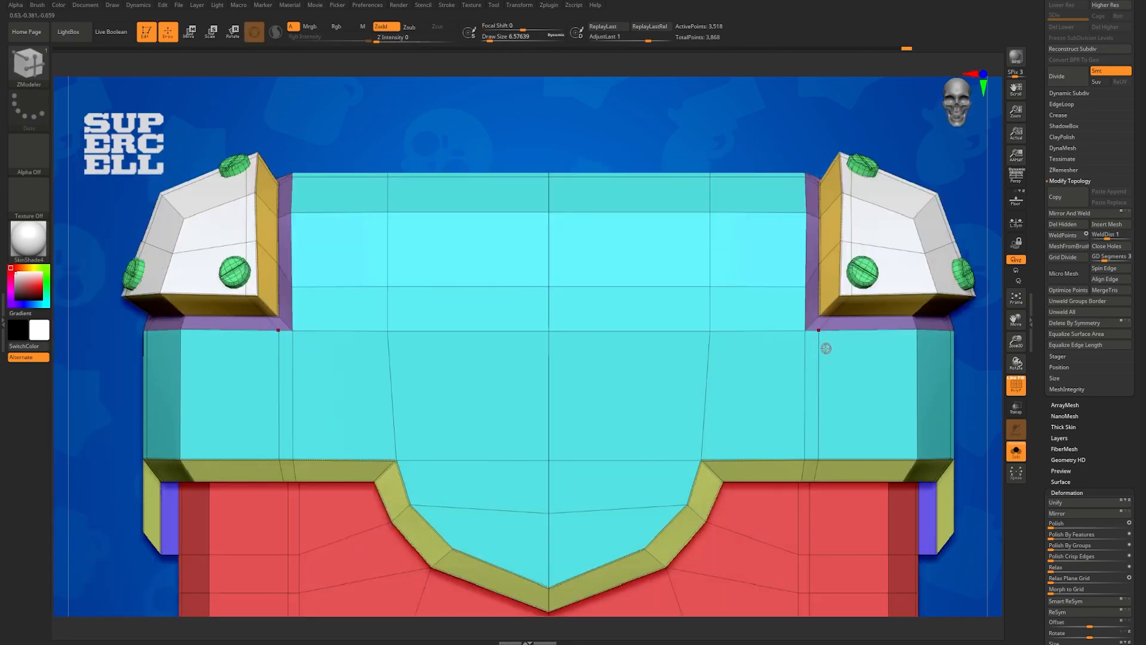
Step: Hide the polyframe and examine the rounded lid from the front, comparing the smoothed and unsmoothed previews
key("d")
key("shift+f")
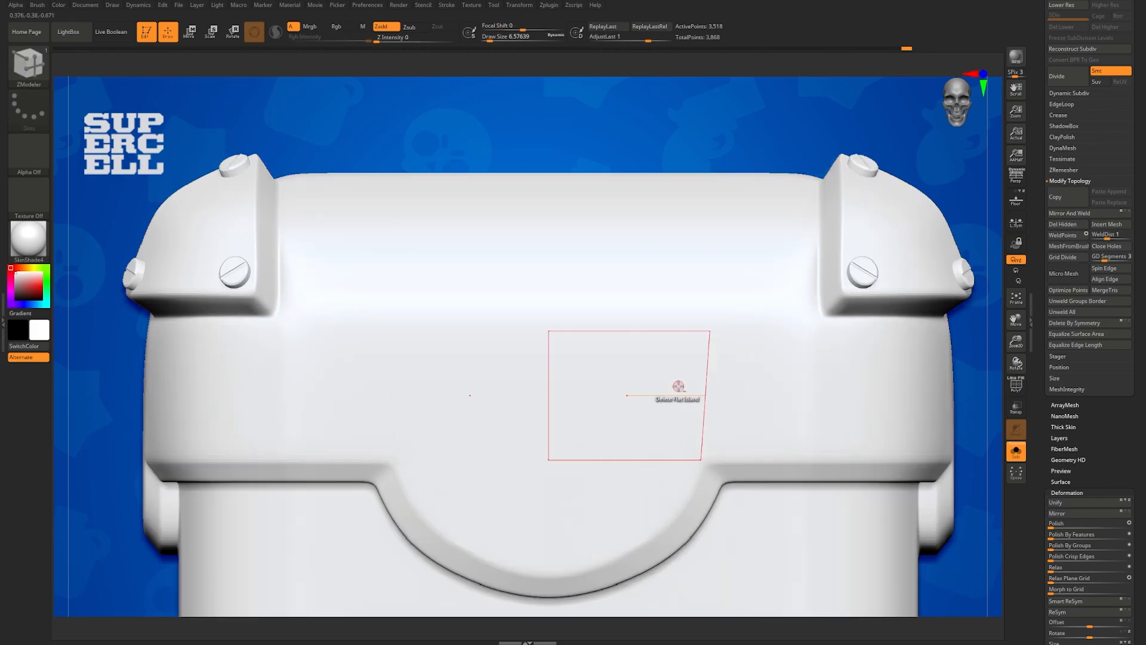
mouse_move(678, 386)
right_mouse_down("ctrl")
mouse_move(639, 345)
mouse_move(667, 351)
mouse_move(618, 356)
mouse_move(672, 366)
mouse_move(617, 365)
right_mouse_up("ctrl")
right_click(621, 356)
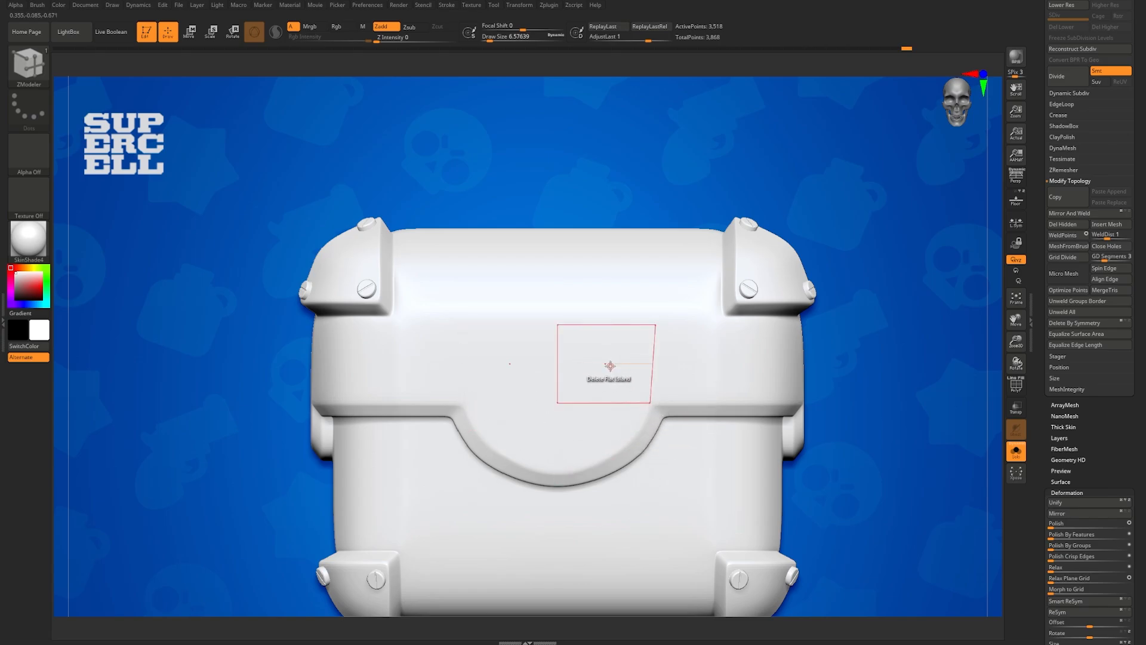
key("shift+d")
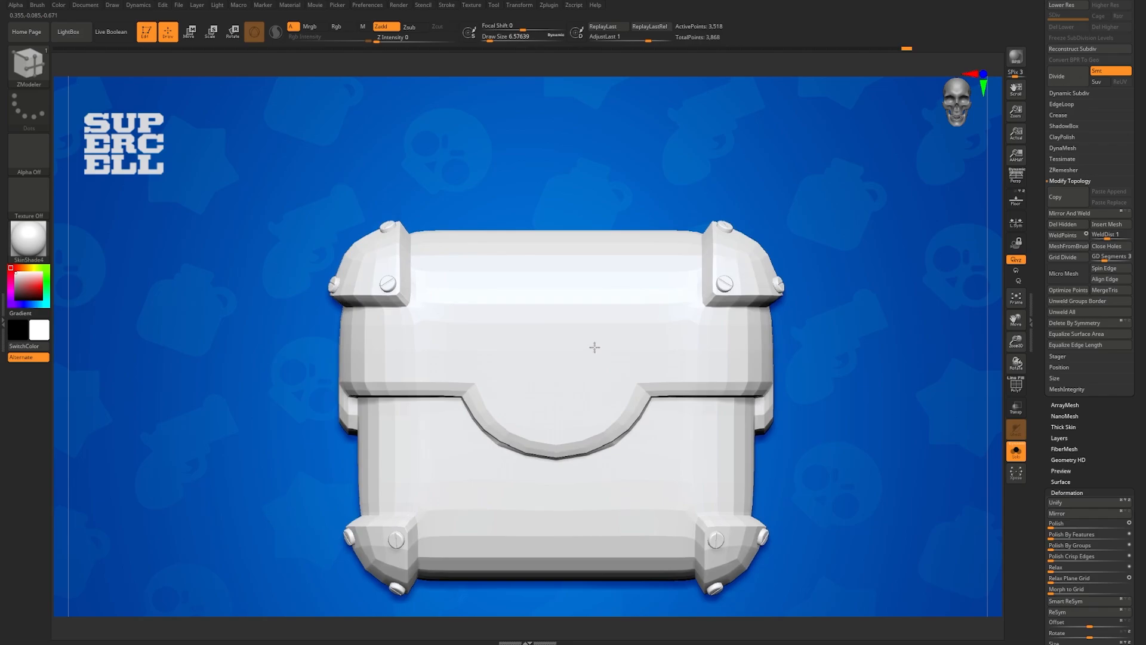
right_click_drag(595, 348, 582, 303, "alt")
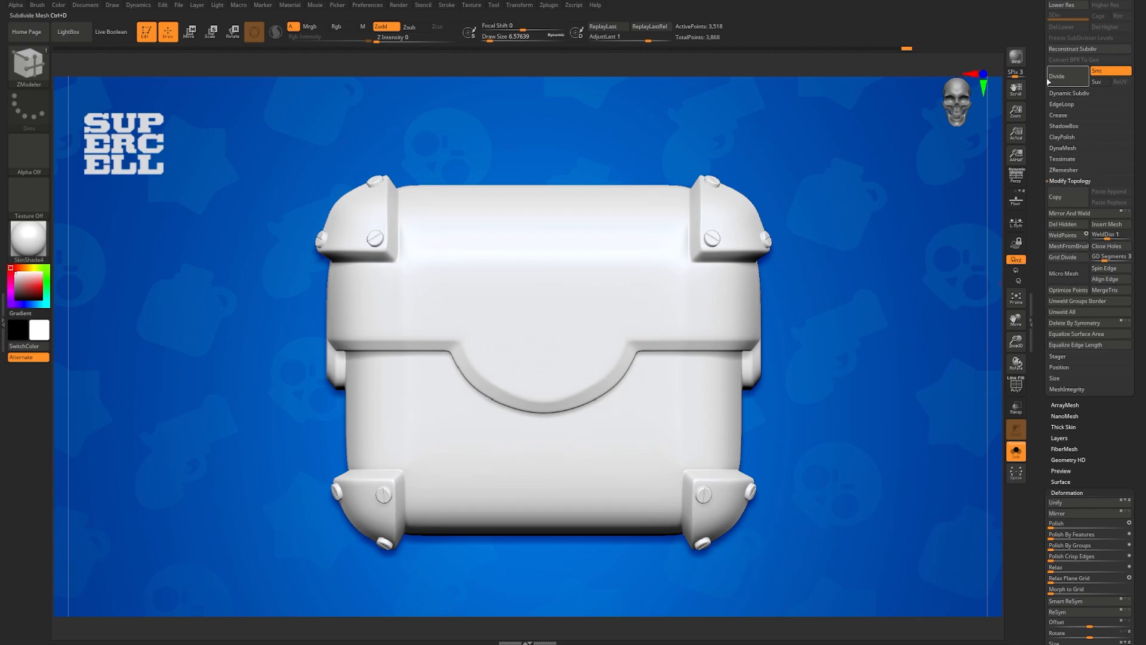
Step: Append the PolyMesh3D star as a new subtool, select it and display the Move gizmo on it
scroll(1053, 119, "up", 3)
scroll(1053, 119, "up", 3)
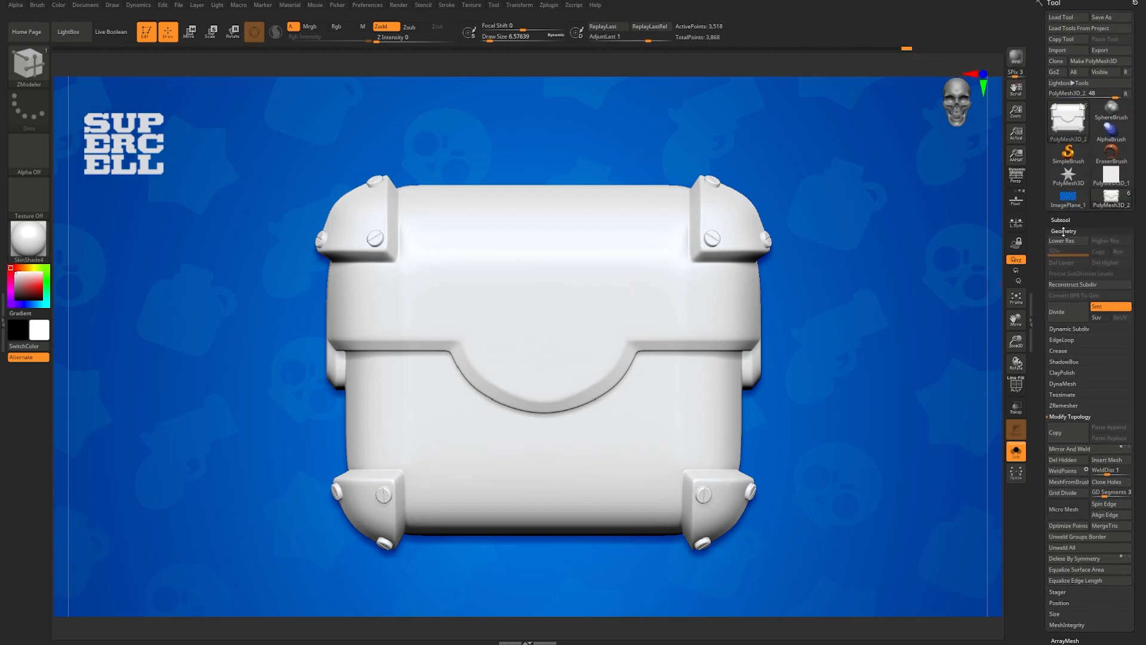
left_click(1071, 219)
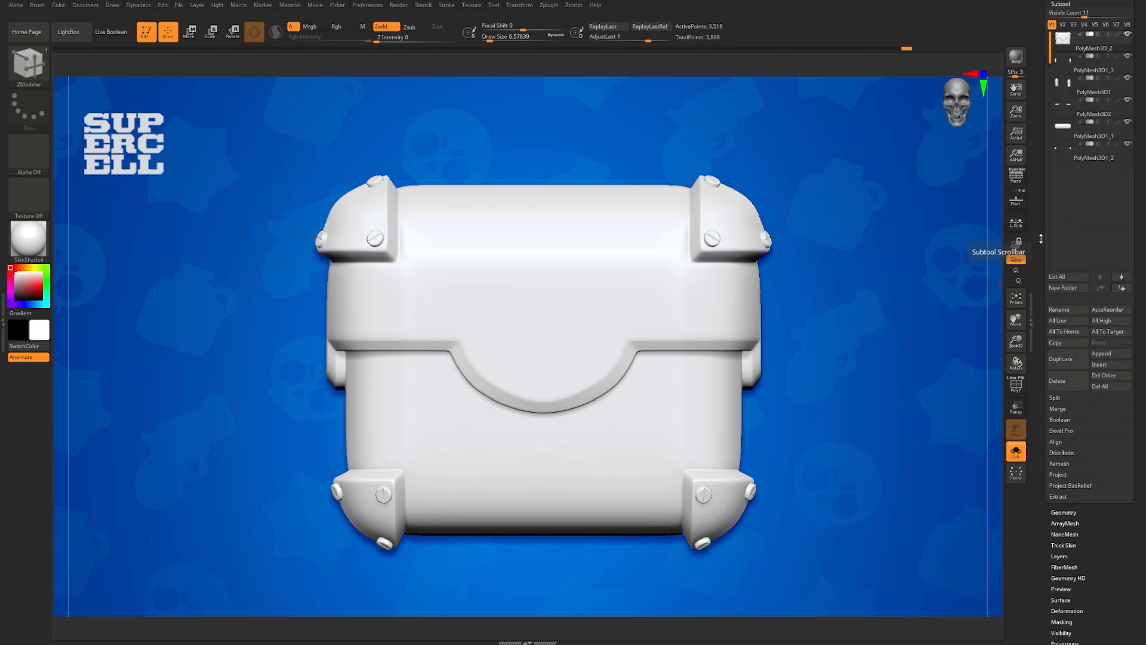
scroll(1046, 322, "down", 3)
left_click(1101, 379)
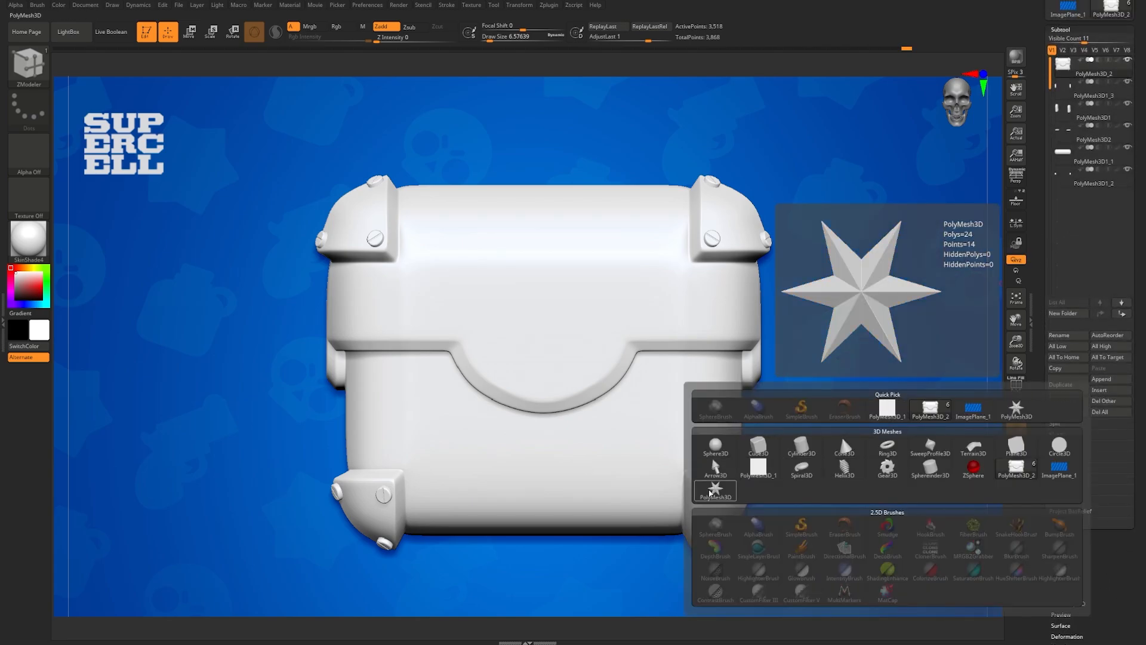
left_click(711, 492)
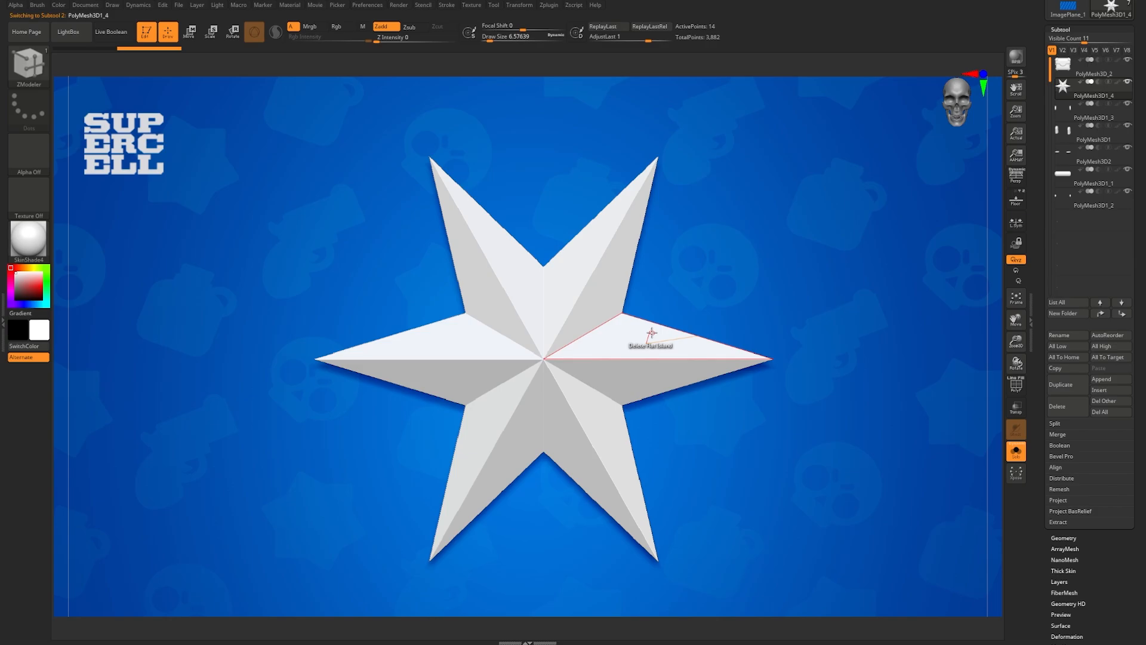
key("w")
right_click_drag(651, 332, 710, 342)
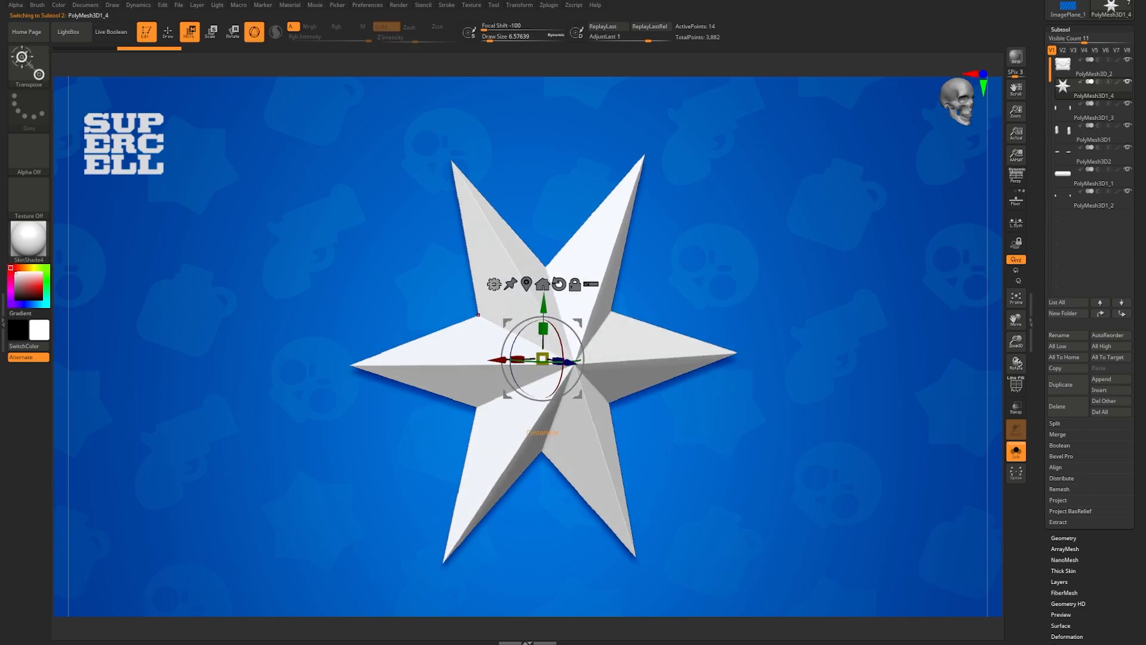
Step: Convert the star into a Cylinder 3D primitive, show its polyframe and raise HDivide to make it ten-sided
left_click(494, 284)
left_click(539, 290)
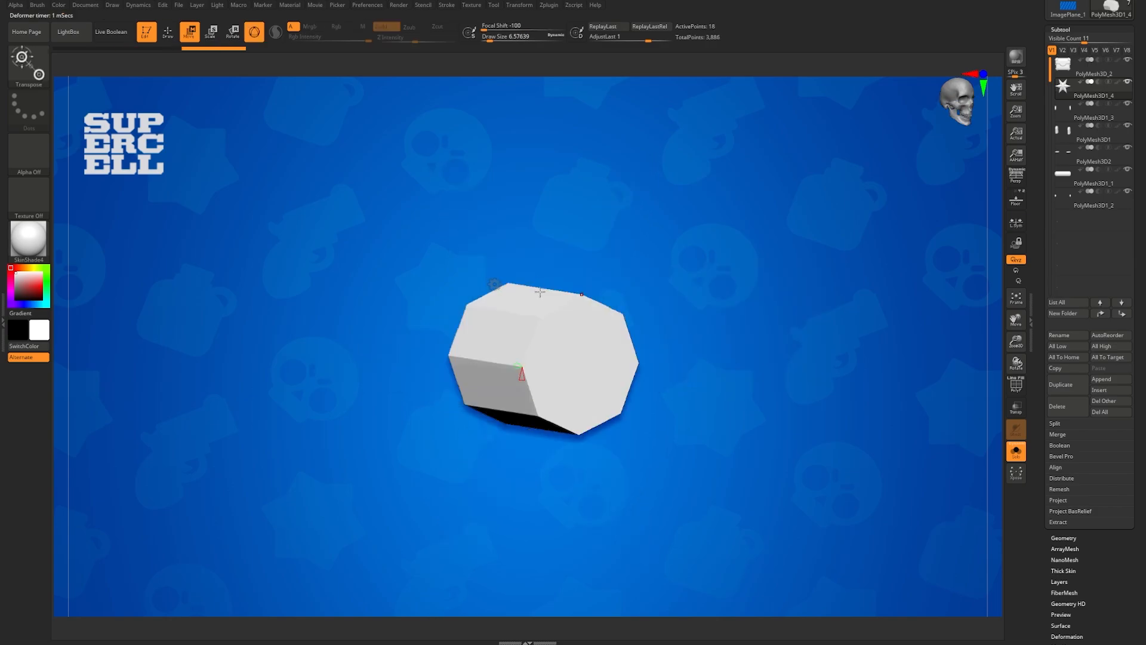
key("shift+f")
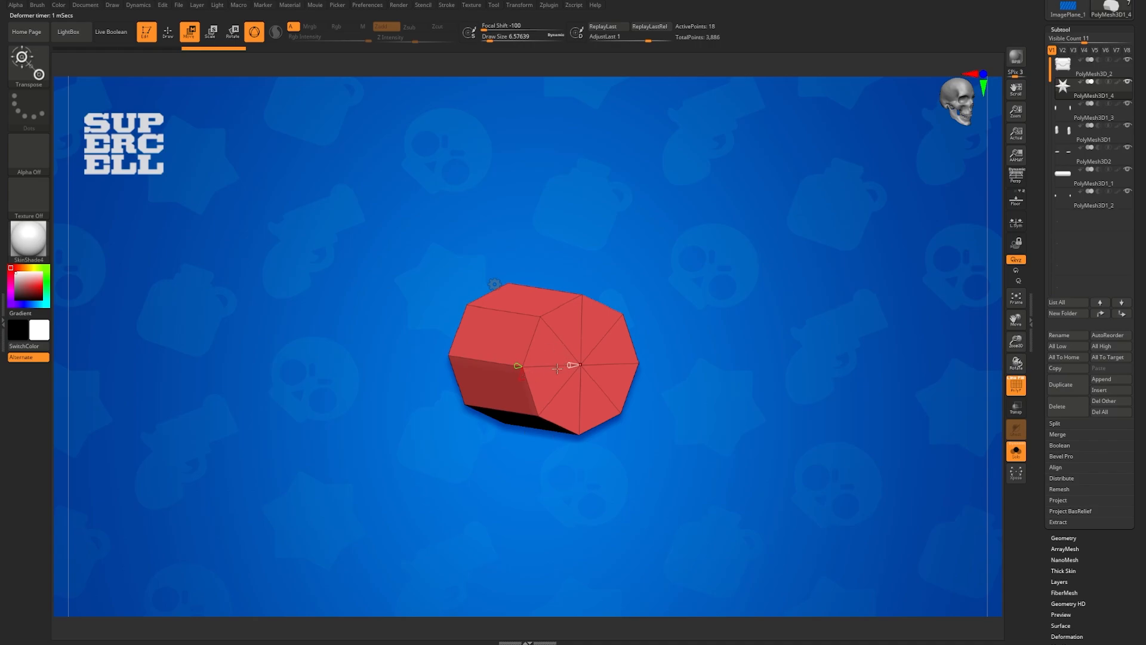
right_click_drag(557, 368, 531, 370)
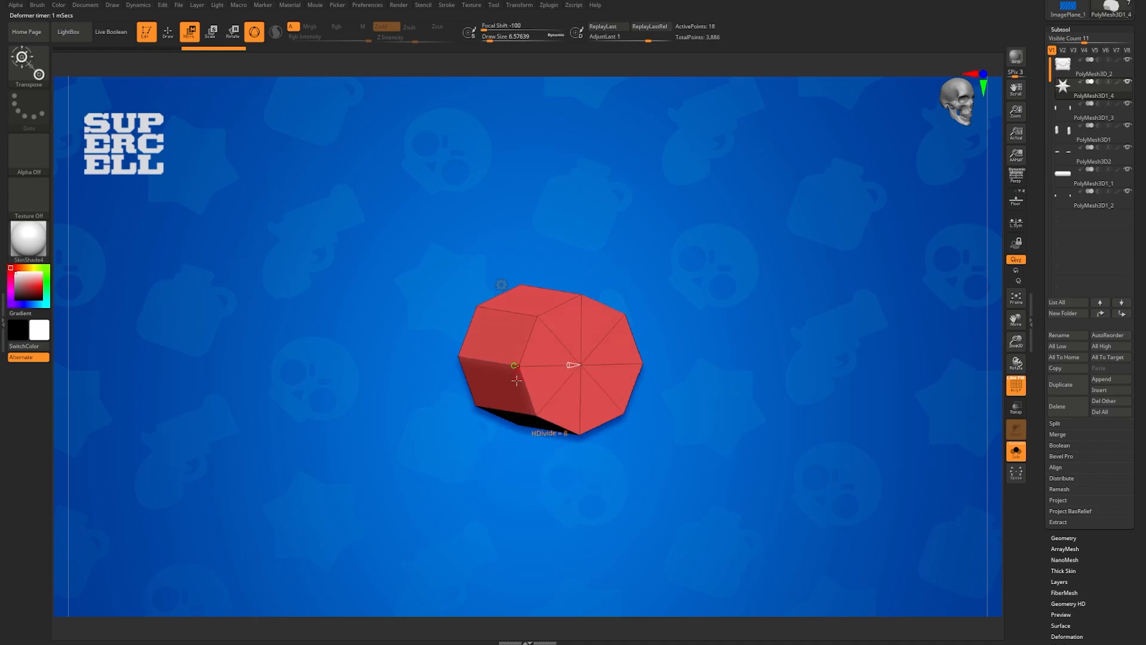
left_click_drag(516, 380, 516, 380)
left_click_drag(686, 365, 662, 366, "shift")
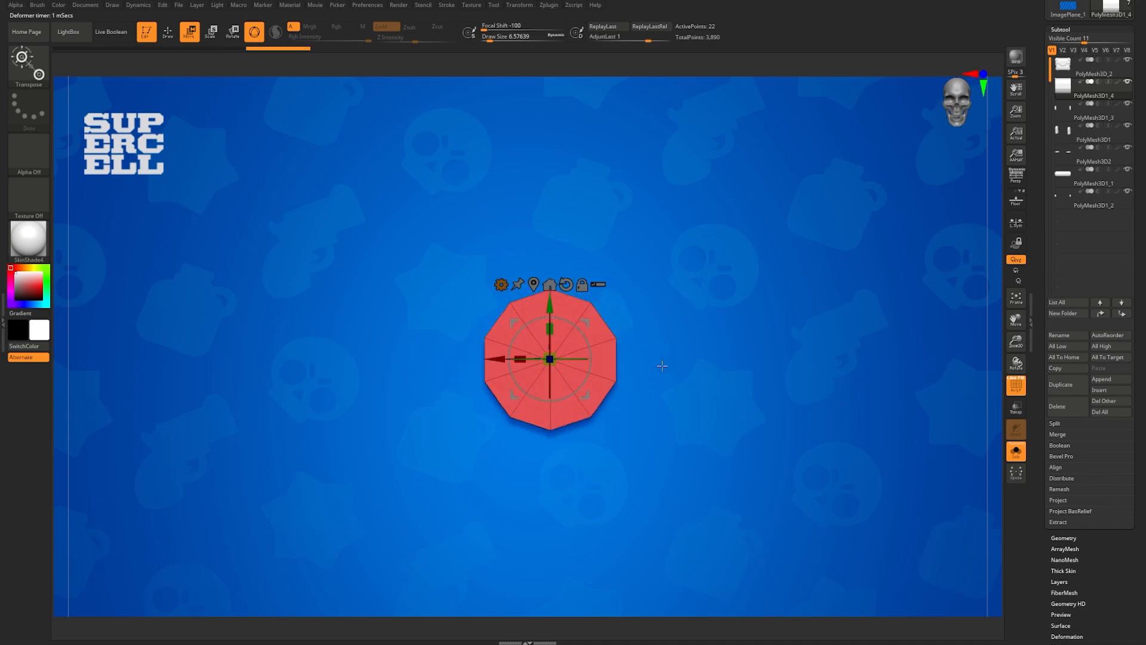
Step: Show the reference image and scale and move the cylinder to cover the skull's left eye, with the smooth preview turned off
key("shift+p")
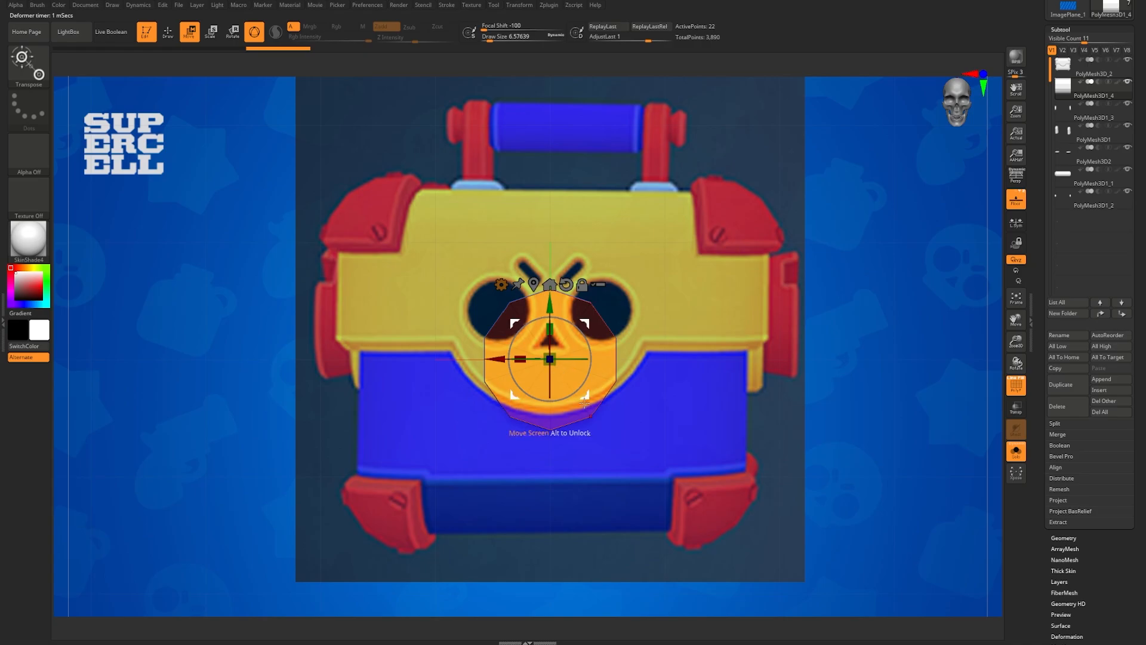
left_click_drag(585, 403, 470, 287)
right_click_drag(581, 305, 547, 364, "ctrl")
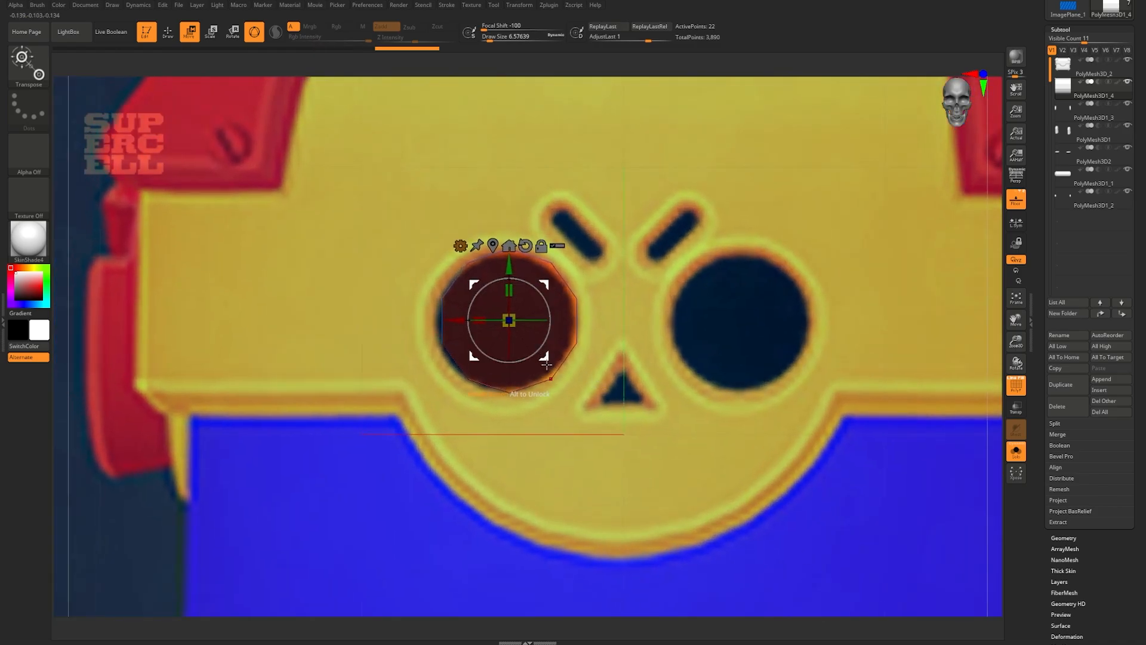
key("d")
left_click_drag(547, 358, 521, 337)
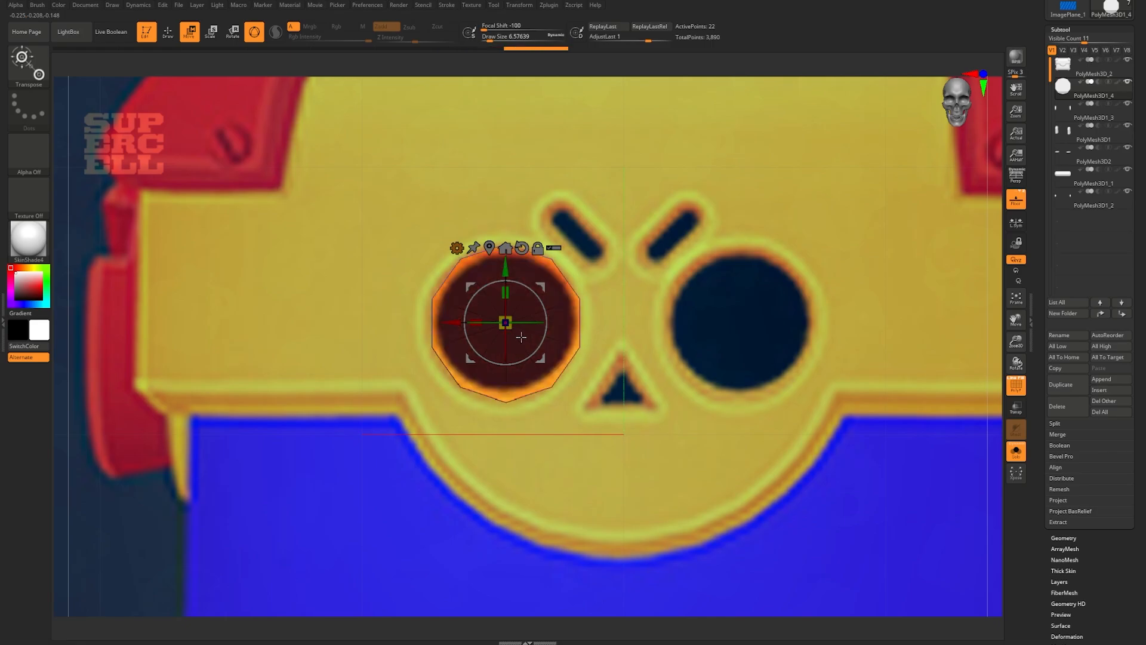
Step: Mirror and Weld the eye cylinder to create the matching right eye, and return to Draw mode
right_click_drag(566, 375, 543, 359)
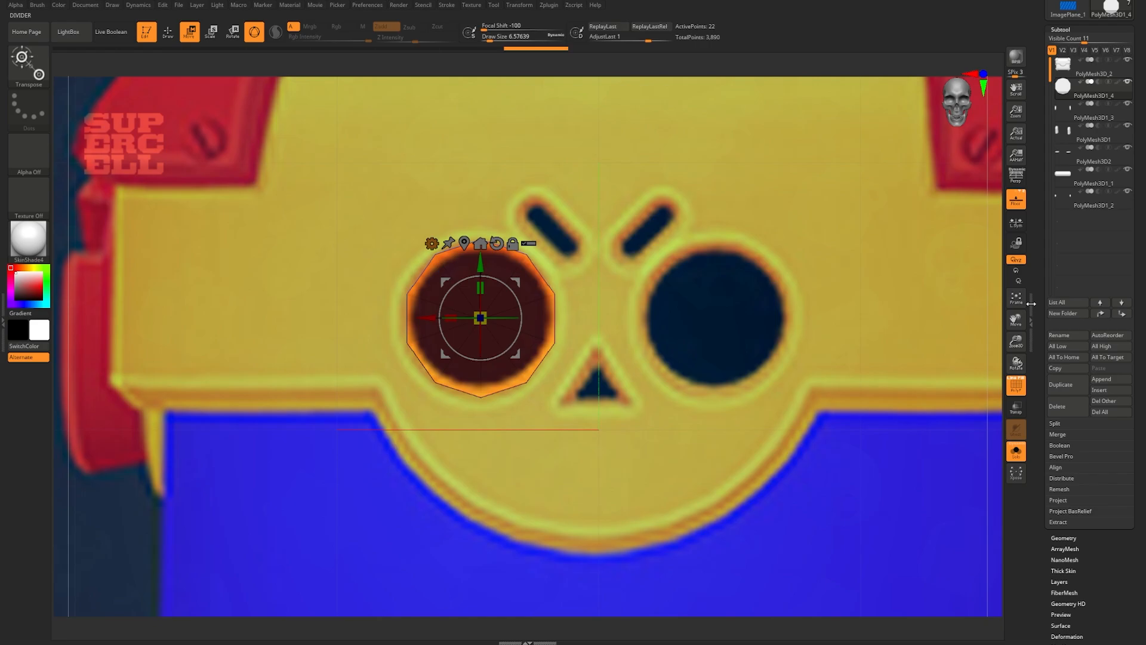
scroll(1043, 271, "down", 5)
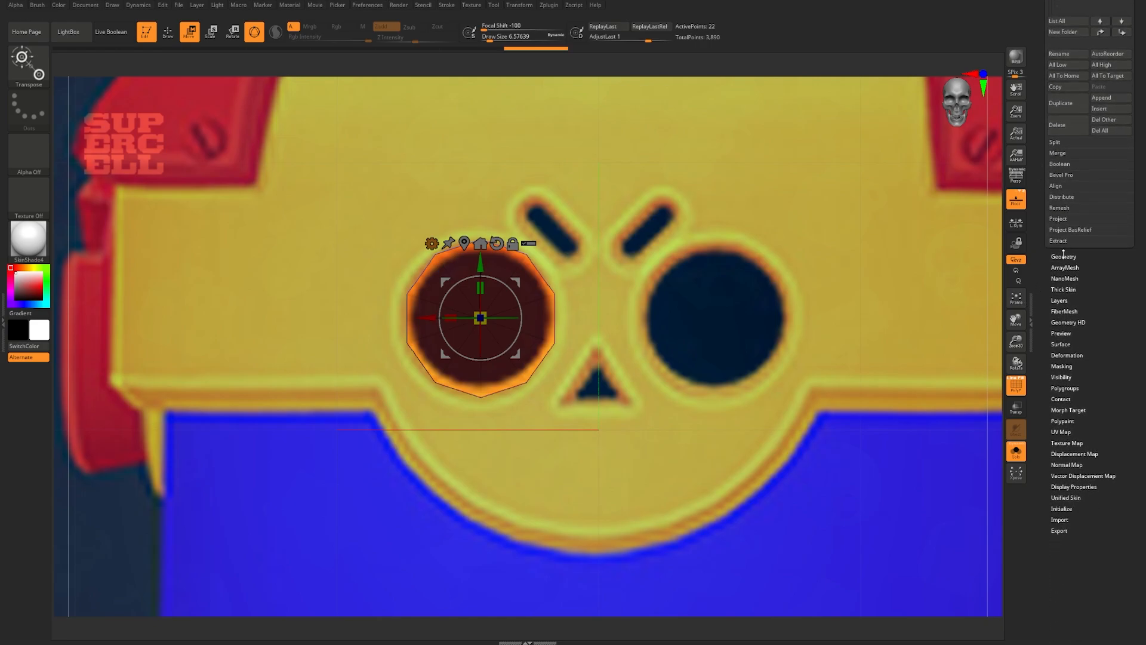
left_click(1063, 255)
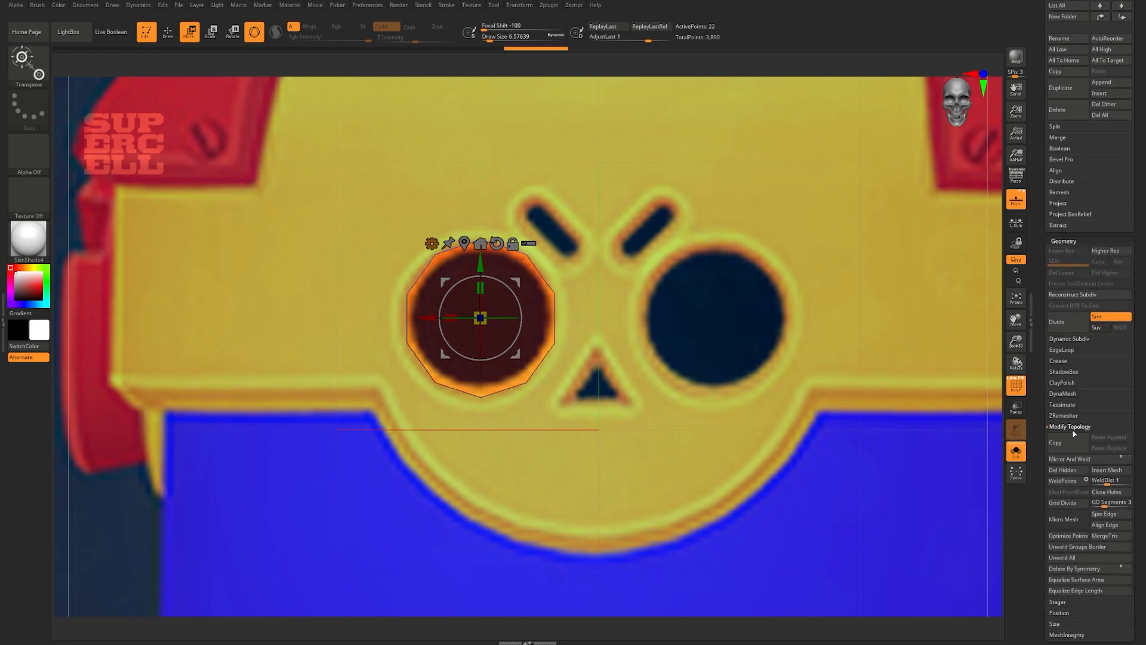
left_click(1069, 458)
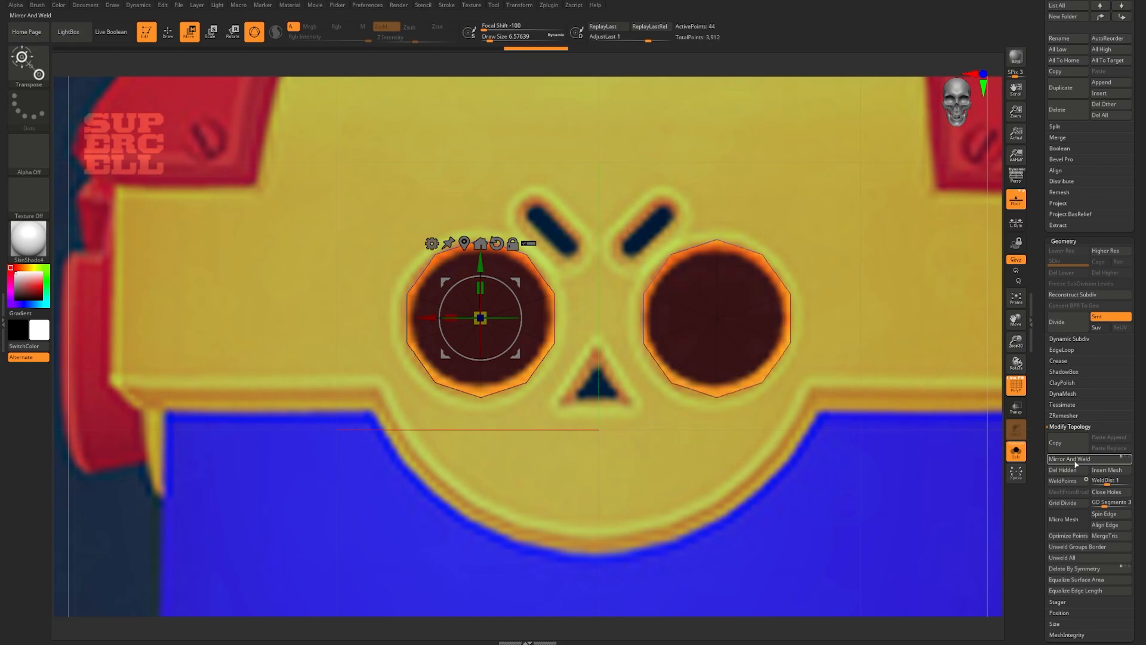
key("q")
Step: Insert a new star subtool, hide the reference image and convert the star into a Cylinder 3D primitive
scroll(1085, 382, "up", 5)
left_click(1099, 364)
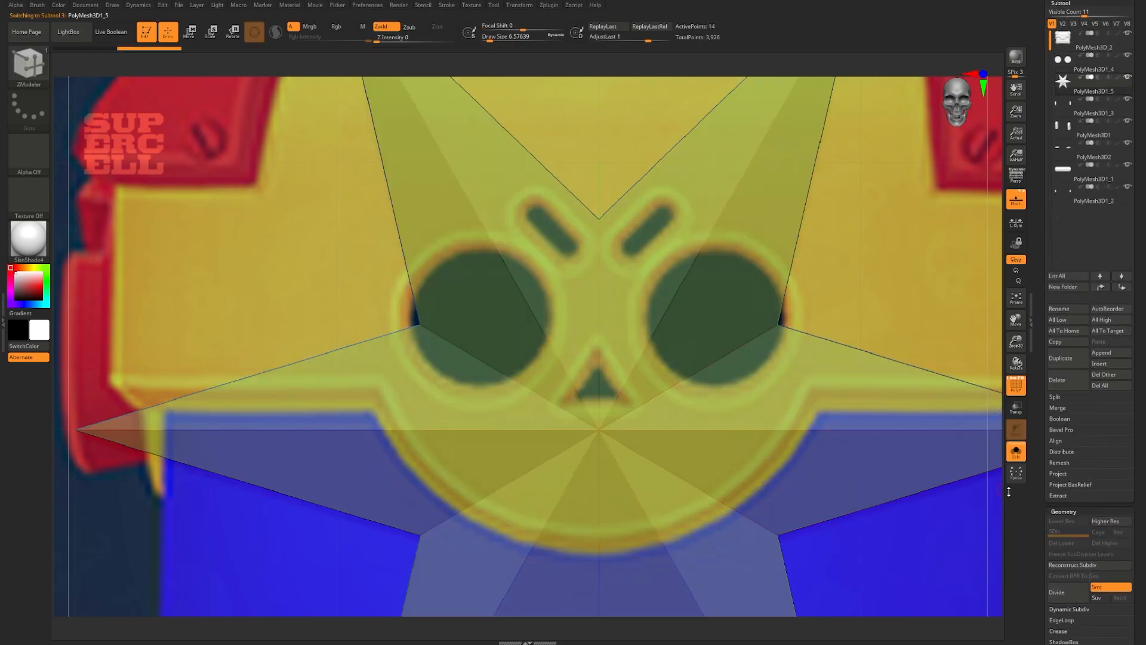
key("shift+p")
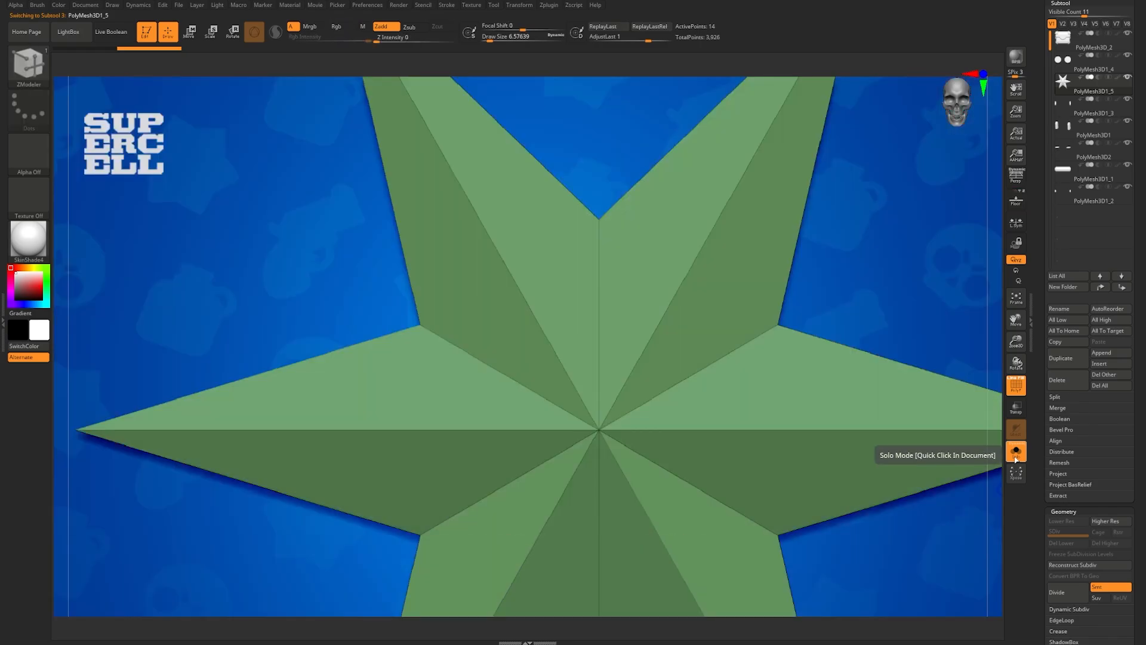
key("f")
scroll(550, 317, "down", 3)
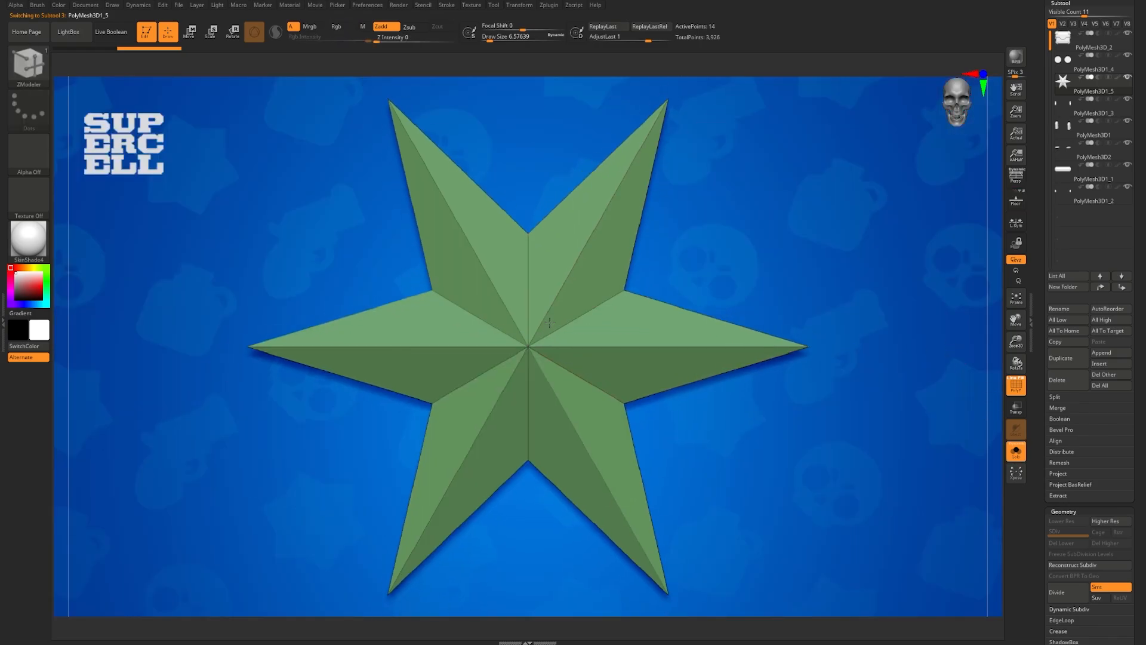
key("w")
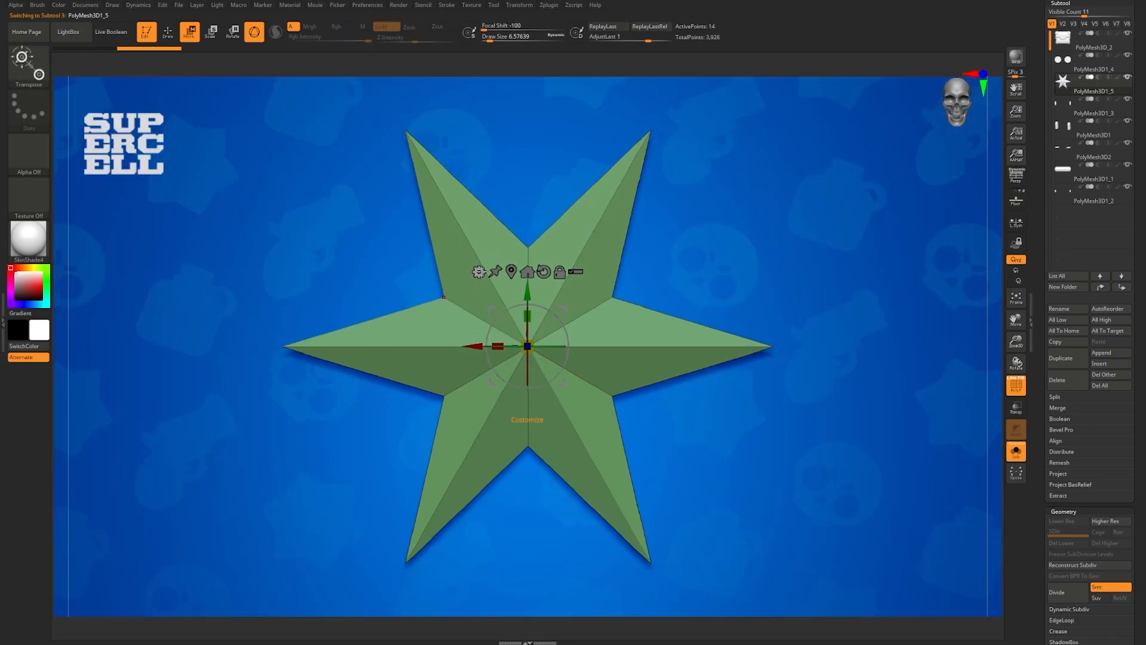
left_click(479, 271)
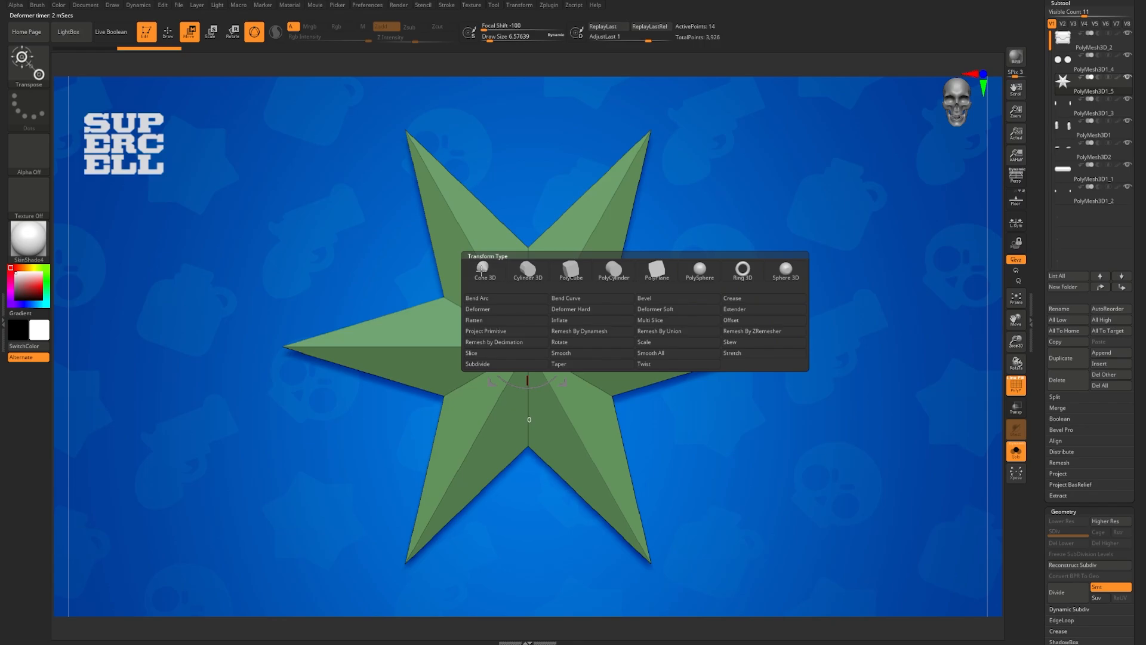
left_click(519, 276)
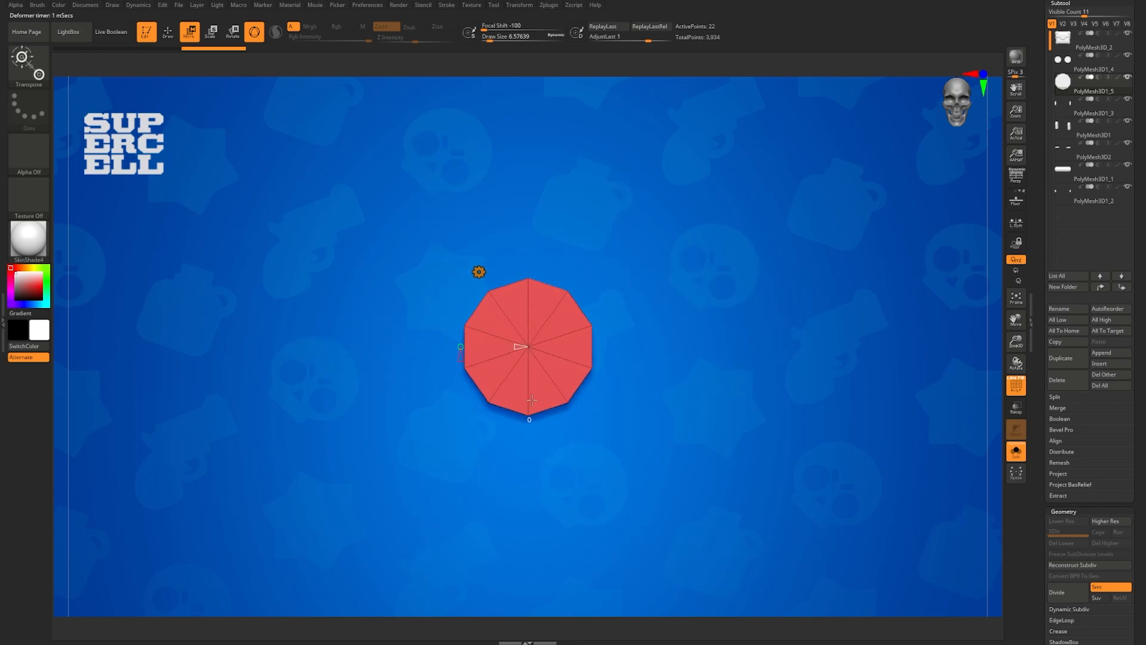
Step: Examine the skull's nose shape in the MegaBox_Reference.png image, and return to the model
right_click_drag(569, 410, 604, 397, "alt")
key("alt+Tab")
key("alt+Tab")
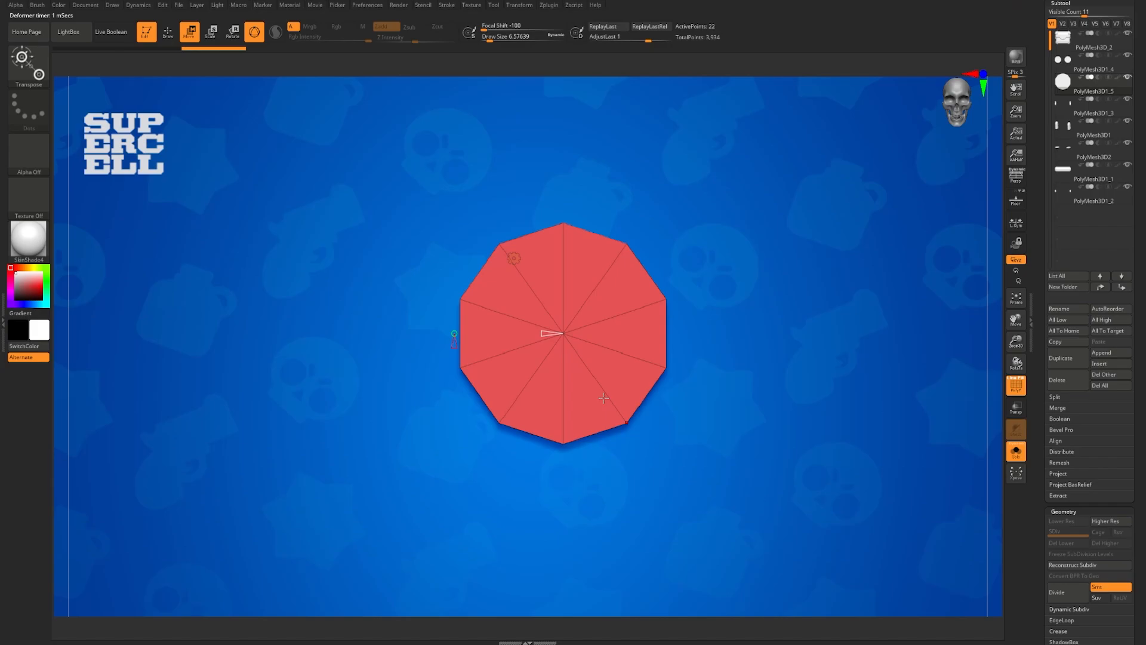
key("alt+Tab")
key("alt+Tab")
key("alt+Tab")
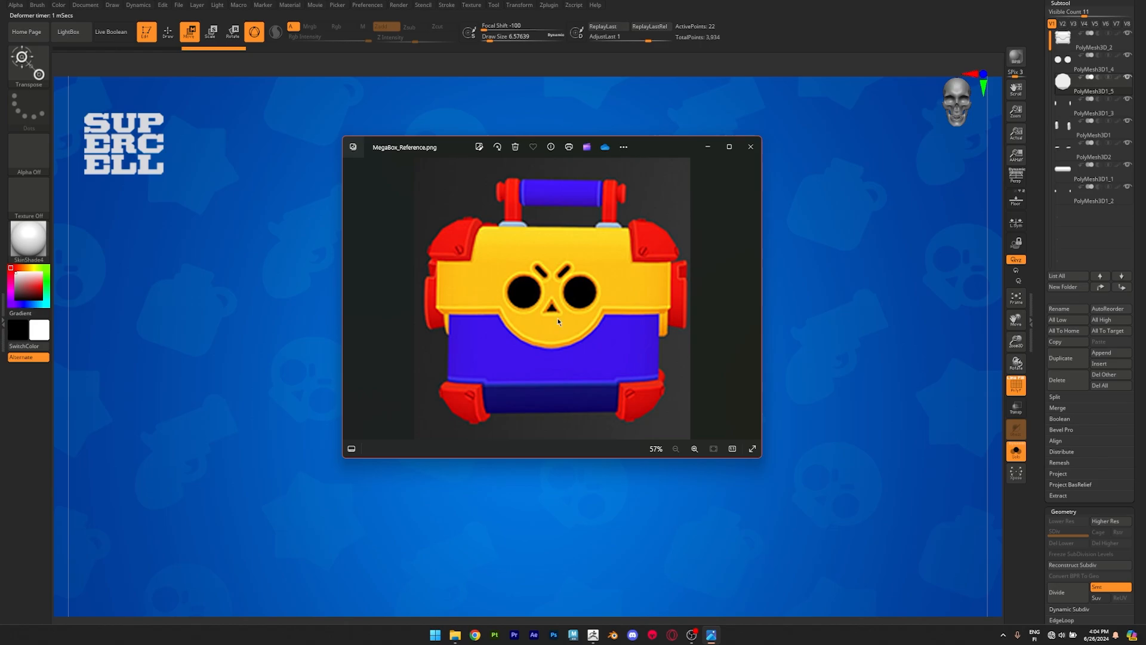
key("alt+Tab")
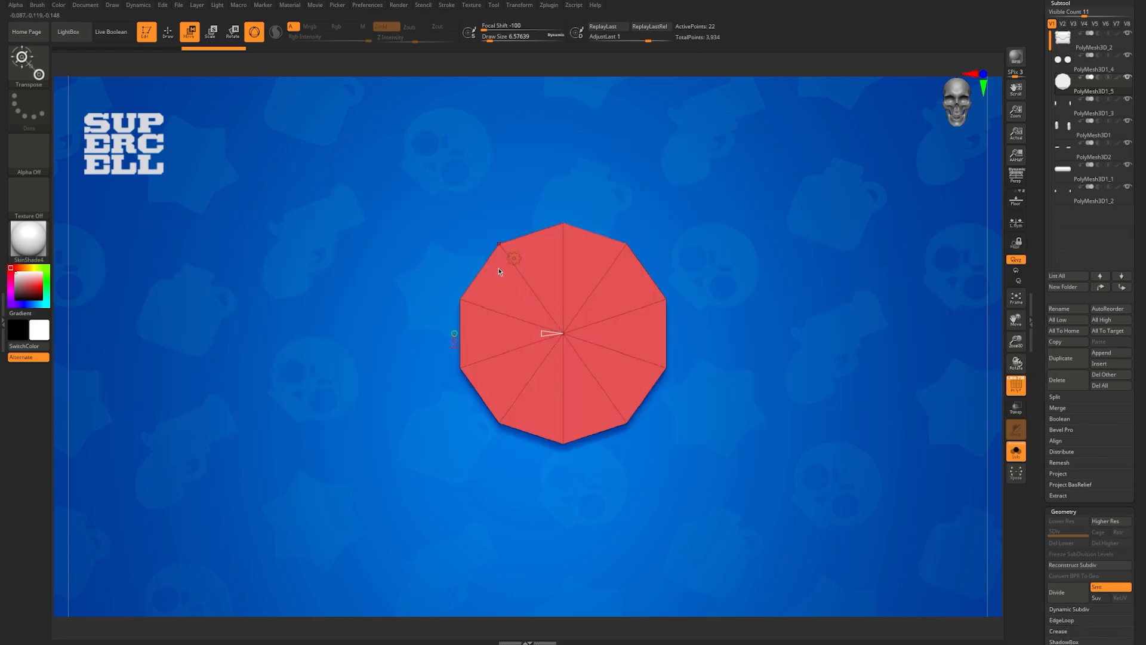
Step: Reduce the new cylinder's HDivide to 3 to make a triangular prism, and display the Move gizmo on it
left_click(513, 259)
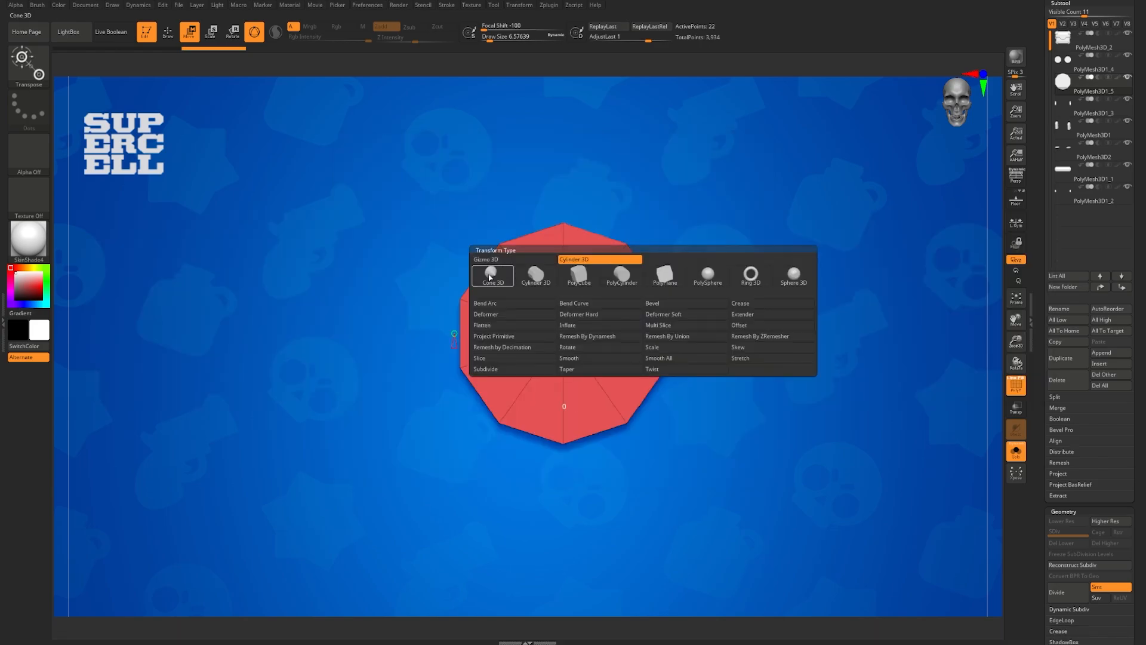
left_click(536, 276)
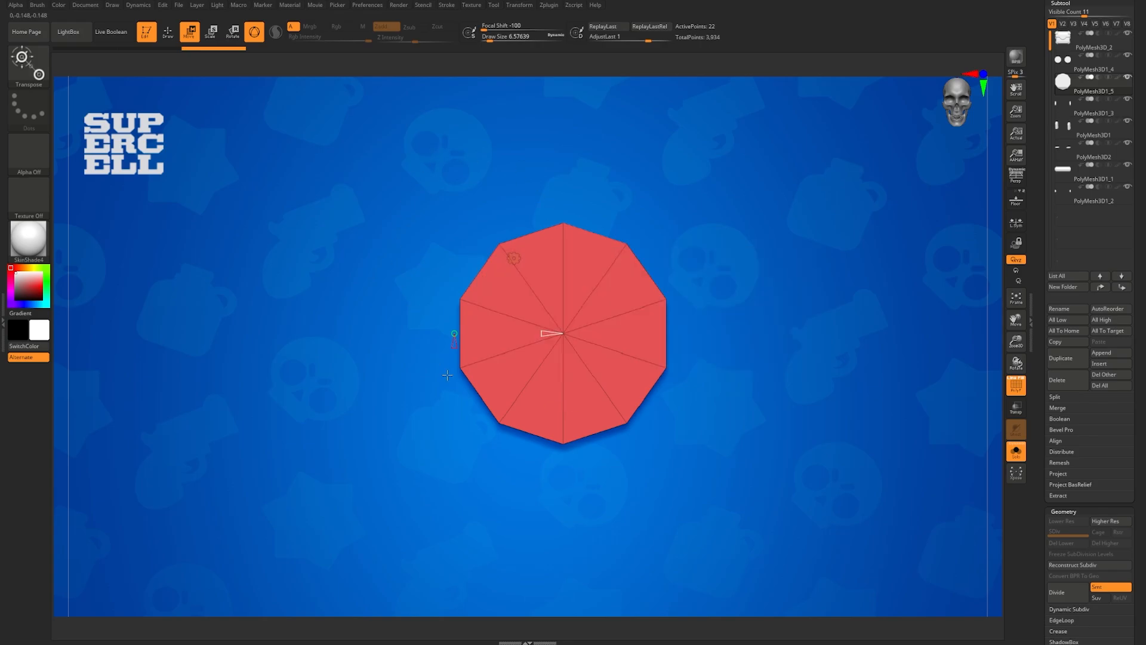
left_click_drag(454, 344, 454, 339)
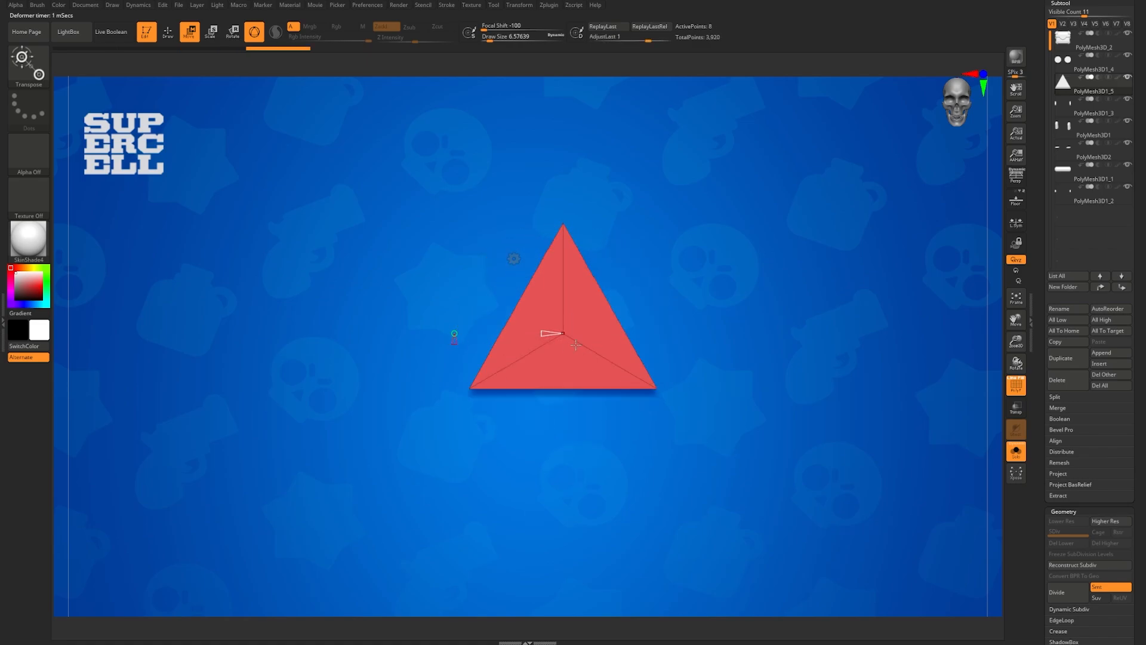
mouse_move(575, 345)
right_mouse_down()
mouse_move(611, 363)
mouse_move(575, 350)
right_mouse_up()
key("w")
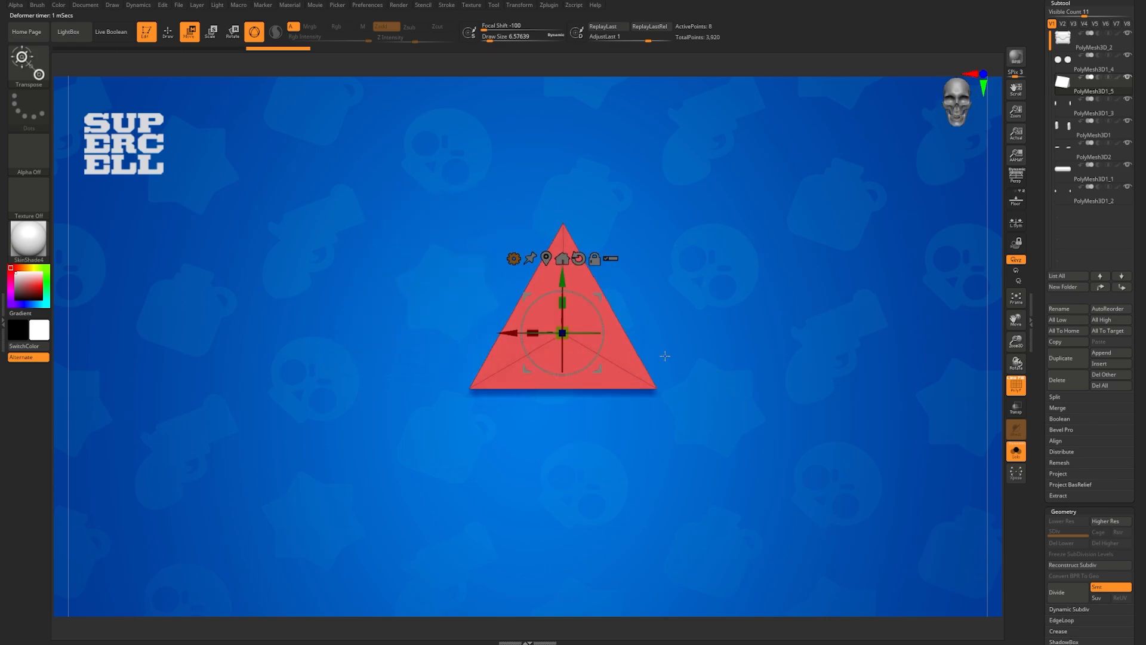
Step: Show the reference image and scale the triangular prism down, moving it up onto the skull's nose
left_click(1017, 451)
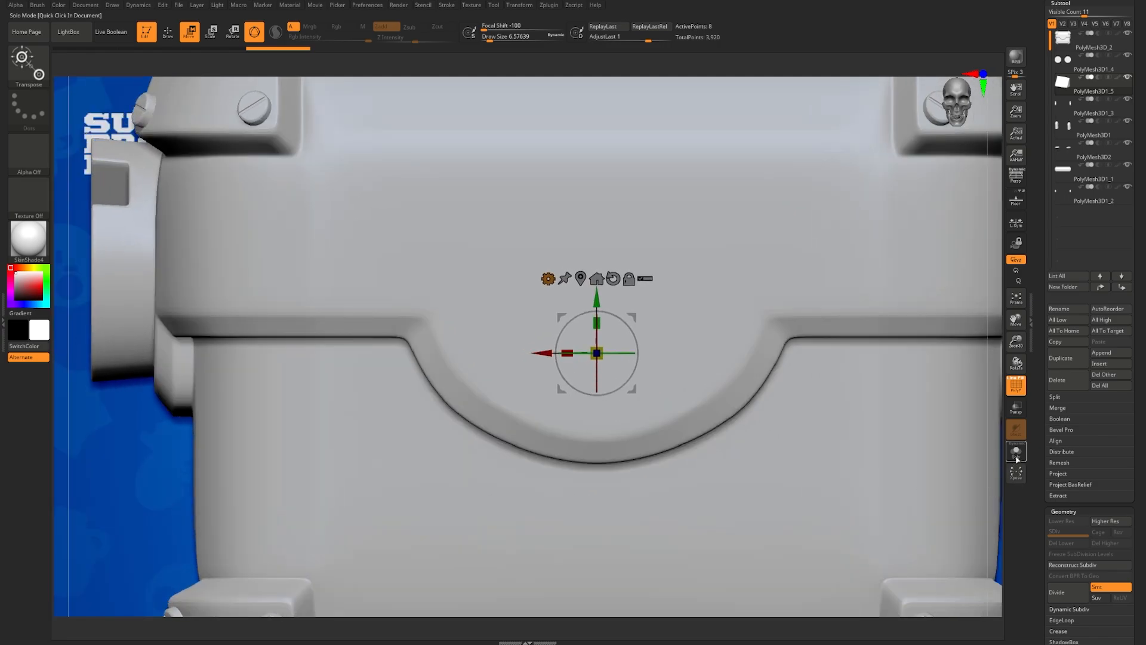
left_click(1017, 455)
key("shift+p")
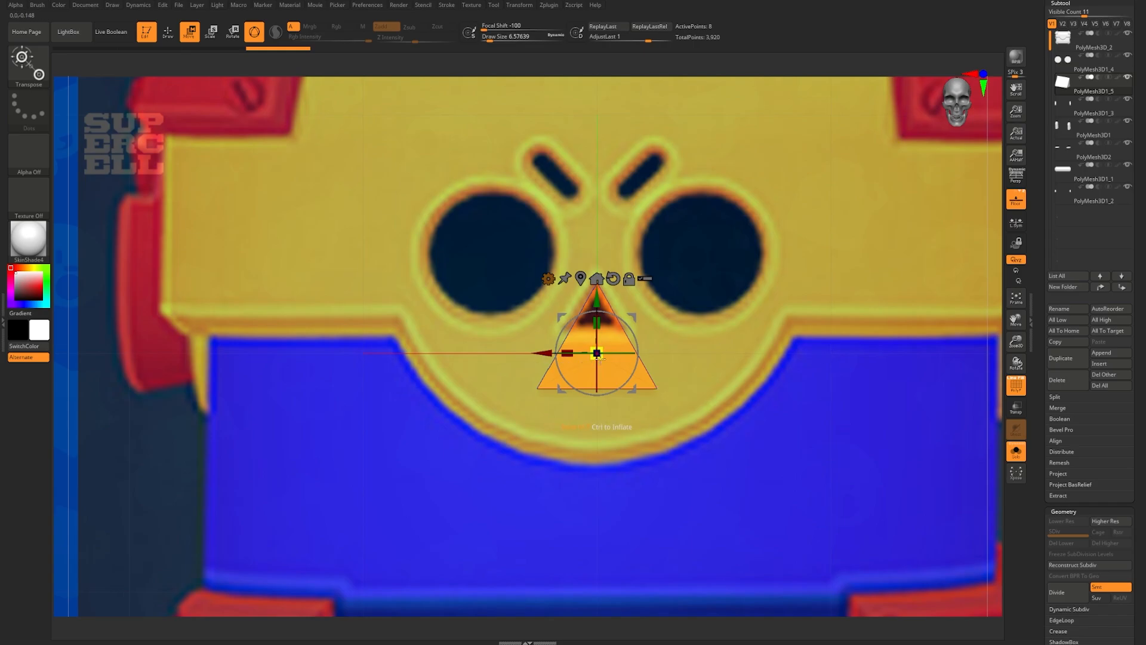
left_click_drag(597, 353, 581, 357)
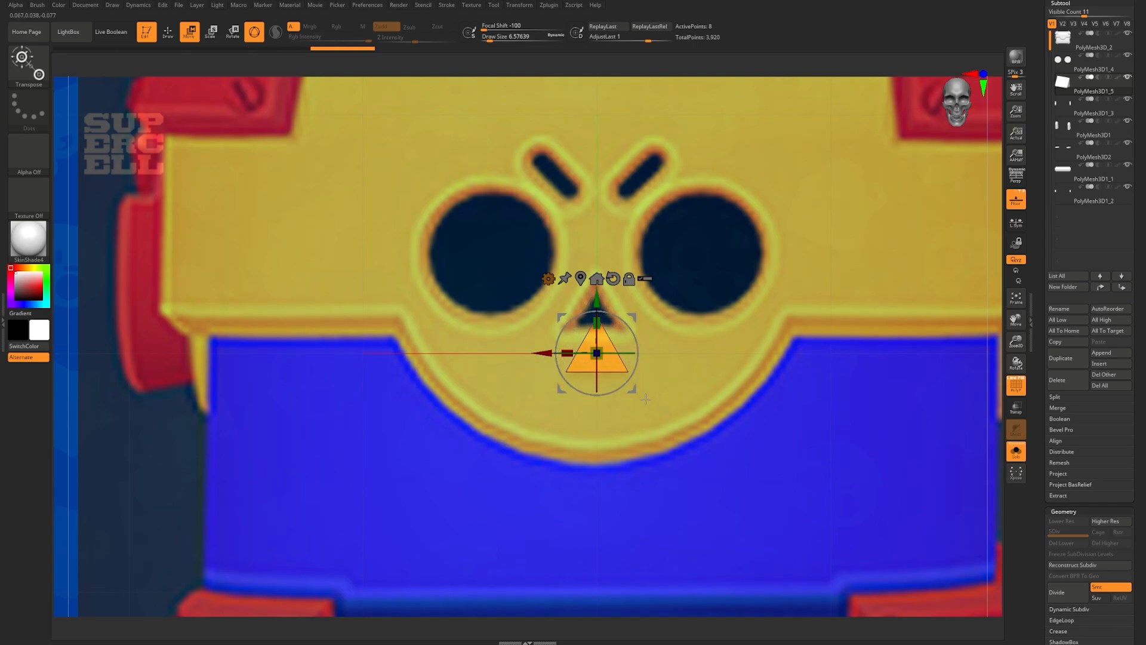
left_click_drag(632, 389, 633, 347)
left_click_drag(598, 311, 597, 302)
left_click_drag(632, 349, 632, 352)
Step: Scale the nose prism up slightly, by a factor of about 1.05, to match the reference nose, and return to Draw mode
right_click_drag(667, 343, 645, 447, "ctrl")
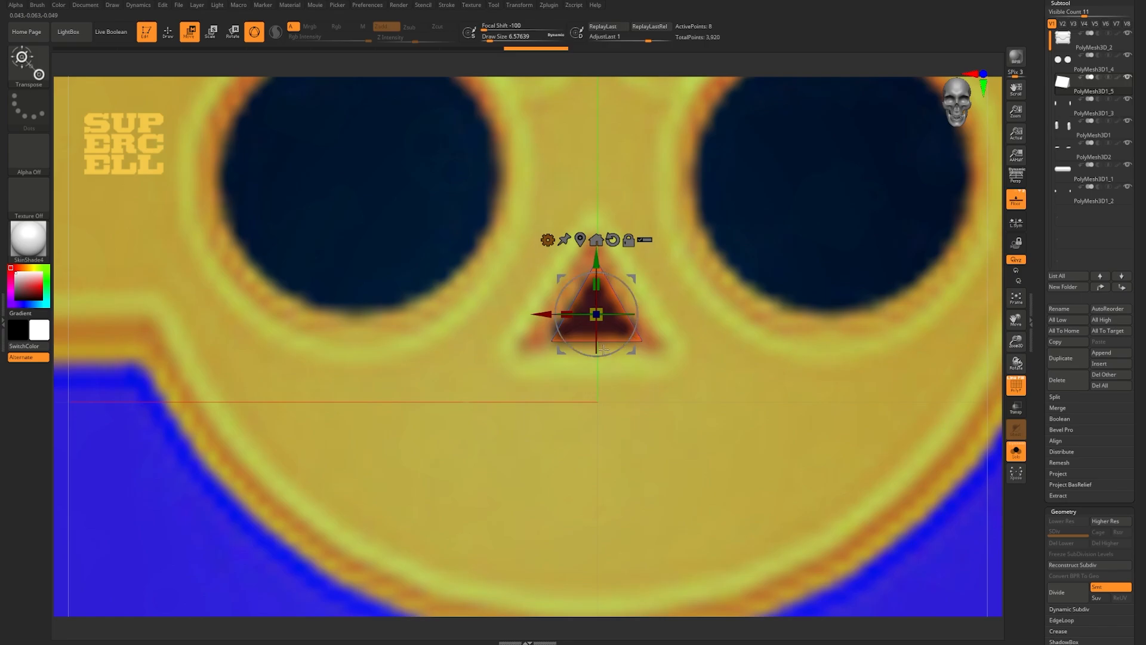
left_click_drag(597, 315, 610, 314)
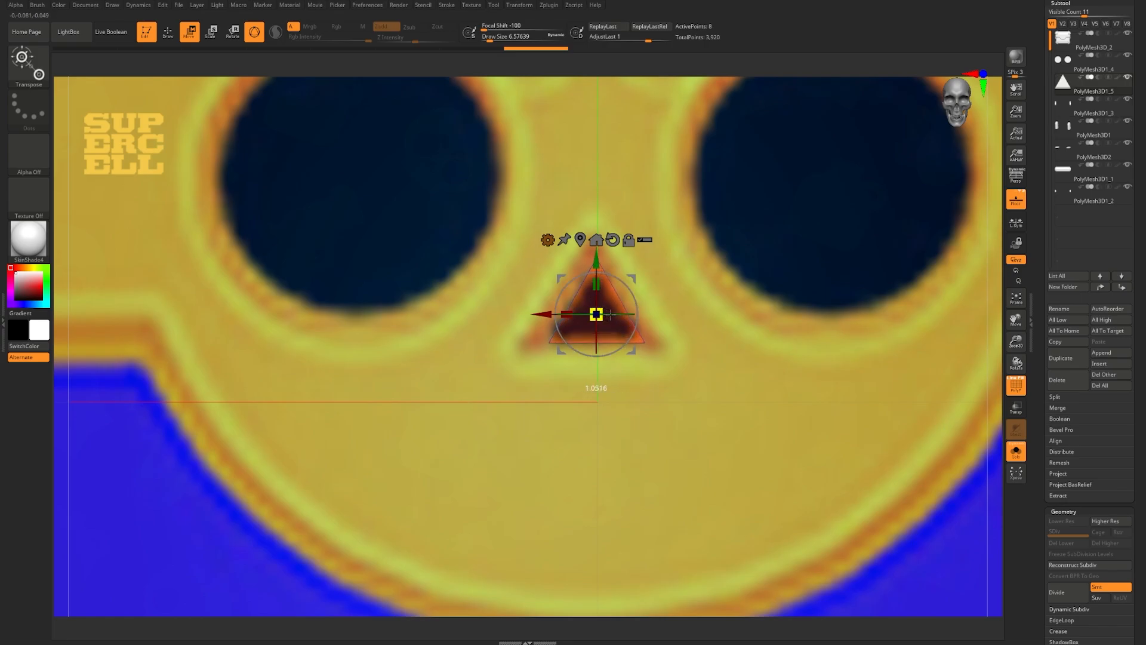
key("q")
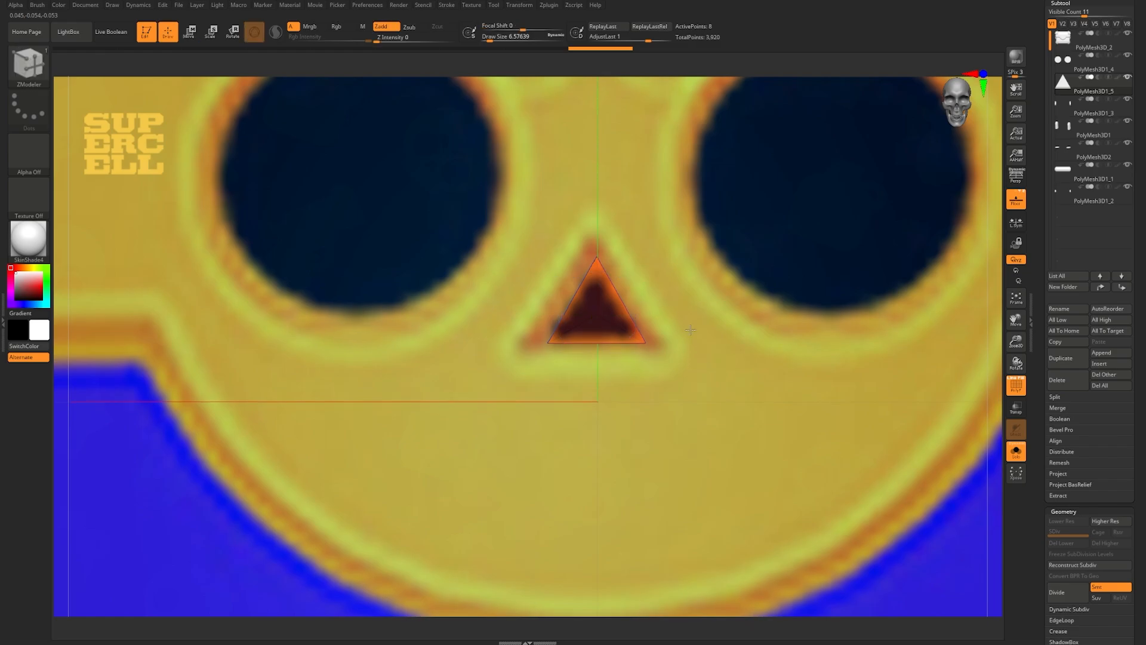
Step: Insert another star subtool below the nose prism, hide the reference image and convert the star into a triangular Cylinder 3D
right_click_drag(689, 329, 645, 349, "ctrl")
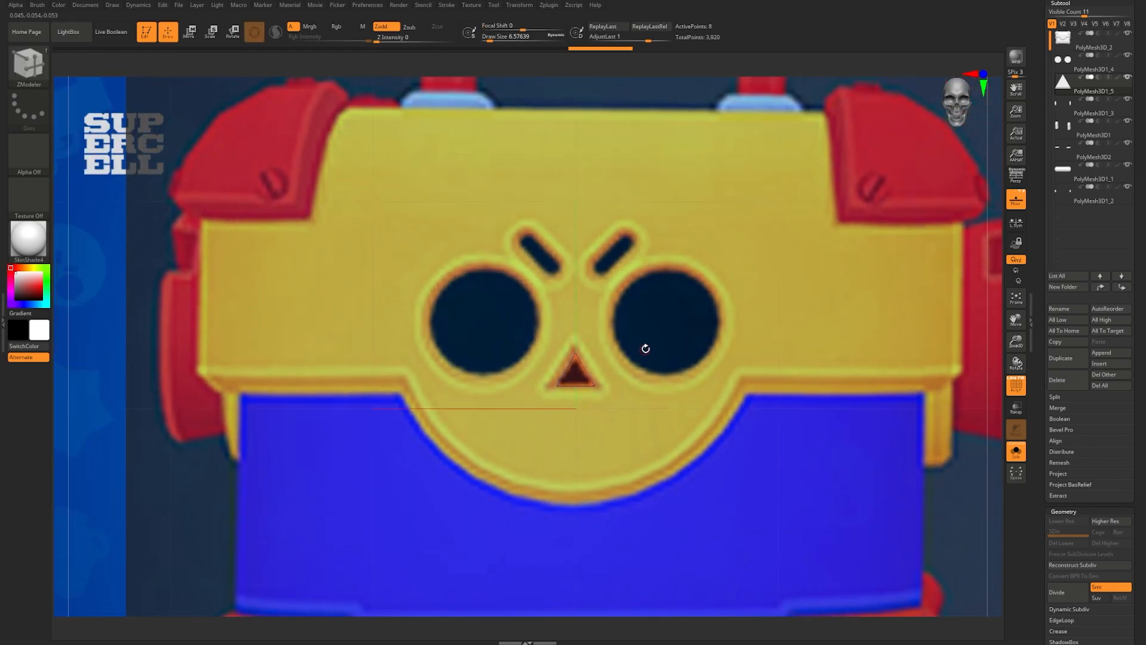
left_click(1105, 364)
left_click(715, 462)
key("shift+p")
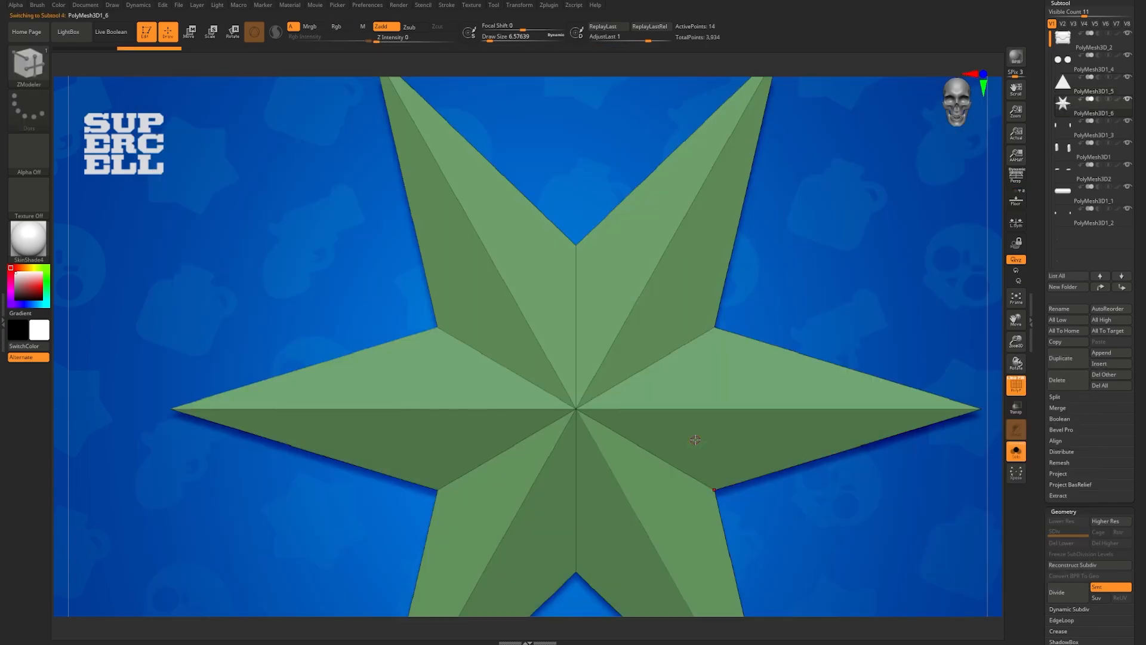
right_click_drag(649, 416, 645, 351, "ctrl")
key("w")
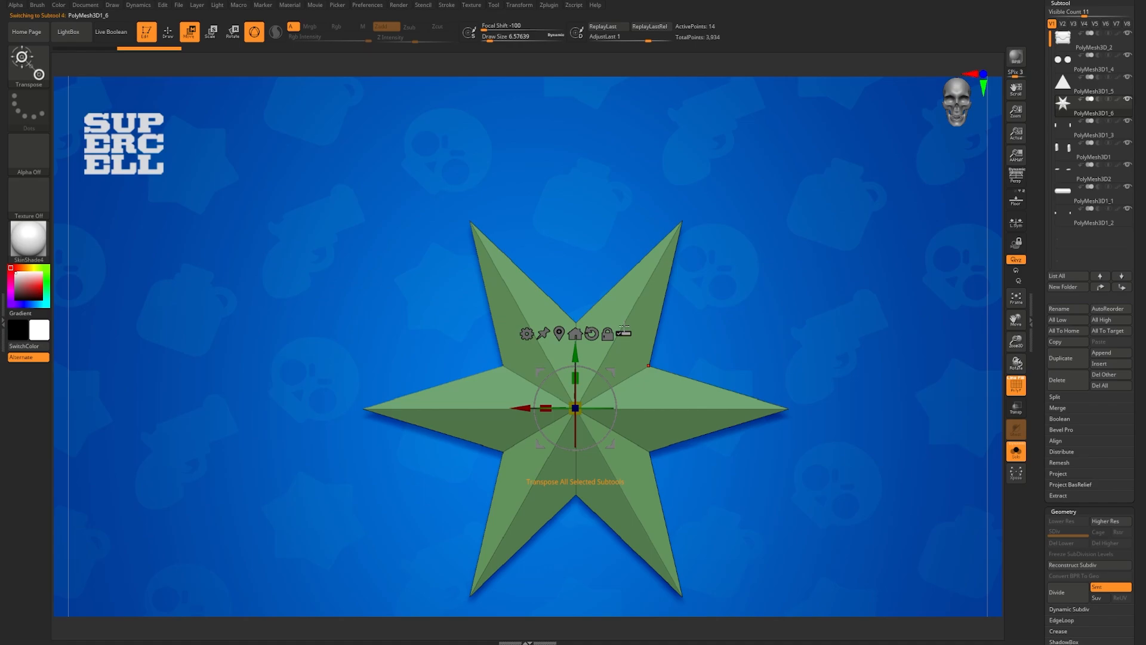
left_click(524, 332)
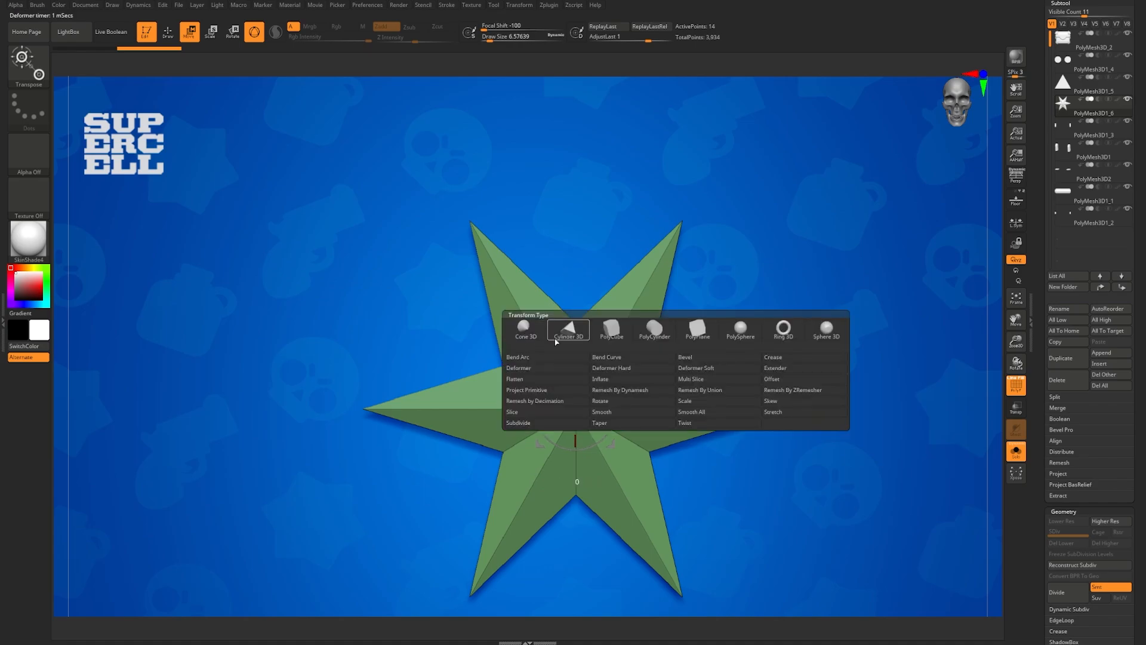
left_click(574, 337)
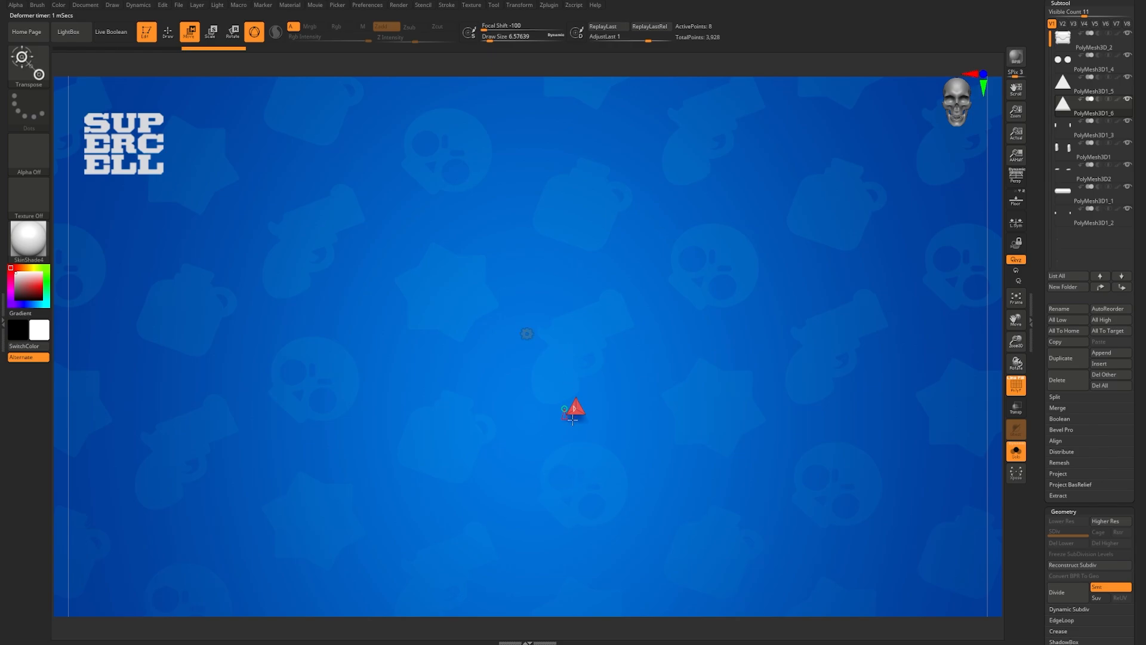
Step: Increase the triangular cylinder's HDivide to turn it into a twelve-sided cylinder
right_click_drag(573, 420, 606, 583, "ctrl")
right_click_drag(579, 440, 593, 369, "alt")
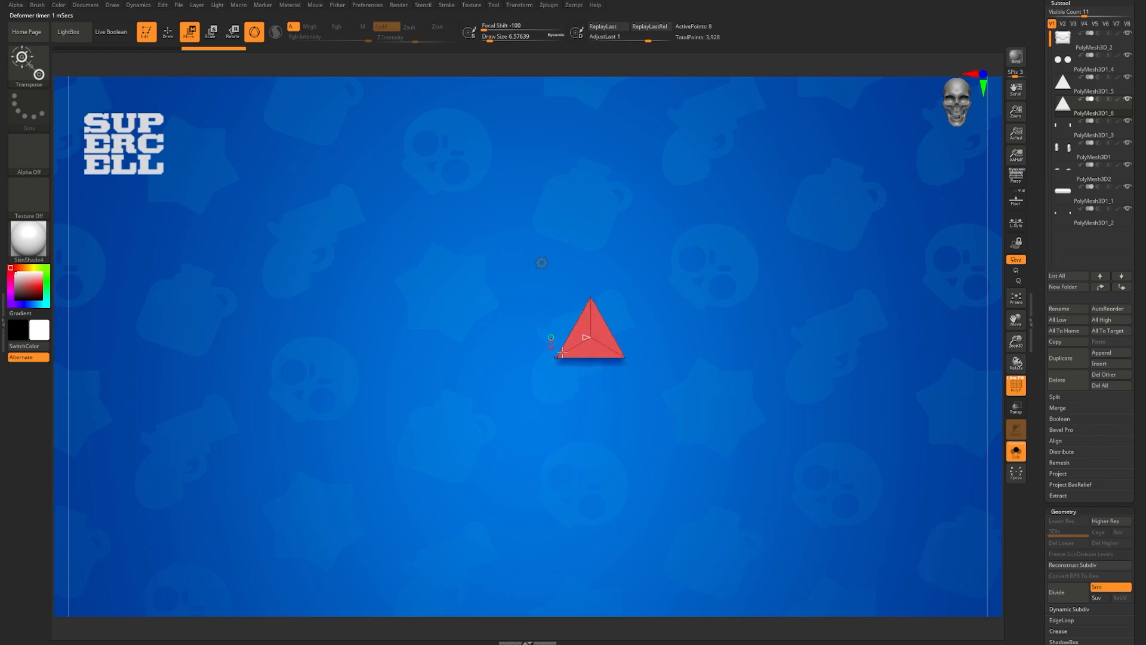
left_click_drag(551, 346, 550, 351)
right_click_drag(564, 391, 586, 456, "ctrl")
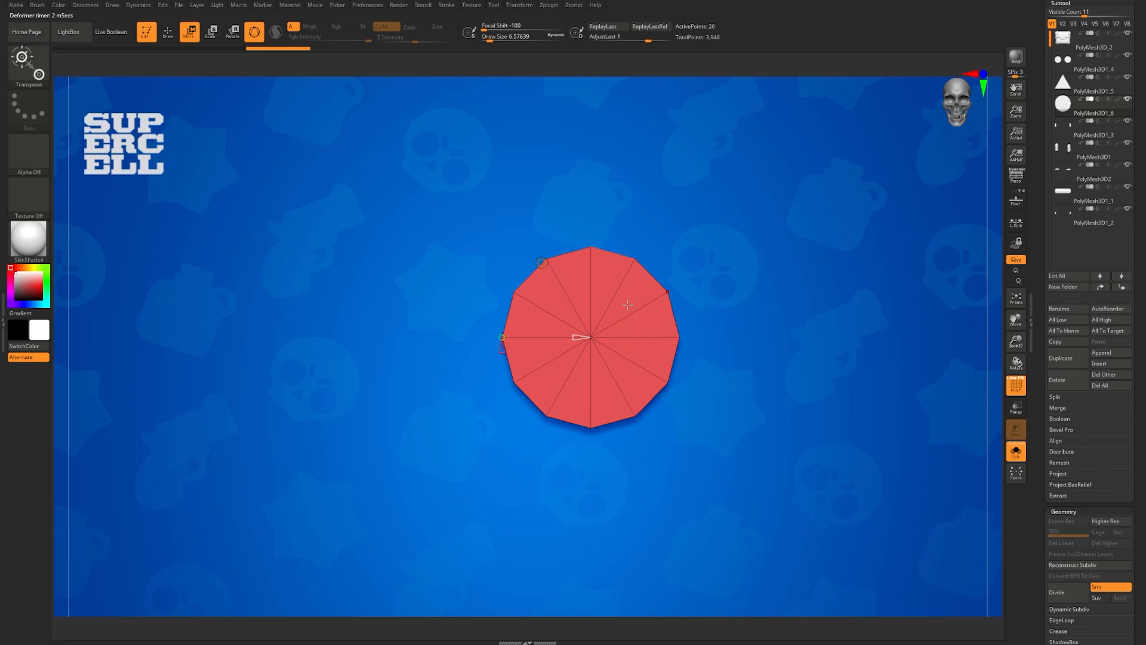
Step: Isolate the upper half of the twelve-sided cylinder and delete its hidden lower half
left_click_drag(834, 380, 794, 369)
key("ctrl+shift")
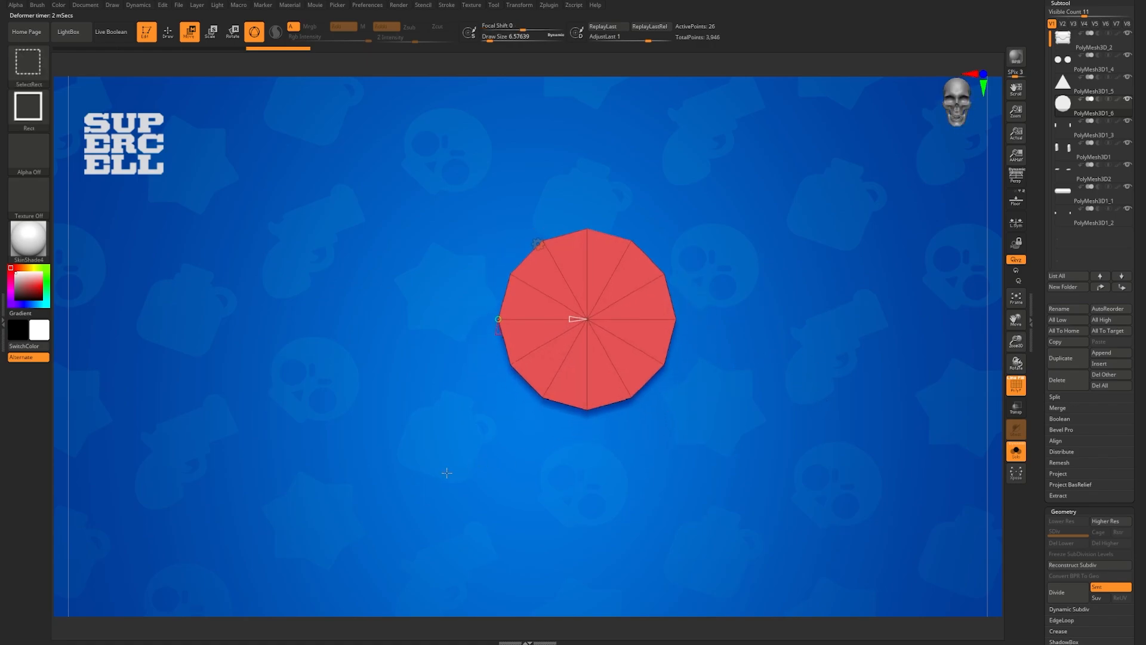
mouse_move(447, 472)
left_mouse_down("ctrl+shift")
mouse_move(720, 351)
mouse_move(762, 321)
left_mouse_up("ctrl+shift")
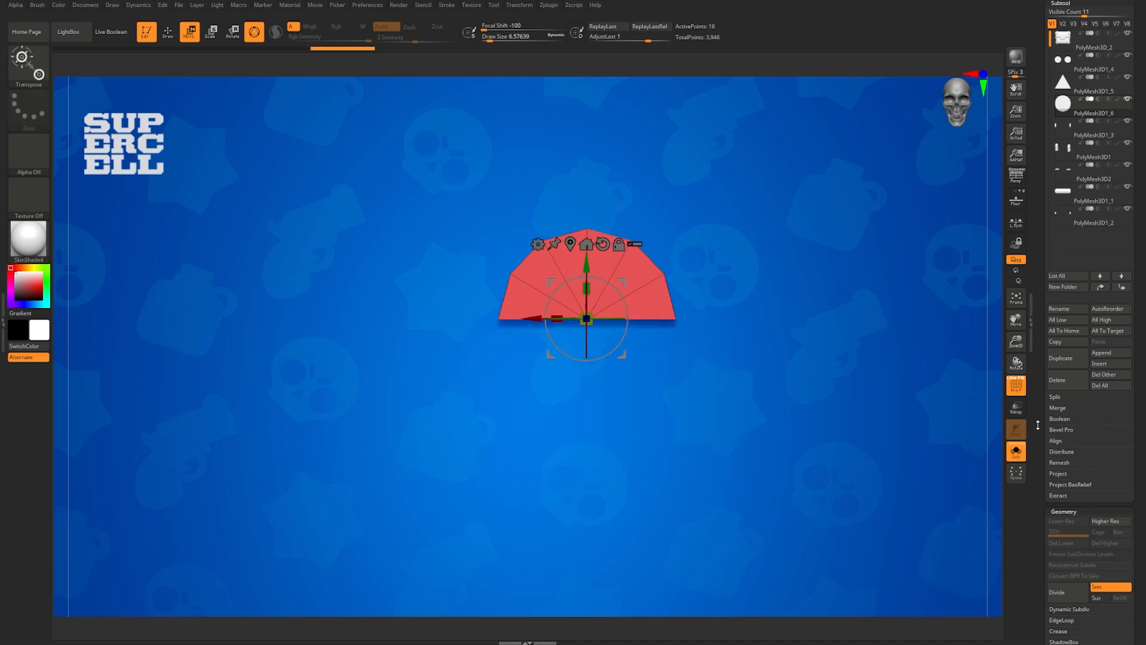
scroll(1037, 424, "down", 5)
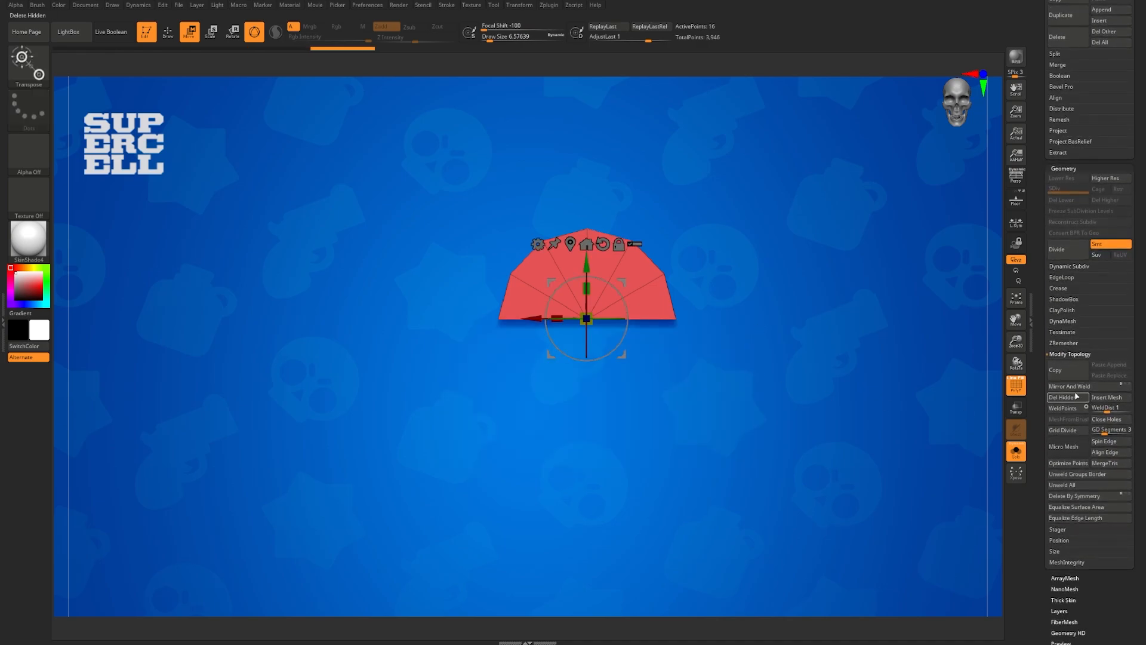
left_click(1057, 398)
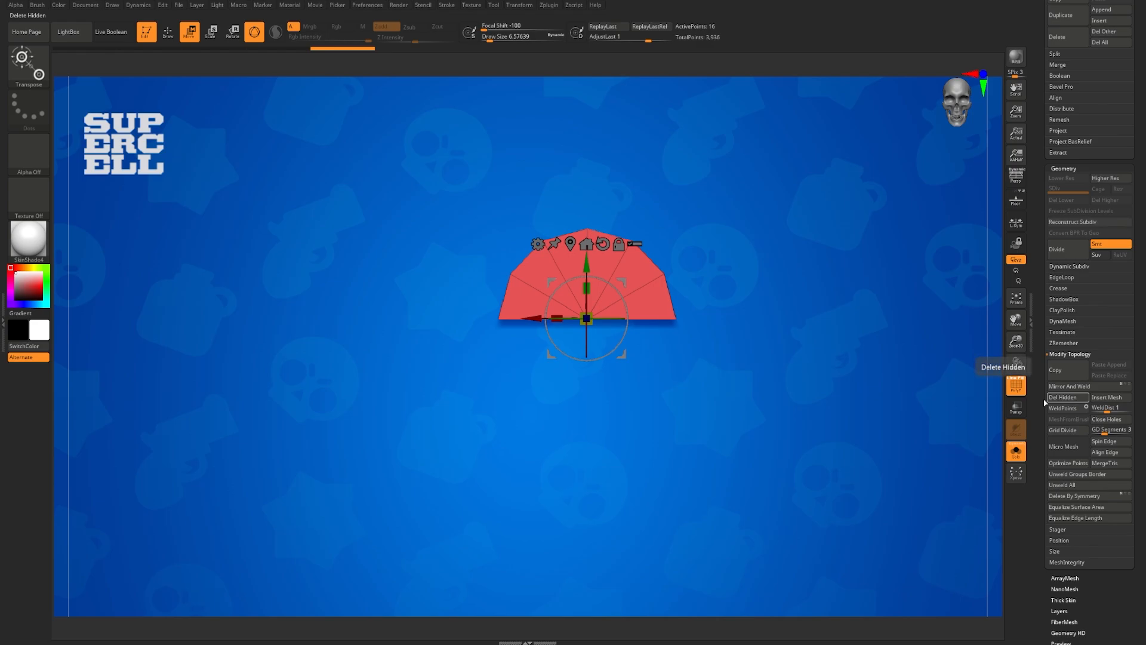
Step: Extrude the half cylinder's faces into a thick half-round block using ZModeler's QMesh with the Polygroup All target
key("b")
key("z")
key("m")
key("space")
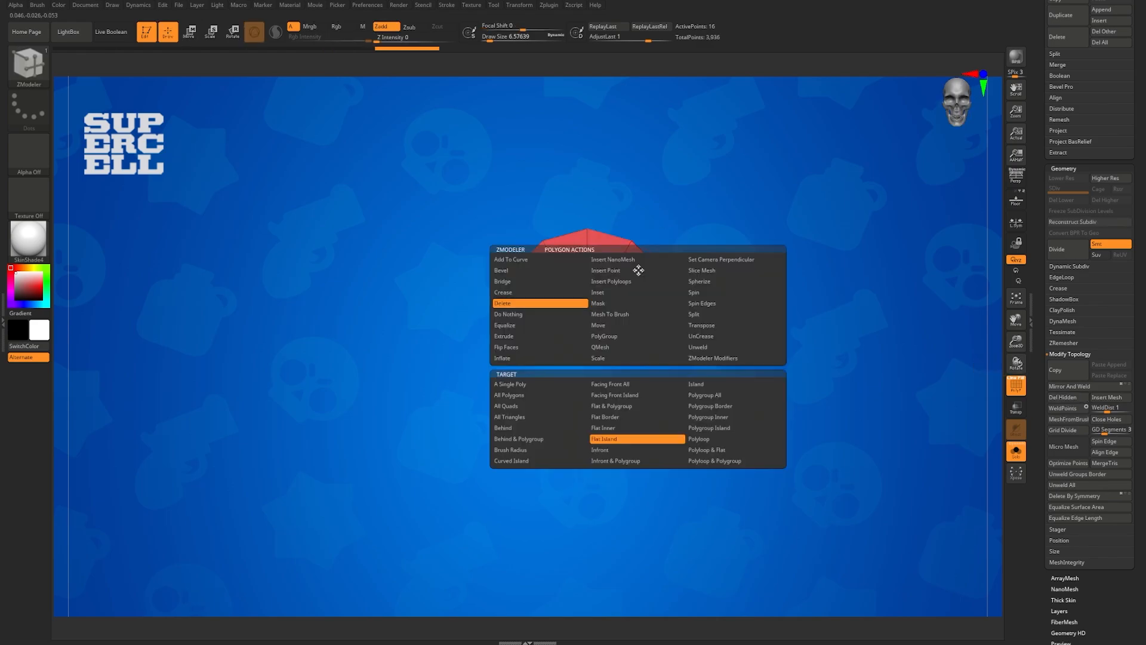
left_click(620, 347)
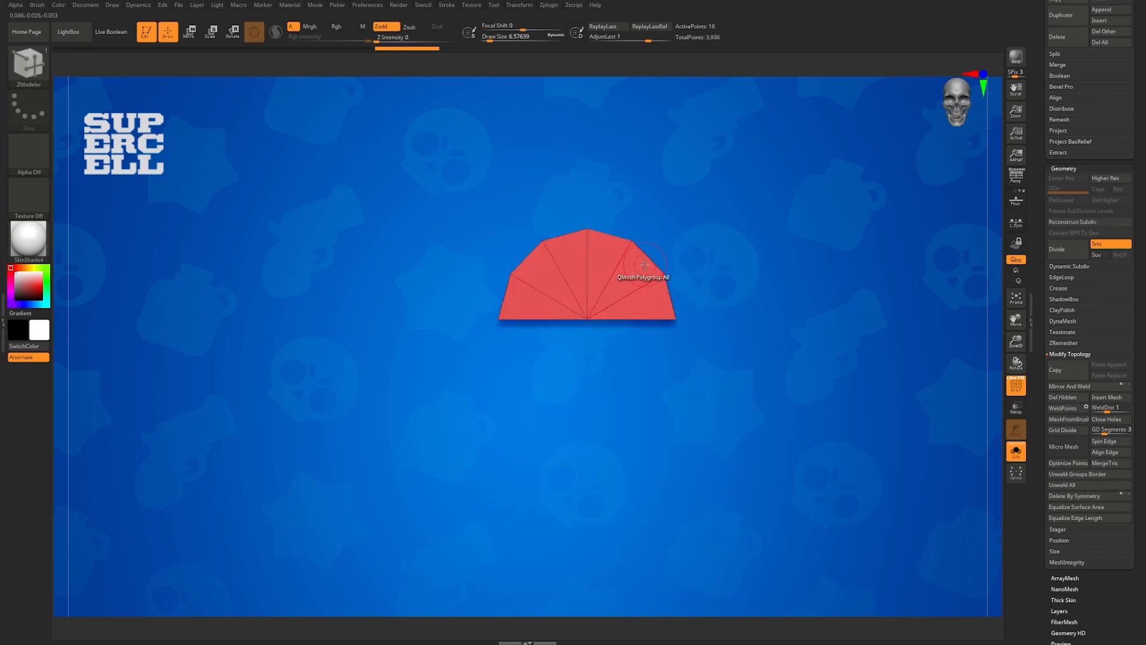
left_click_drag(721, 262, 680, 286)
left_click_drag(666, 234, 688, 239)
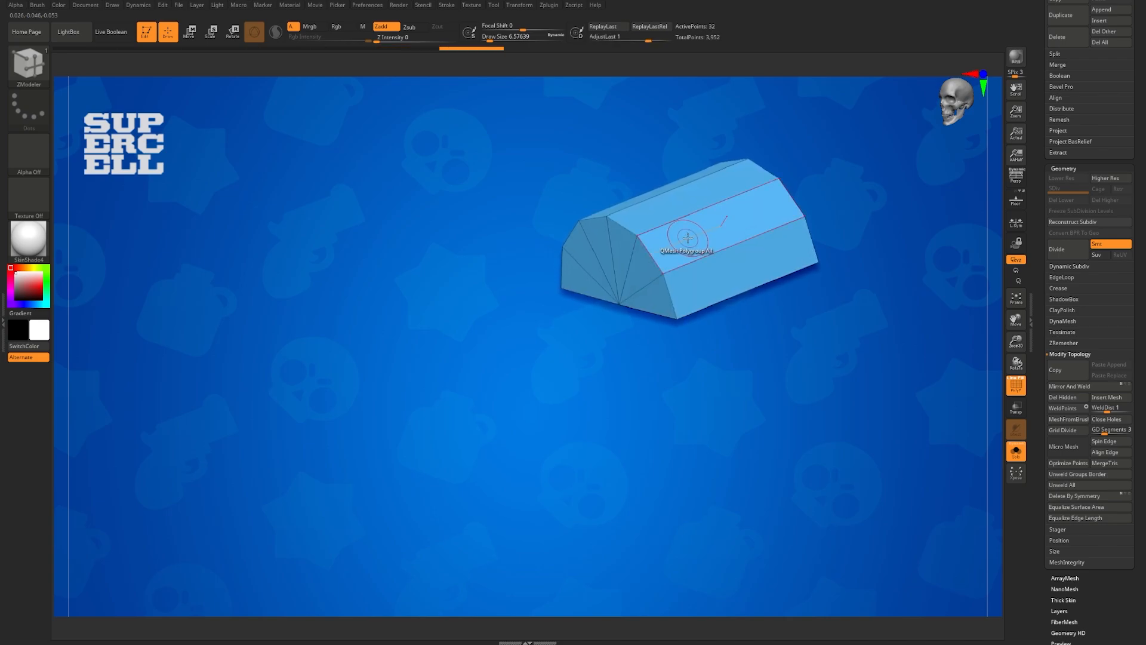
Step: Mask the arched upper part of the half-round block with the MaskPen brush, leaving its flat bottom edge unmasked
right_click_drag(688, 240, 708, 207)
right_click_drag(748, 286, 784, 274)
right_click_drag(785, 274, 600, 335, "alt")
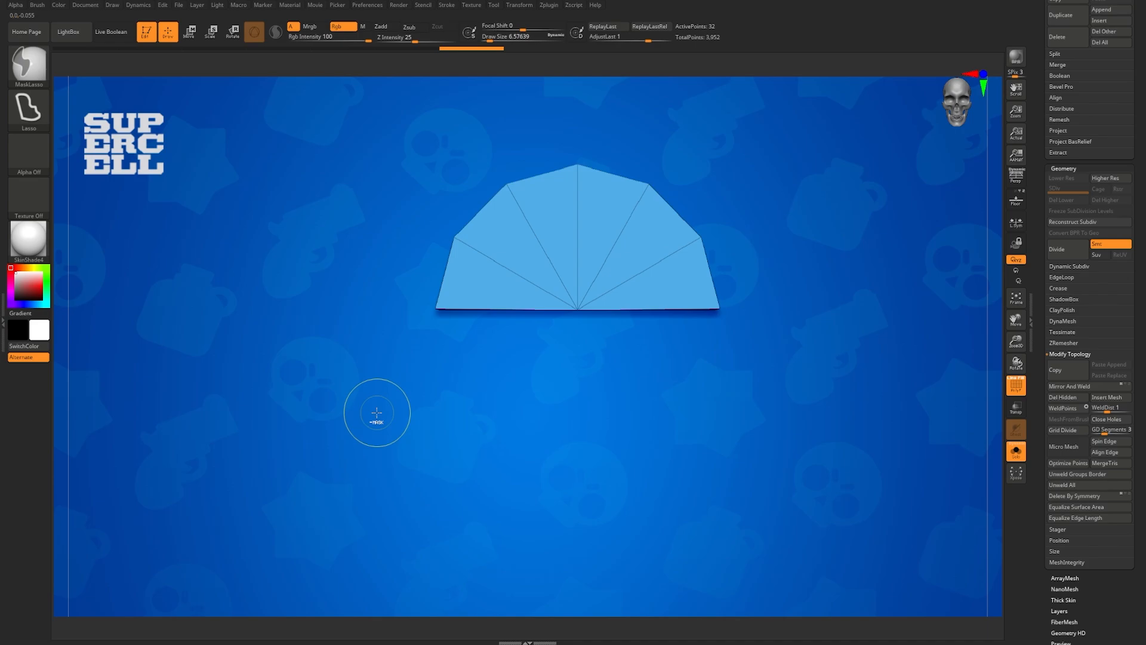
mouse_move(362, 416)
left_mouse_down("ctrl")
mouse_move(435, 290)
mouse_move(501, 317)
left_mouse_up("ctrl")
left_click(28, 71)
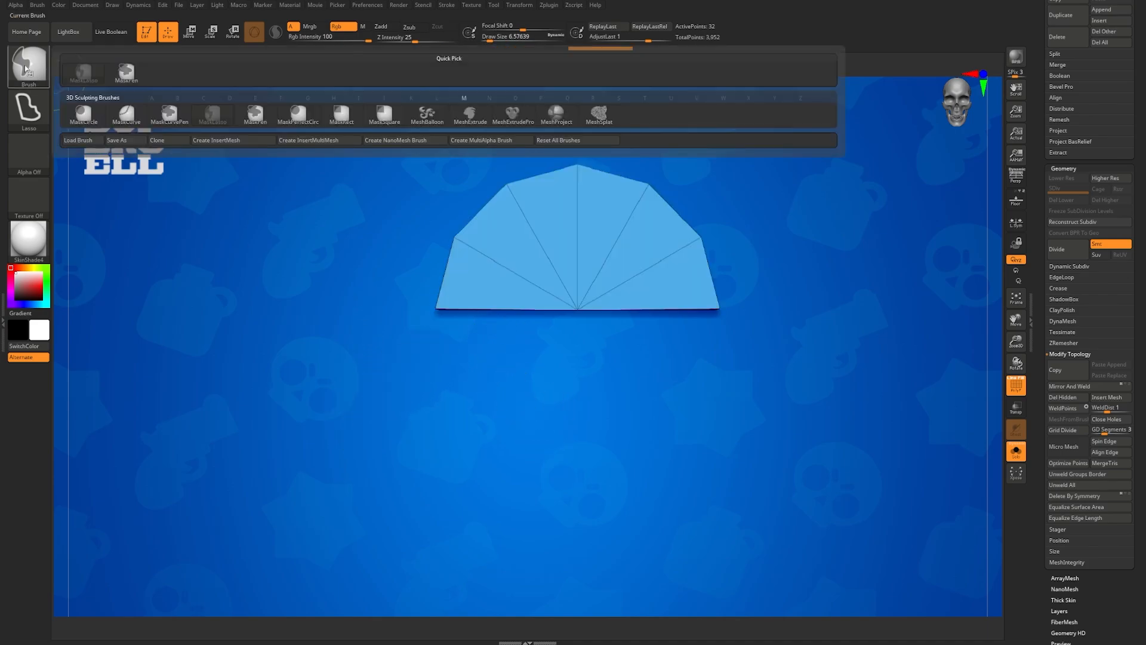
left_click(126, 71)
left_click_drag(351, 392, 797, 302, "ctrl")
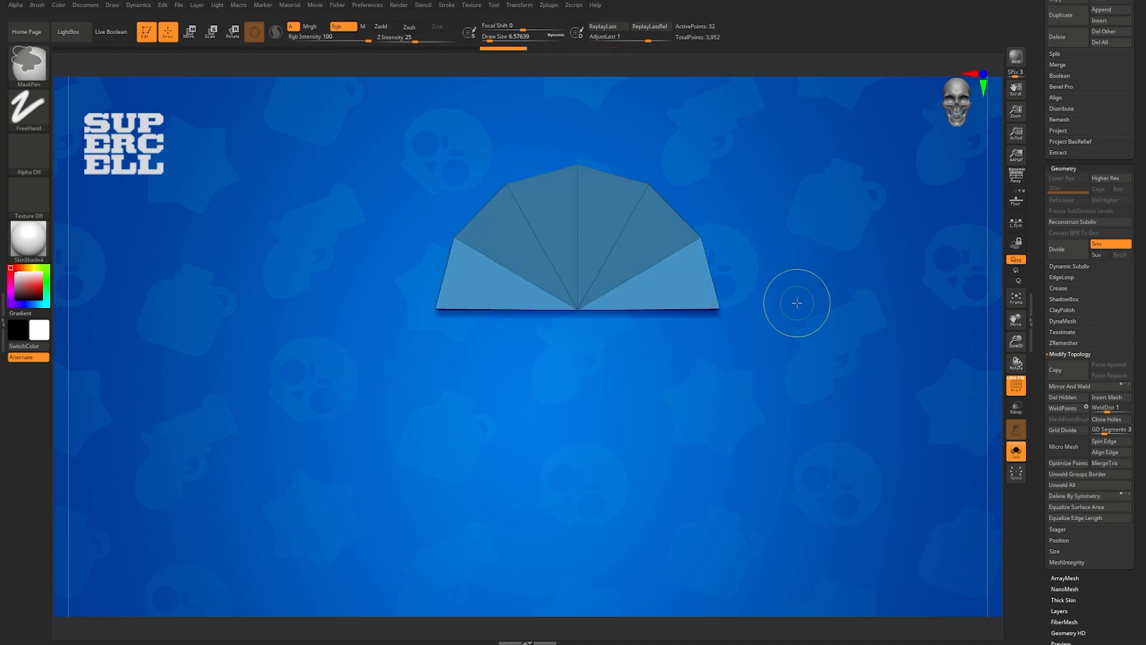
Step: Flatten the unmasked bottom edge along Y, extrude it downward into a straight section, and clear the mask
key("w")
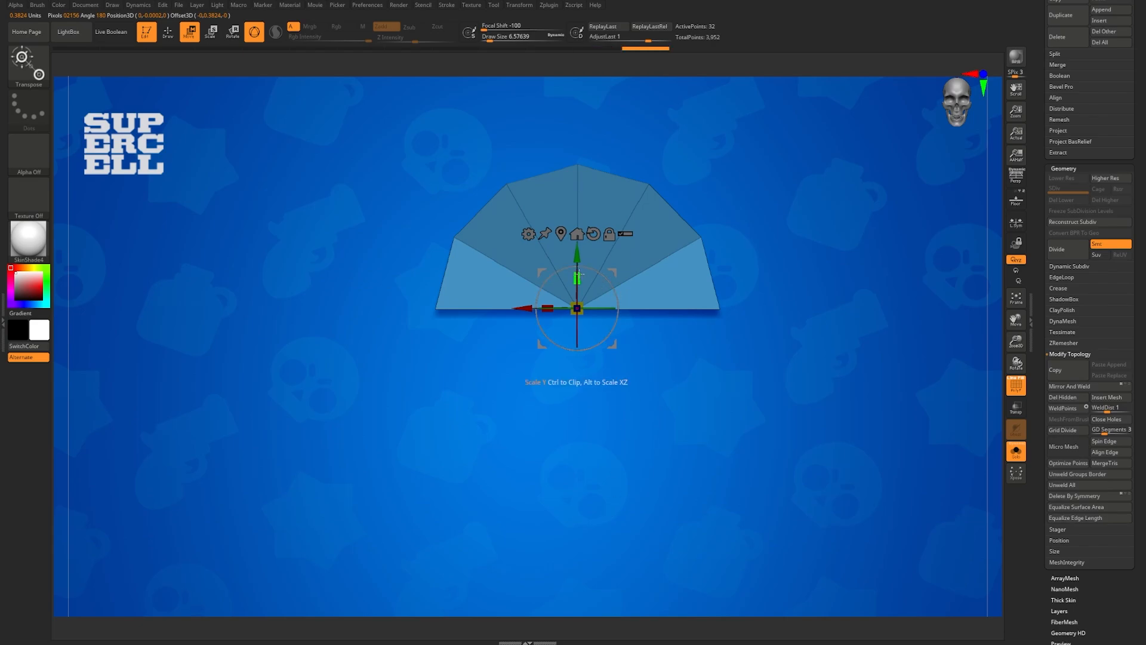
mouse_move(578, 276)
left_mouse_down()
mouse_move(593, 471)
mouse_move(585, 370)
mouse_move(591, 406)
left_mouse_up()
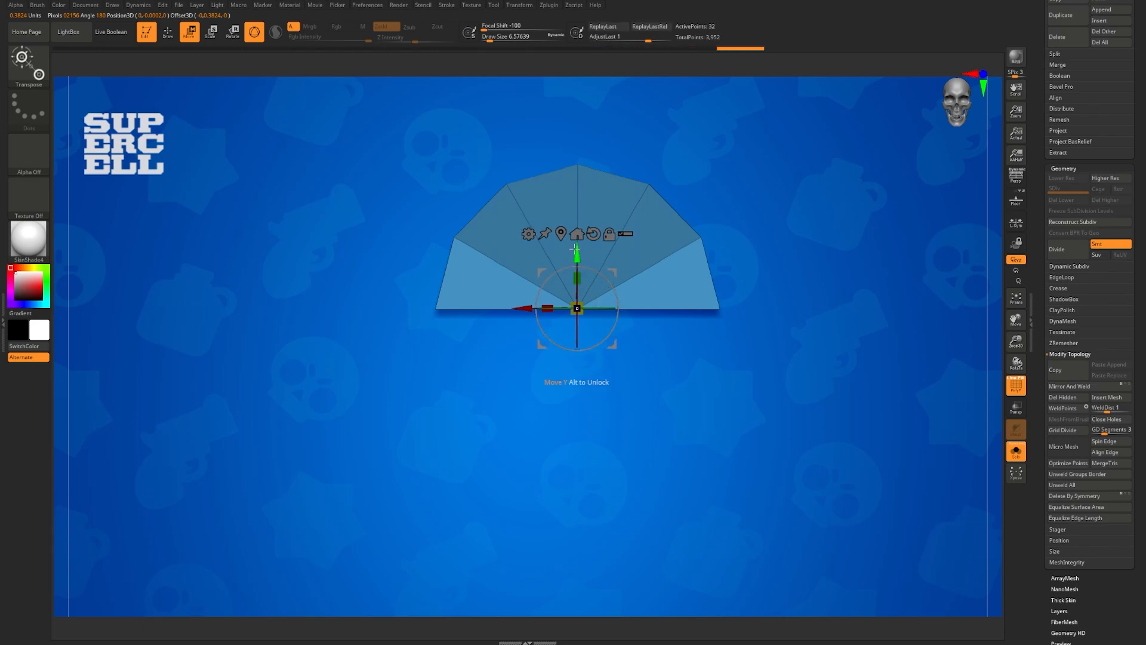
left_click_drag(573, 248, 627, 477, "ctrl")
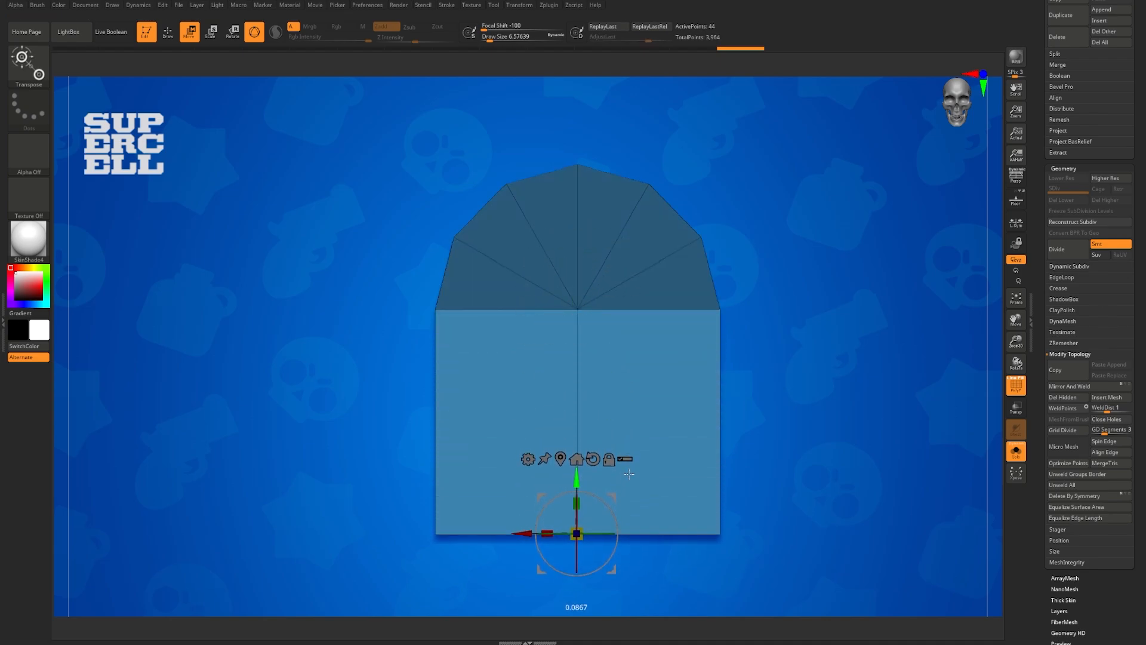
right_click_drag(632, 466, 714, 284, "ctrl")
key("q")
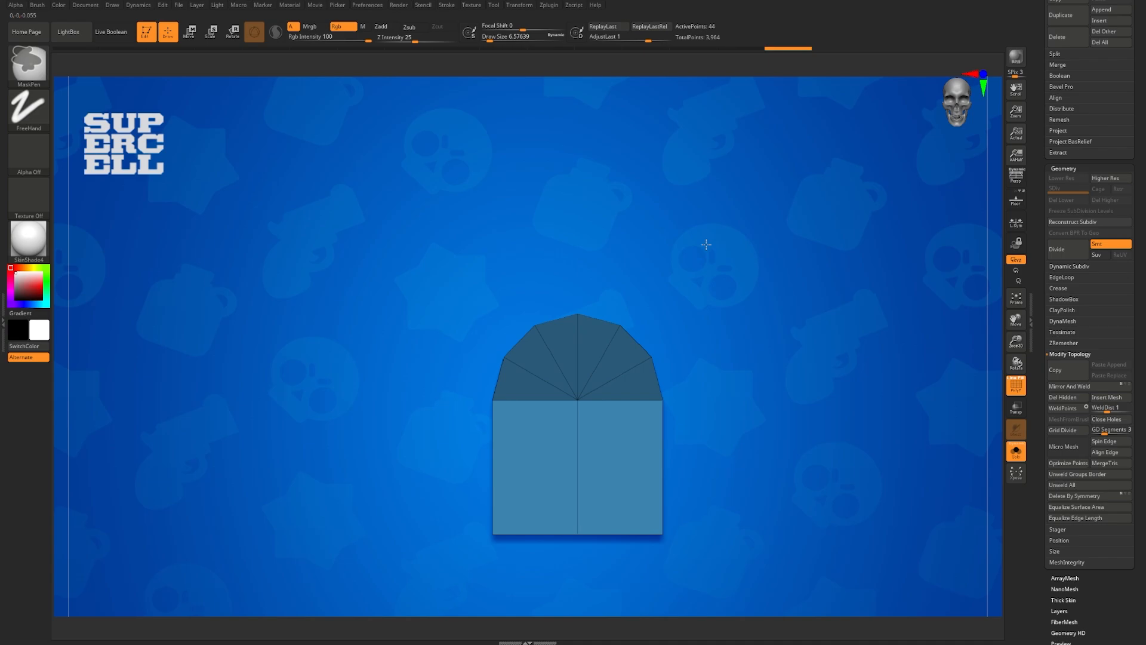
left_click_drag(706, 245, 750, 327, "ctrl")
Step: Rotate the round-topped block 90 degrees about its flat base so that it lies horizontally
right_click_drag(726, 402, 710, 310, "alt")
mouse_move(711, 310)
right_mouse_down()
mouse_move(731, 345)
mouse_move(754, 341)
right_mouse_up()
key("w")
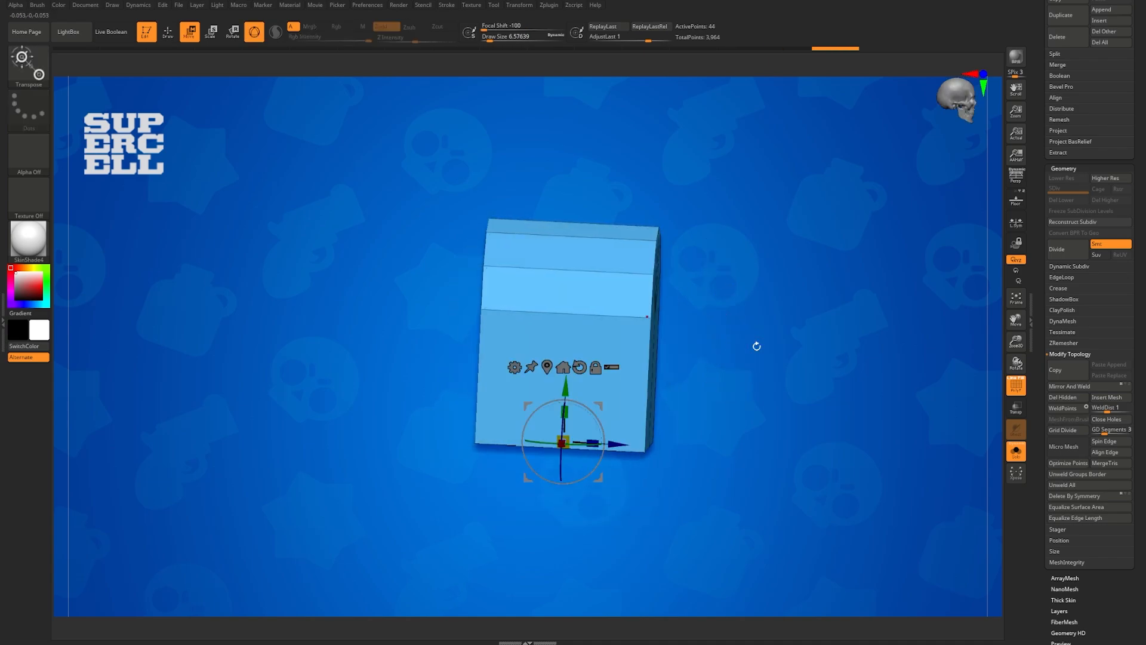
right_click_drag(688, 381, 690, 334)
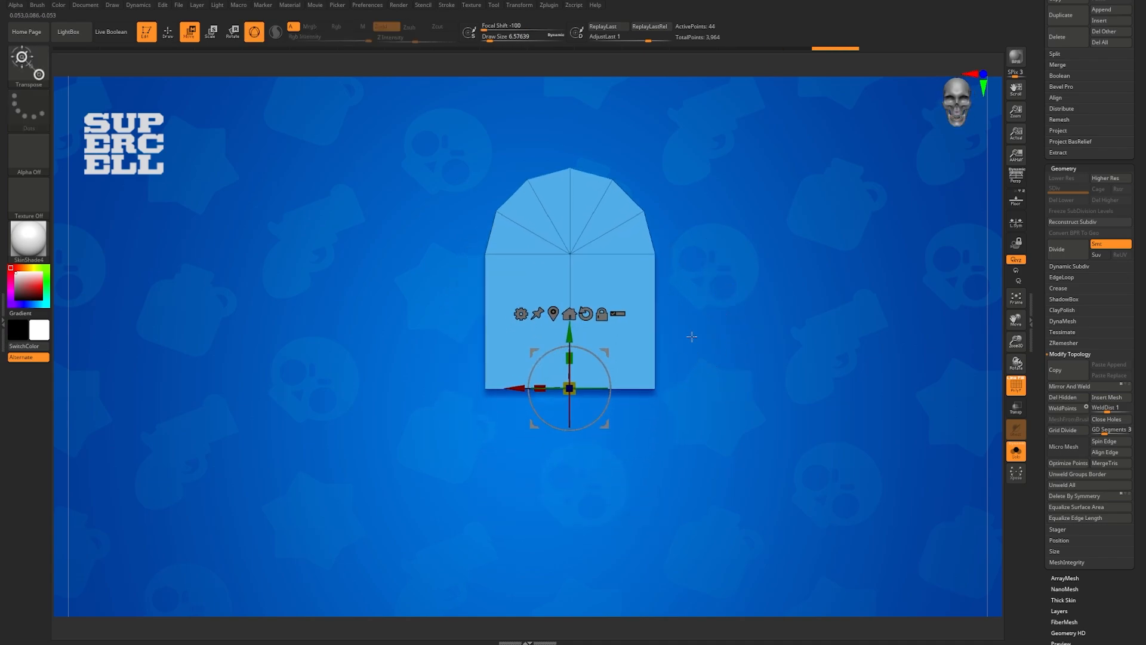
left_click_drag(601, 419, 608, 466)
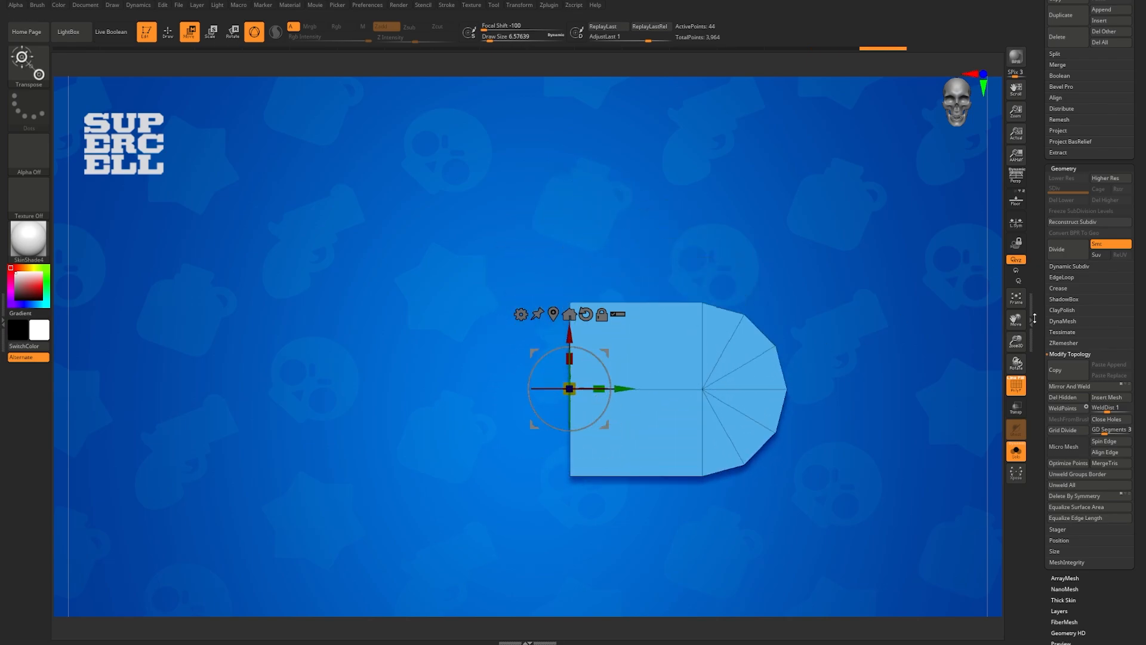
Step: Mirror the block with the Mirror deformation and apply Mirror And Weld to complete a double-ended capsule
left_click_drag(1040, 318, 1042, 223)
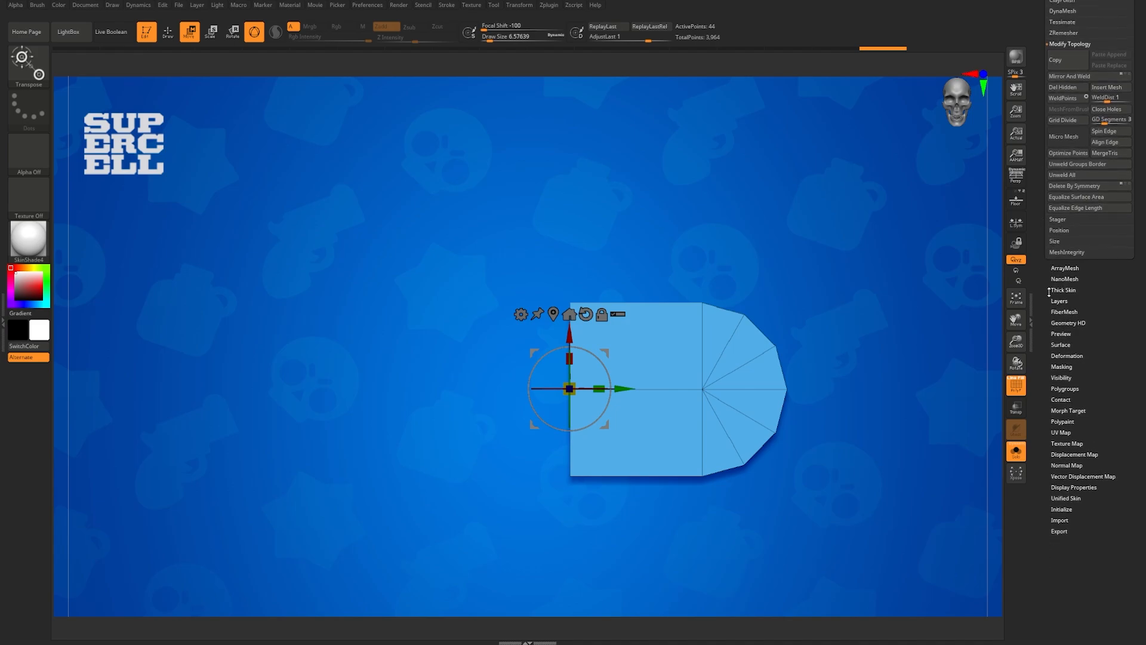
left_click(1056, 357)
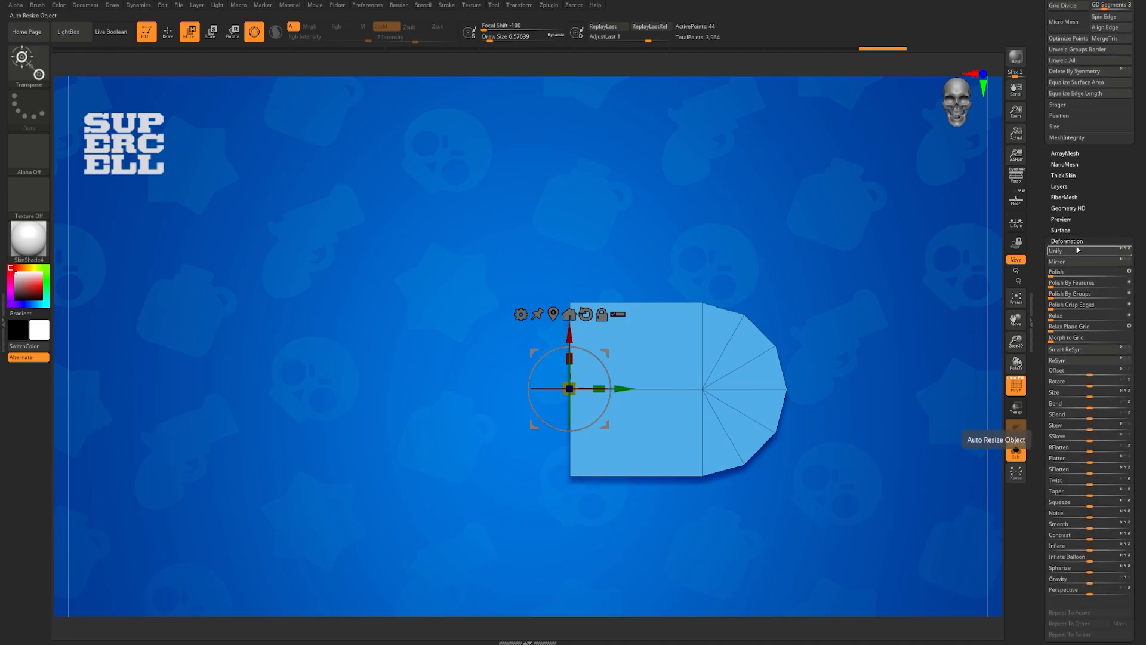
left_click(1056, 262)
left_click_drag(1045, 222, 1047, 298)
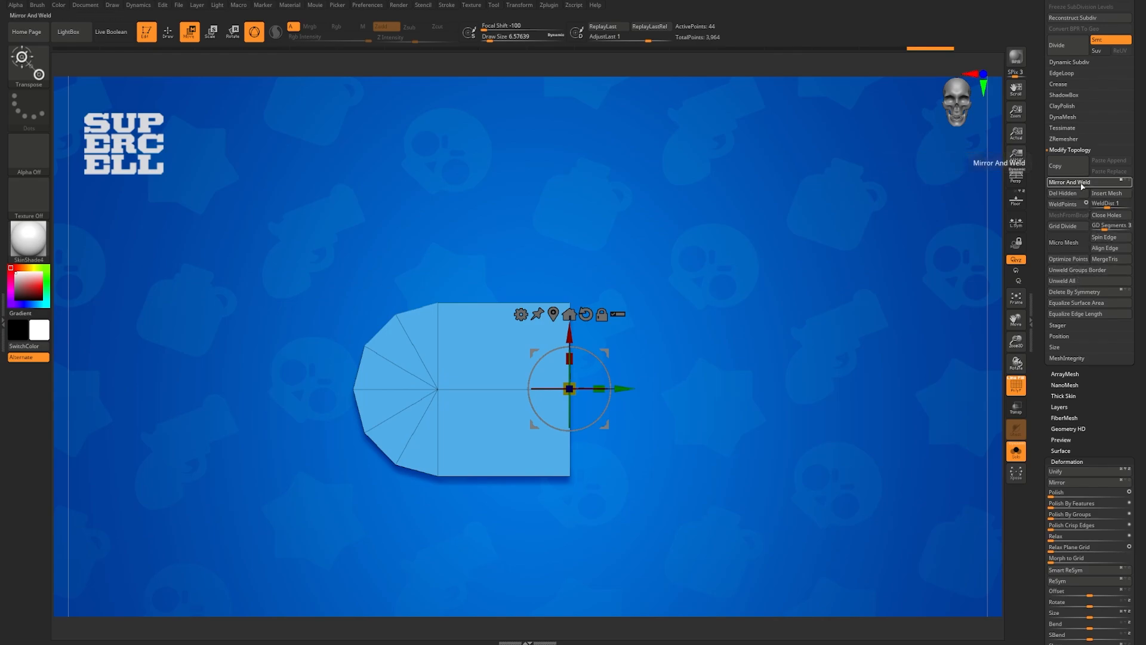
left_click(1068, 182)
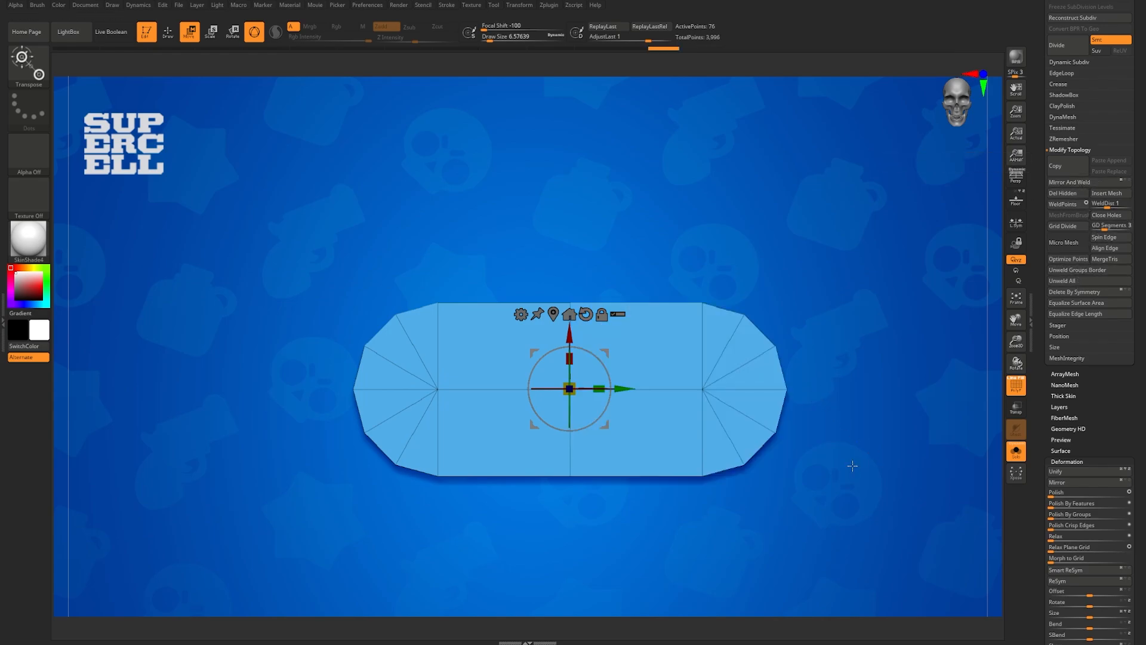
Step: Show the reference image and scale, rotate and move the capsule onto the slanted eyebrow above the skull's right-hand eye
key("shift+p")
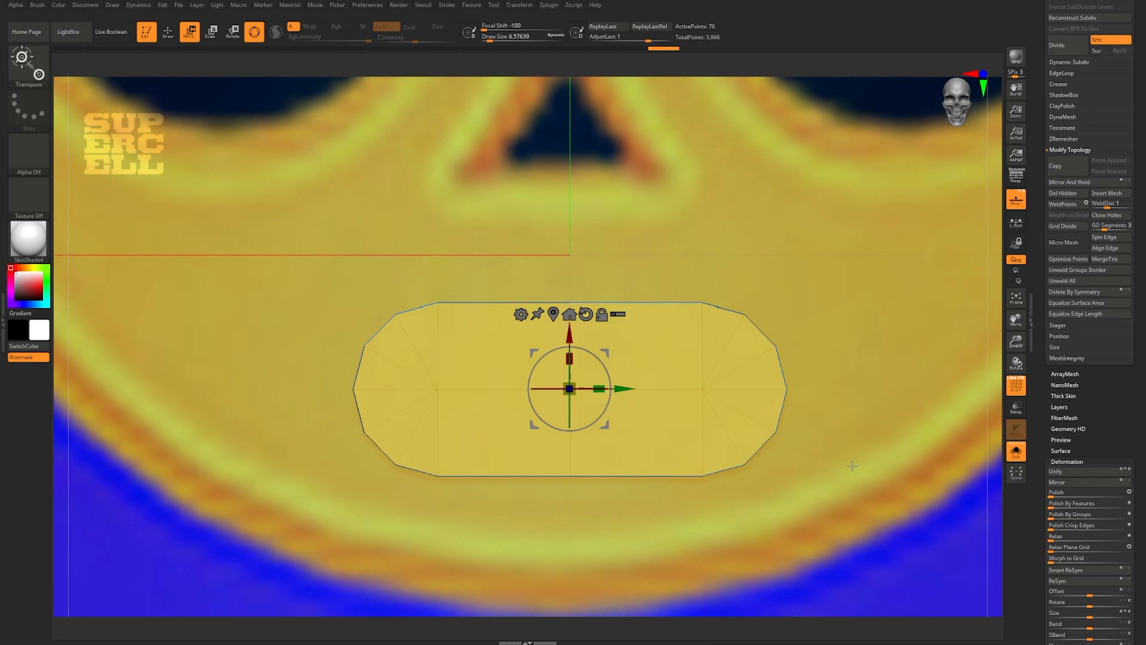
right_click_drag(852, 466, 705, 435, "ctrl")
left_click_drag(605, 430, 645, 222)
right_click_drag(730, 244, 719, 375, "ctrl")
left_click_drag(632, 330, 560, 313)
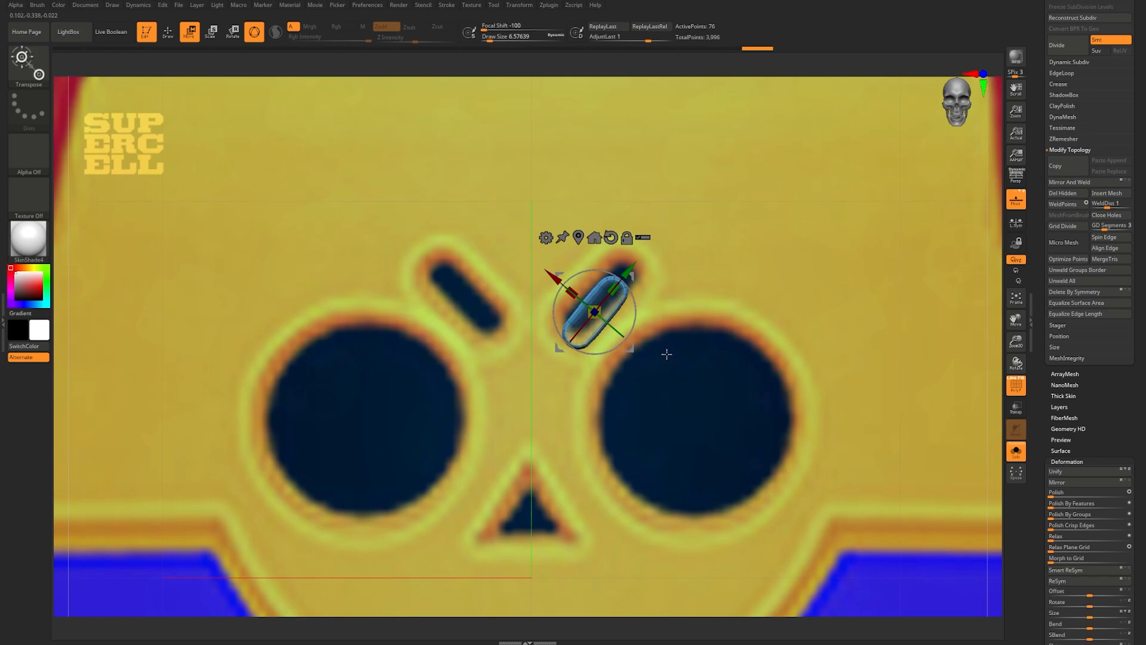
left_click_drag(640, 320, 644, 302)
key("q")
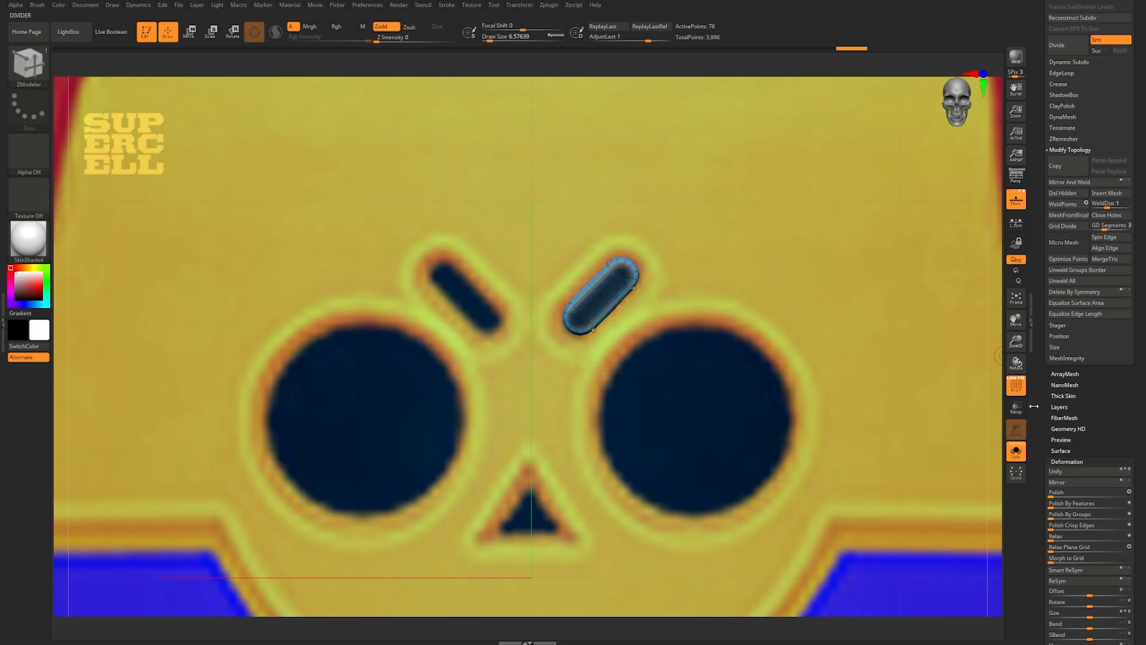
Step: Mirror and weld the eyebrow capsule to create the matching pair, and turn off the polyframe display
left_click(1077, 489)
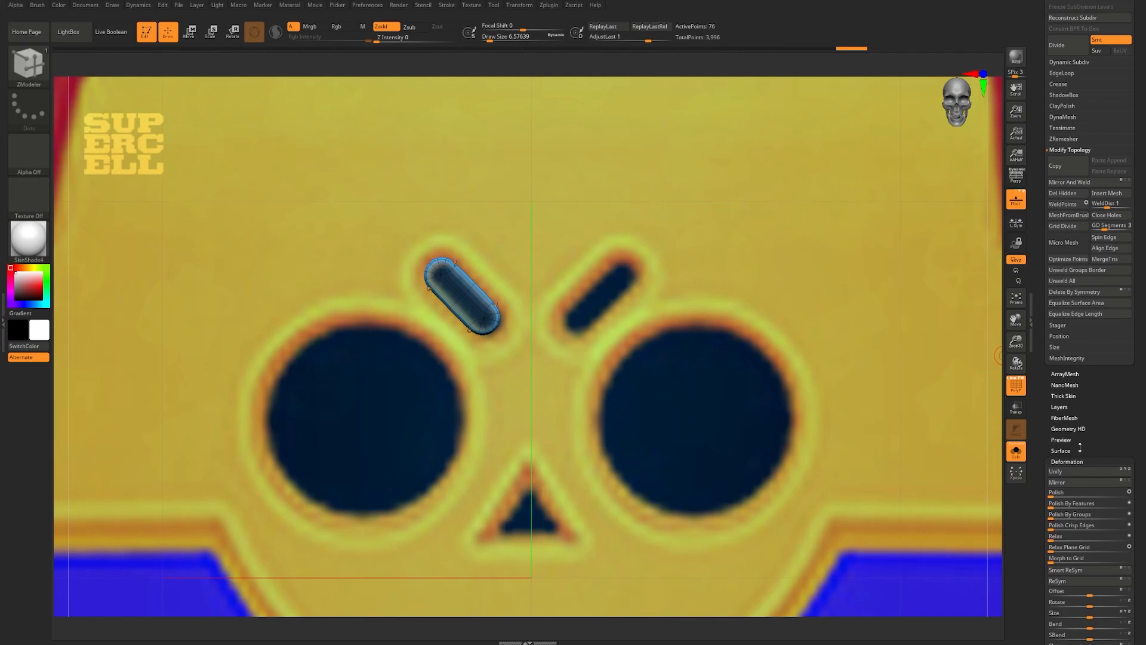
left_click(1076, 182)
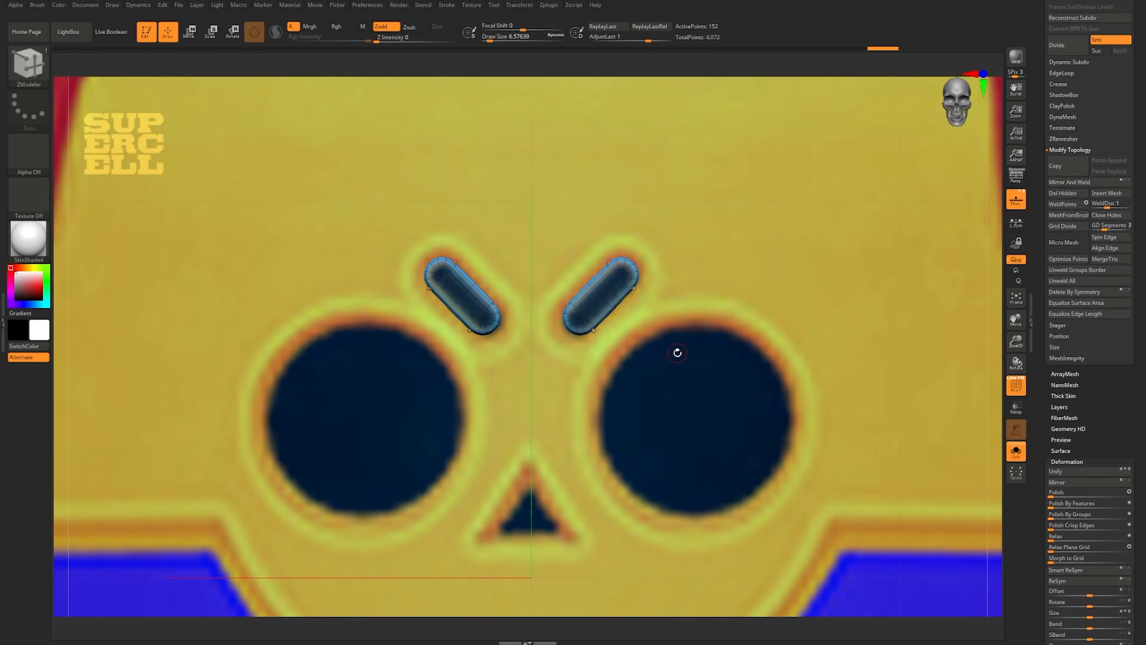
key("shift")
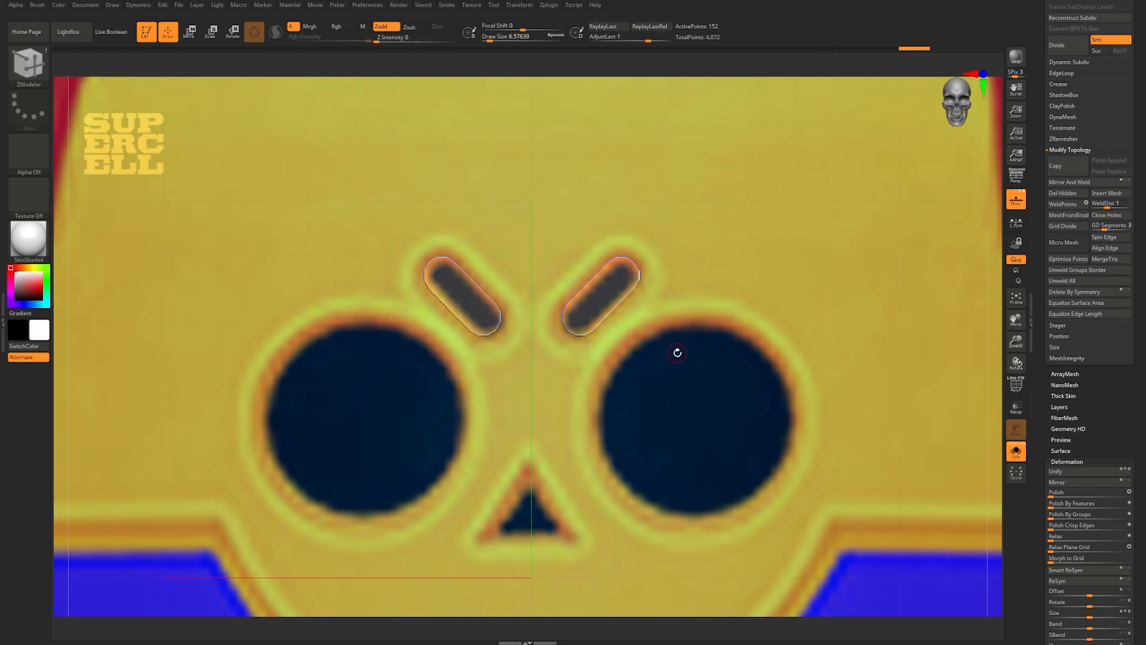
Step: Turn off Solo to show the whole box framed in view, and hide the reference image
key("f")
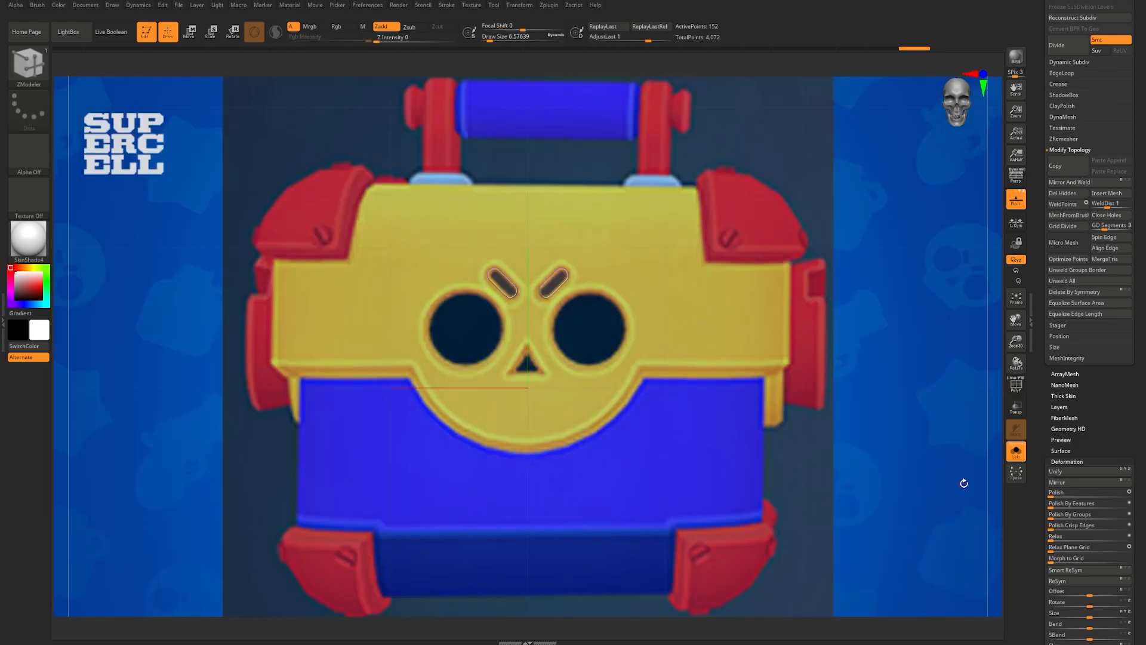
left_click(1015, 452)
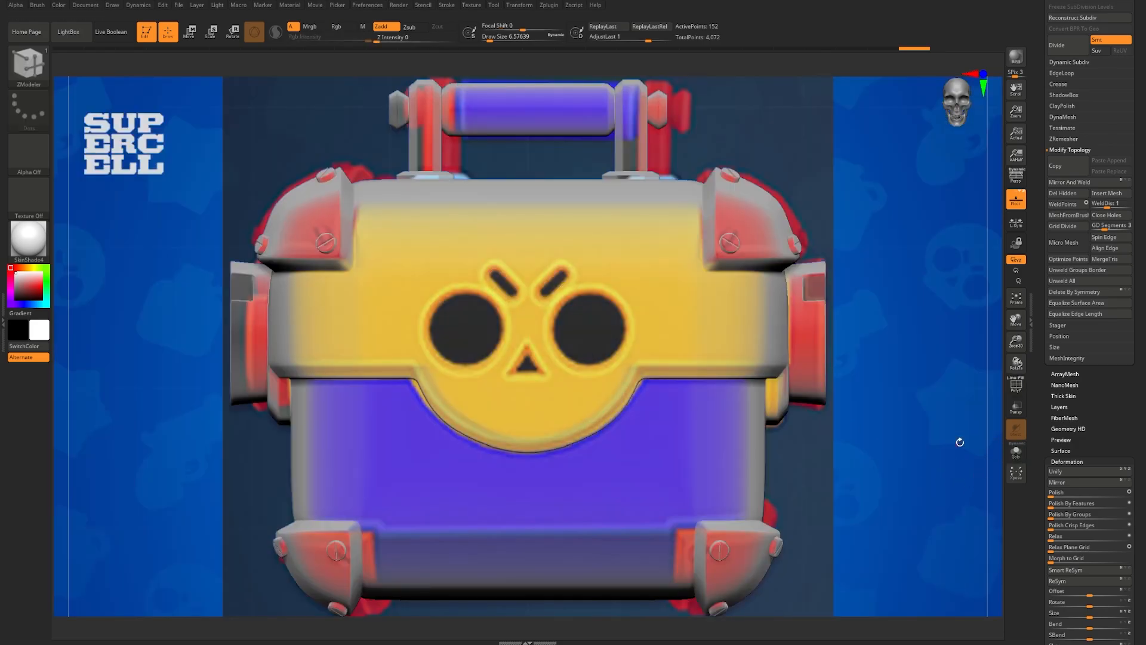
key("shift+p")
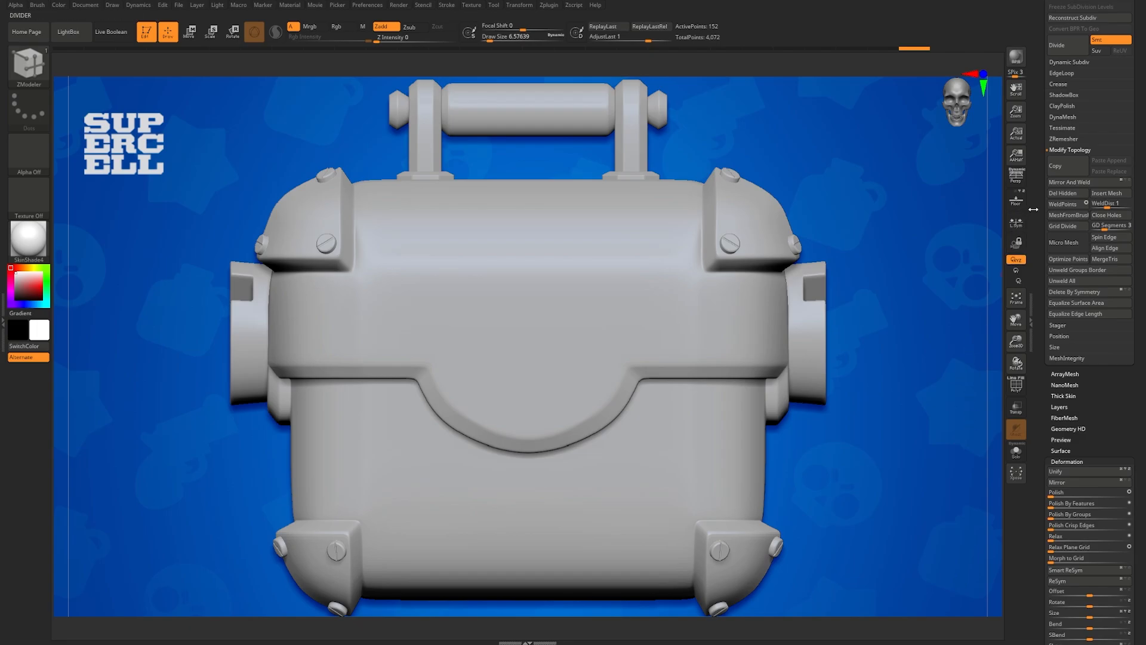
Step: Hide the main box body subtool, PolyMesh3D_2, to expose the skull's eye, nose and eyebrow pieces
scroll(1052, 323, "up", 10)
scroll(1051, 323, "up", 3)
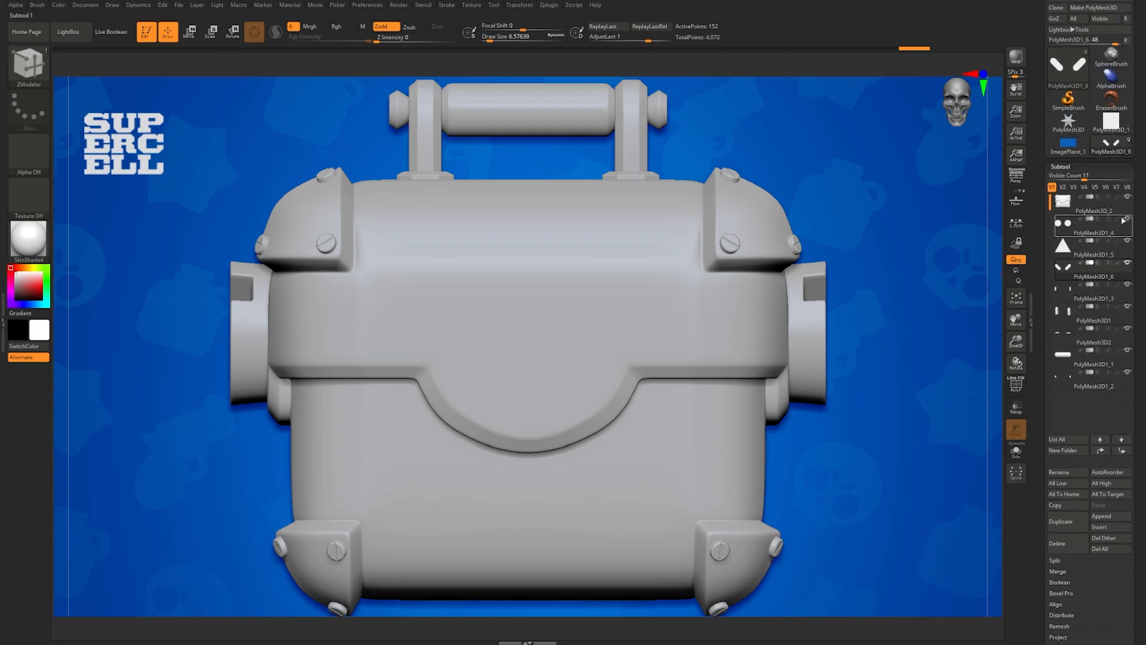
mouse_move(1073, 213)
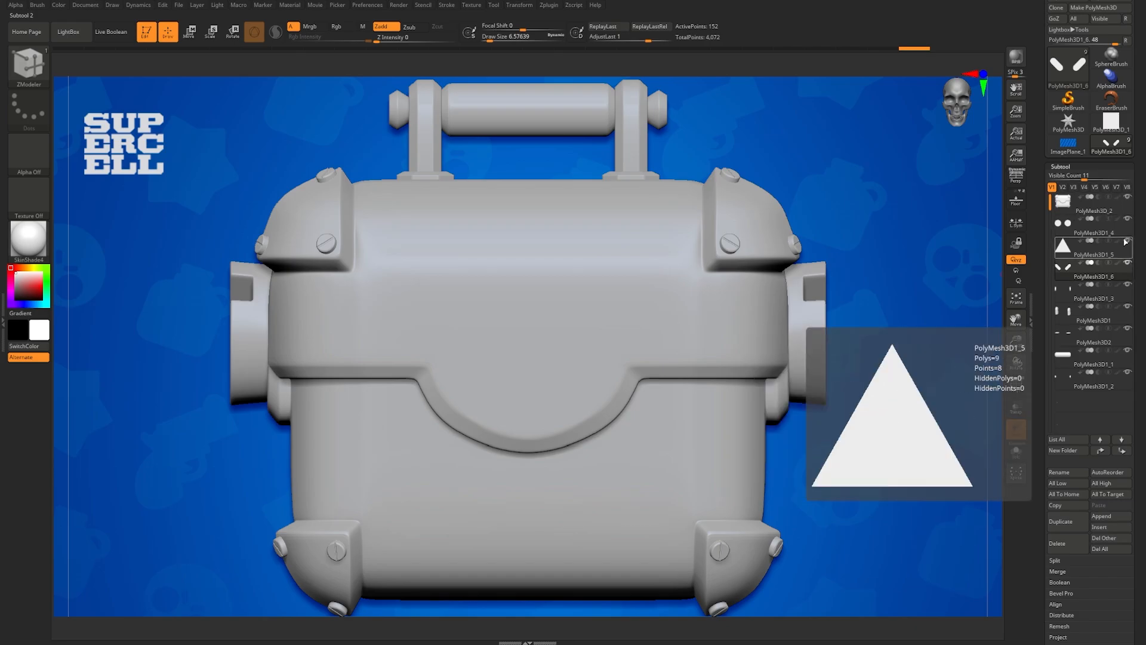
left_click(1128, 198)
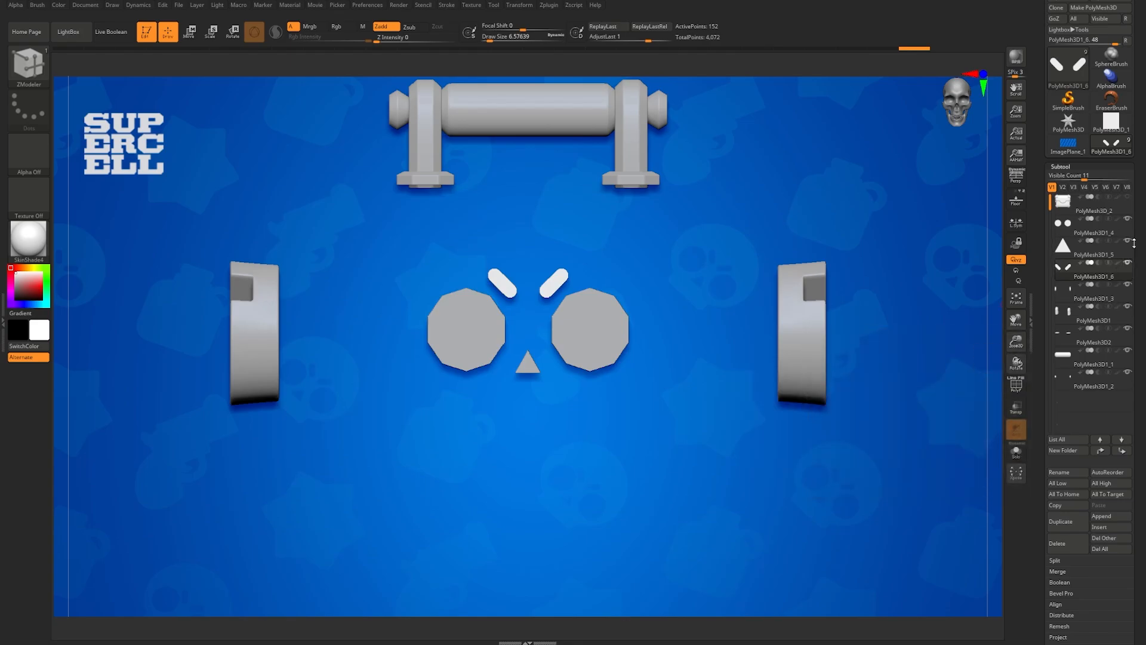
Step: Isolate the eye, nose and eyebrow pieces by hiding all the other subtools
key("shift")
left_click(1128, 220, "shift")
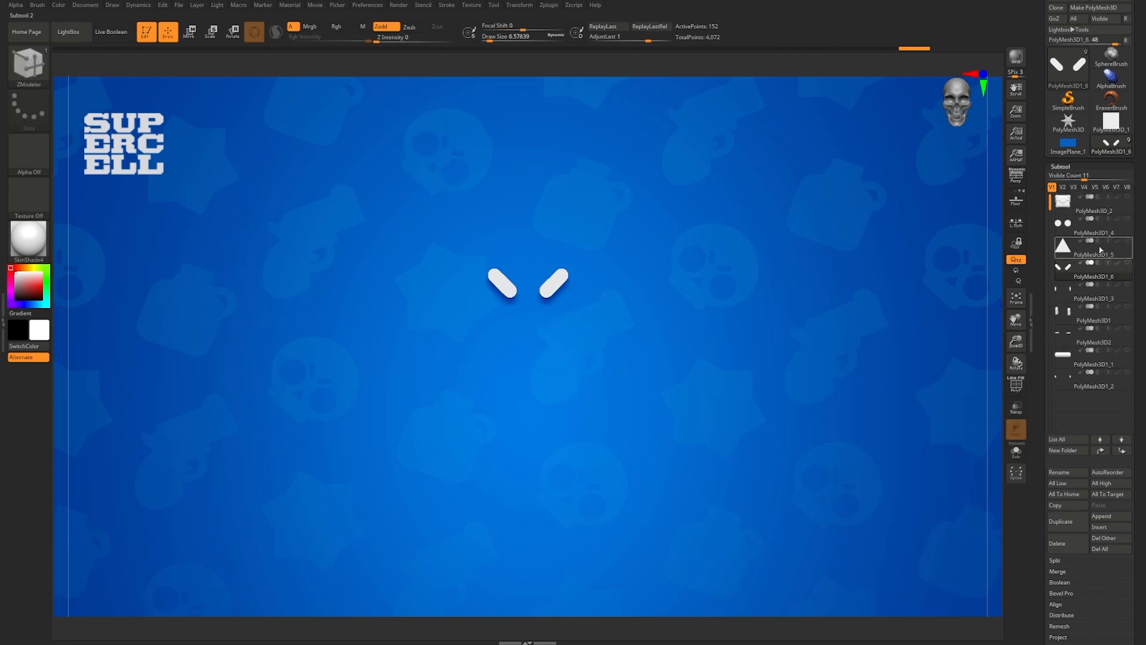
left_click(1126, 219)
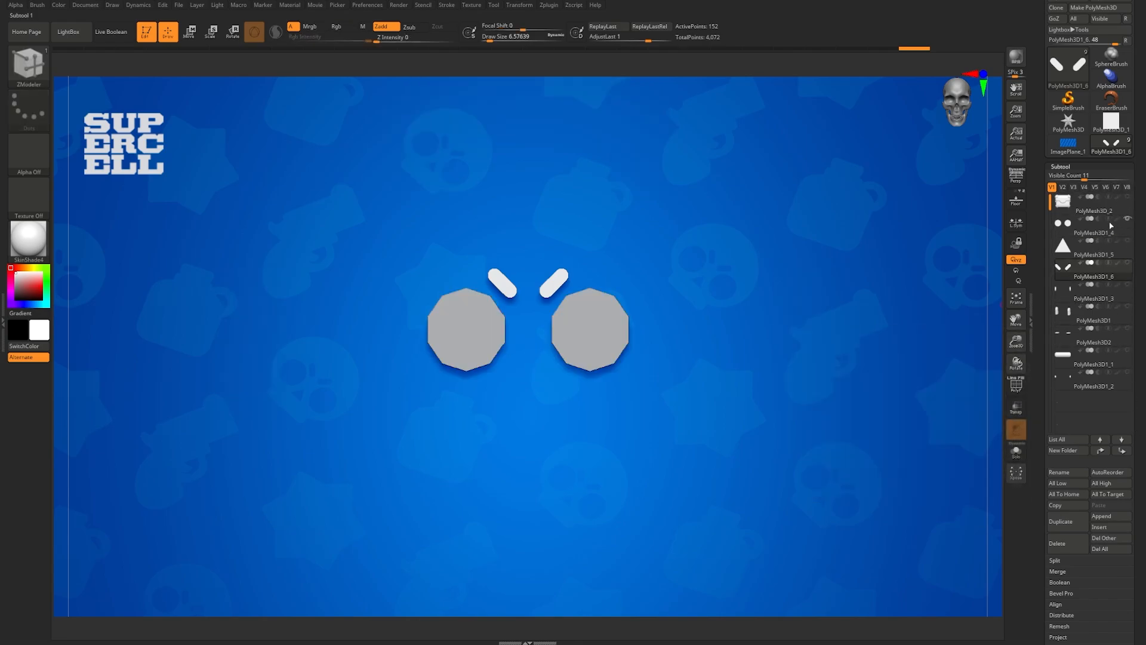
left_click(1126, 241)
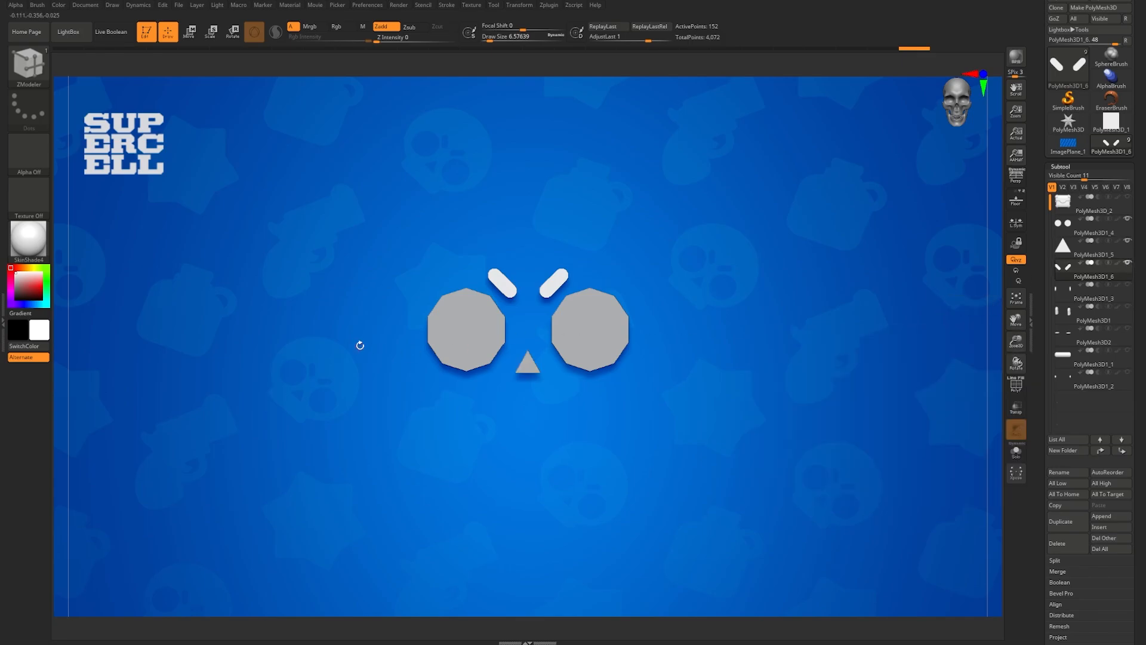
mouse_move(546, 285)
right_mouse_down("ctrl")
mouse_move(524, 358)
mouse_move(561, 365)
right_mouse_up("ctrl")
right_click_drag(681, 379, 459, 301)
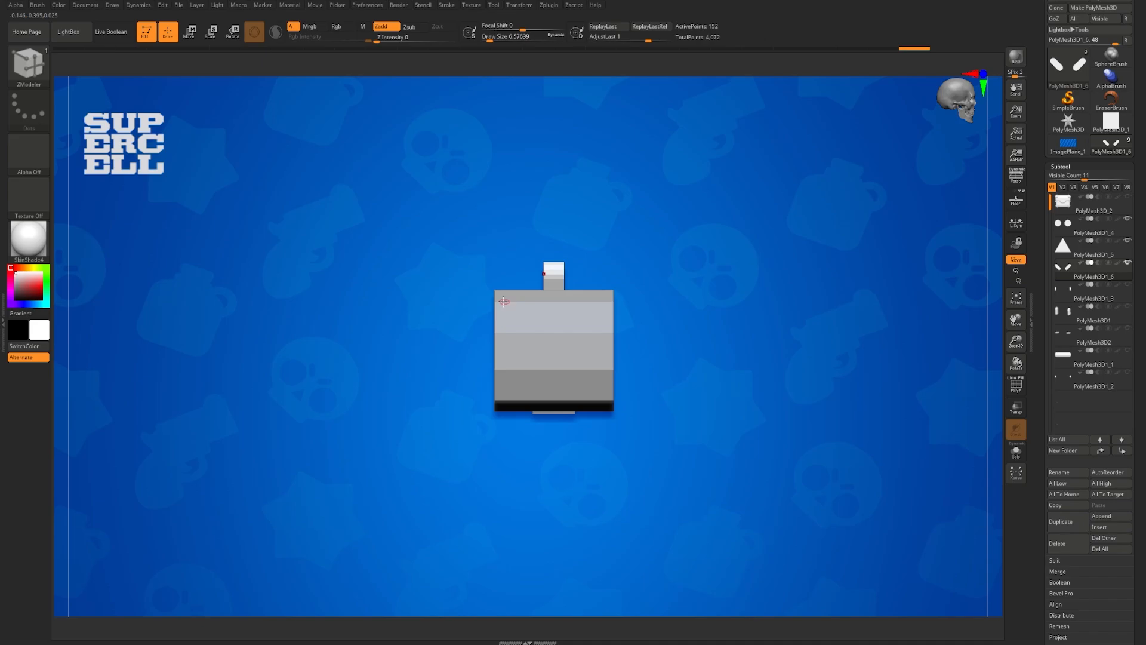
right_click_drag(513, 300, 537, 322)
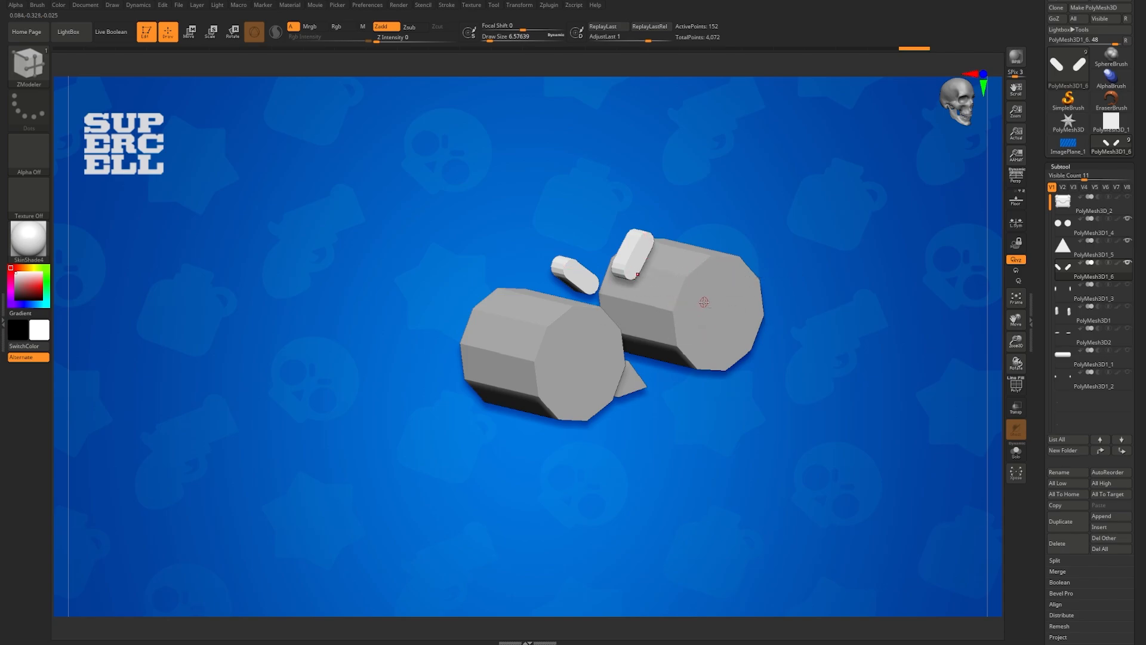
Step: Select the eye cylinders and show the box parts around them, leaving the nose and eyebrows hidden
left_click(704, 302, "alt")
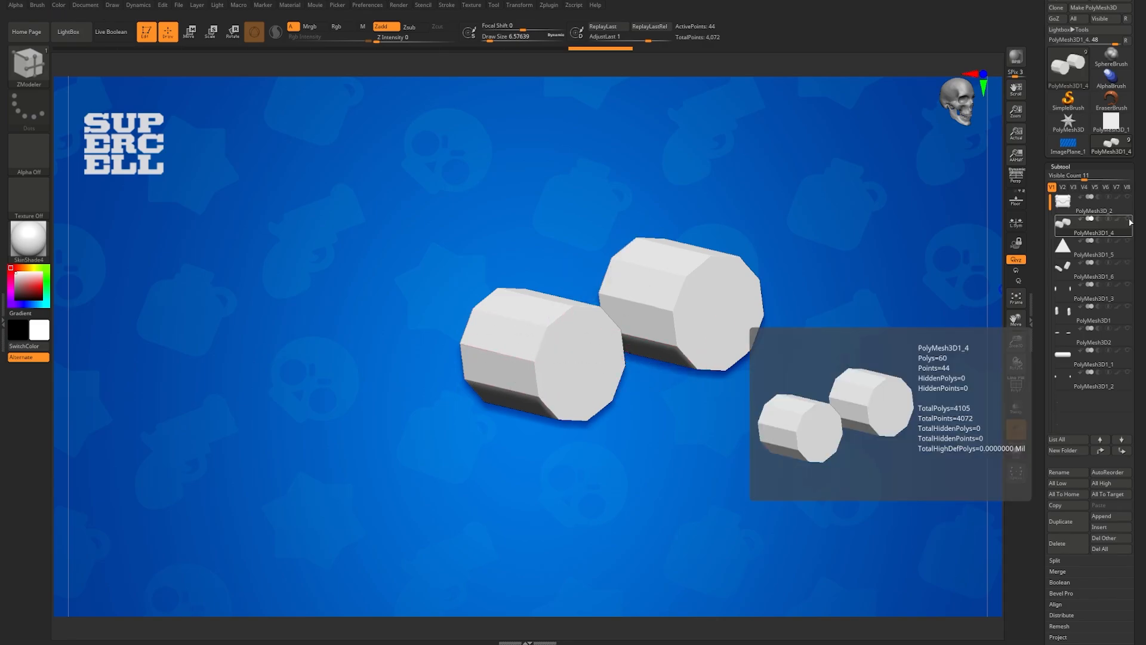
key("shift")
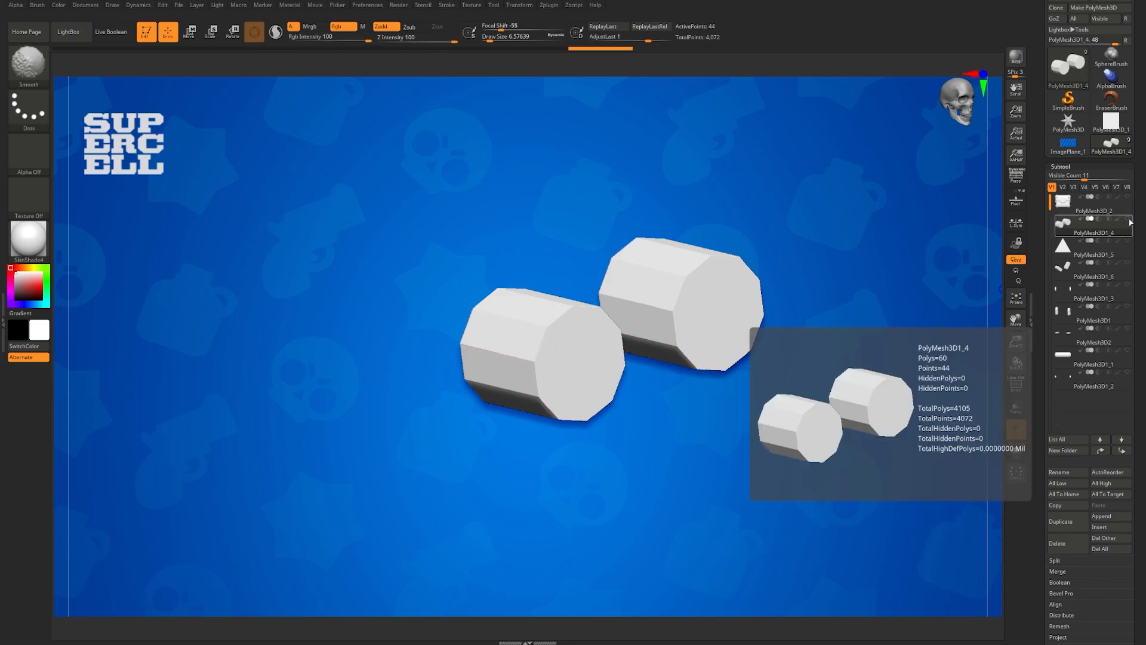
left_click(1127, 219, "shift")
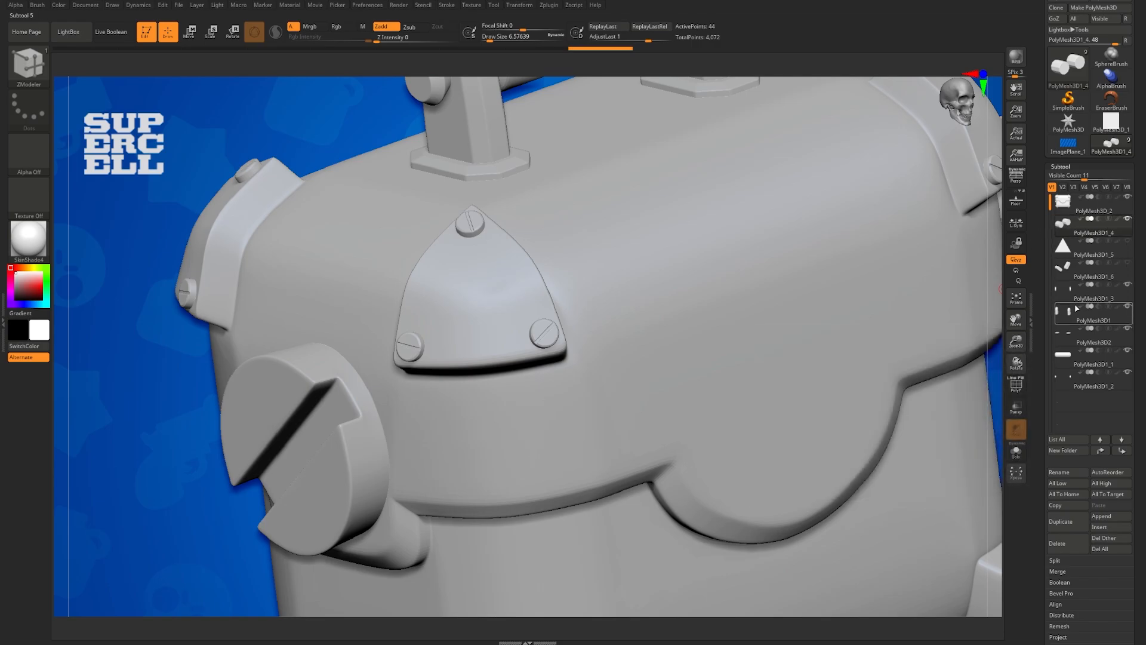
Step: Move the eye cylinders forward until they stick out of the front of the box
right_click_drag(780, 276, 696, 287, "alt")
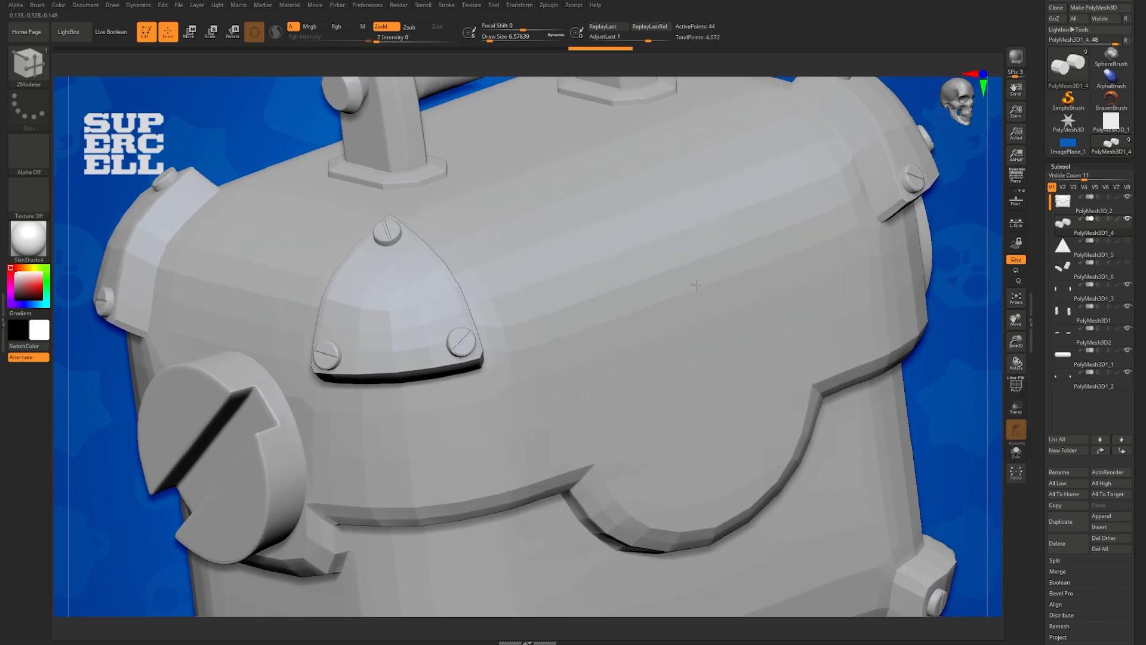
key("w")
left_click_drag(491, 371, 695, 472)
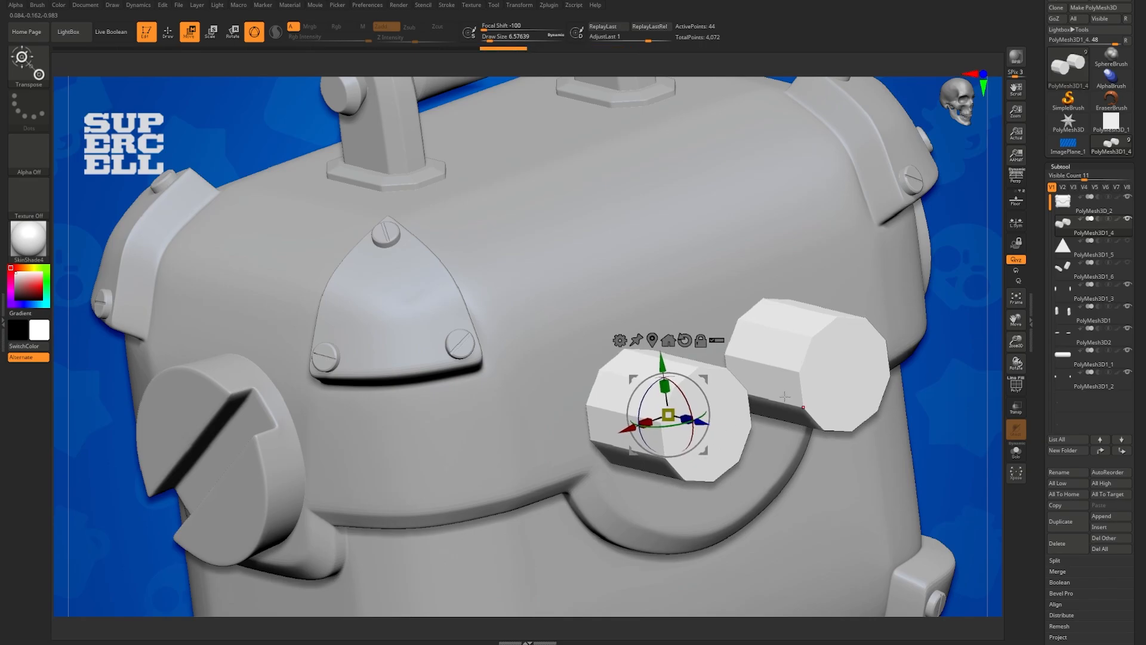
right_click_drag(707, 453, 732, 315)
key("q")
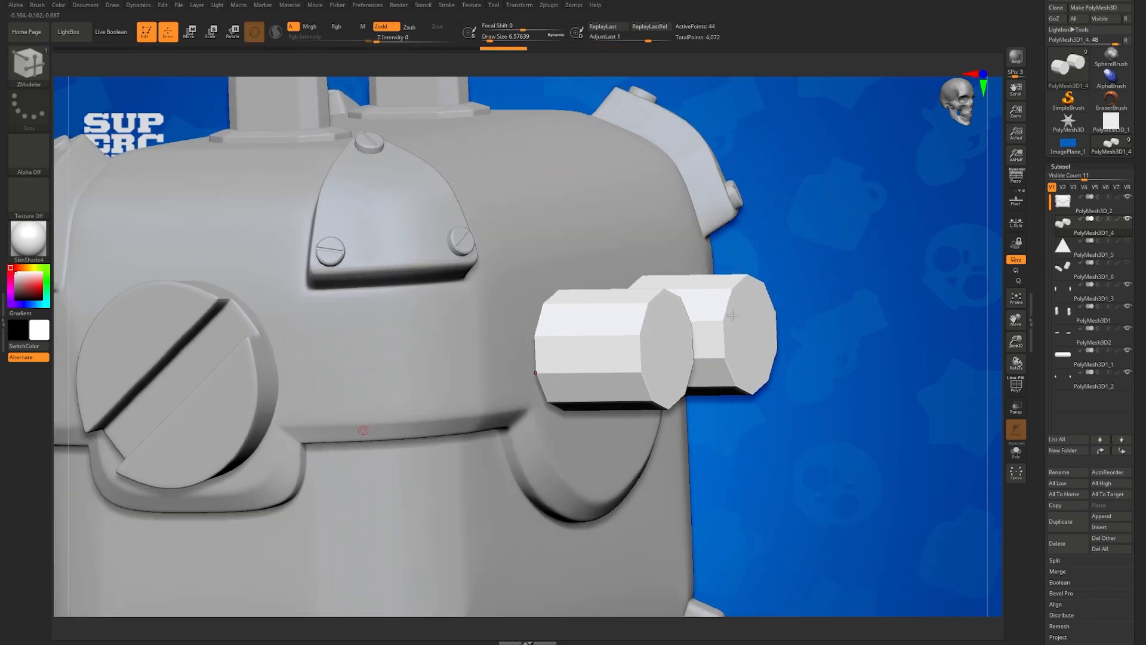
mouse_move(364, 430)
right_mouse_down()
mouse_move(418, 464)
mouse_move(422, 499)
mouse_move(401, 500)
right_mouse_up()
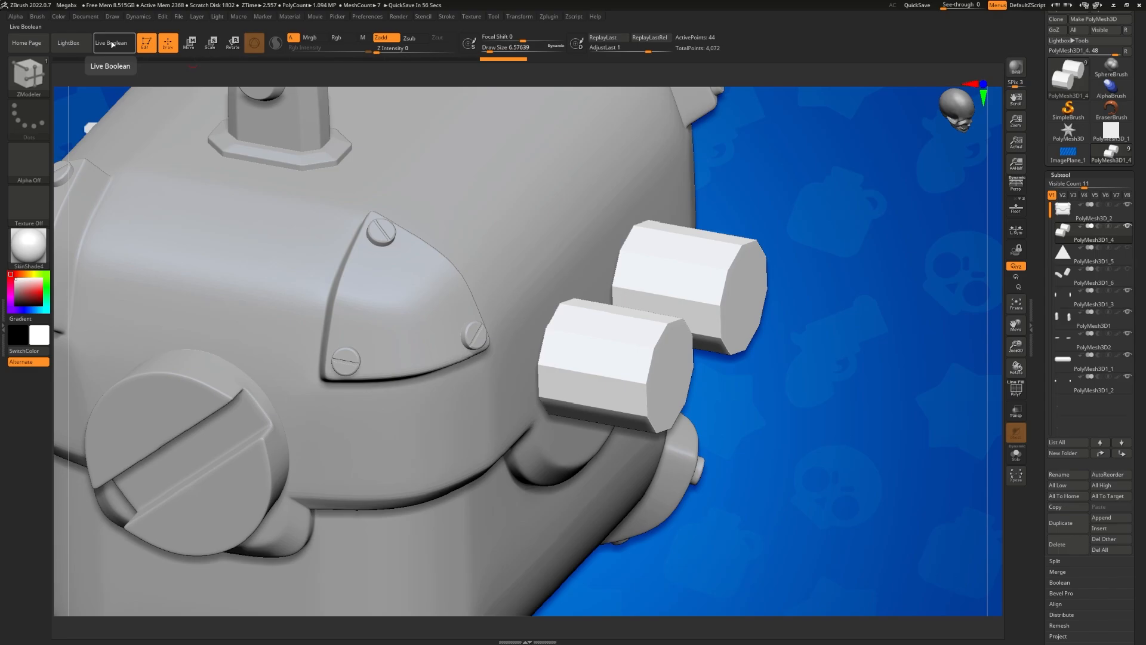
Step: Turn on Live Boolean, move the eye cylinders slightly back into the box, and set their subtool to subtraction
left_click(111, 44)
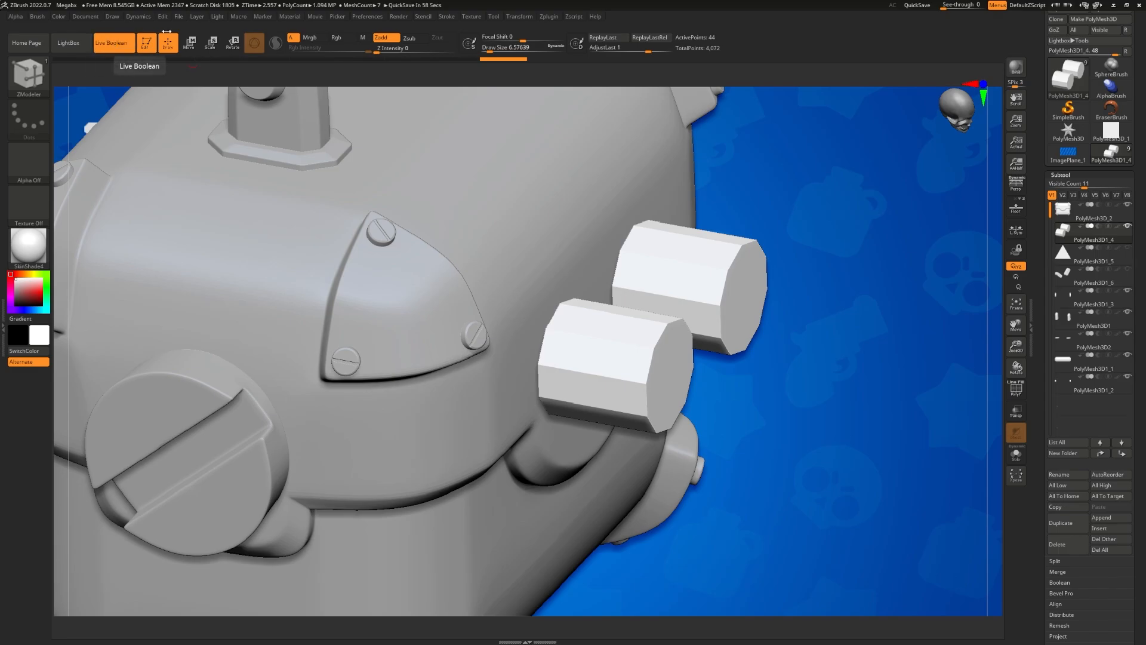
key("w")
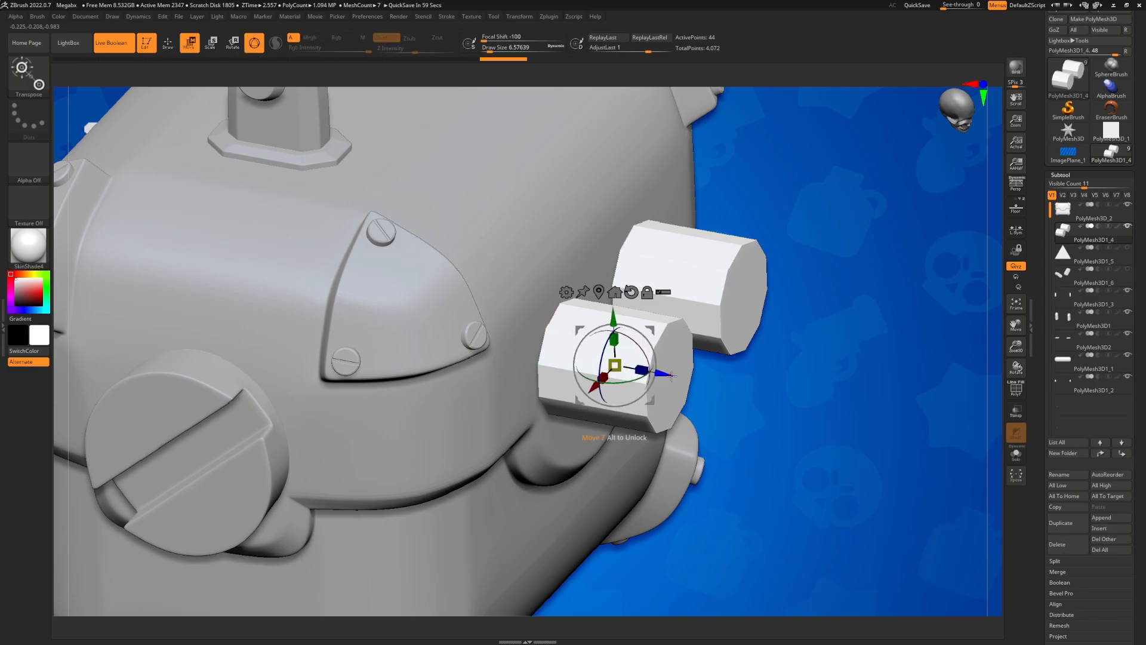
left_click_drag(672, 375, 649, 374)
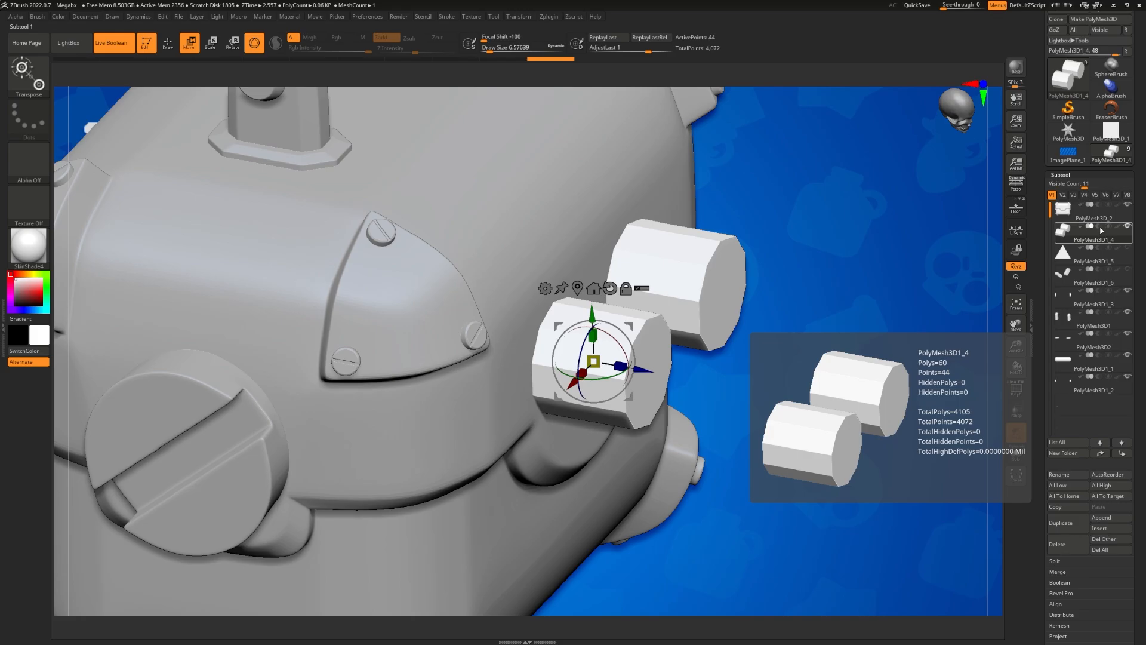
left_click(1098, 227)
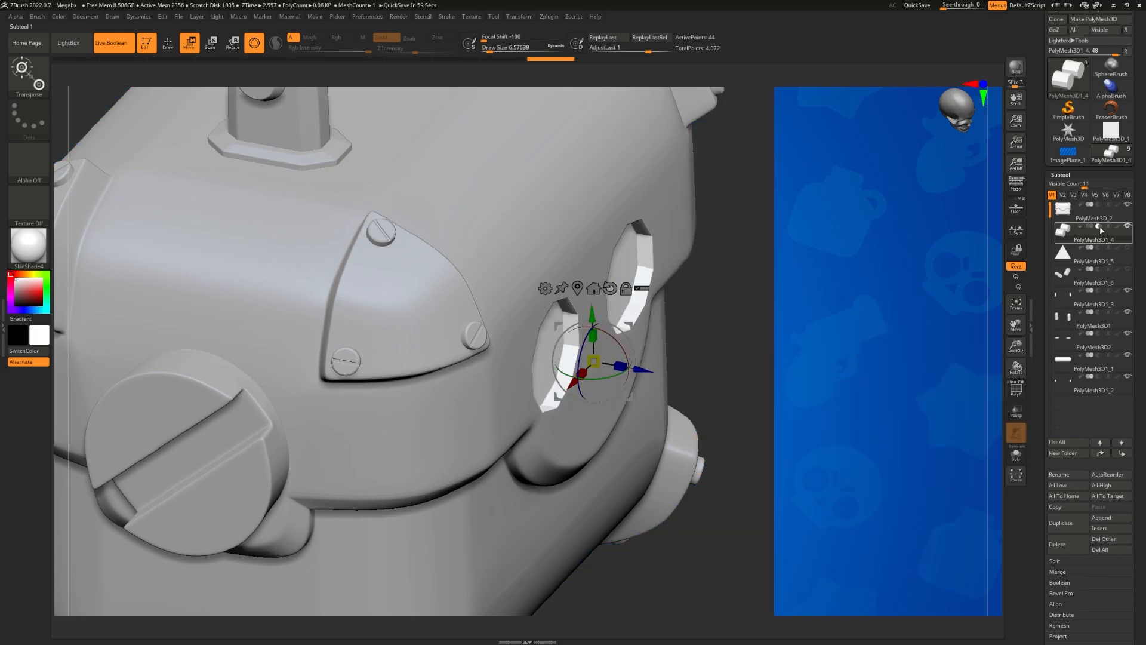
Step: Check the carved eye sockets with the polyframe display and adjust the eye cylinders' depth in the box front
left_click_drag(712, 303, 593, 390)
right_click_drag(714, 379, 679, 383)
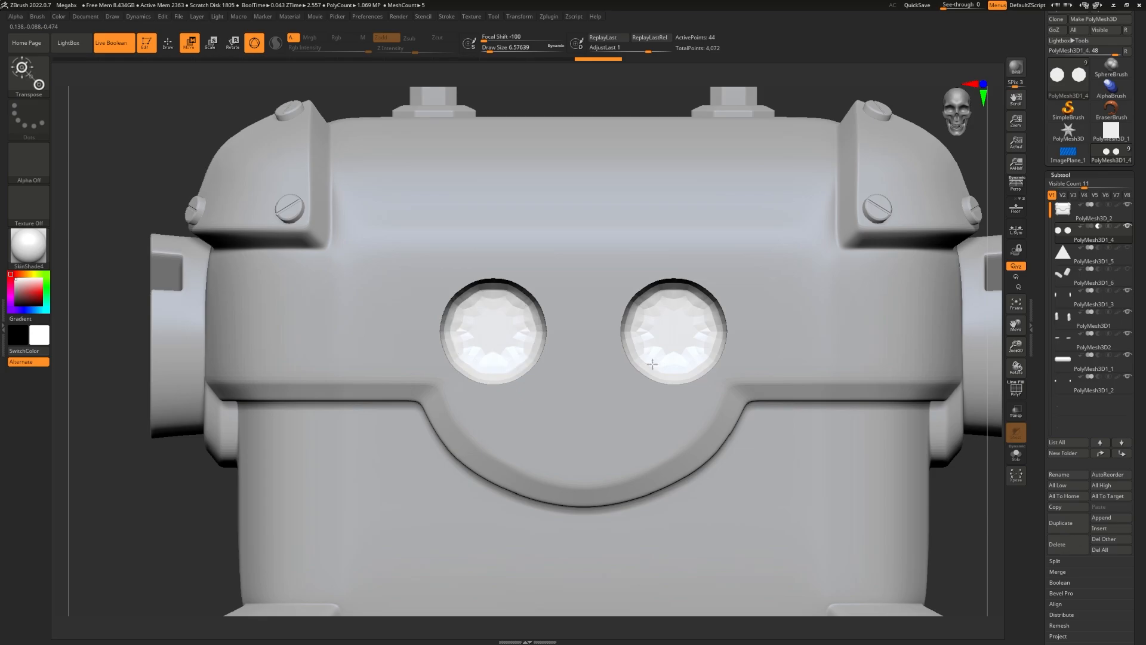
right_click_drag(652, 365, 680, 379)
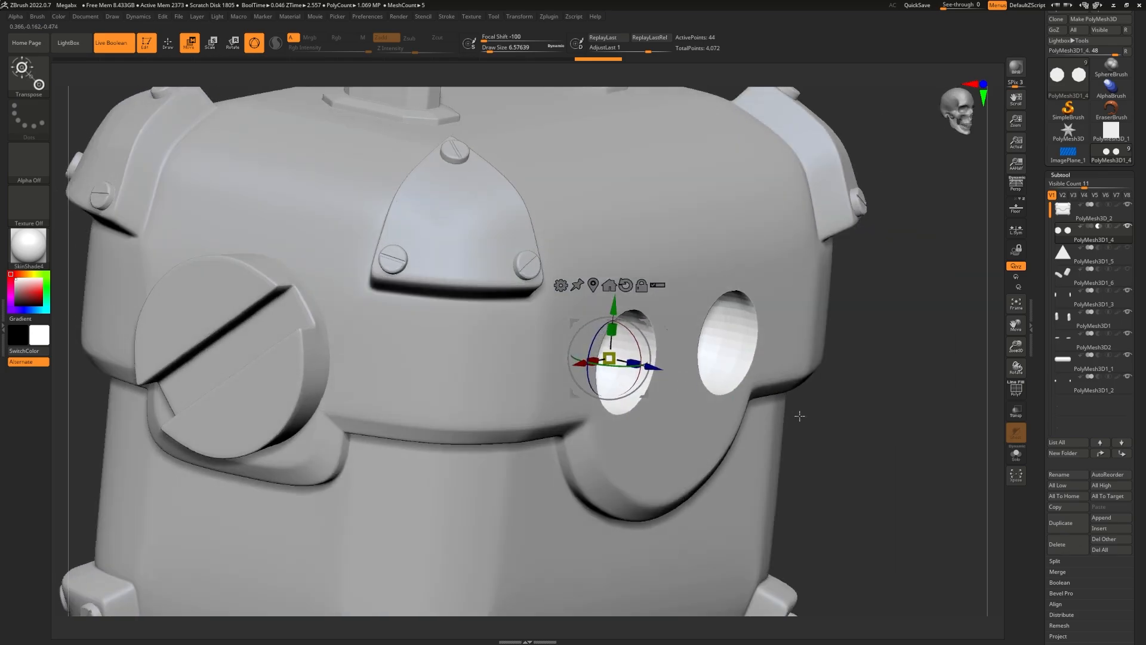
left_click(1016, 389)
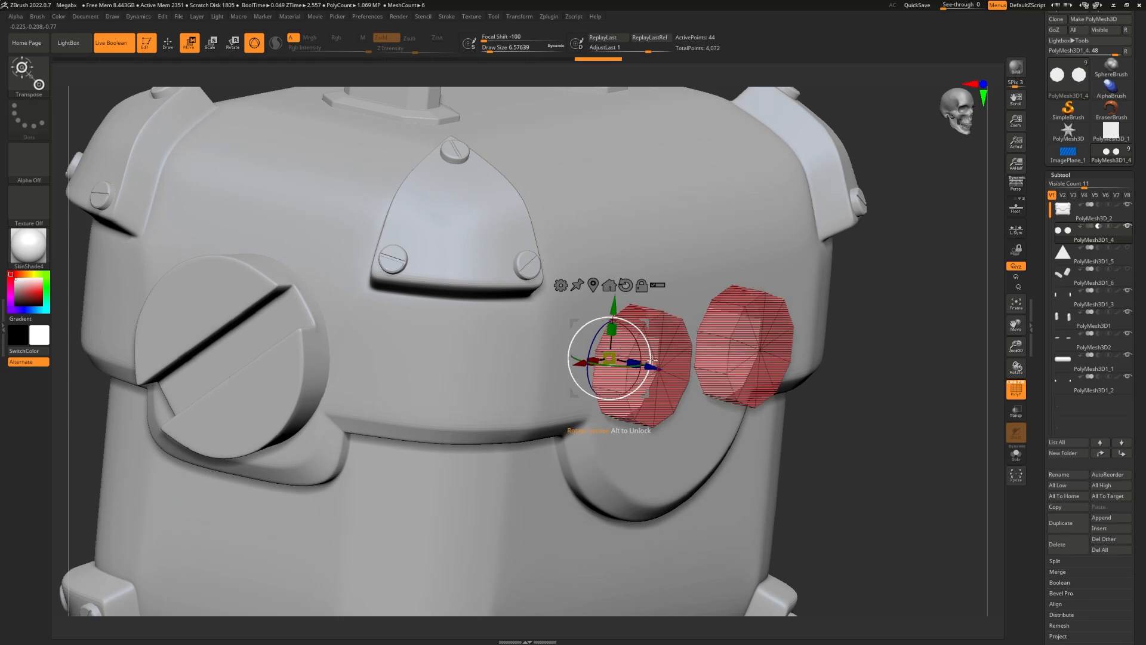
left_click_drag(655, 366, 678, 372)
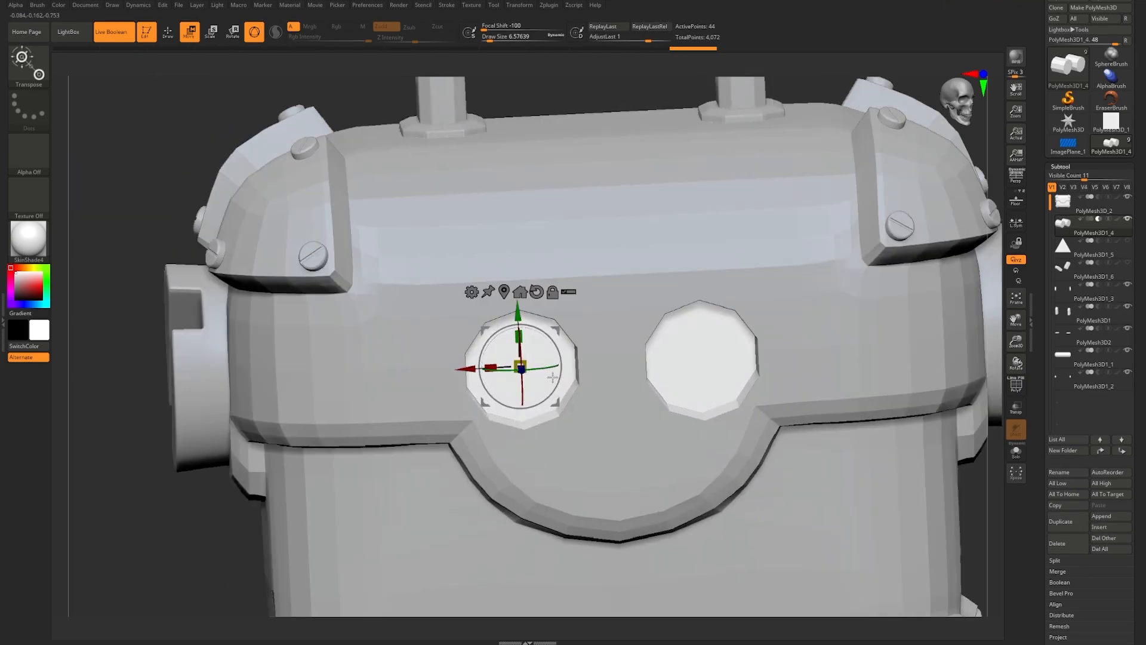
mouse_move(561, 382)
left_mouse_down()
mouse_move(597, 382)
mouse_move(577, 378)
left_mouse_up()
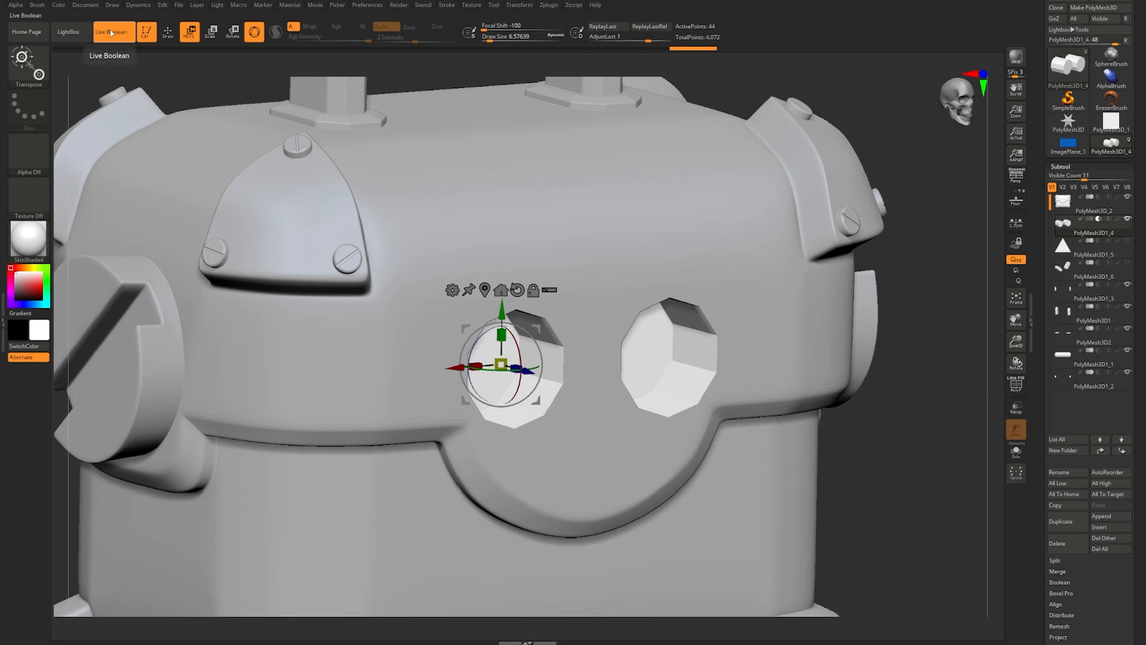
Step: Turn off Live Boolean and show only the eye, nose and eyebrow pieces
left_click(105, 33)
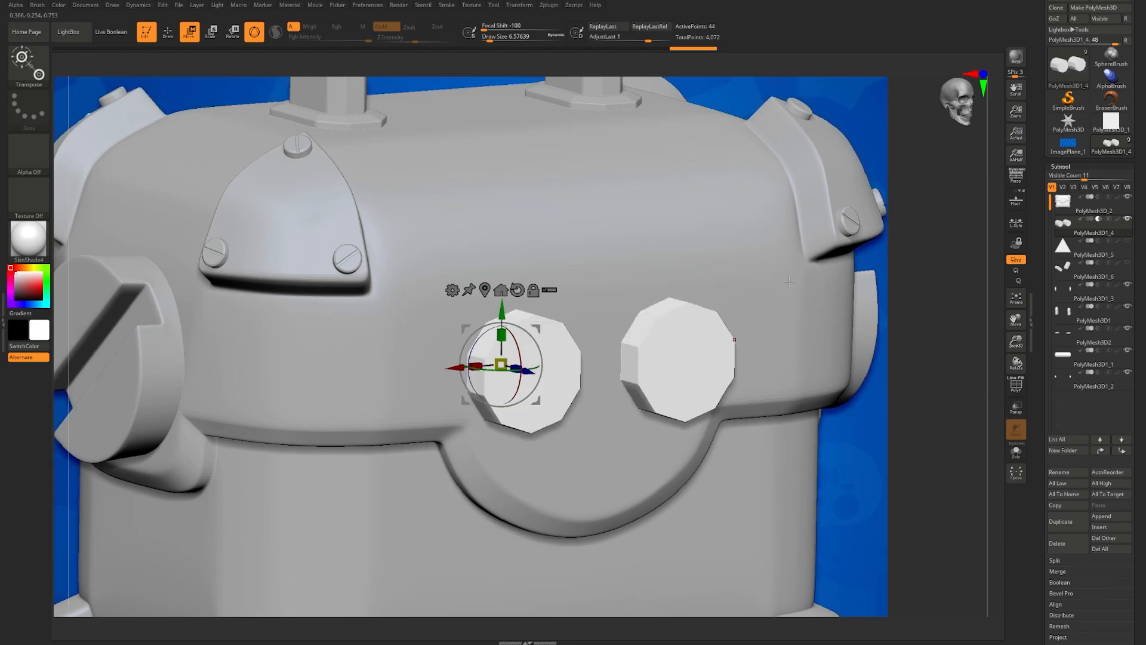
left_click(1128, 220, "shift")
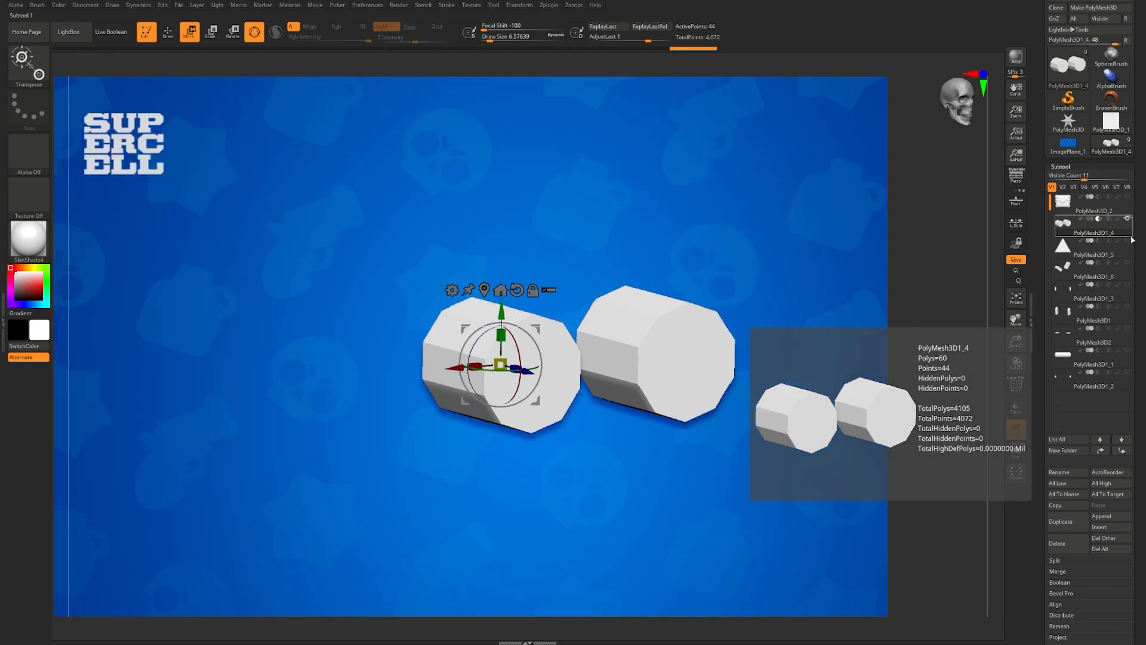
left_click(1128, 263)
left_click_drag(836, 341, 717, 431)
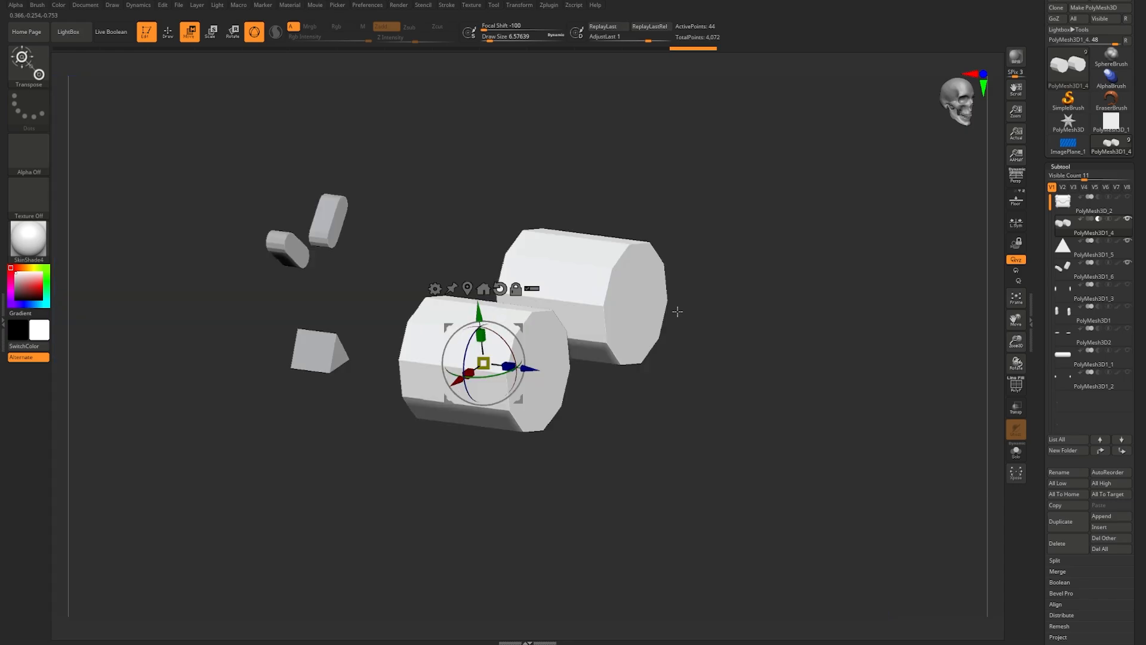
Step: Select the eyebrow pair and move it forward in side view to line its back face up with the eye cylinders' back
key("b")
key("z")
key("m")
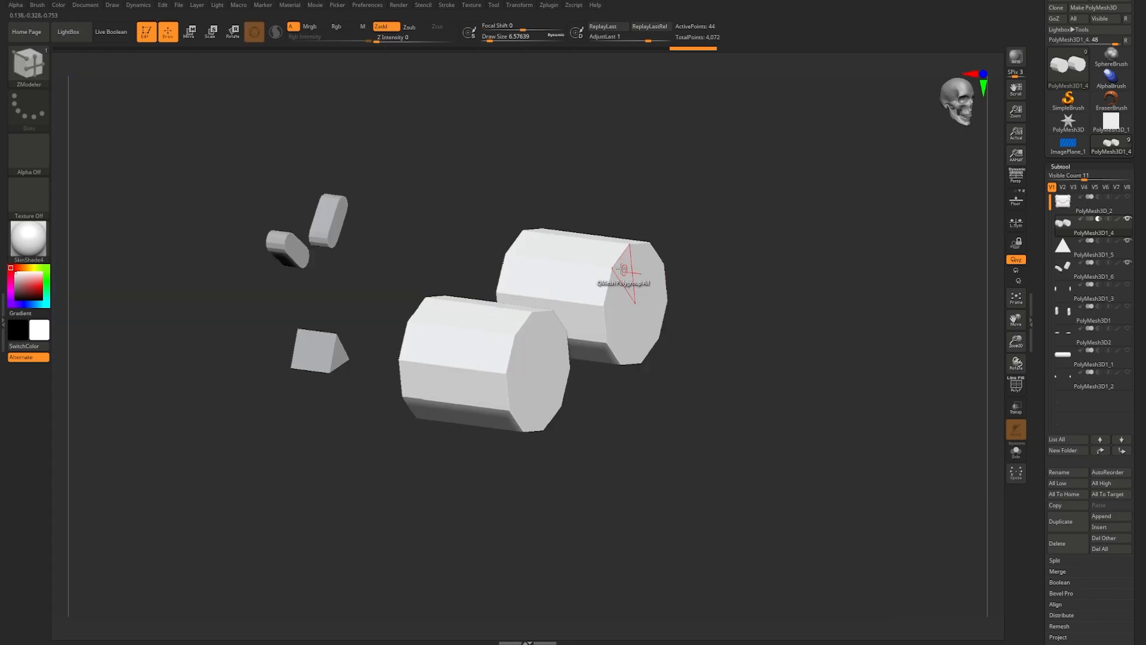
left_click_drag(752, 248, 757, 241, "shift")
left_click_drag(734, 284, 743, 241, "alt")
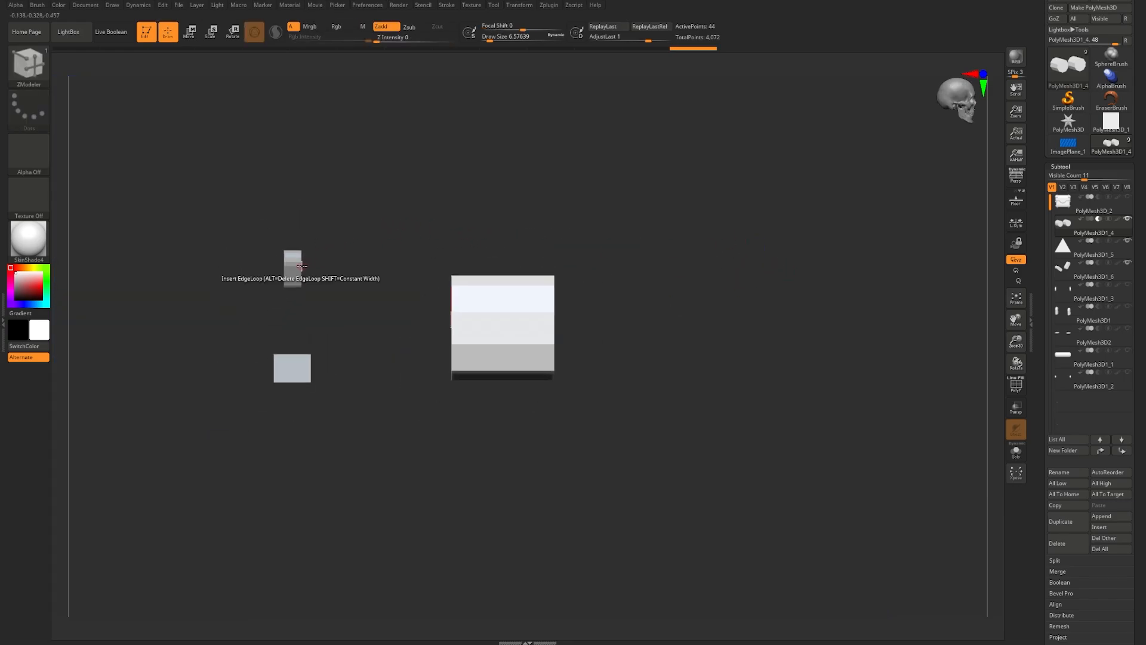
left_click(346, 250, "alt")
key("w")
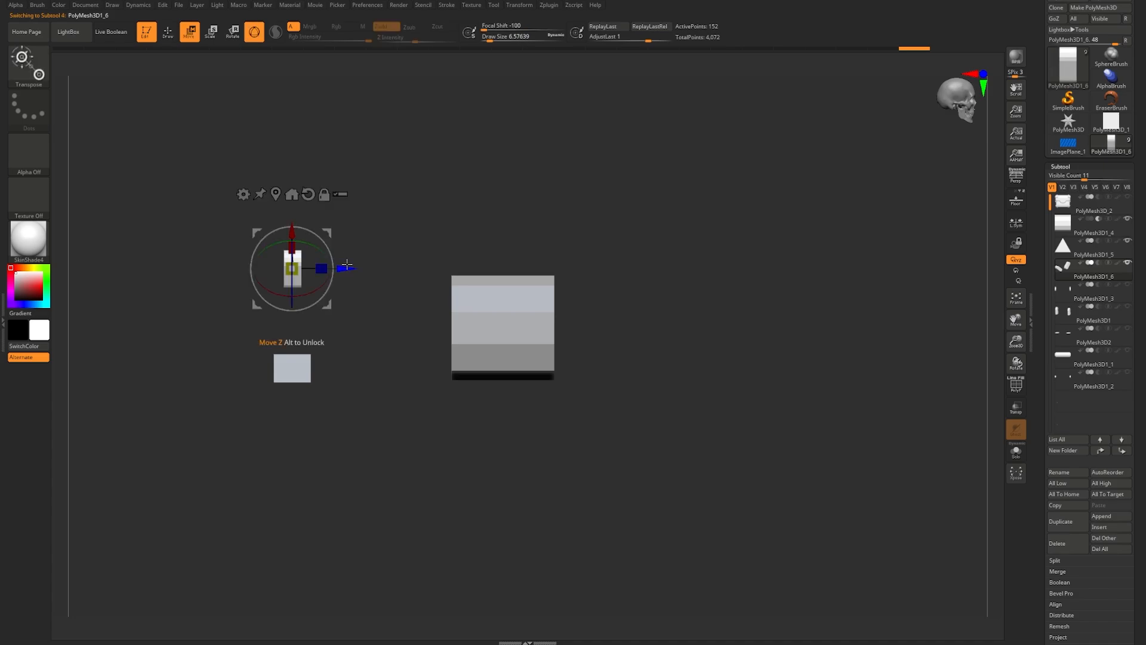
left_click_drag(347, 264, 515, 266)
right_click_drag(522, 233, 530, 271, "ctrl")
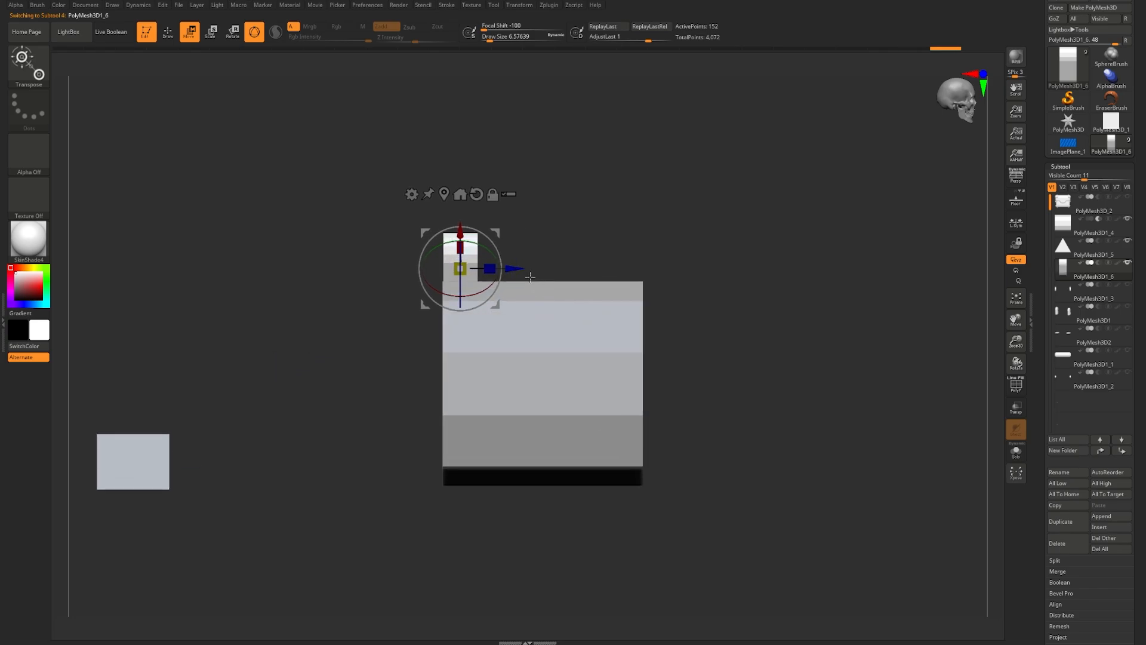
left_click_drag(522, 271, 521, 271)
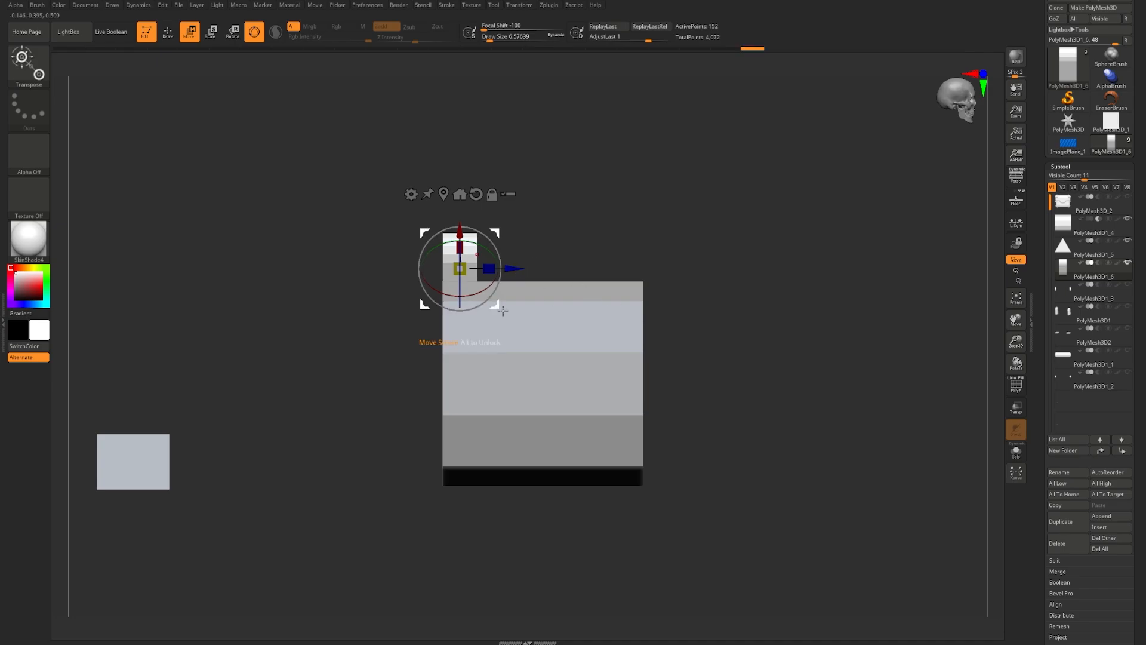
Step: Use a temporary mask to anchor the gizmo at the back face of the eyebrow pair, and clear the mask
key("q")
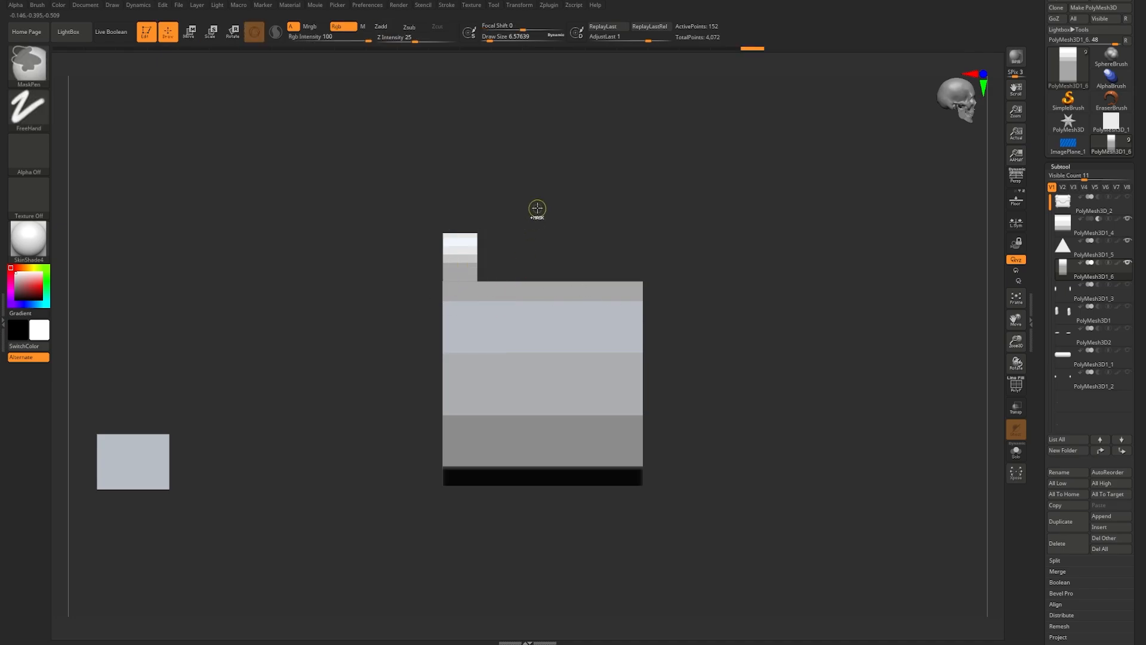
left_click_drag(386, 171, 454, 360, "ctrl")
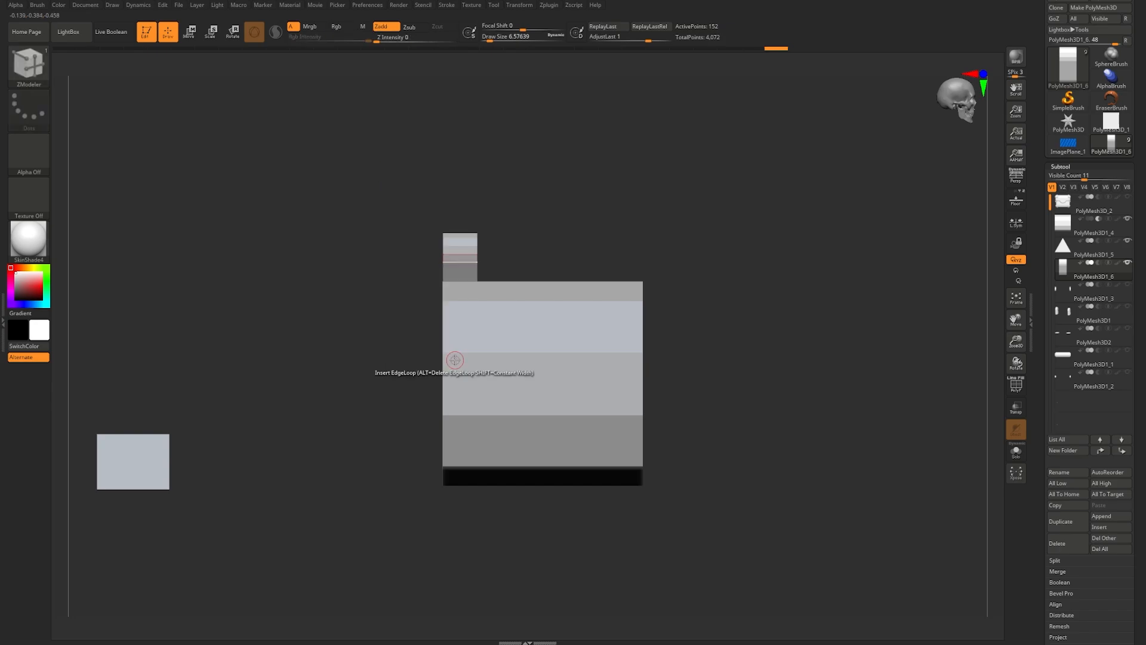
key("w")
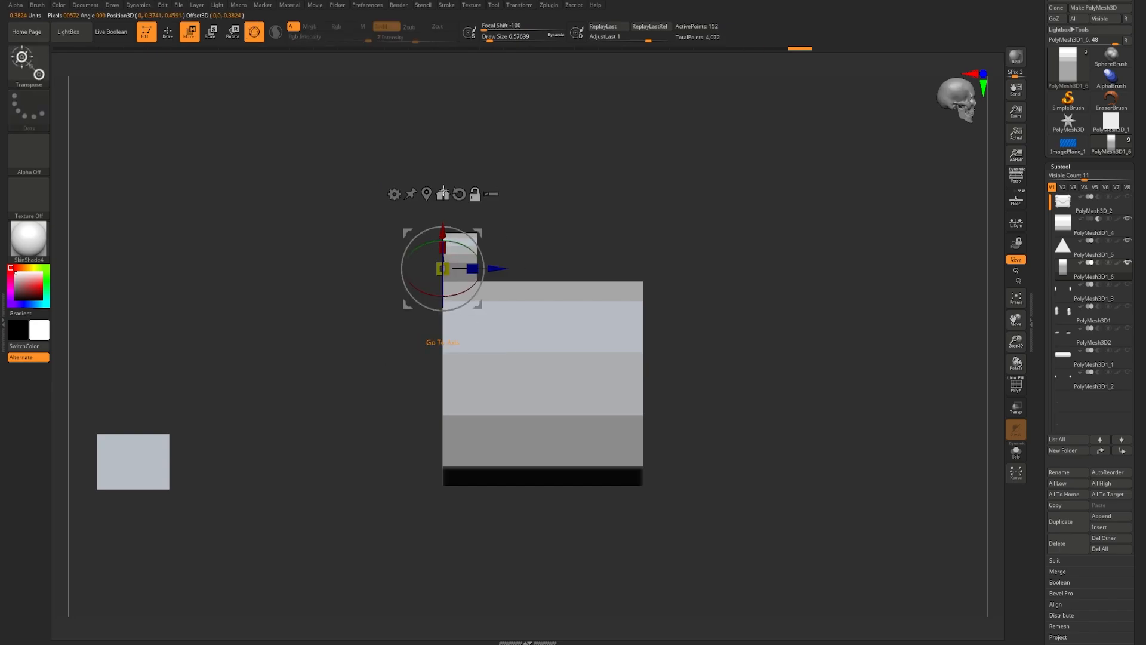
key("q")
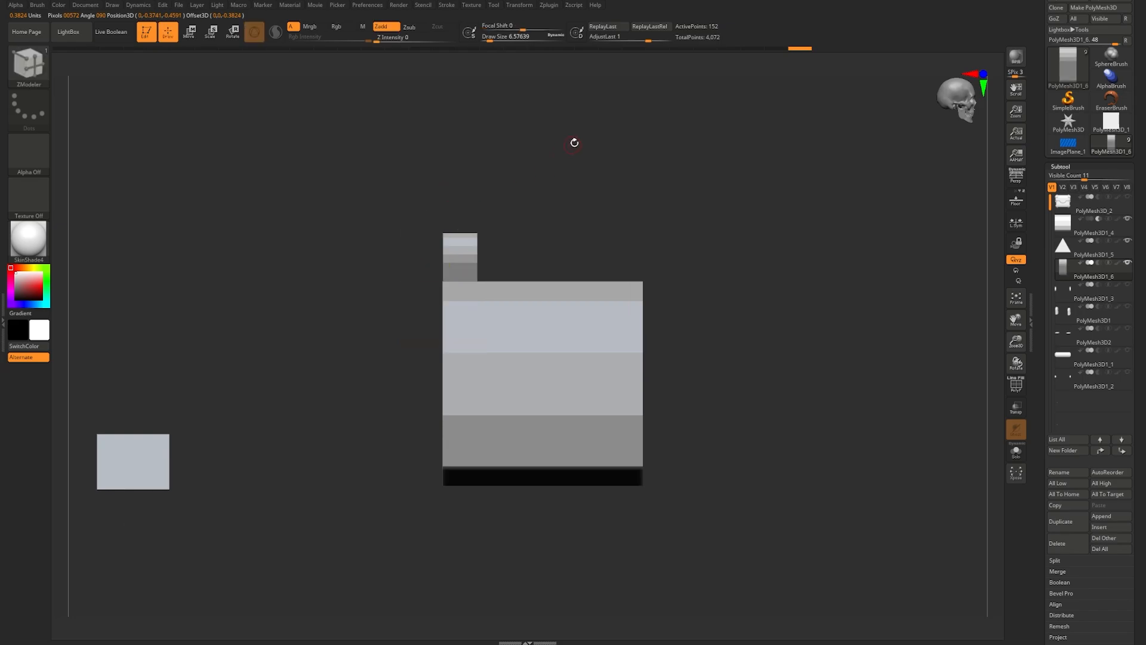
mouse_move(578, 139)
left_mouse_down("ctrl")
mouse_move(761, 293)
mouse_move(742, 231)
left_mouse_up("ctrl")
key("w")
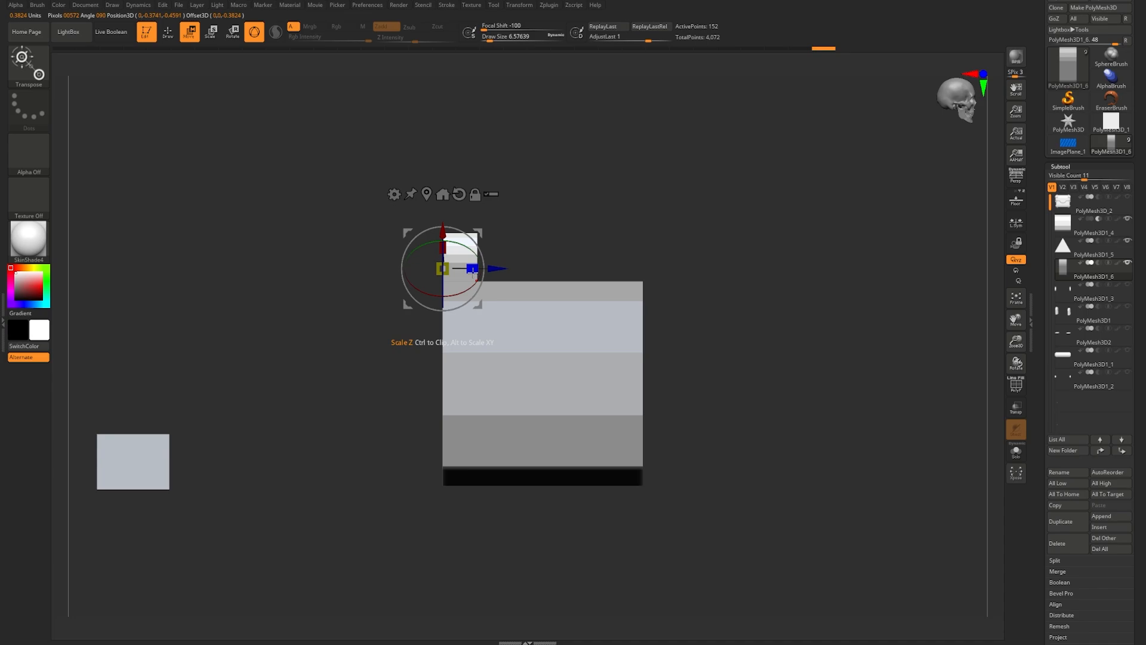
Step: Stretch the eyebrow pair along Z from its back face until its front lines up with the eye cylinders' front
left_click_drag(681, 280, 588, 225)
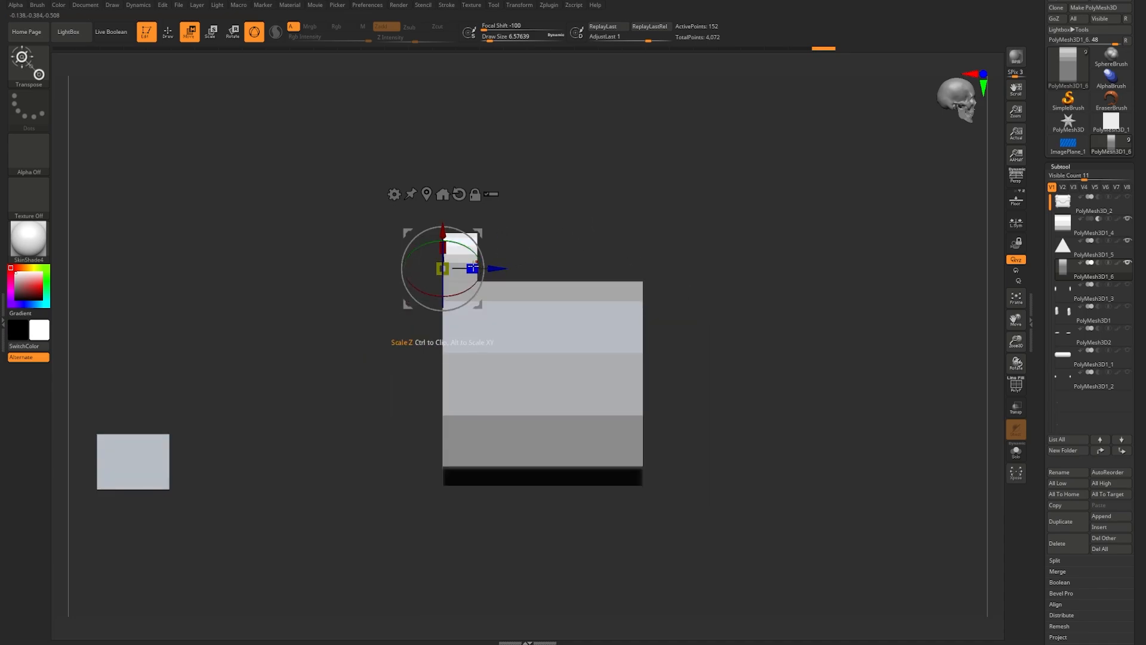
left_click_drag(472, 269, 835, 278)
right_click_drag(442, 270, 534, 271, "ctrl")
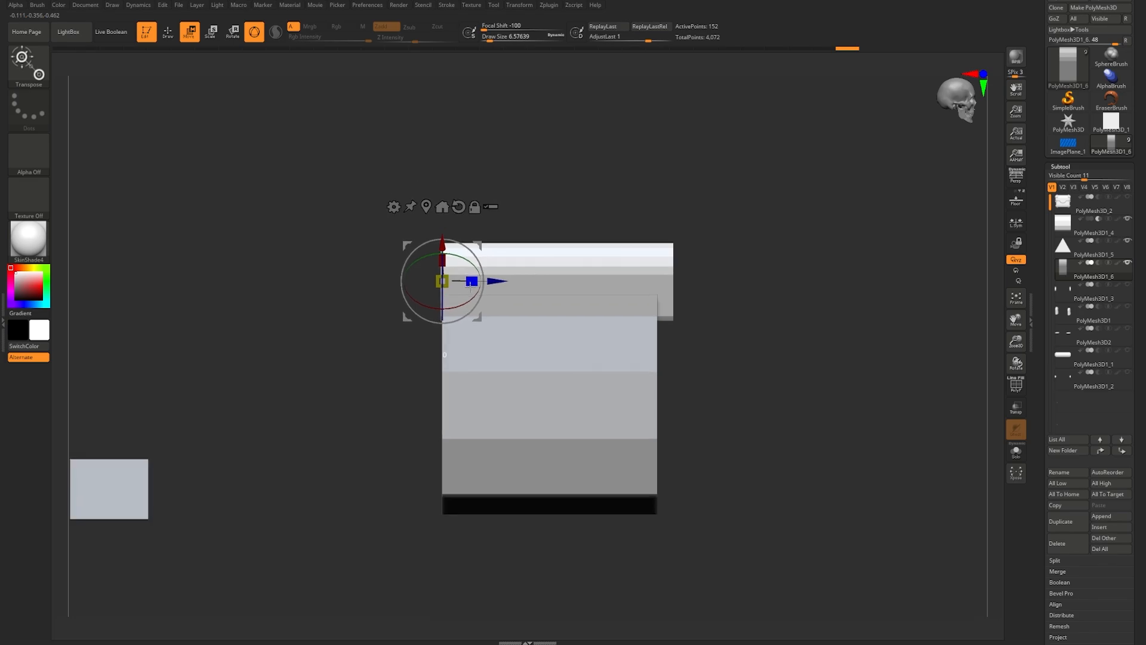
left_click_drag(470, 285, 461, 287)
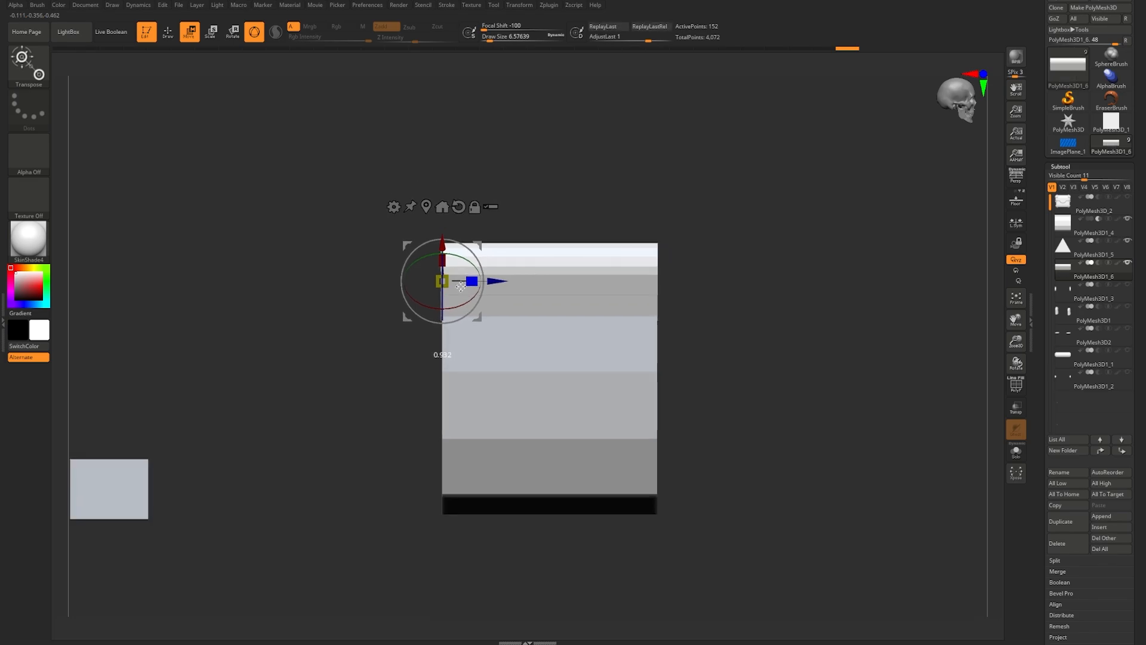
key("q")
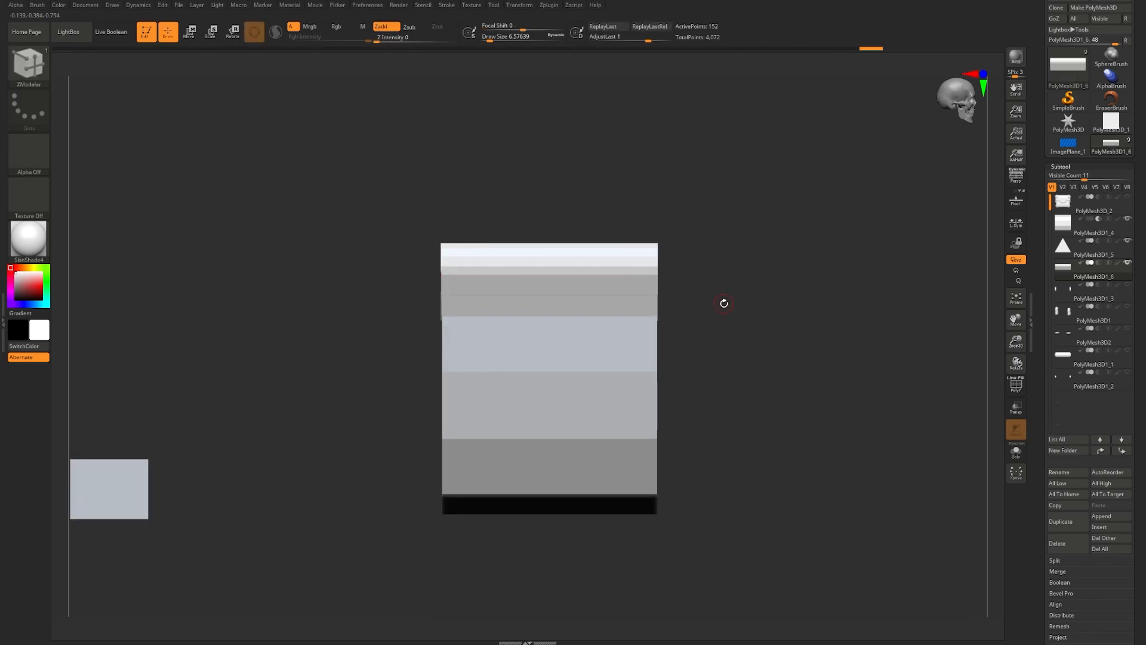
right_click_drag(722, 317, 718, 292, "ctrl")
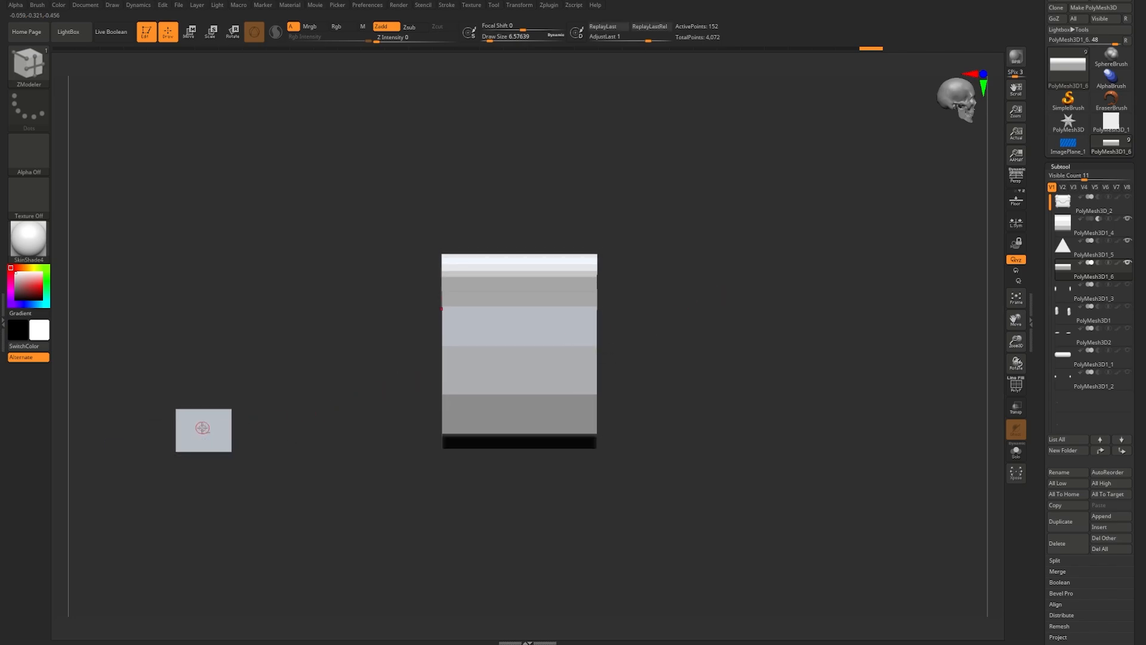
Step: Select the triangular nose piece and move it along Z to line its back face up with the eye cylinders' back
left_click(203, 427, "alt")
key("w")
left_click_drag(253, 435, 525, 444)
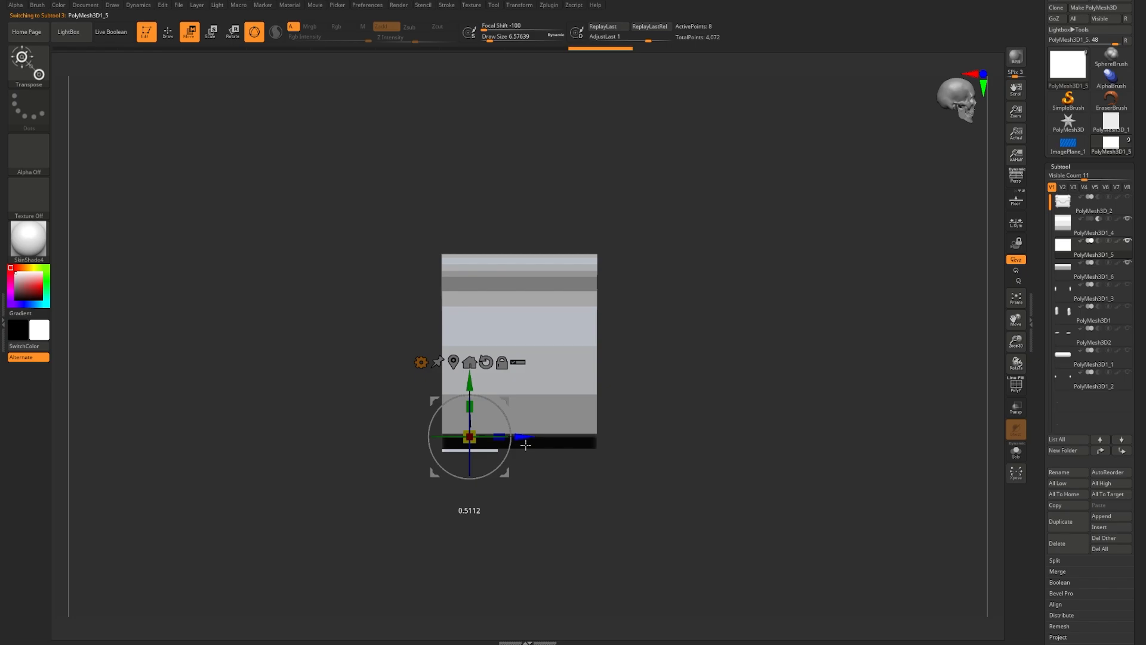
Step: Anchor the gizmo at the nose piece's back face and stretch the piece along Z to match the eye cylinders' depth
key("q")
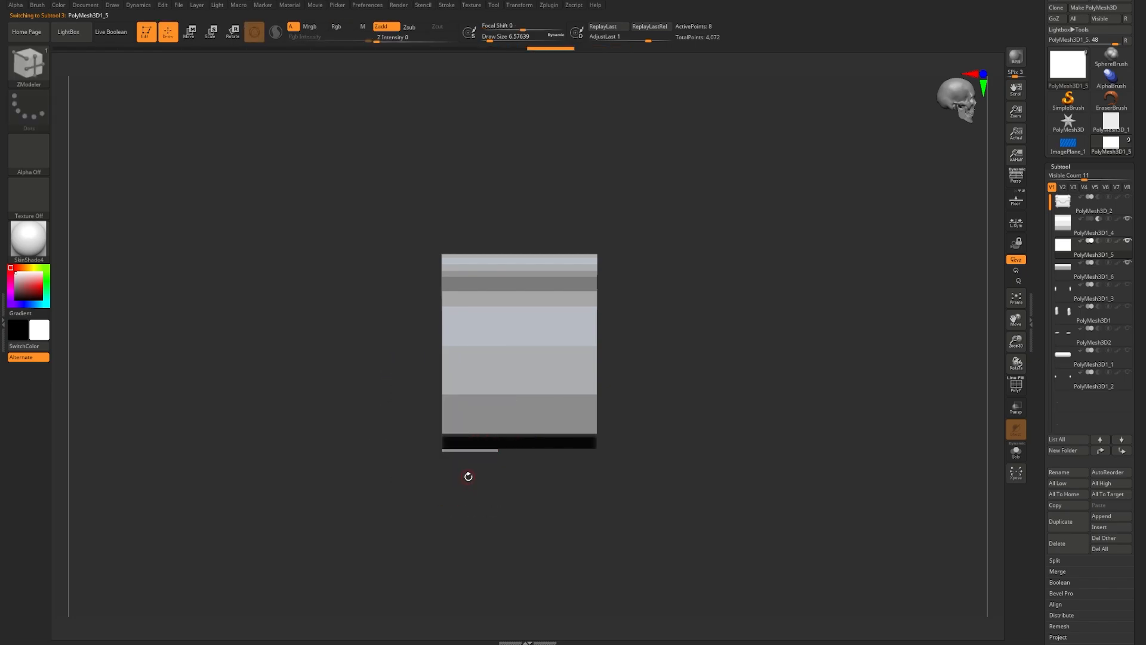
key("w")
left_click(503, 360)
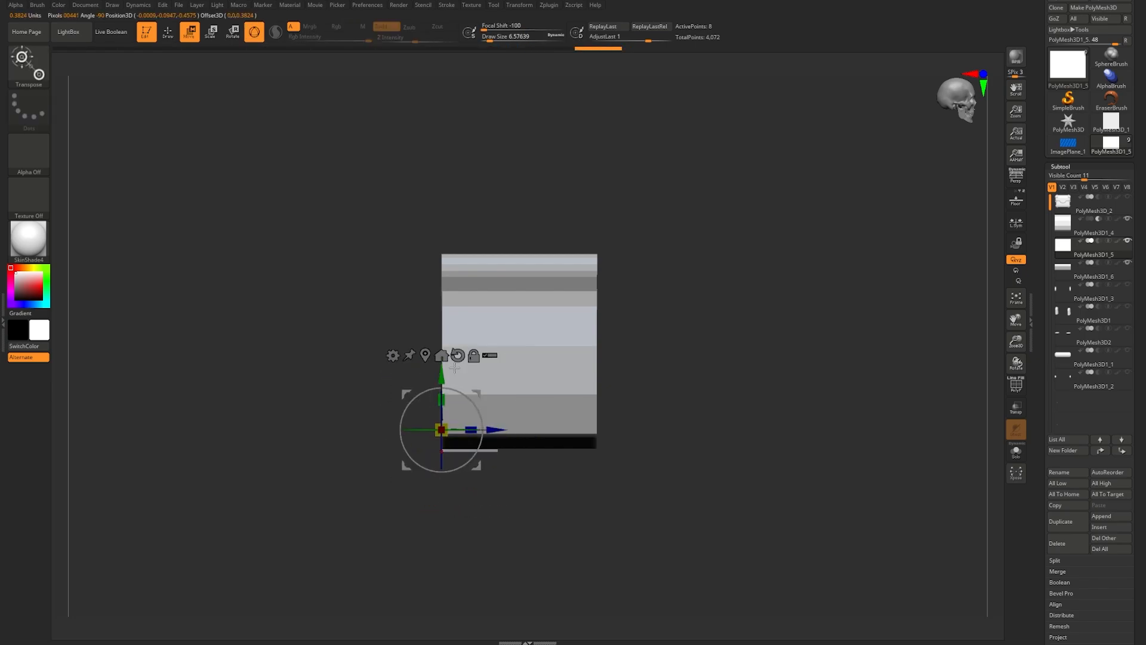
key("q")
key("w")
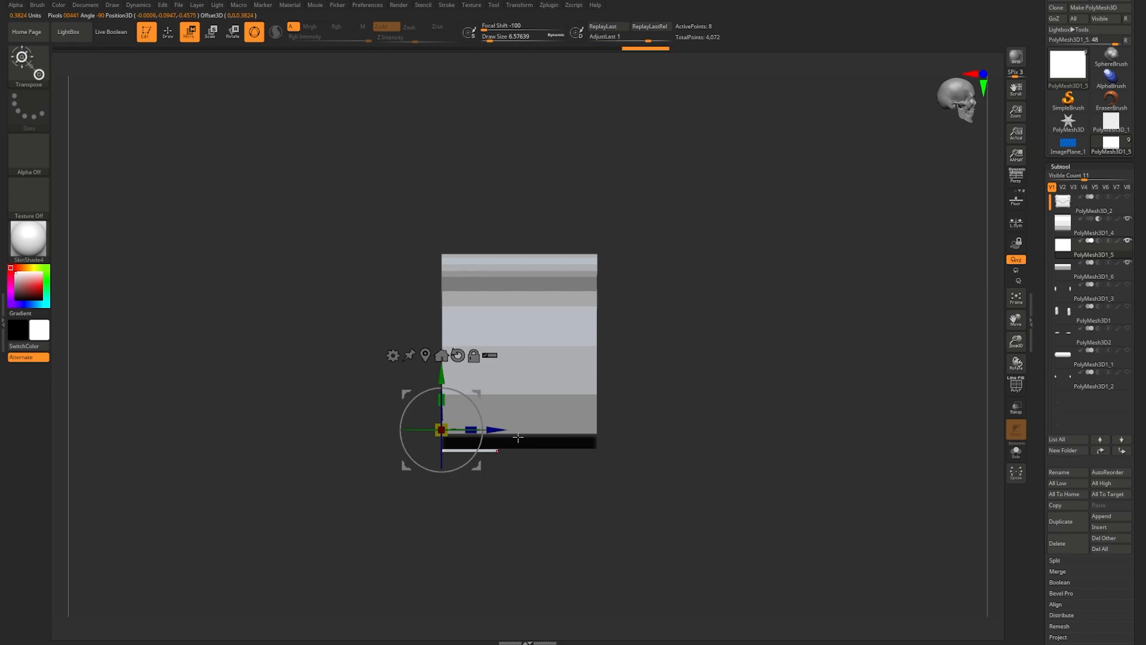
left_click_drag(470, 431, 528, 448)
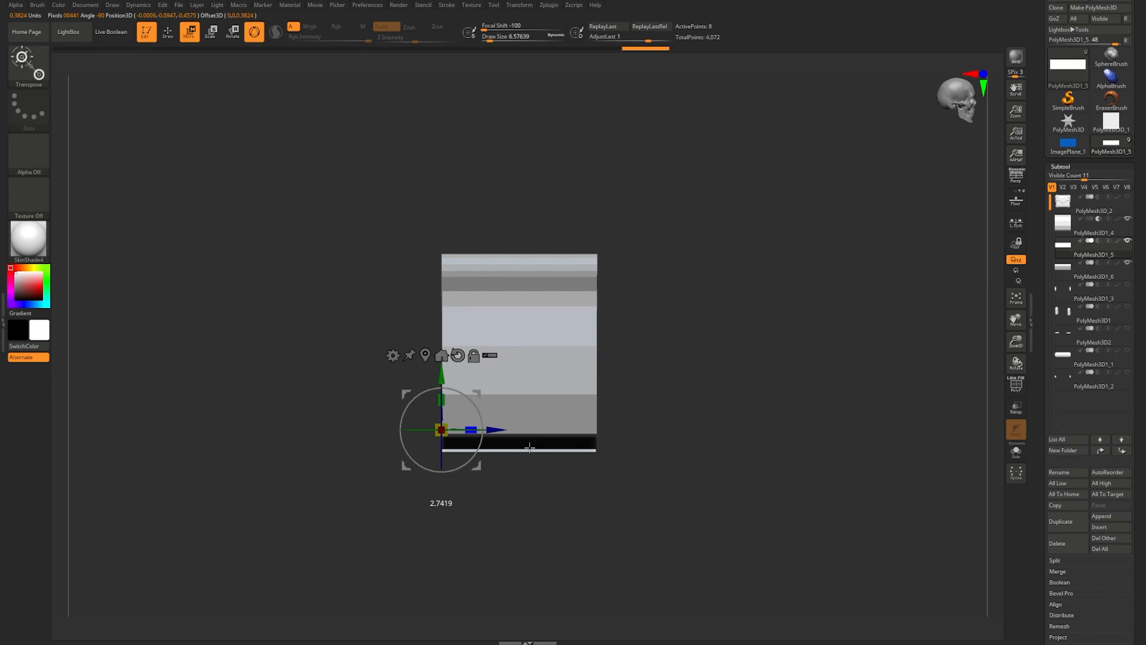
key("q")
Step: Return to the front view, show the box's subtool again and turn on Live Boolean
mouse_move(691, 327)
left_mouse_down()
mouse_move(651, 329)
mouse_move(627, 455)
mouse_move(609, 435)
mouse_move(632, 410)
left_mouse_up()
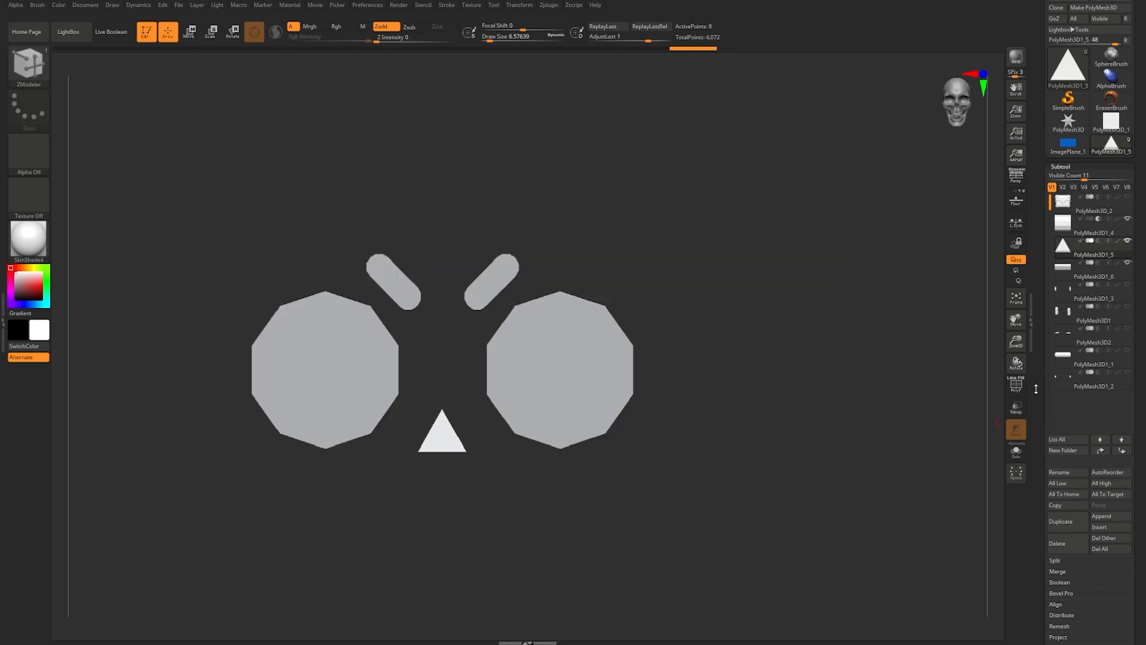
mouse_move(1073, 297)
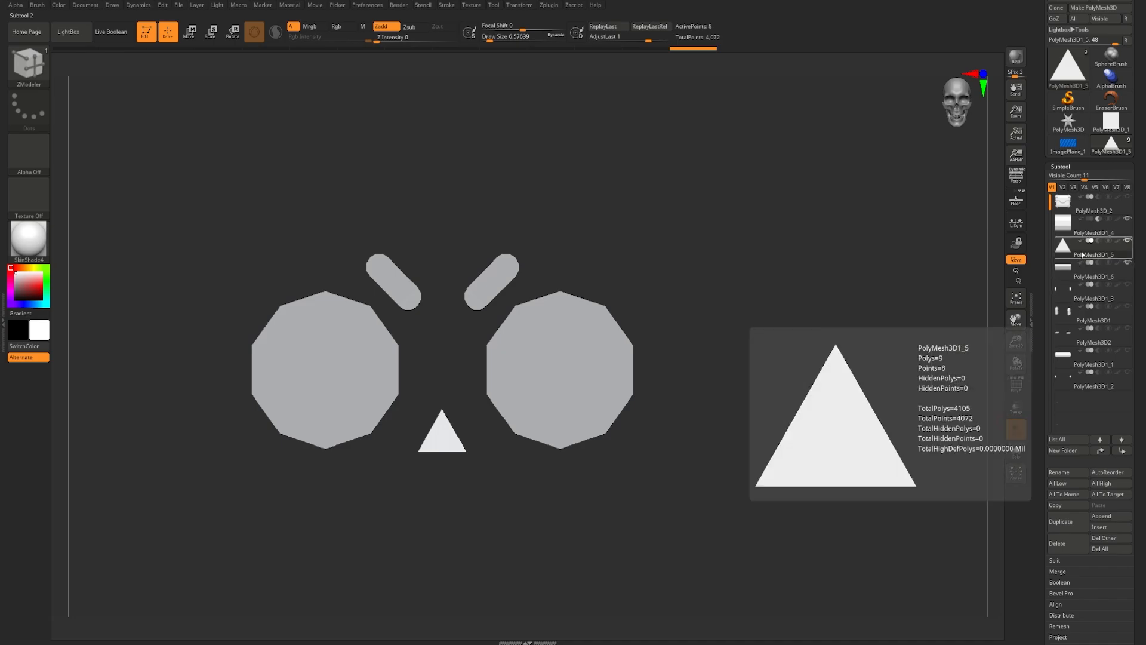
left_click(1128, 197)
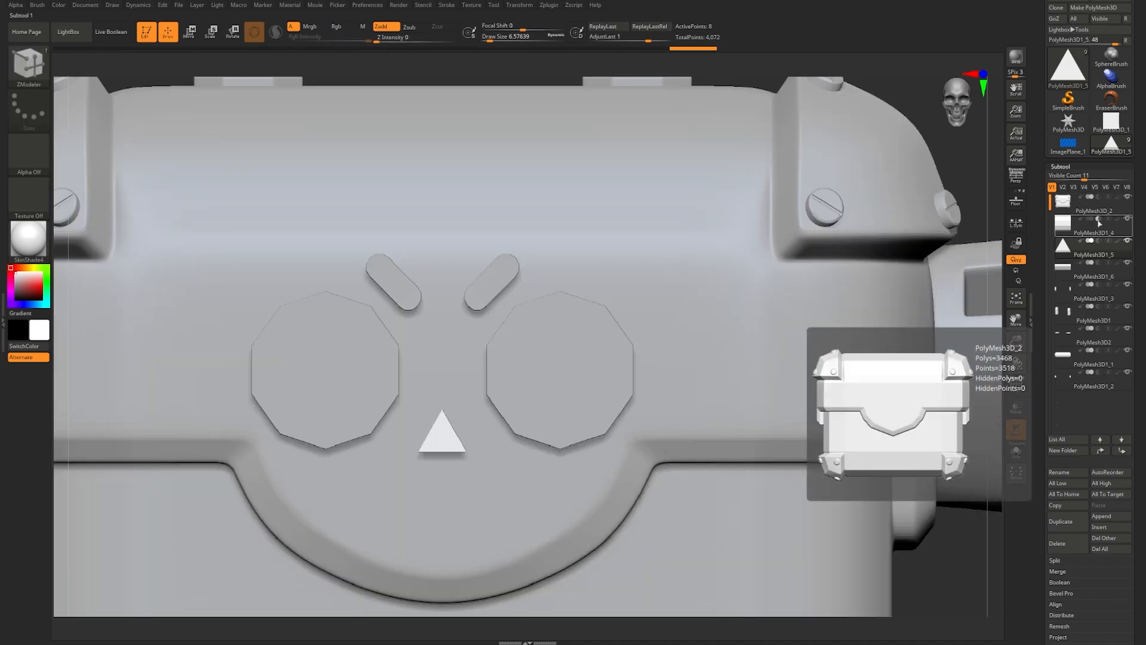
left_click(113, 32)
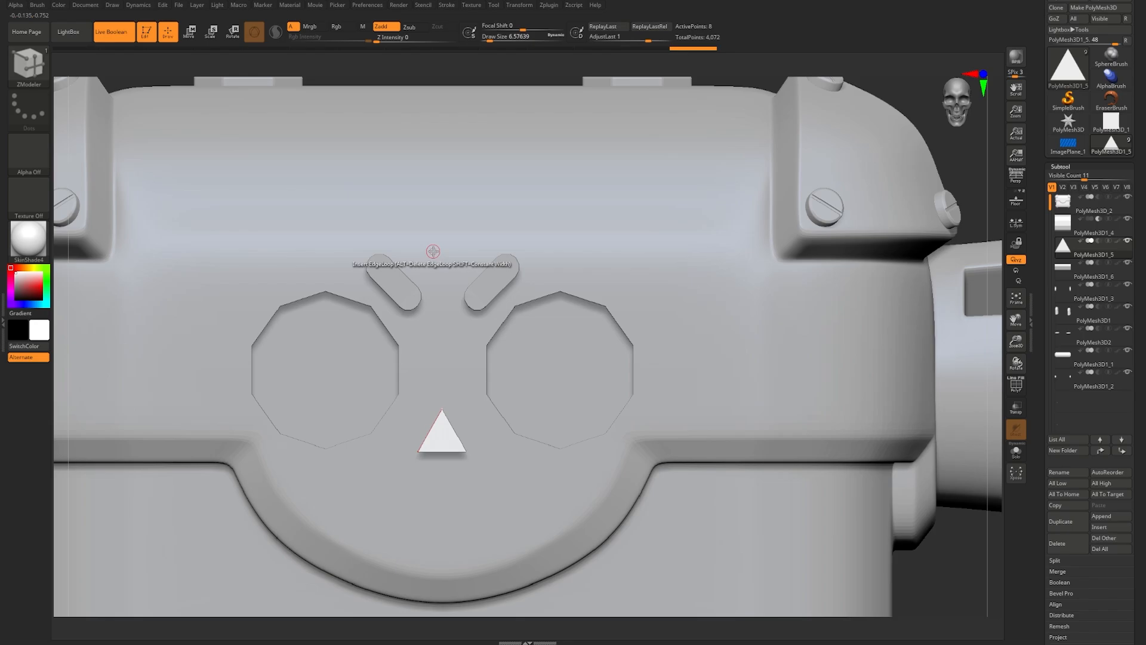
Step: Set the nose and eyebrow subtools to subtraction so they cut into the box
right_click_drag(435, 253, 579, 287)
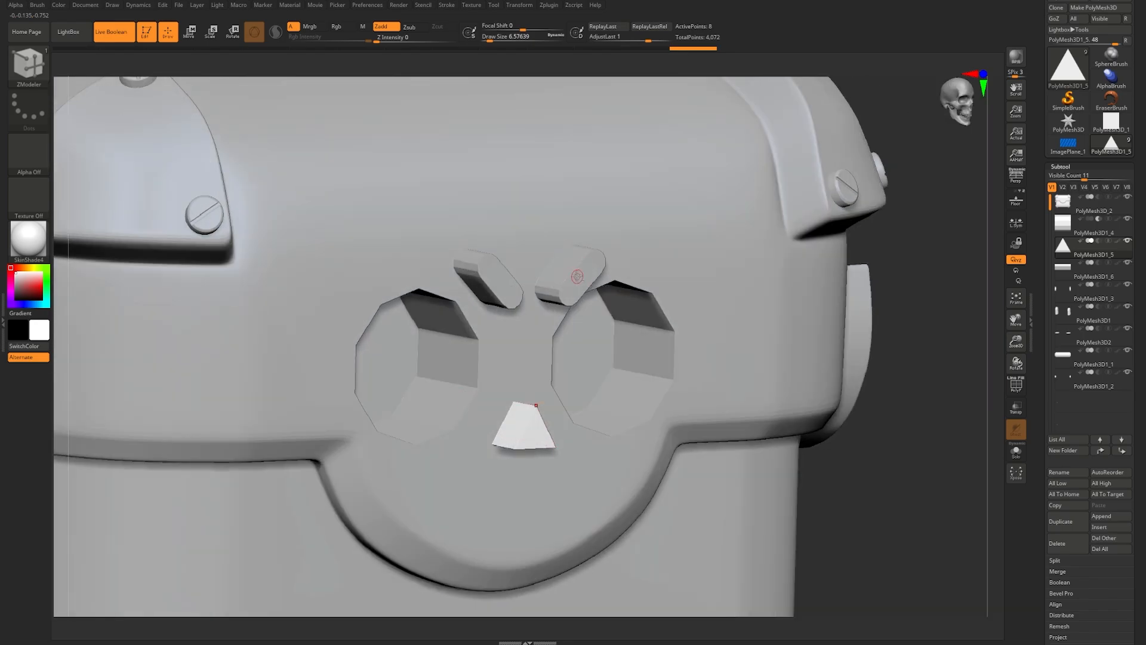
left_click(580, 272, "alt")
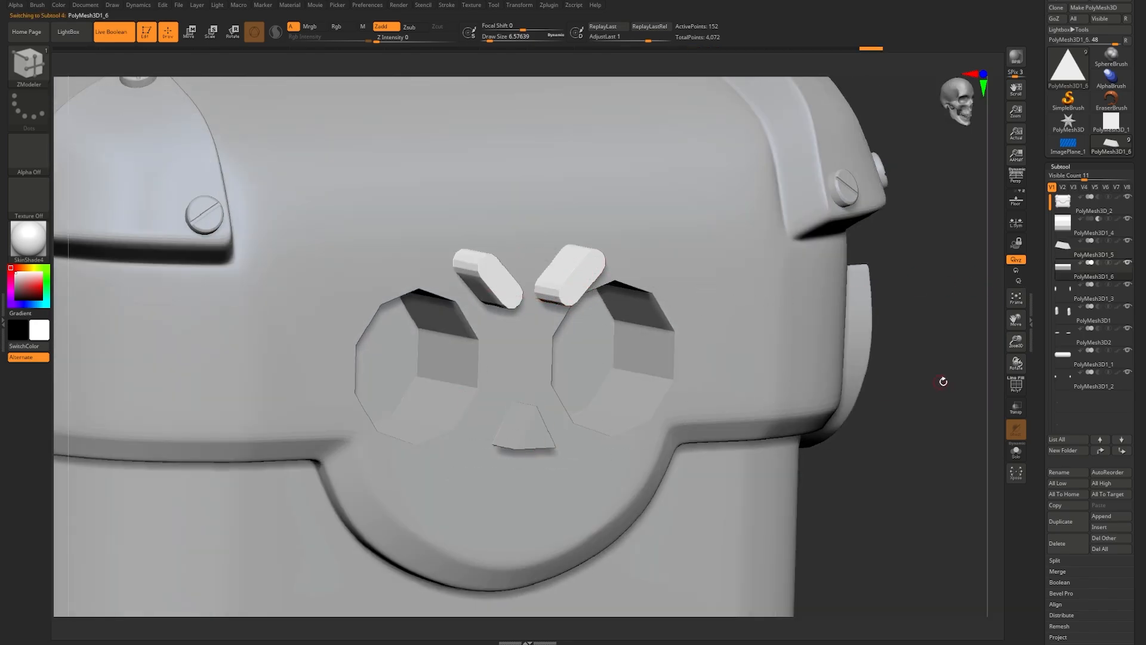
mouse_move(1097, 246)
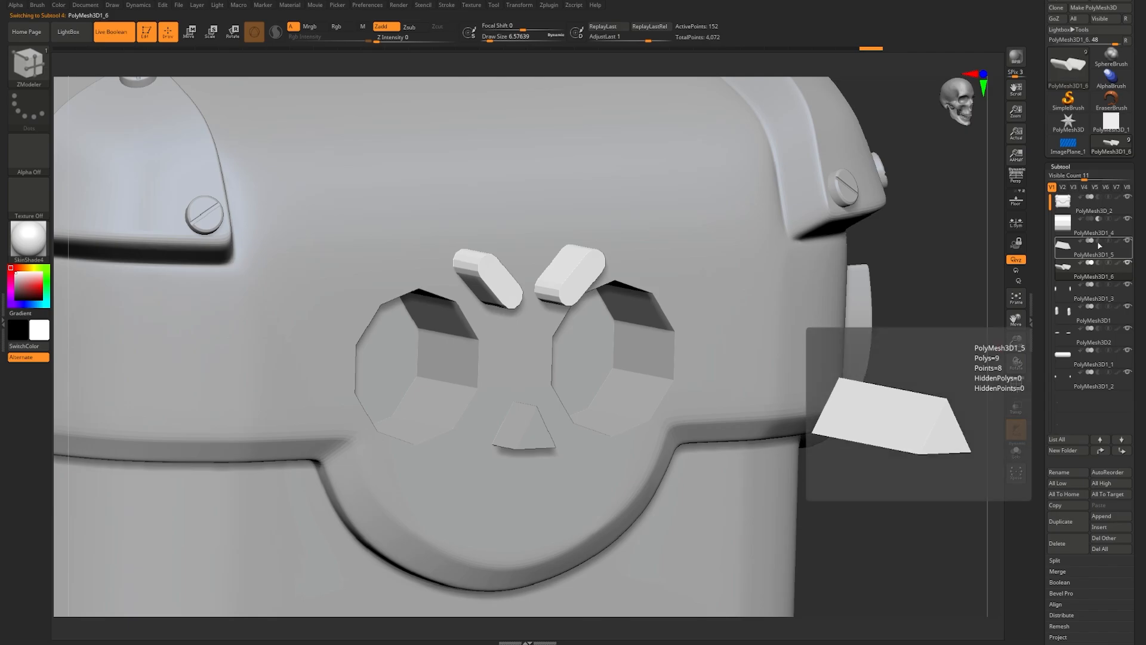
left_click(1101, 263)
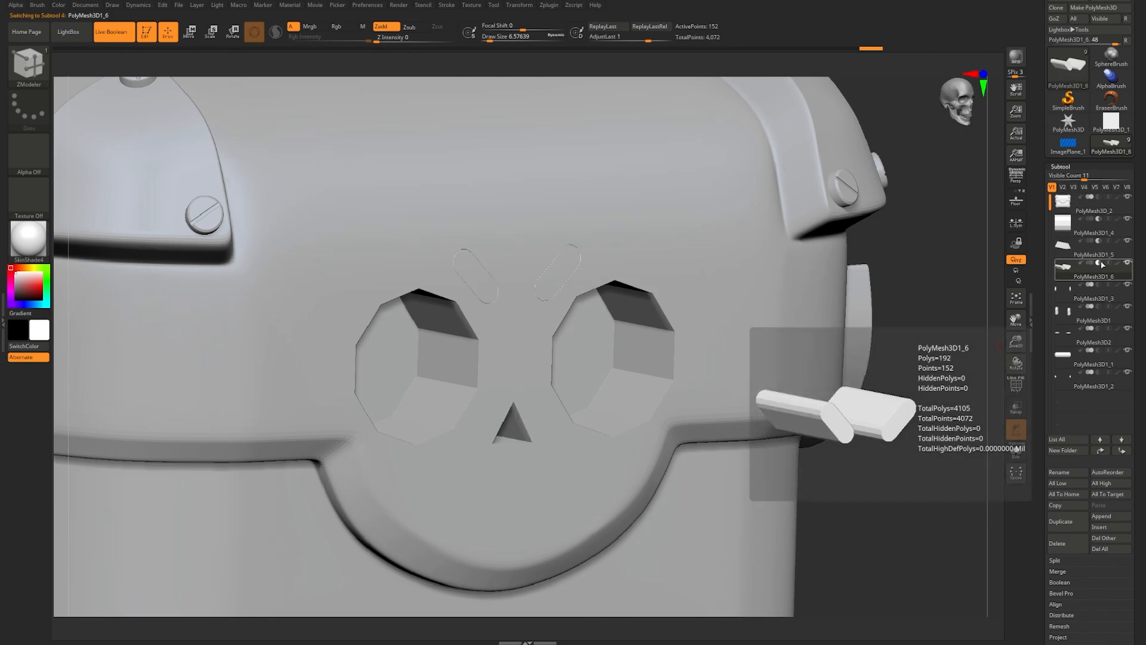
Step: Try to fix the eyebrow carving by shifting the eyebrow pair in depth and placing its subtool directly below the box
right_click_drag(526, 292, 551, 298)
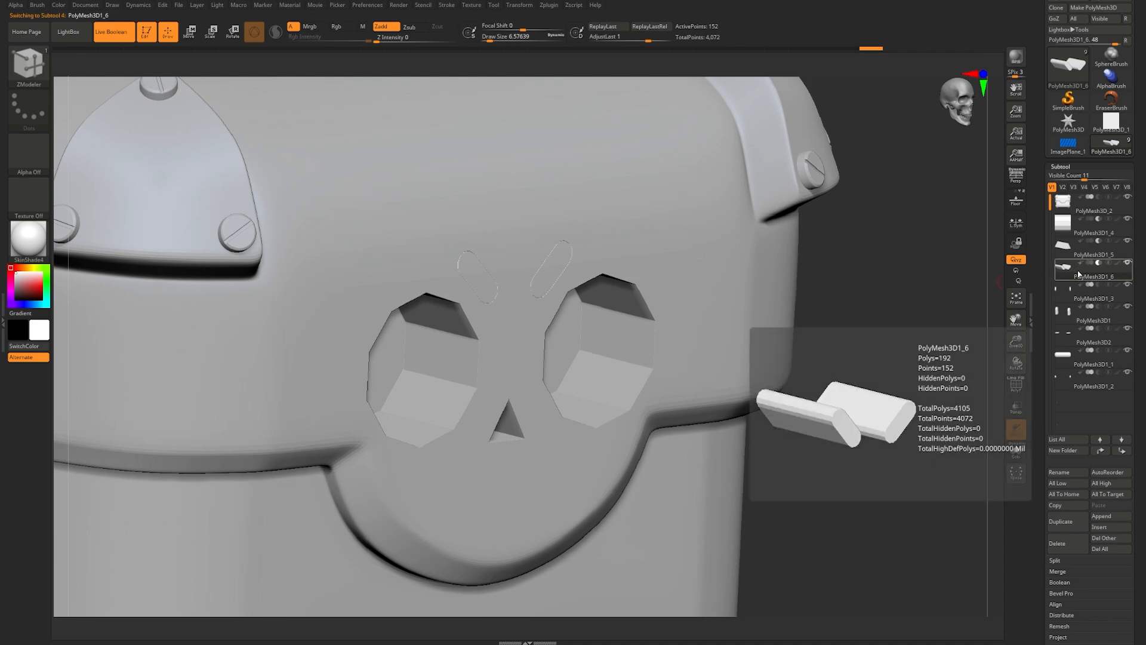
key("w")
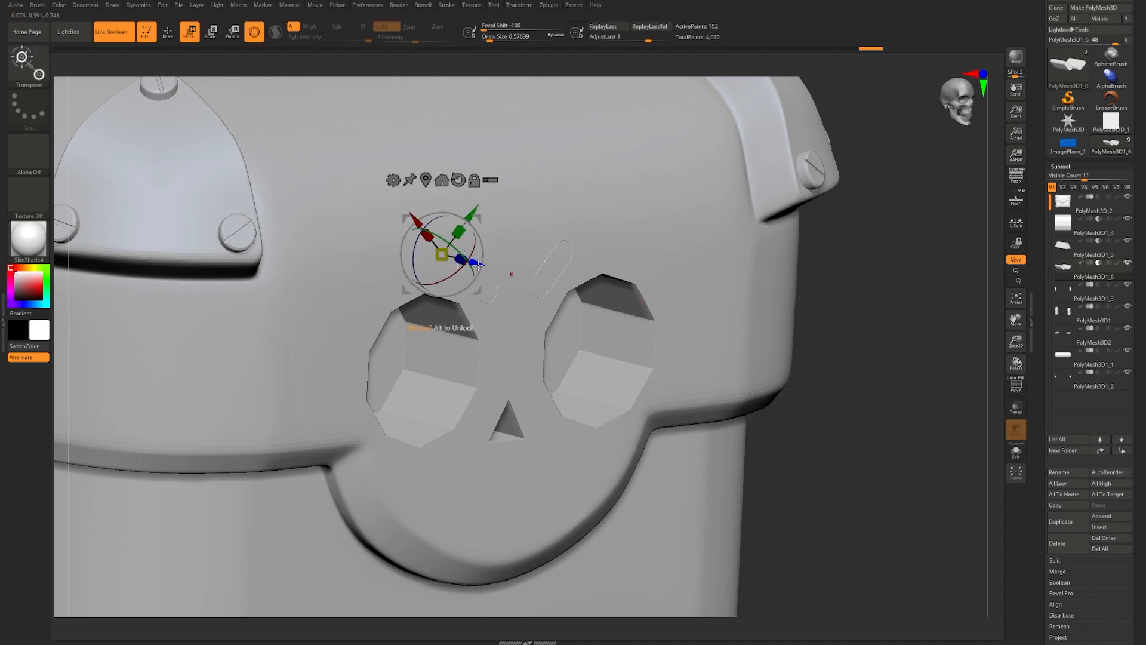
mouse_move(477, 266)
left_mouse_down()
mouse_move(555, 292)
mouse_move(456, 265)
left_mouse_up()
mouse_move(564, 256)
right_mouse_down()
mouse_move(532, 255)
mouse_move(594, 258)
mouse_move(670, 296)
right_mouse_up()
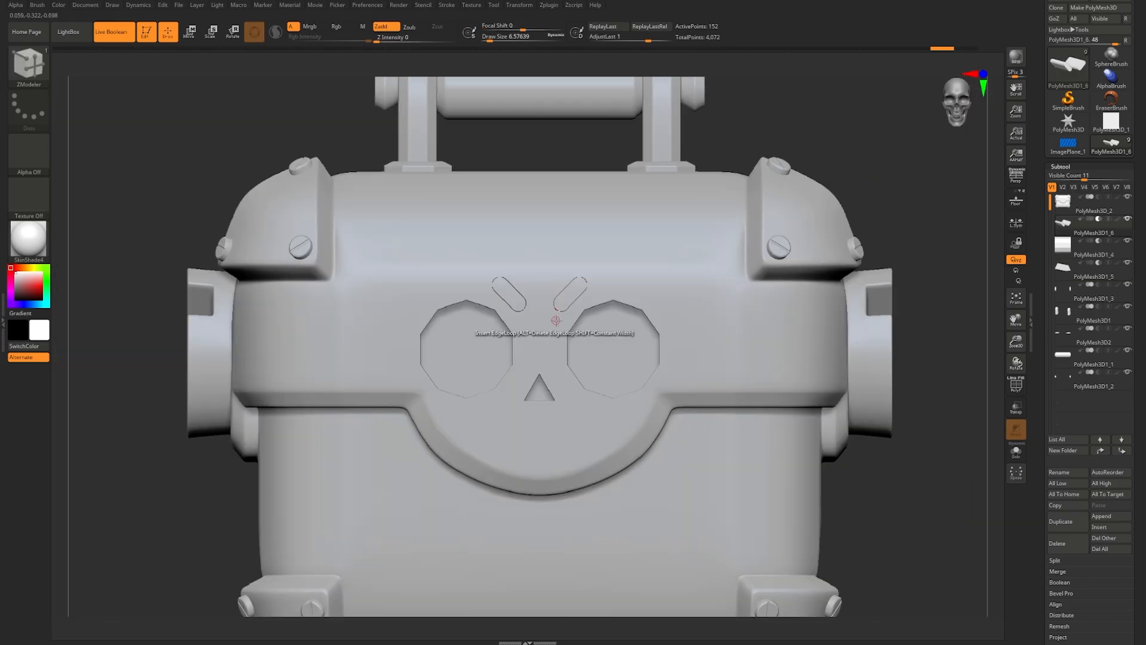
right_click_drag(552, 320, 580, 334)
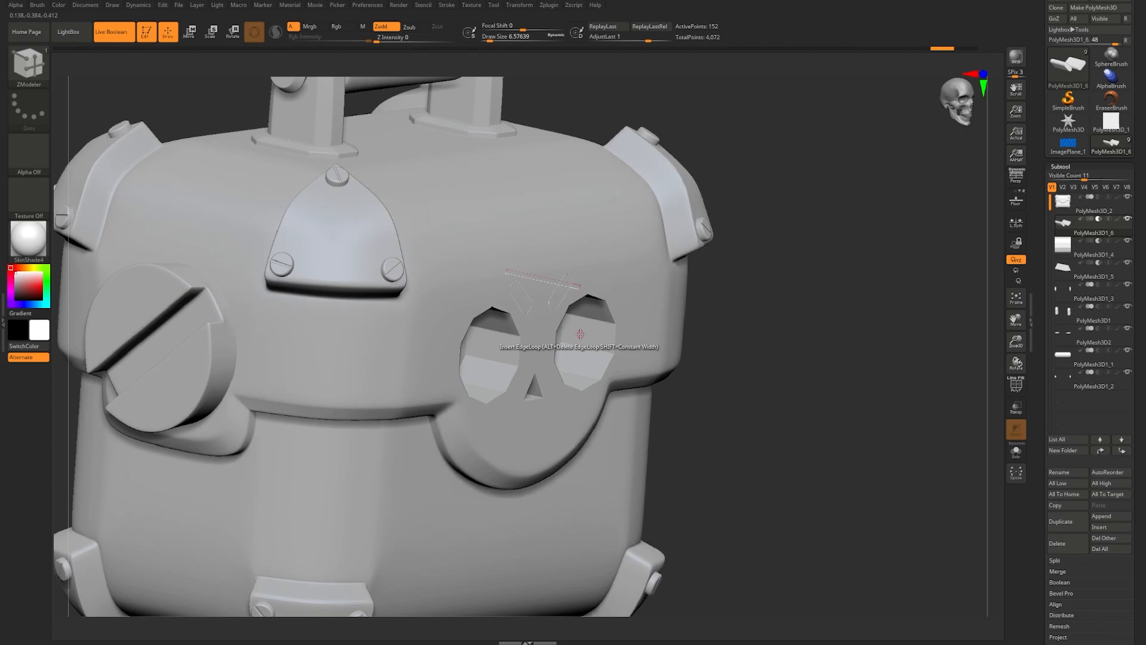
Step: Delete the eyebrow pair's subtool
right_click_drag(579, 286, 582, 325, "ctrl")
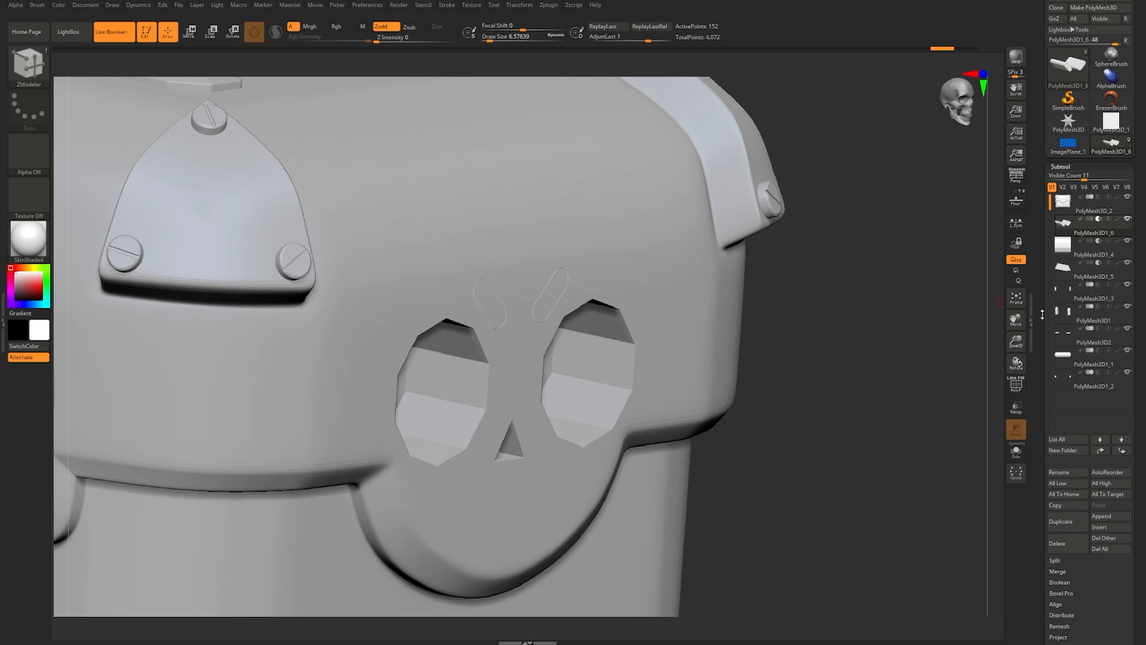
left_click_drag(1041, 312, 1042, 206)
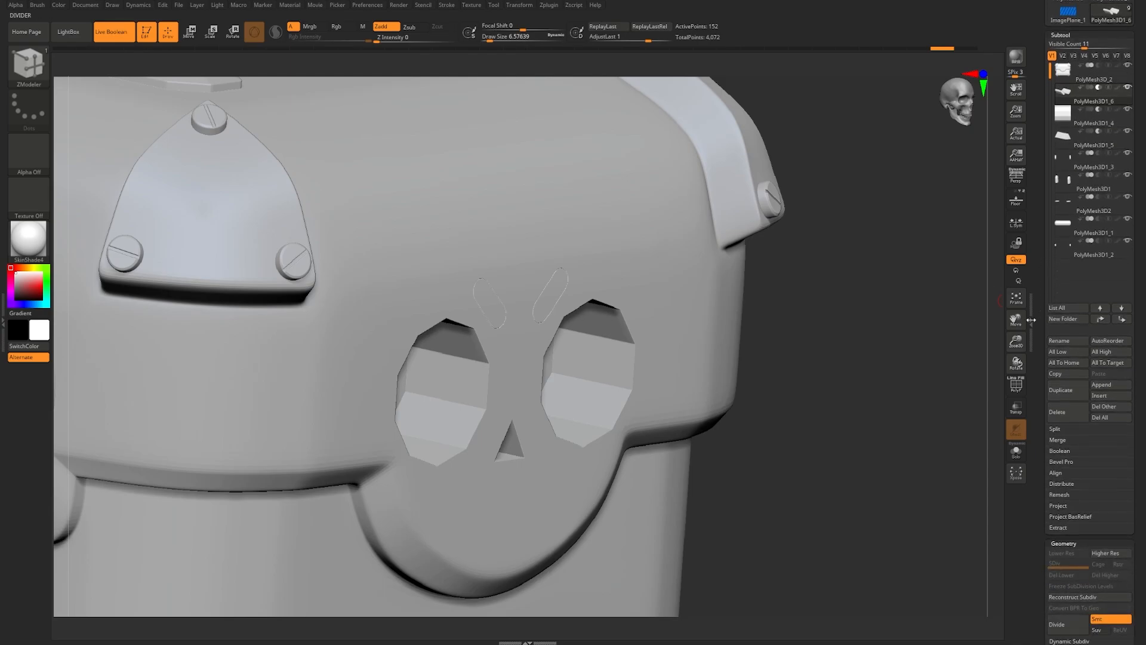
left_click(1074, 418)
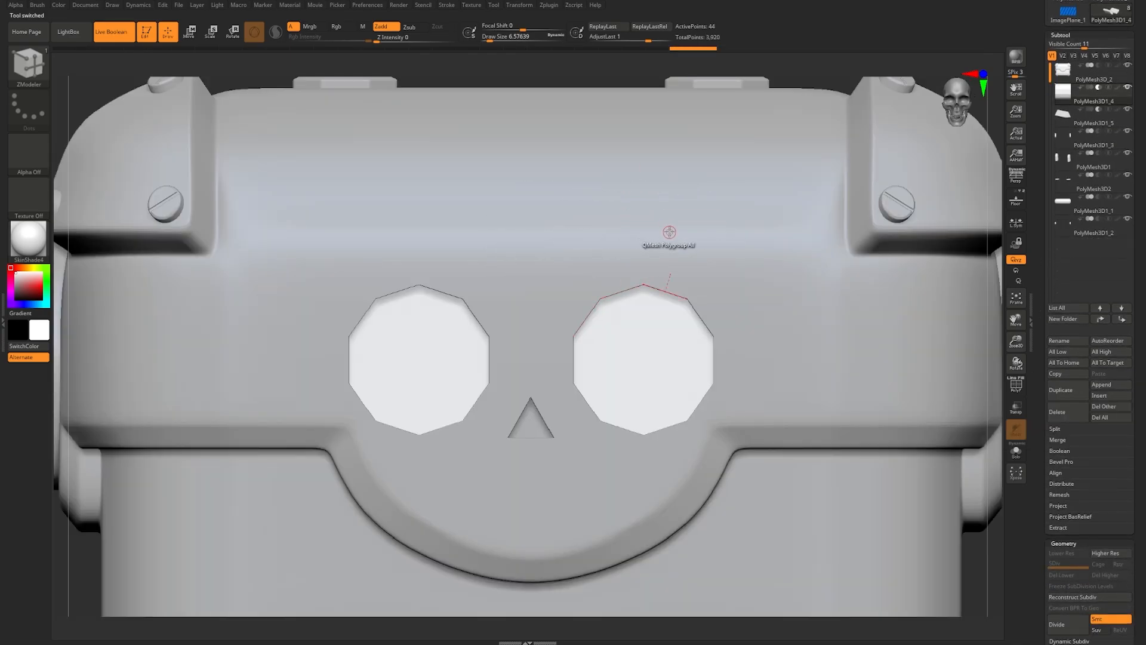
Step: Select the box's subtool and load the IMM Primitives brush
left_click(748, 213, "alt")
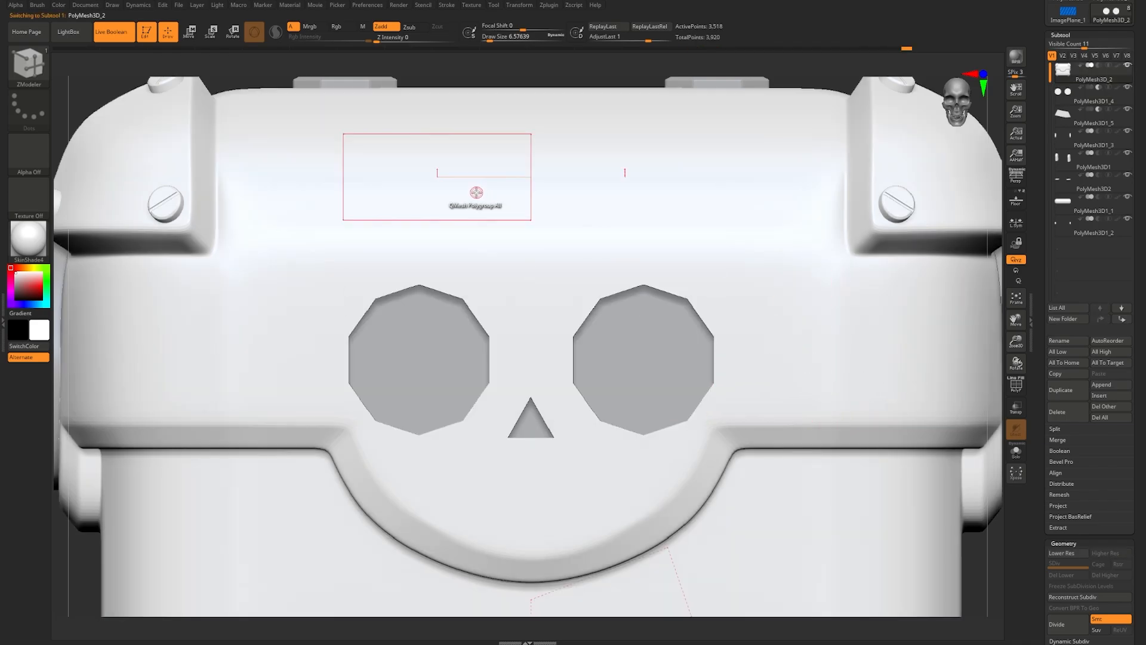
key("b")
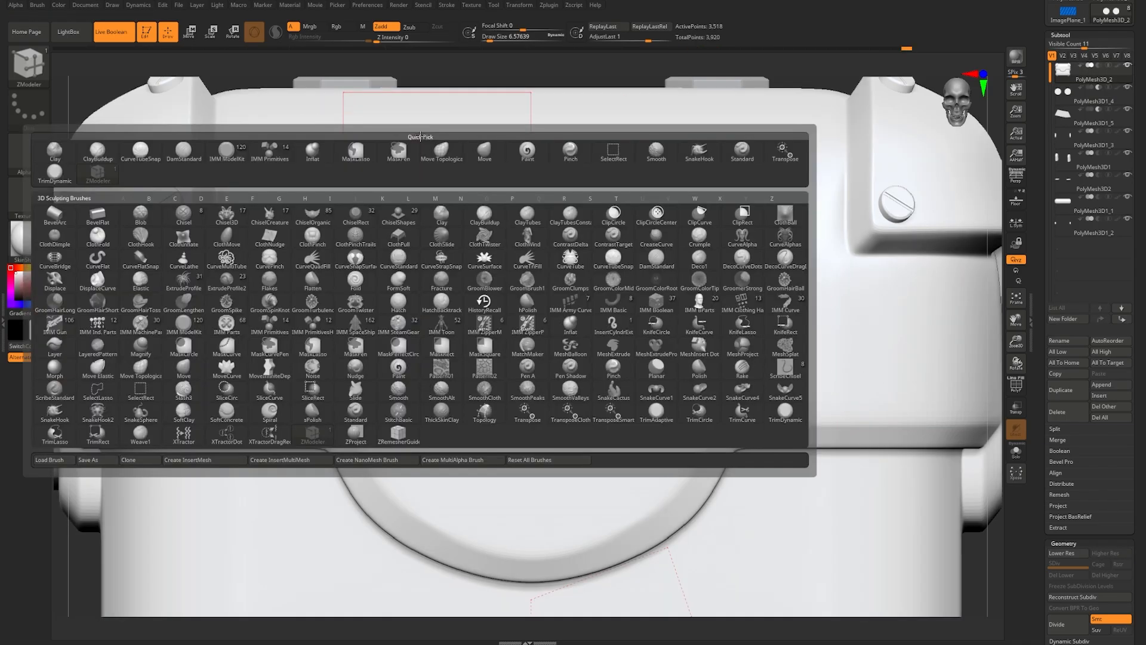
key("i")
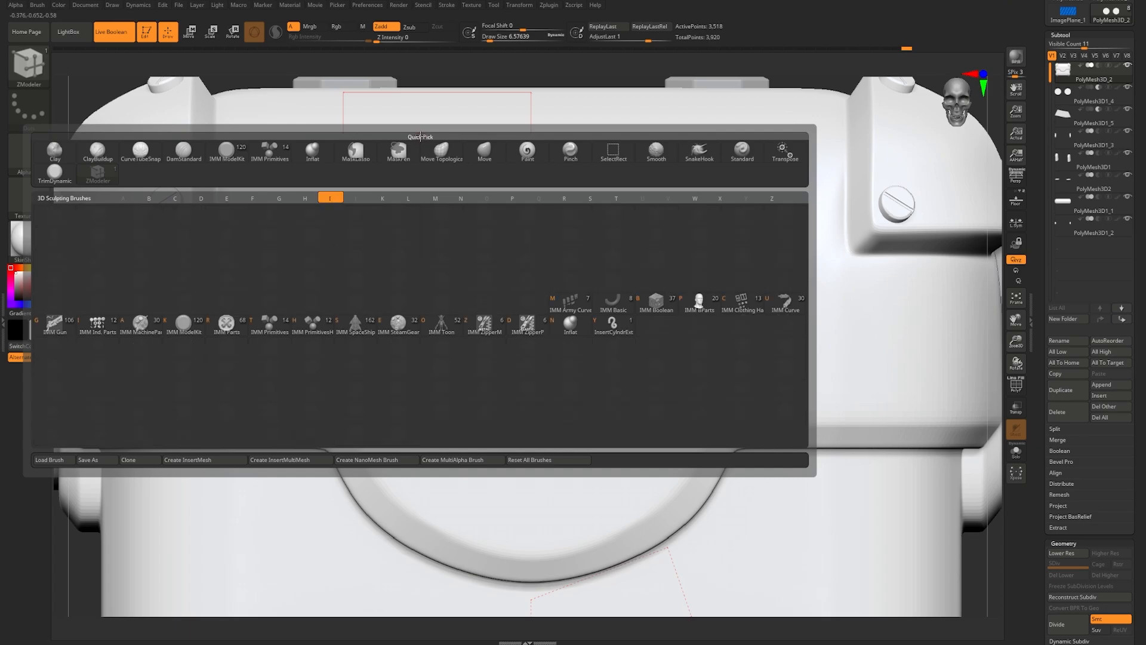
left_click(262, 327)
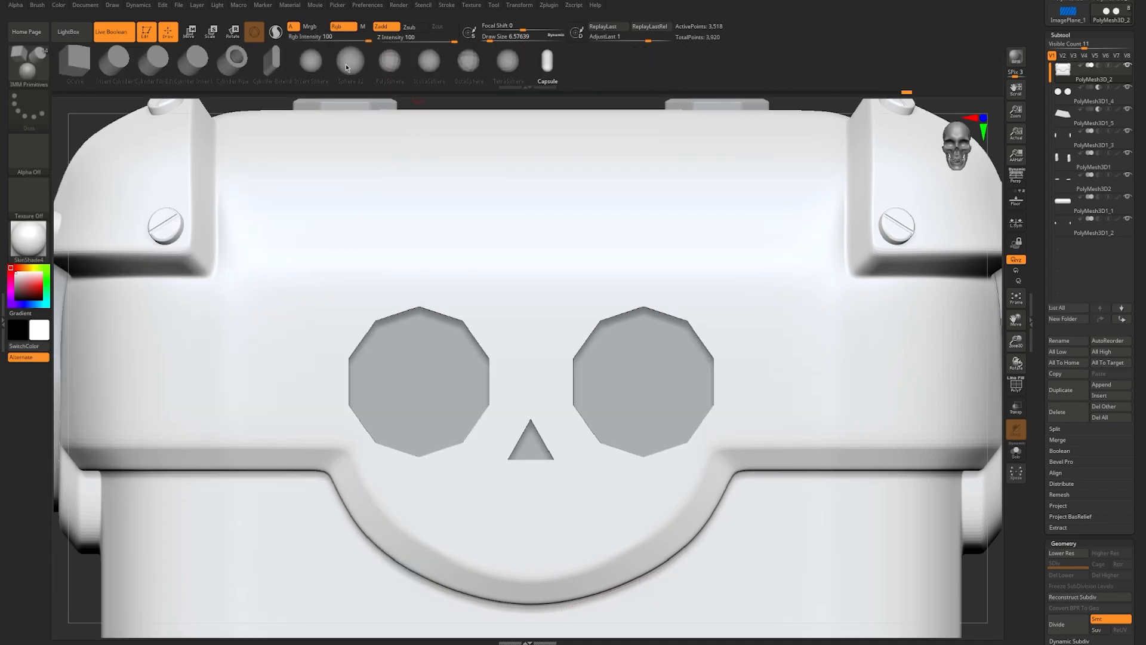
Step: Insert a Cylinder Extend mesh over one slanted eyebrow on the chest's skull face, using the reference image as a guide
left_click_drag(345, 63, 418, 64)
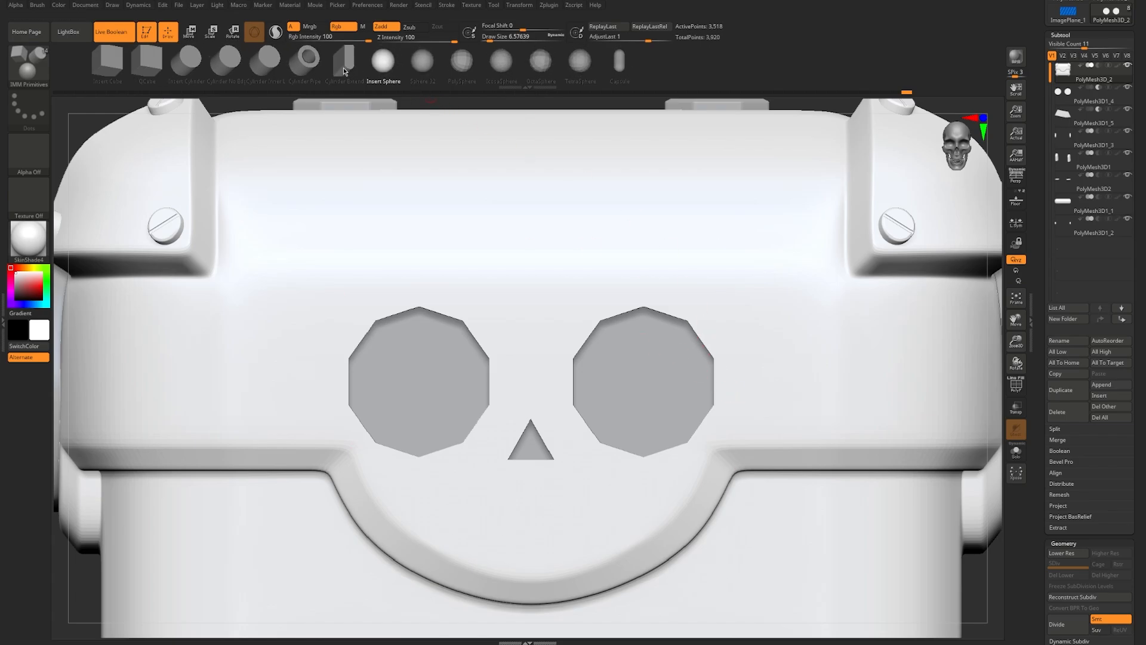
left_click(343, 69)
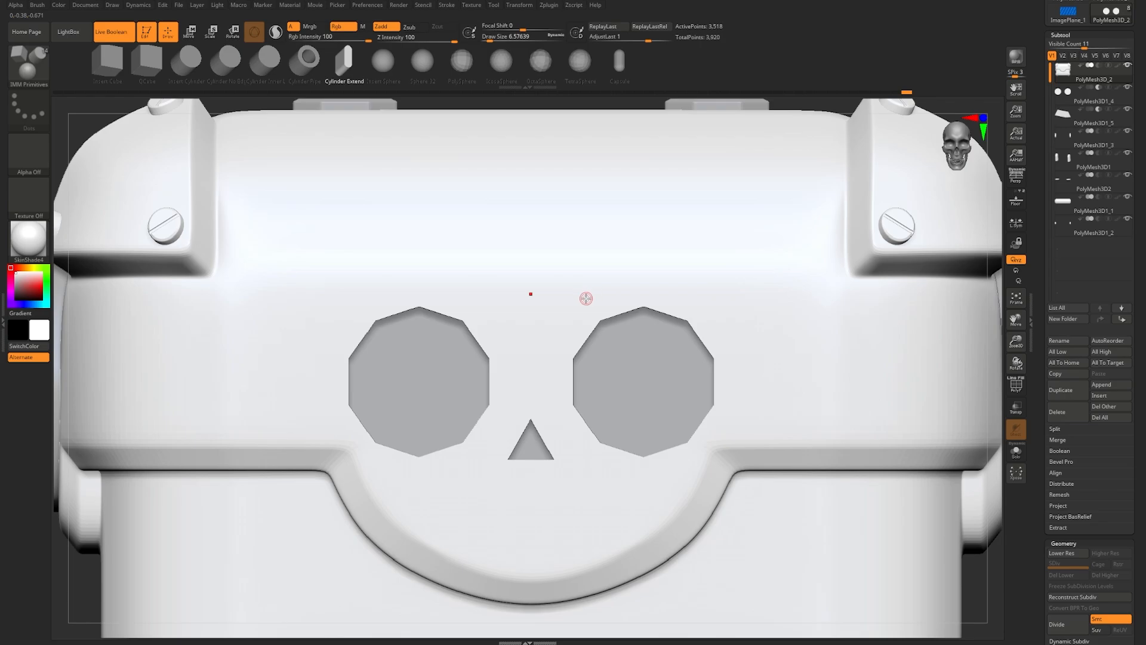
key("shift+p")
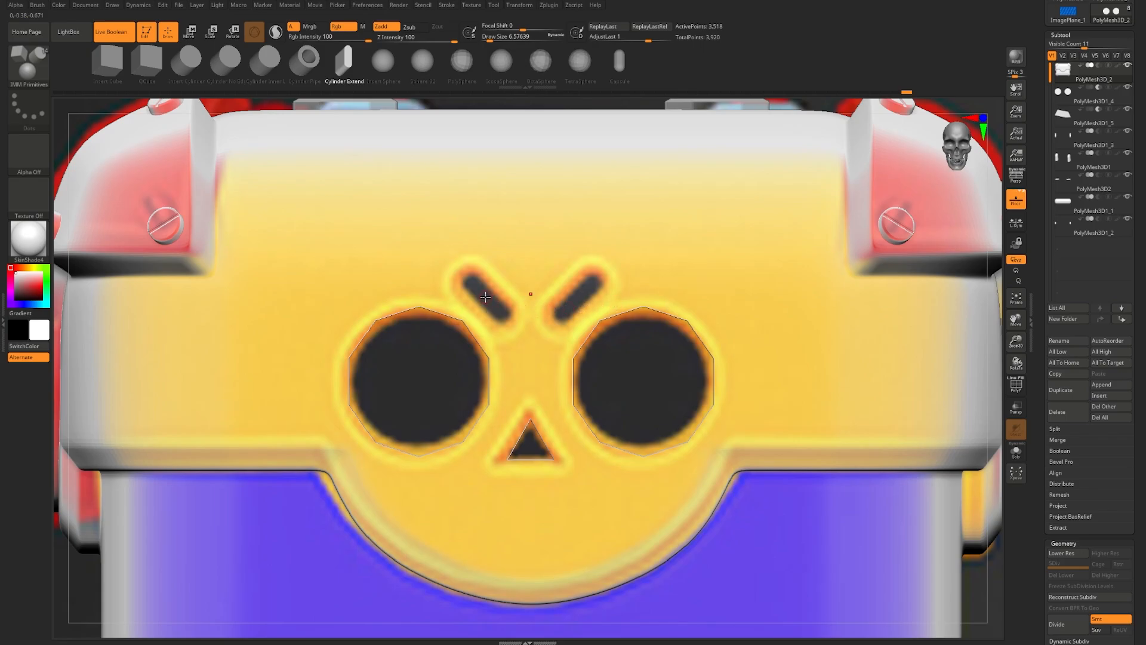
key("shift+d")
left_click_drag(495, 307, 506, 320)
Step: Examine the inserted brow cylinder's wireframe and how far it protrudes from the chest's front
right_click_drag(555, 281, 580, 284)
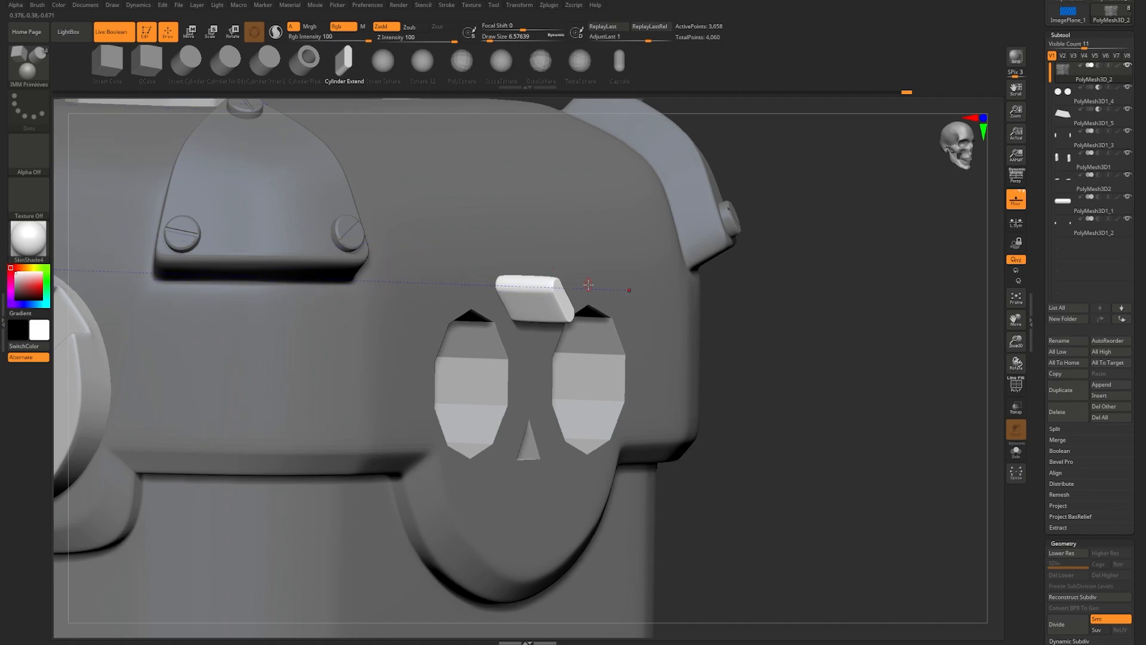
mouse_move(1069, 107)
key("shift+f")
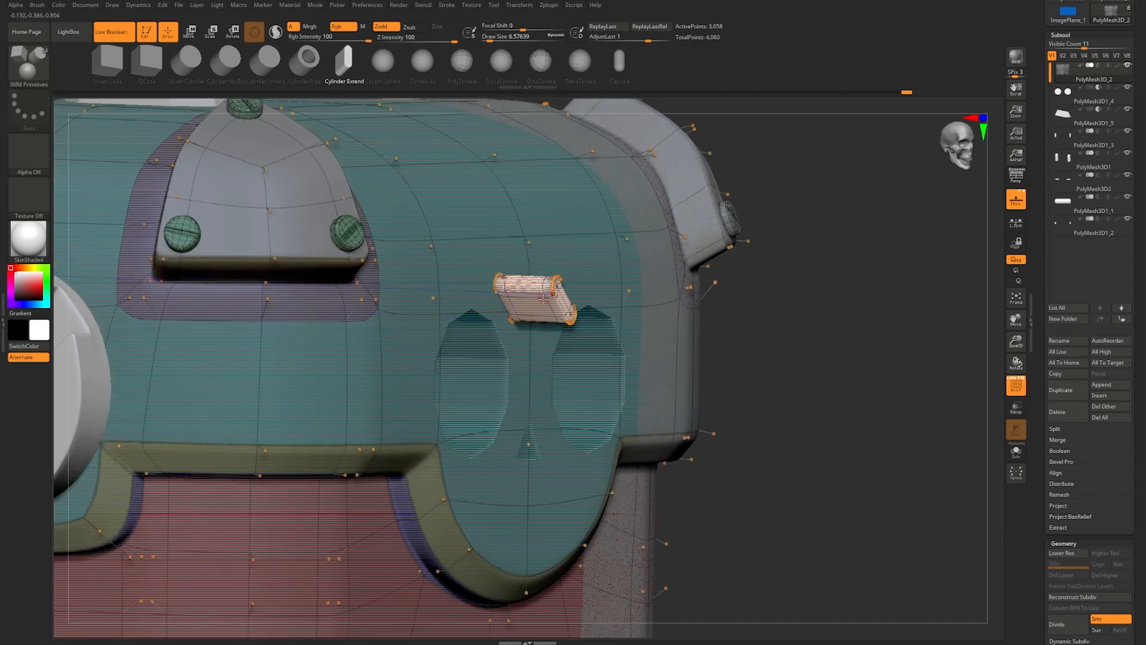
right_click_drag(546, 305, 524, 304, "shift")
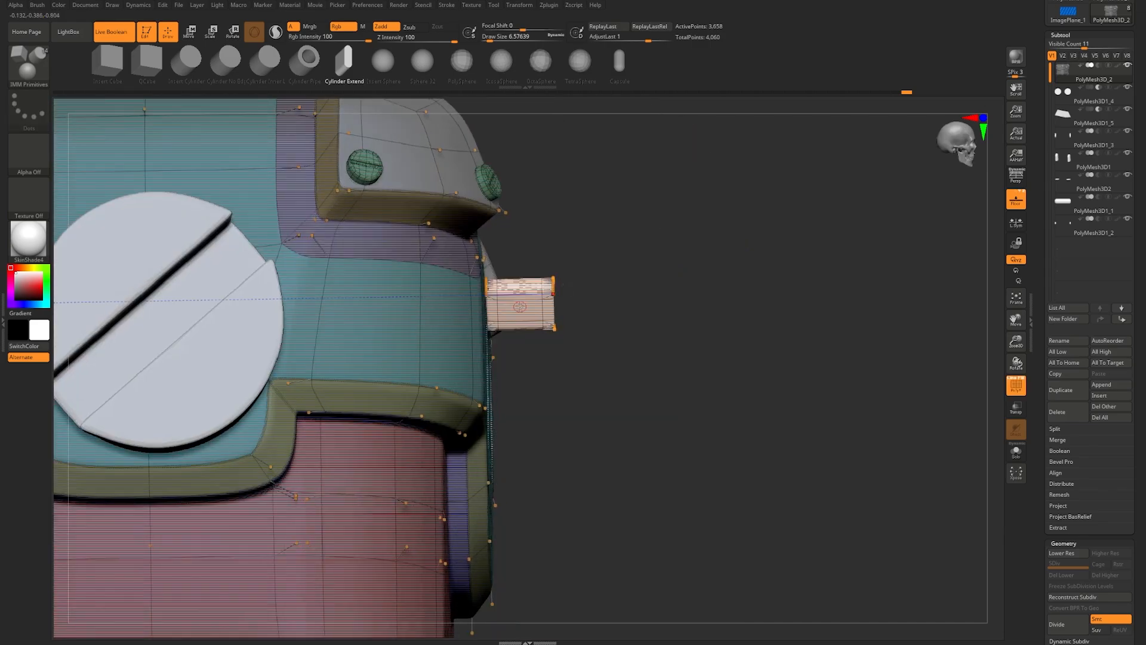
right_click_drag(430, 301, 353, 299)
right_click_drag(648, 234, 502, 343, "alt")
key("shift+f")
right_click_drag(786, 346, 798, 318)
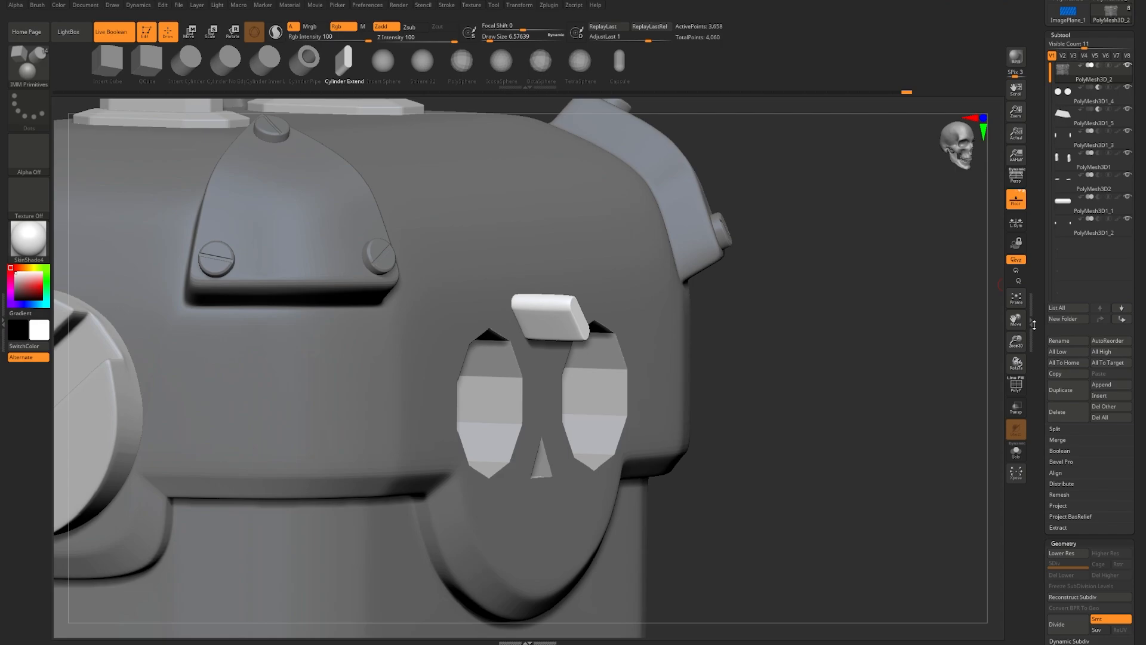
Step: Separate the brow cylinder from the chest body into its own subtool using Split Masked Points
scroll(1056, 268, "down", 6)
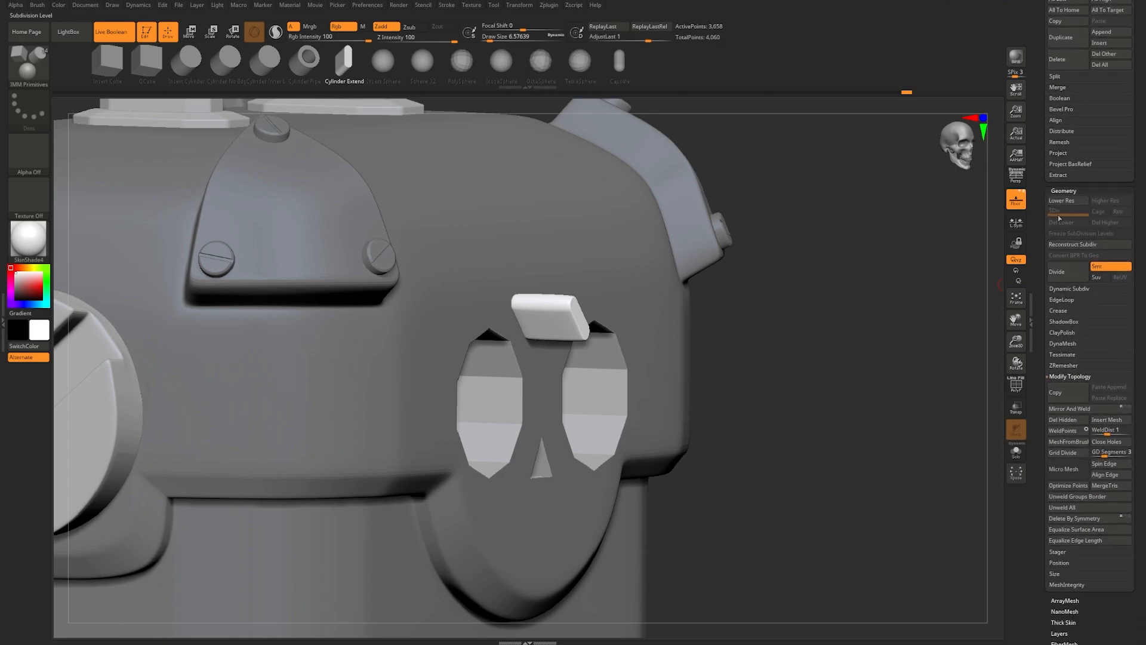
scroll(1044, 255, "up", 6)
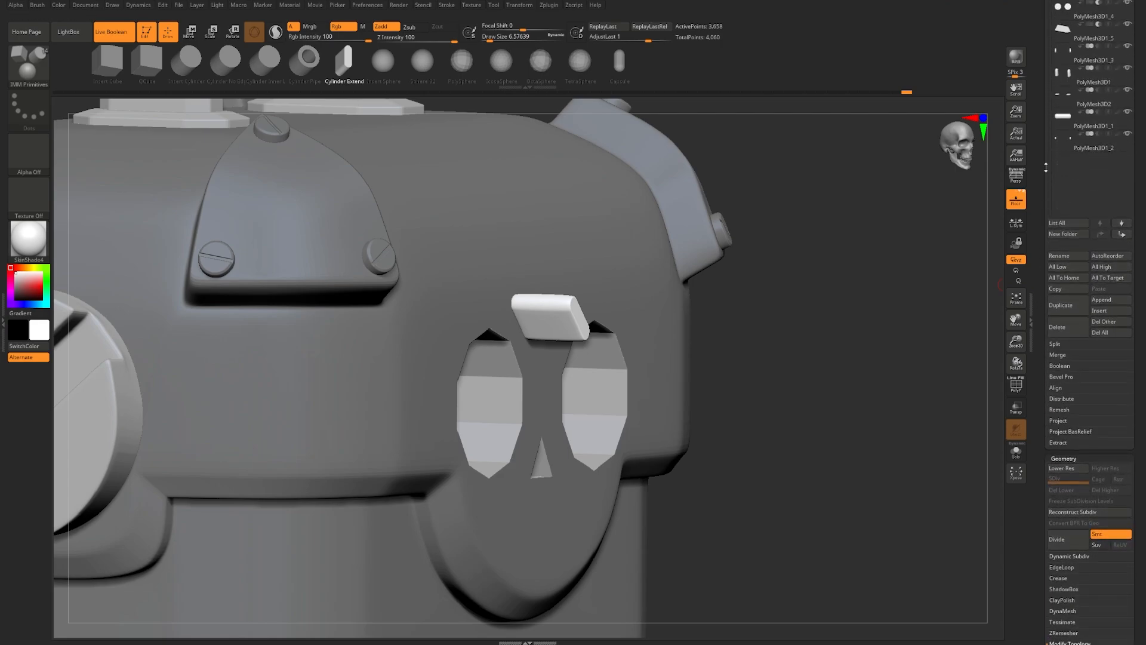
scroll(1043, 207, "up", 1)
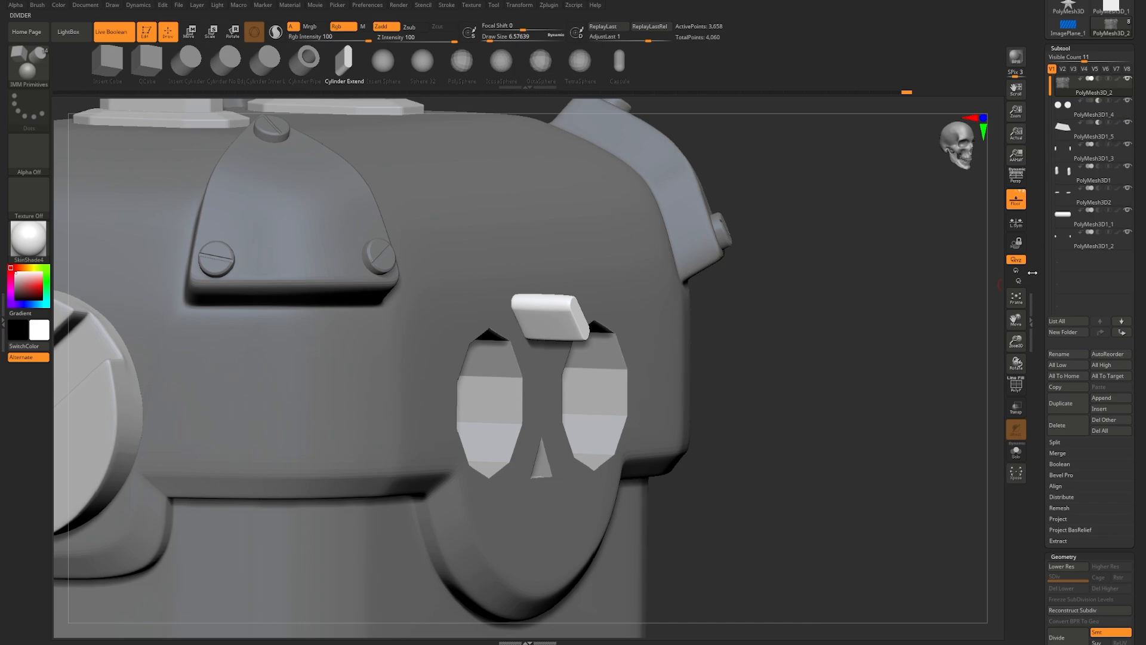
scroll(1035, 274, "down", 2)
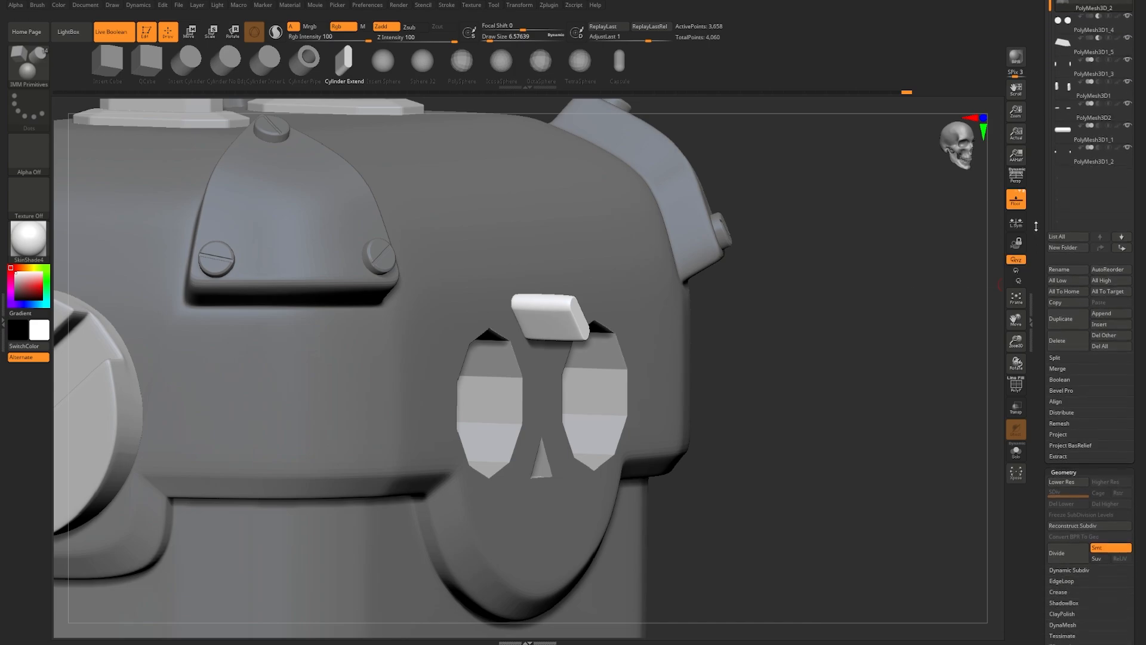
left_click(1055, 357)
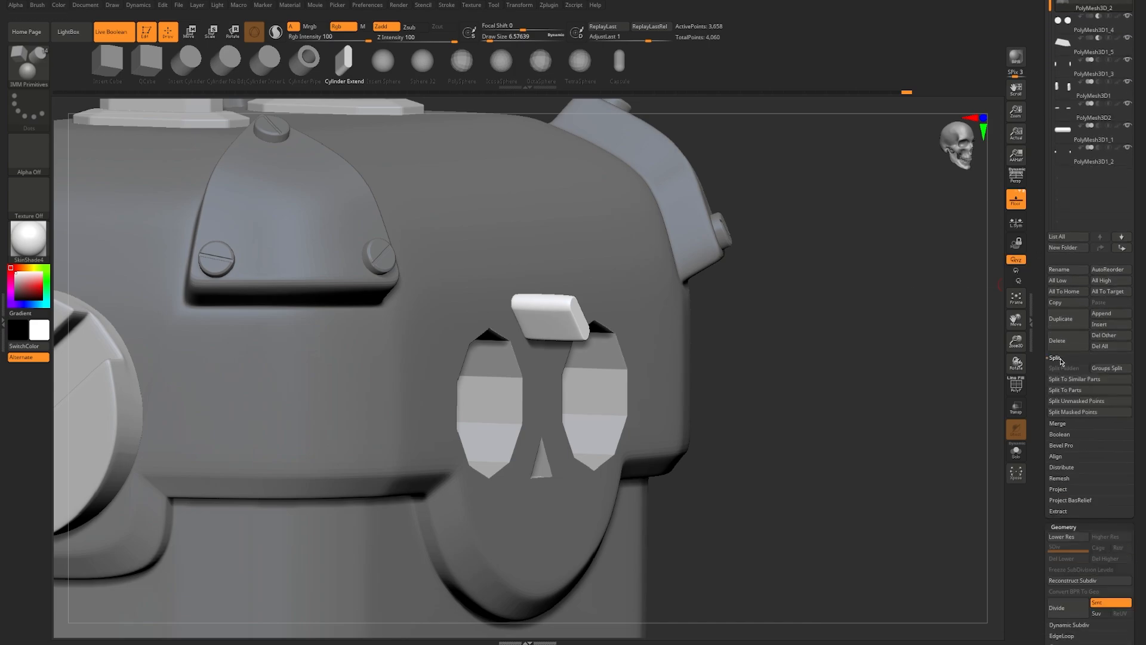
left_click(1083, 411)
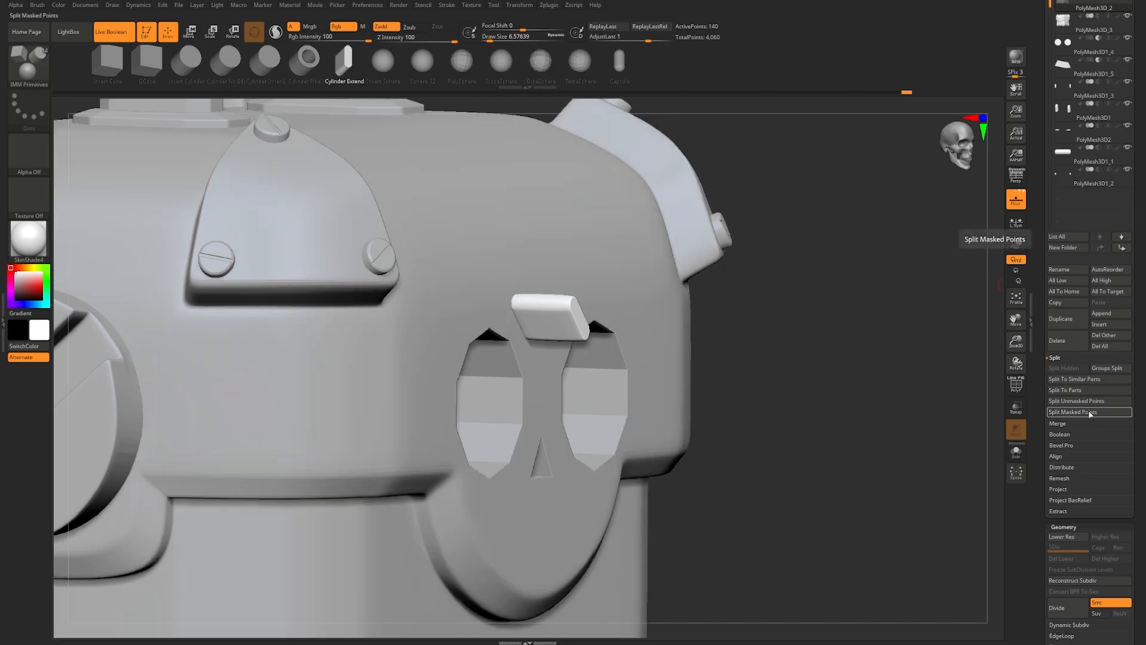
Step: Check the separated brow cylinder's wireframe and switch it to its lowest subdivision level
key("shift+f")
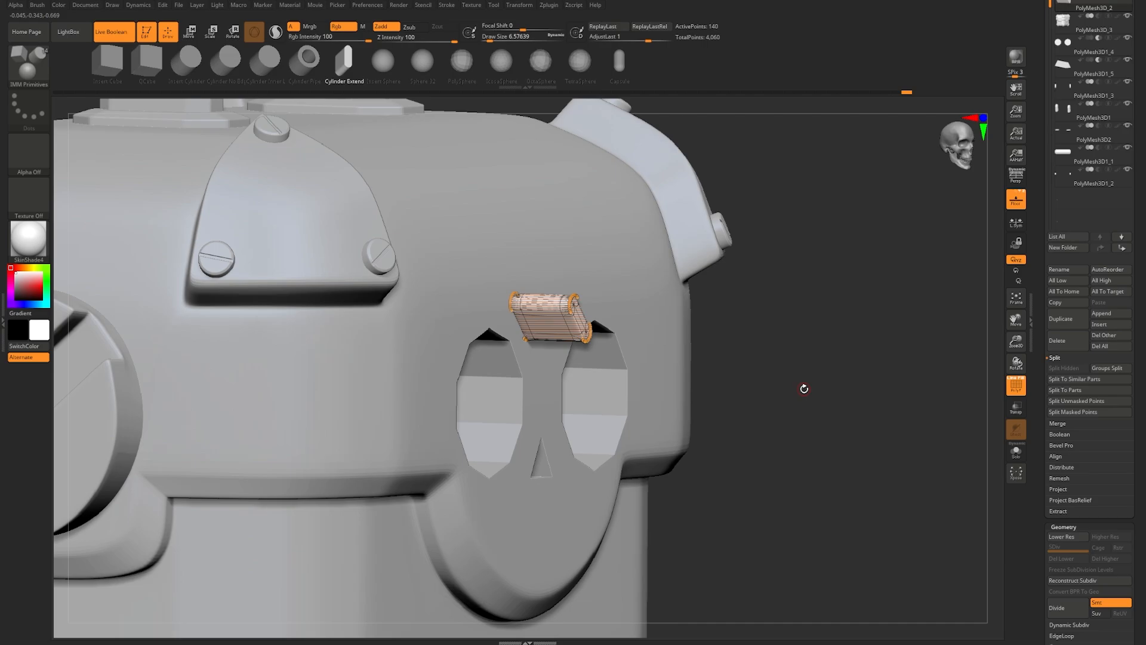
key("shift")
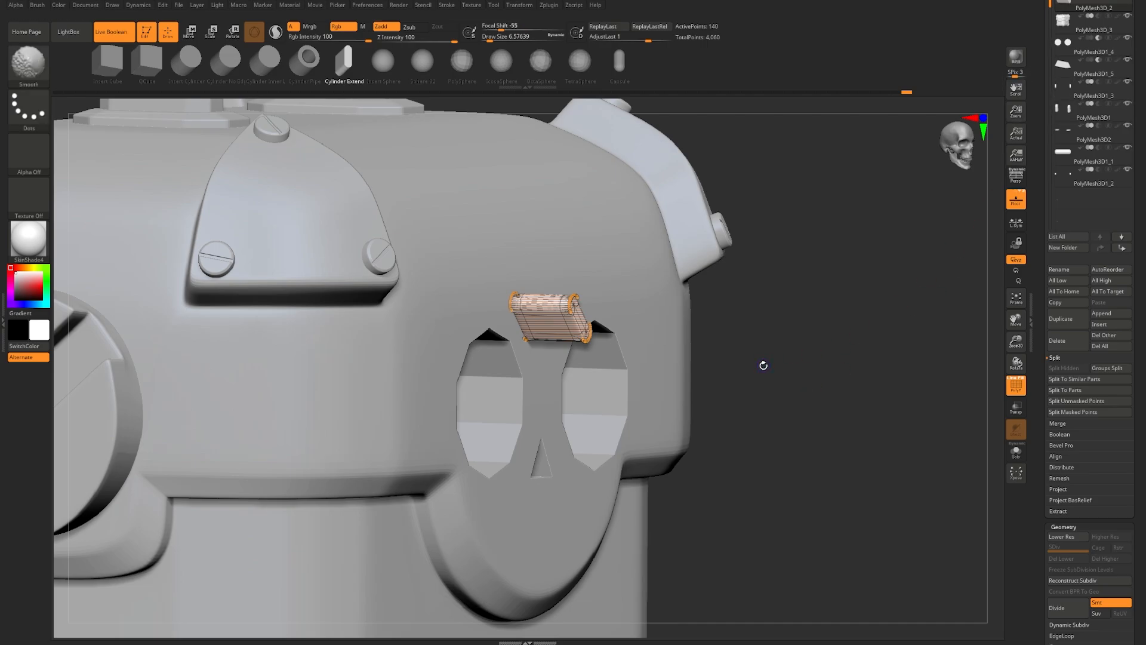
key("shift+f")
left_click_drag(763, 365, 664, 330, "shift")
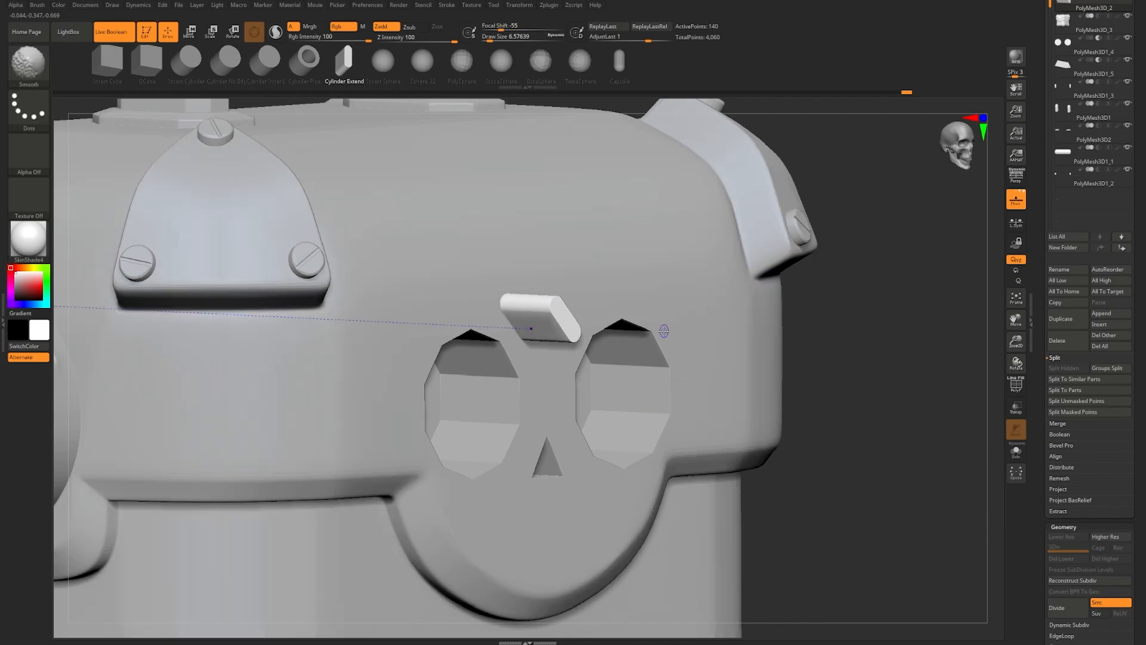
key("shift+f")
key("shift+f")
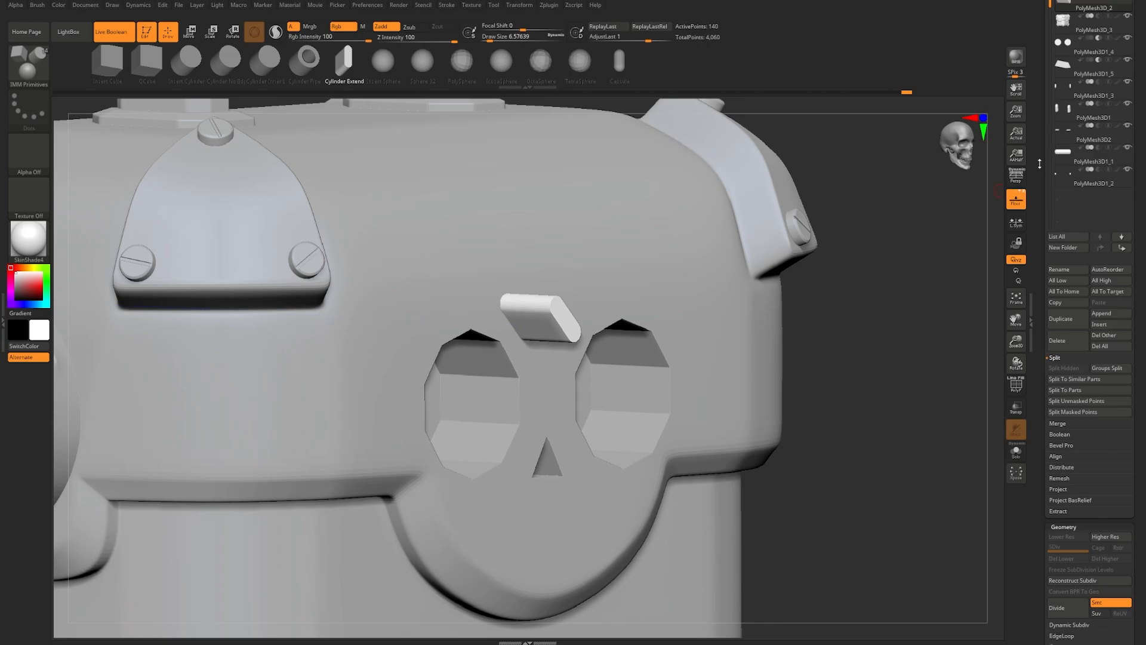
Step: Set the brow cylinder to Boolean subtraction and push it slightly into the chest's face
scroll(1066, 168, "up", 3)
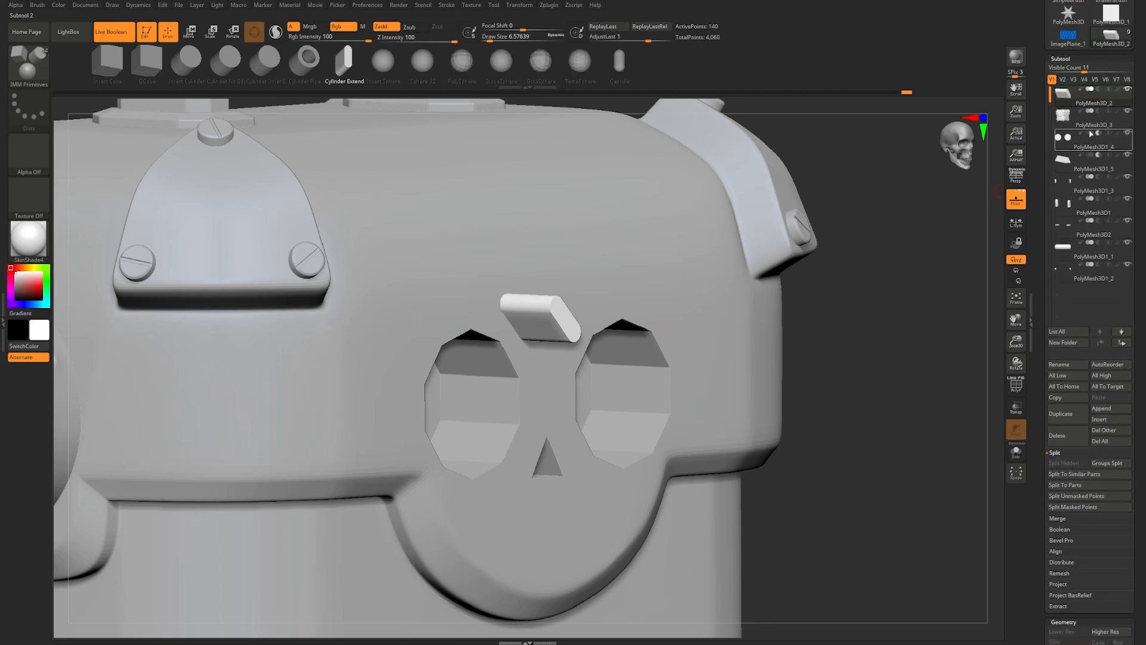
left_click(1102, 92)
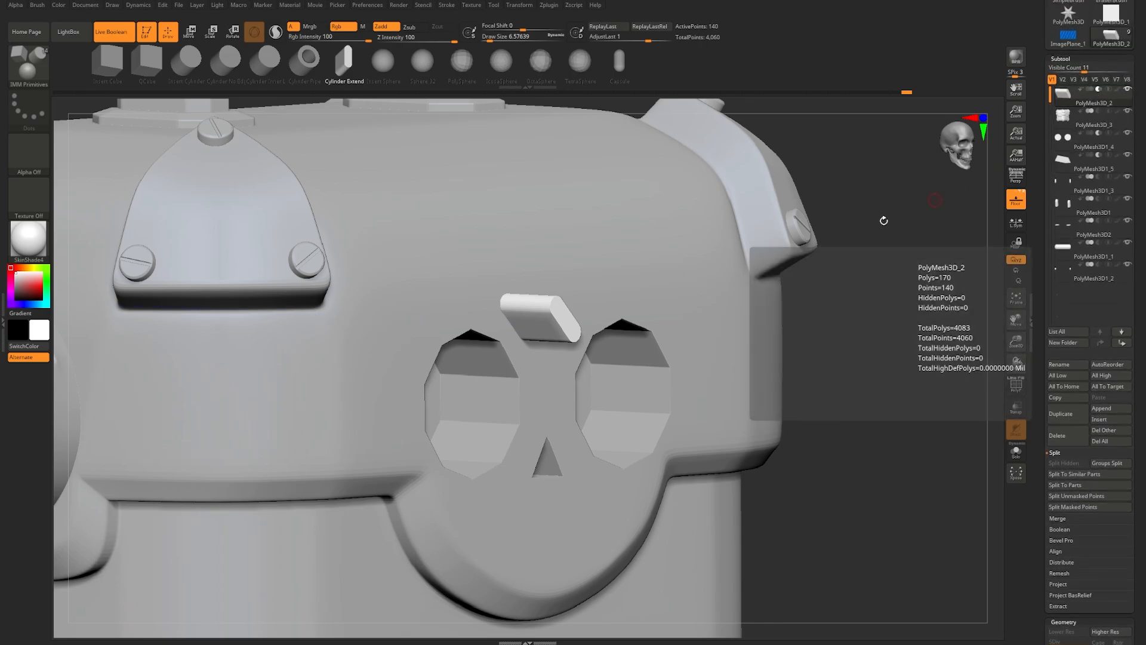
key("w")
left_click_drag(555, 318, 539, 320)
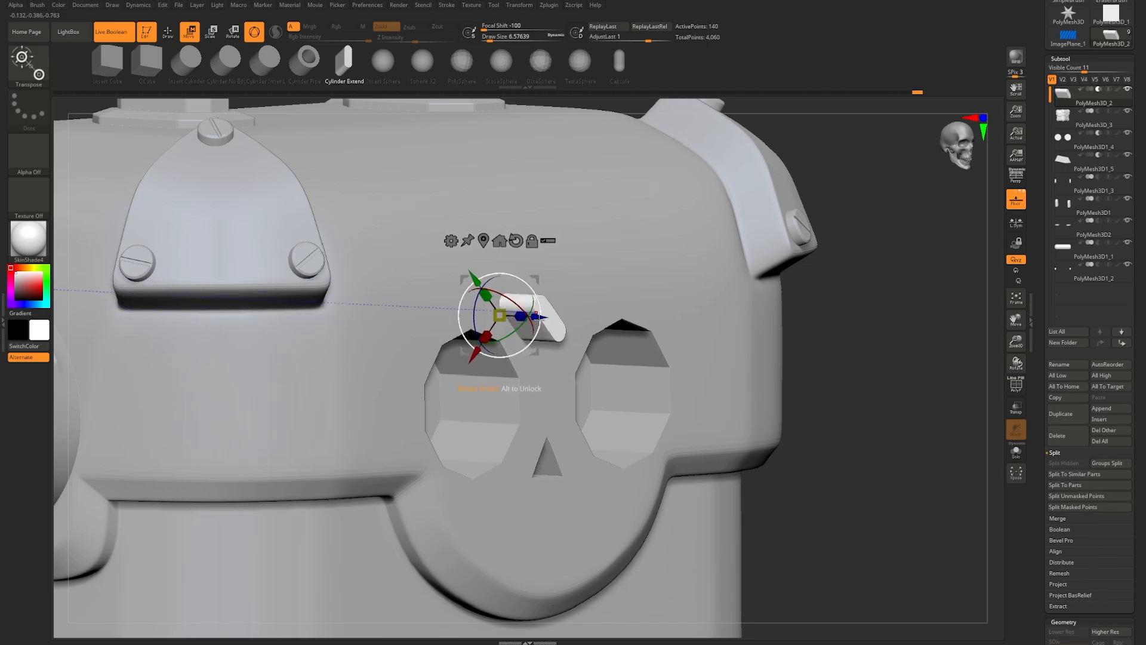
key("q")
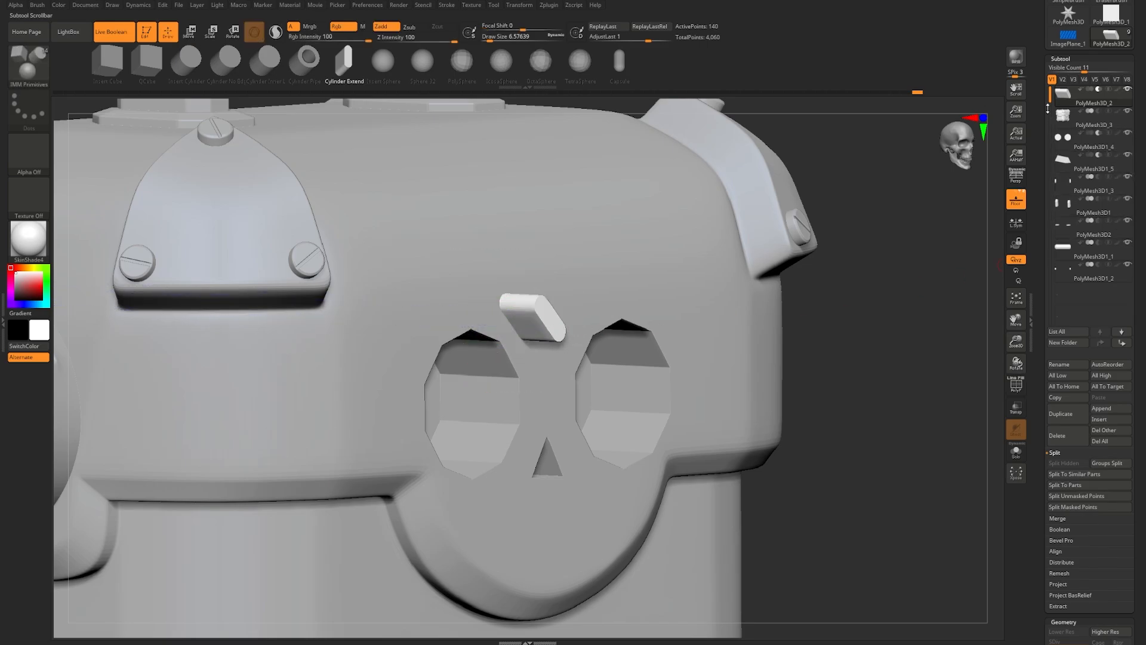
Step: Place the subtractive brow cylinder directly below the chest body in the subtool order
left_click_drag(1079, 108, 1099, 123)
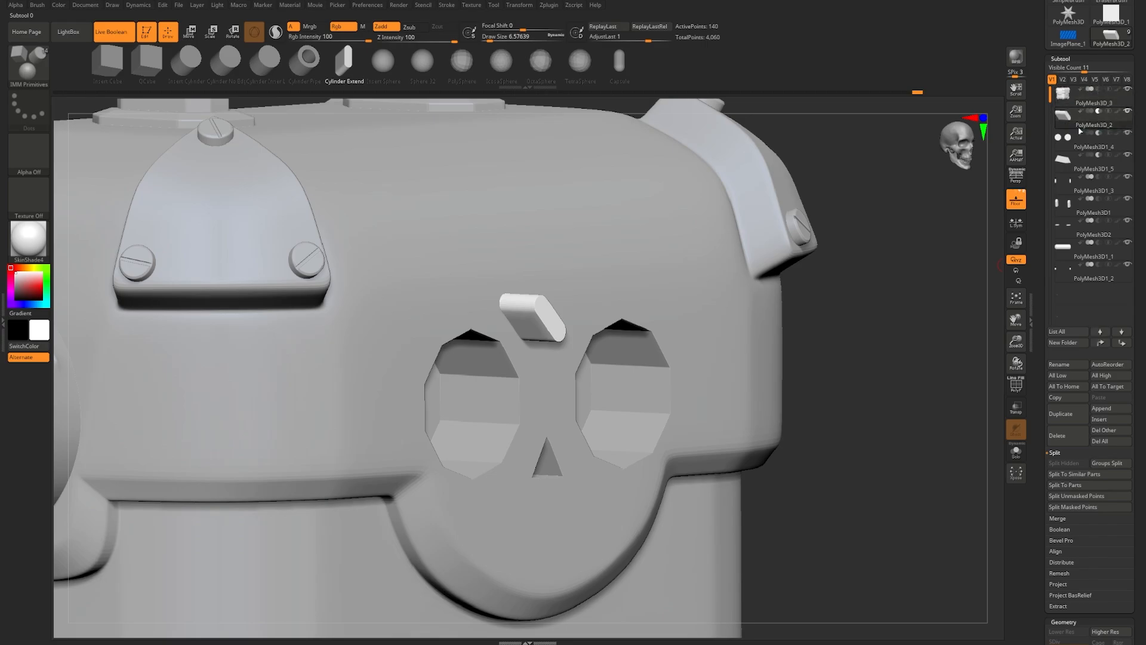
left_click(1099, 112)
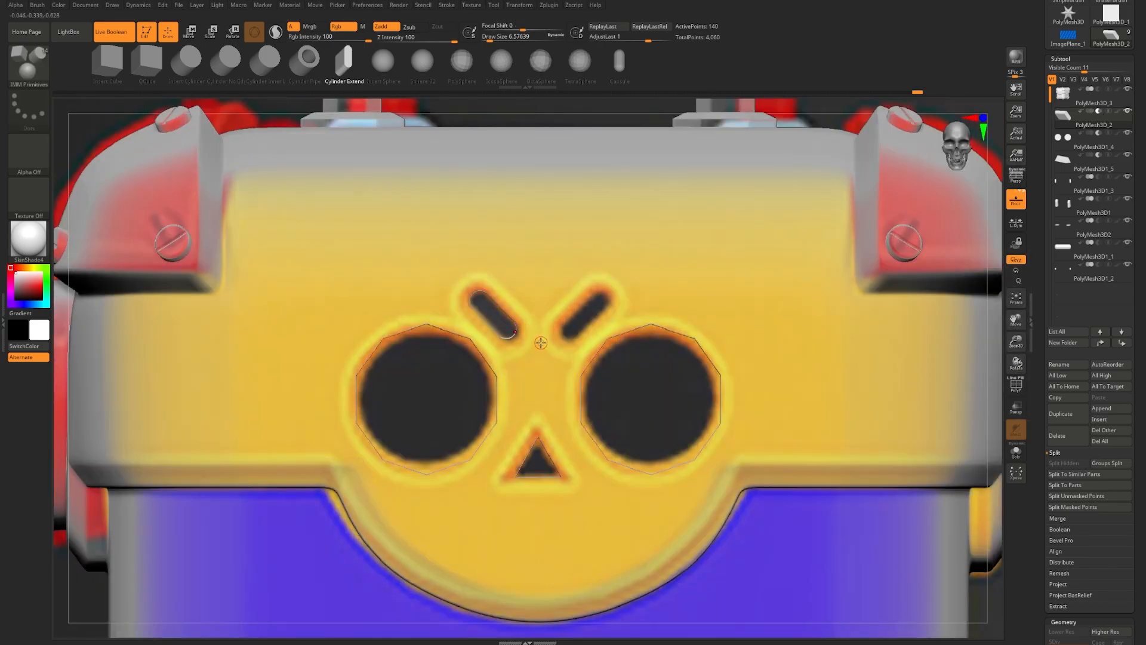
Step: Rotate and shift the brow cylinder slightly so it lines up with the eyebrow in the reference image
key("w")
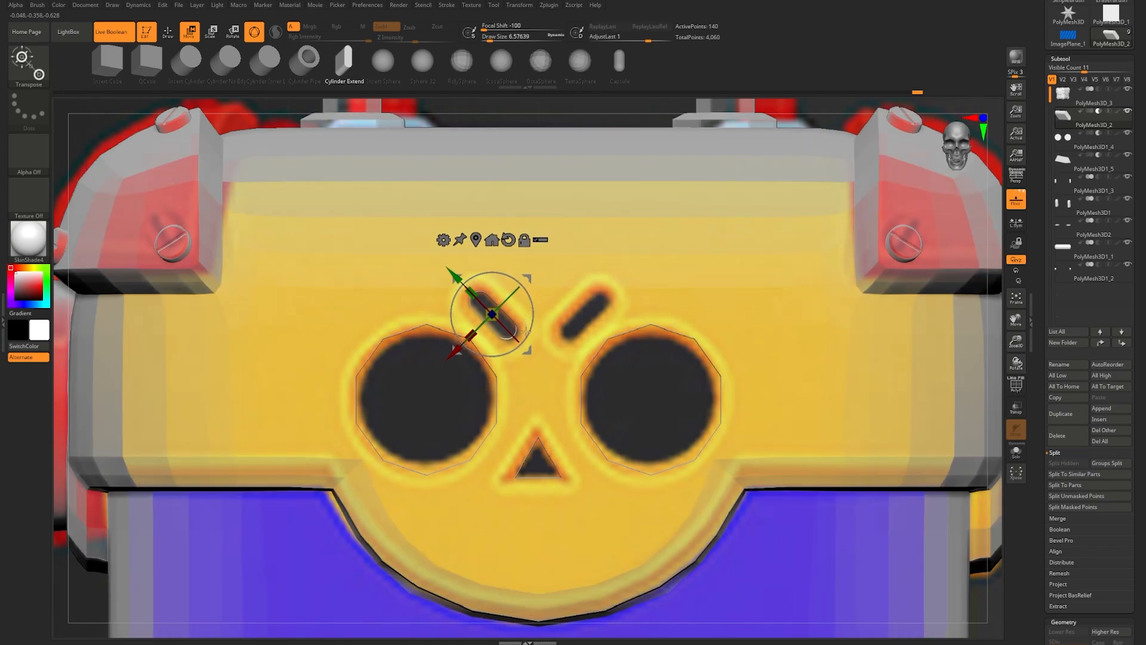
scroll(525, 330, "up", 2)
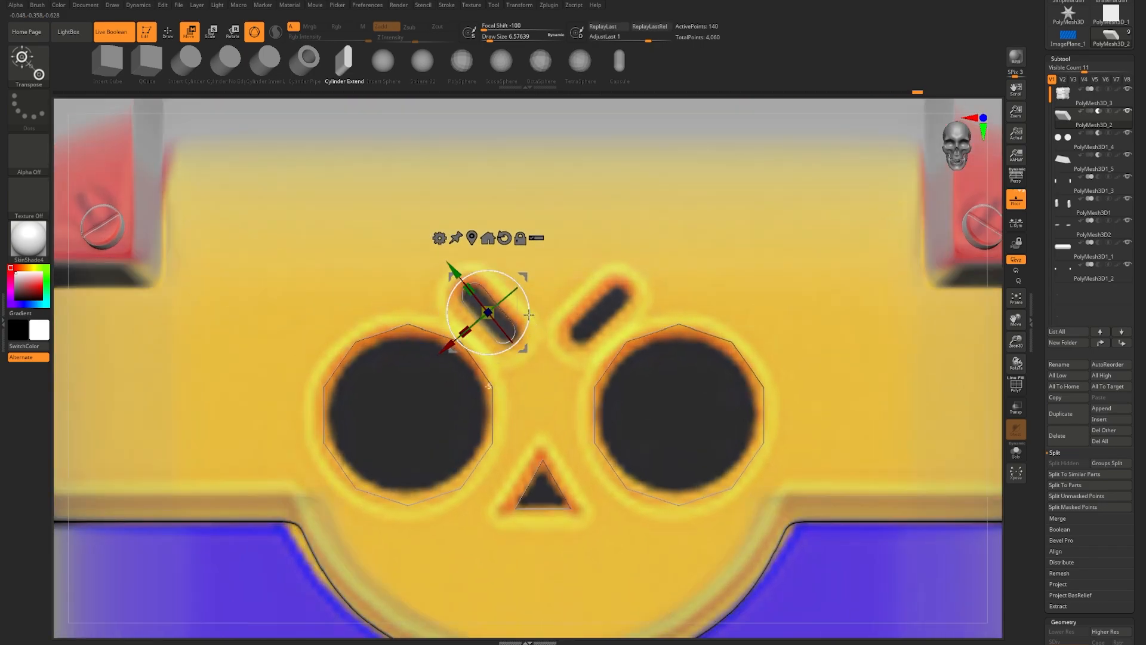
left_click_drag(528, 313, 528, 309, "shift")
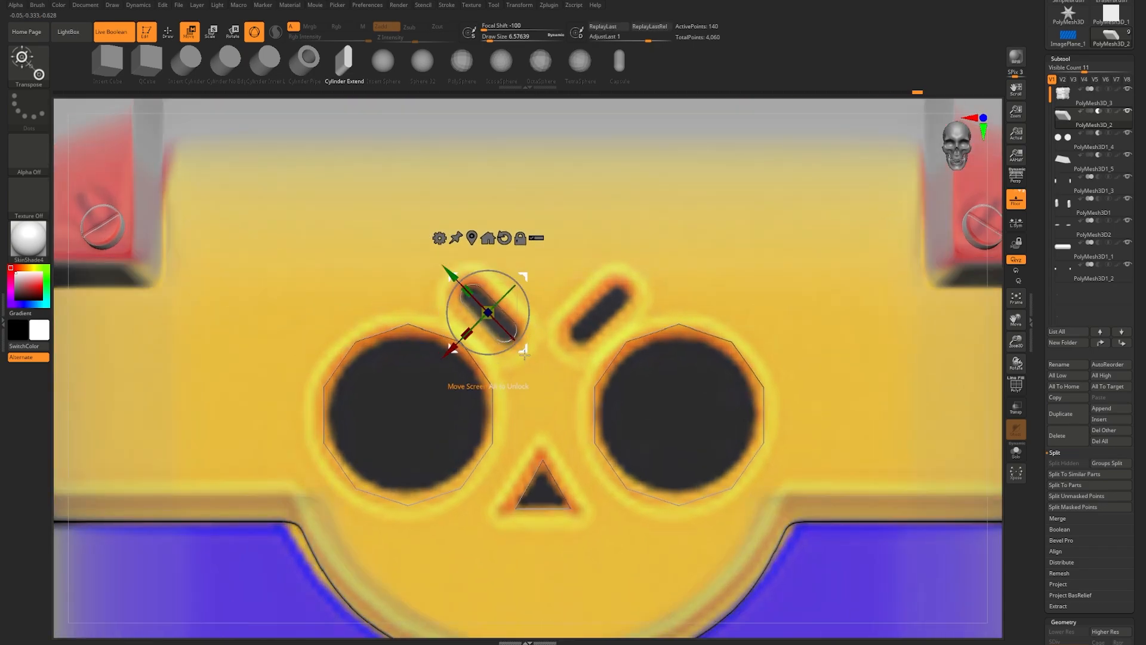
left_click_drag(524, 356, 525, 354)
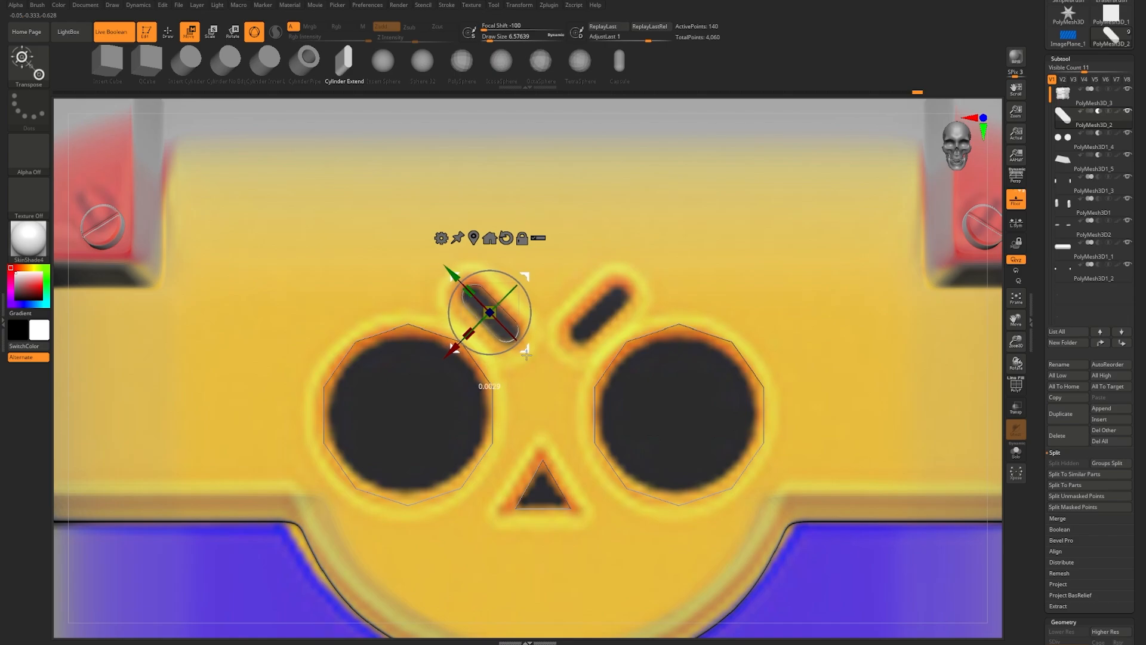
key("q")
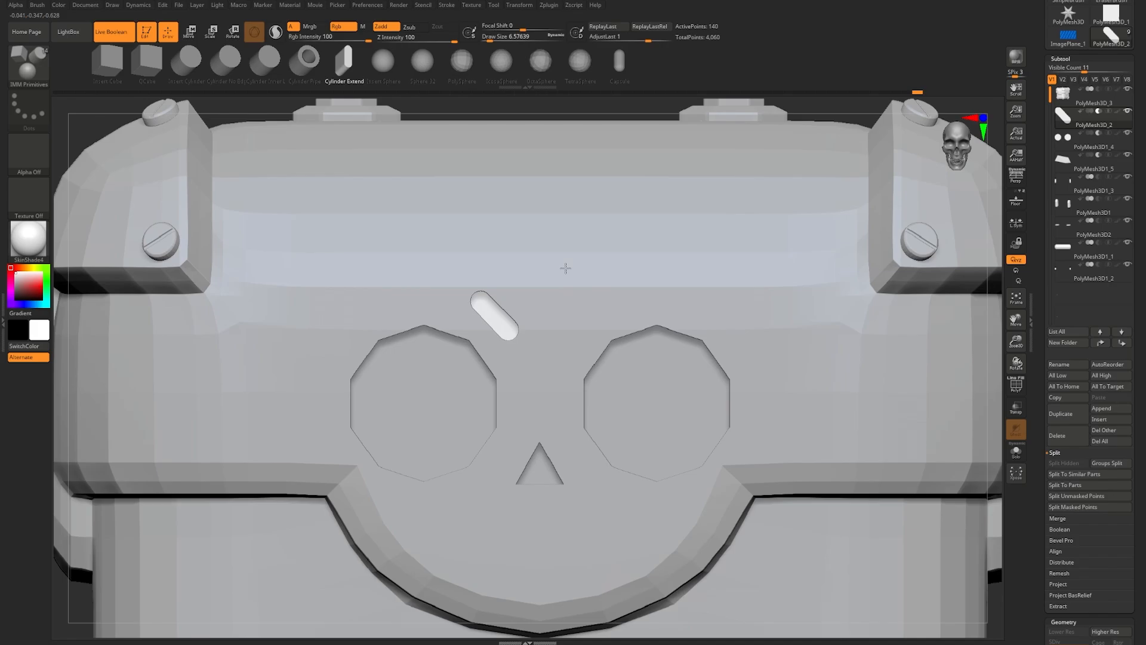
Step: Isolate the brow cylinder together with the eye cylinders and turn off Live Boolean
right_click_drag(565, 268, 574, 320, "ctrl")
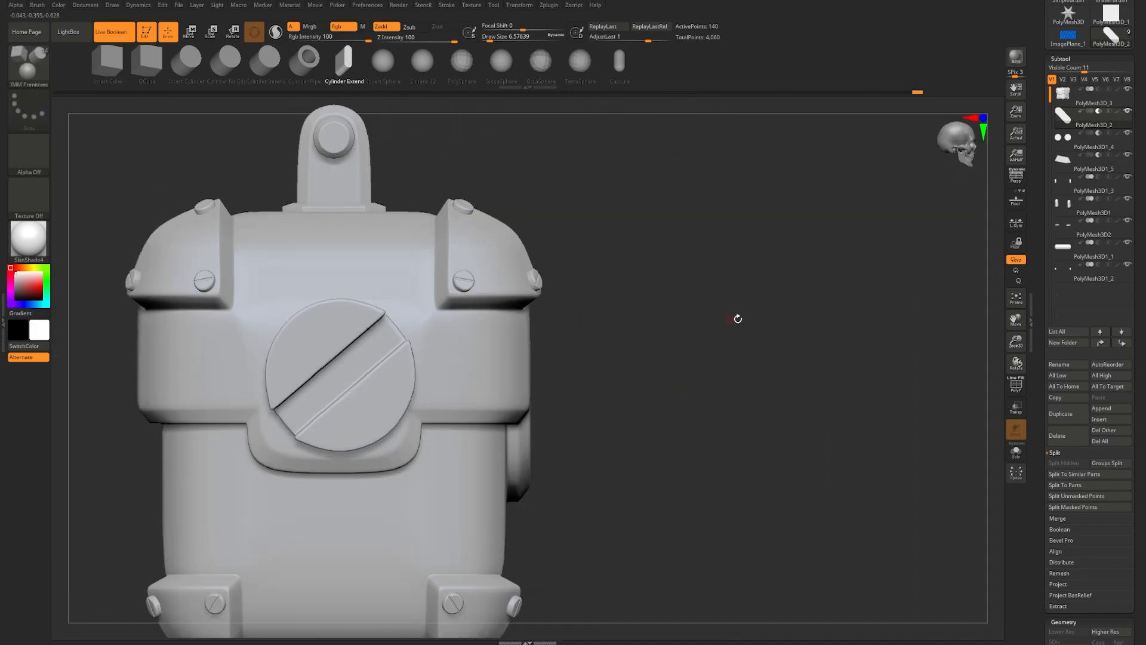
left_click(1128, 111, "shift")
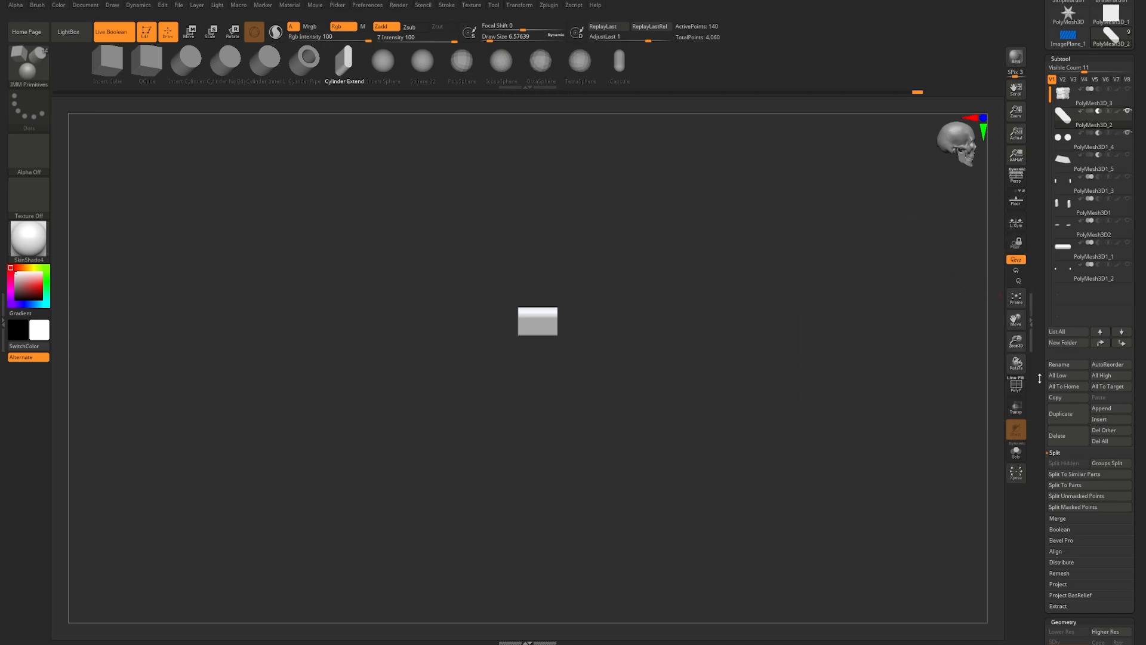
left_click_drag(724, 355, 734, 386, "alt")
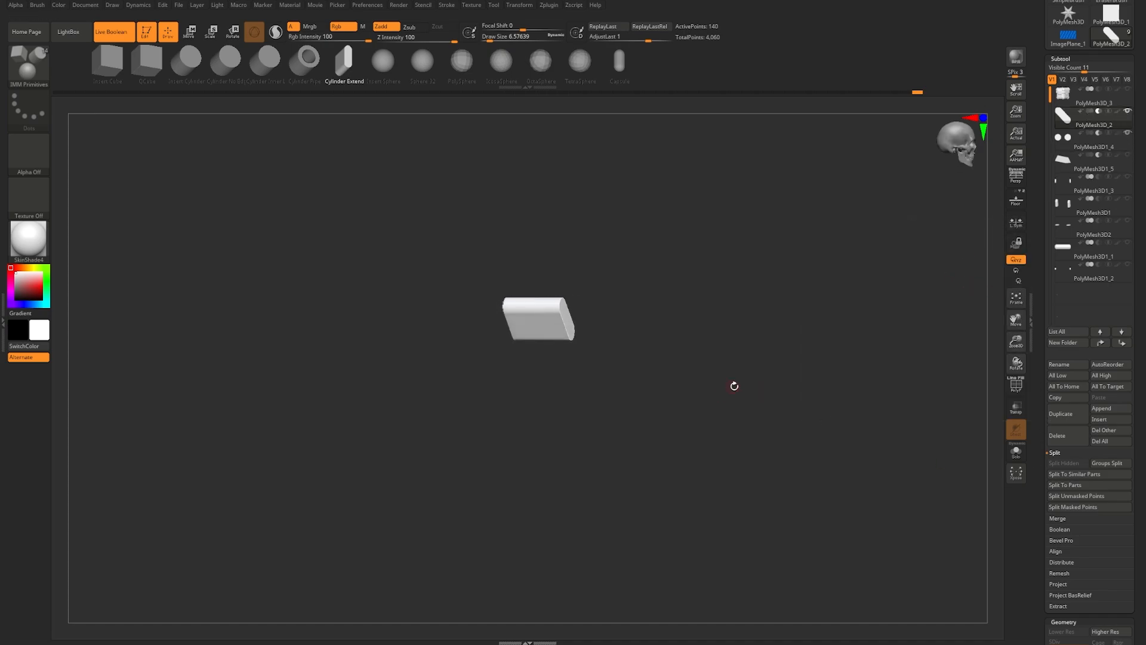
mouse_move(1128, 137)
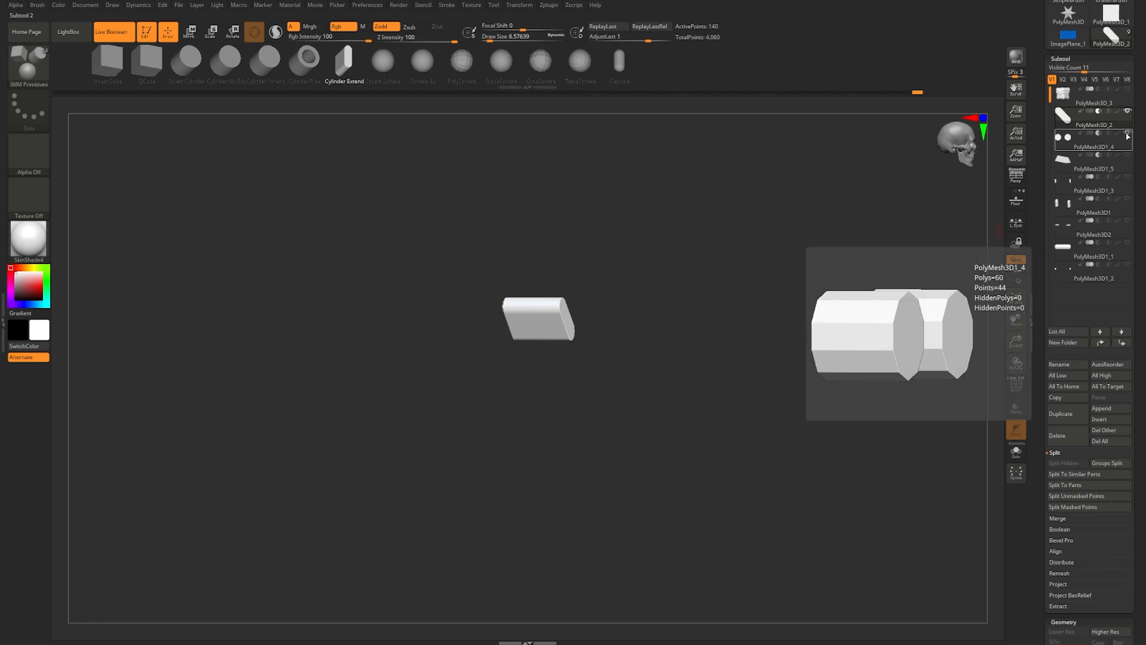
left_click(128, 33)
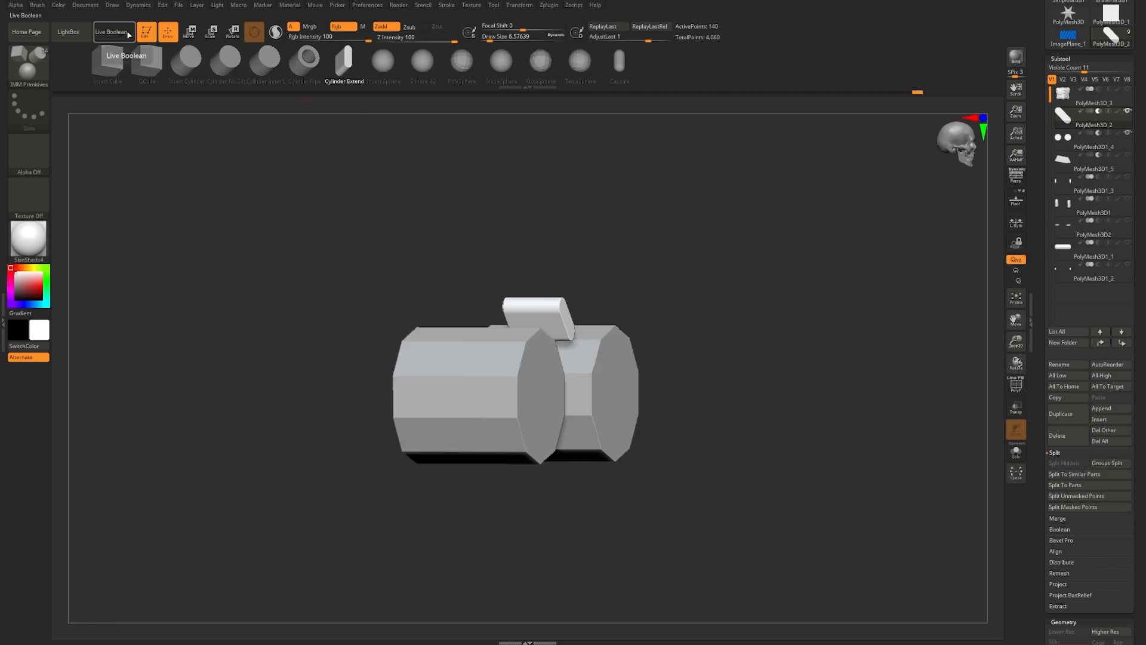
Step: Move and stretch the brow cylinder along its depth to match the eye cylinders' length and front face
left_click_drag(642, 310, 650, 314, "shift")
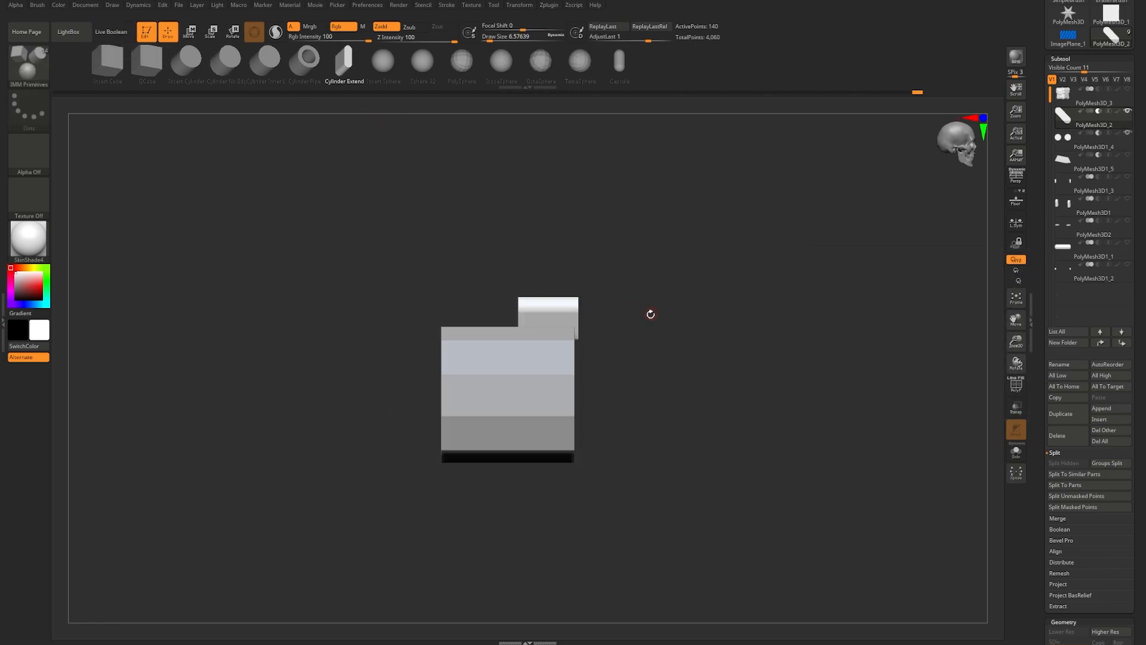
key("w")
left_click_drag(575, 316, 515, 330)
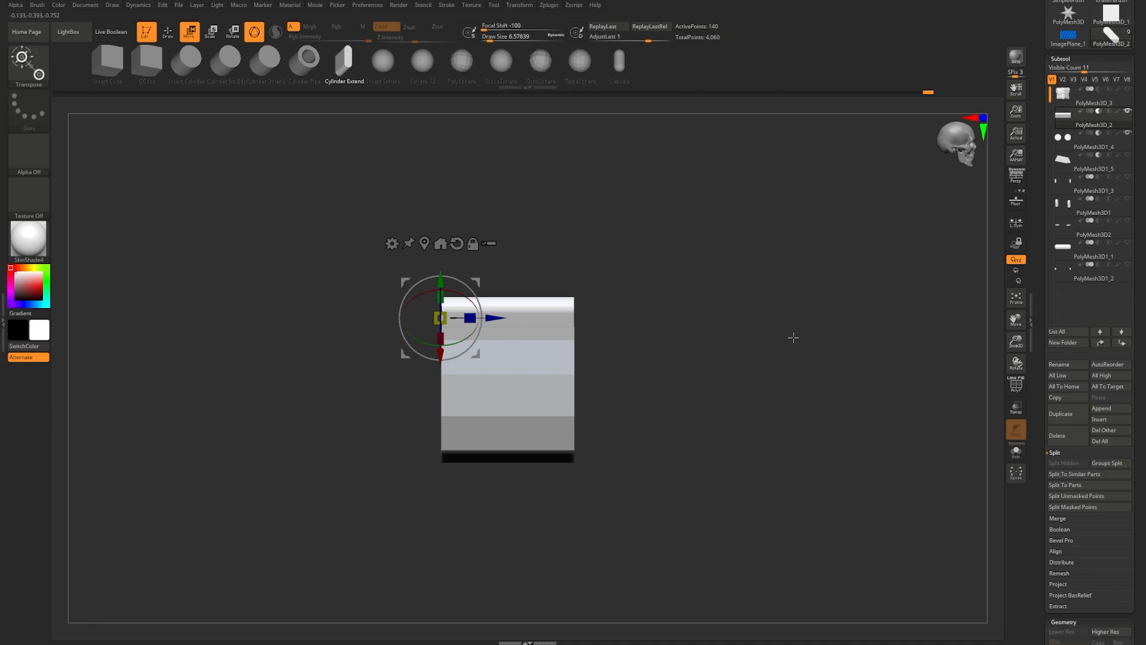
Step: Show all the chest subtools again, return to Draw mode and turn Live Boolean back on
left_click(1128, 134)
left_click(1127, 113)
left_click_drag(860, 317, 831, 320)
key("q")
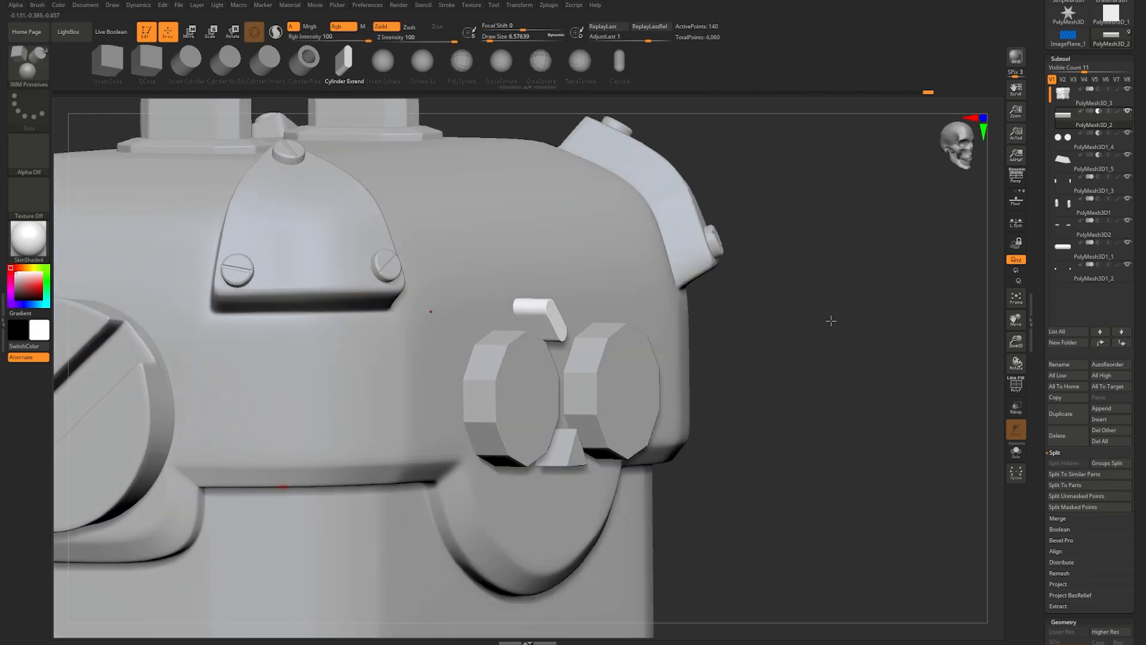
left_click(117, 31)
right_click_drag(642, 318, 614, 320)
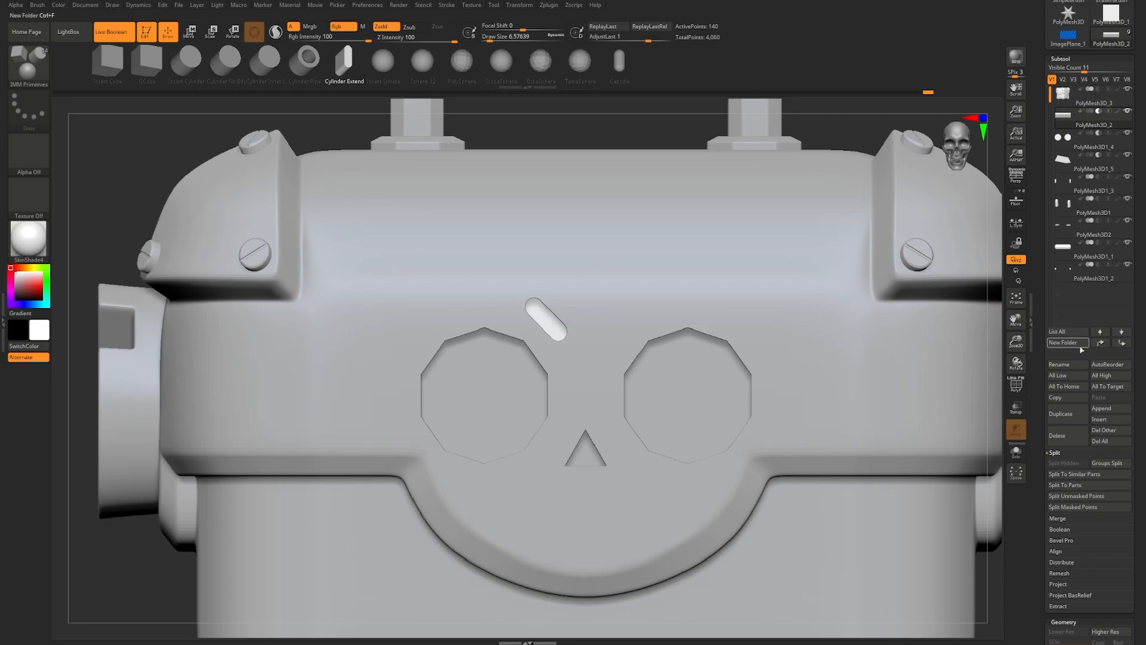
Step: Mirror and weld the brow cylinder across the skull face so both eyebrow slots are cut
mouse_move(1037, 394)
left_mouse_down()
mouse_move(1032, 320)
mouse_move(1037, 397)
left_mouse_up()
left_click(1060, 399)
left_click(1069, 431)
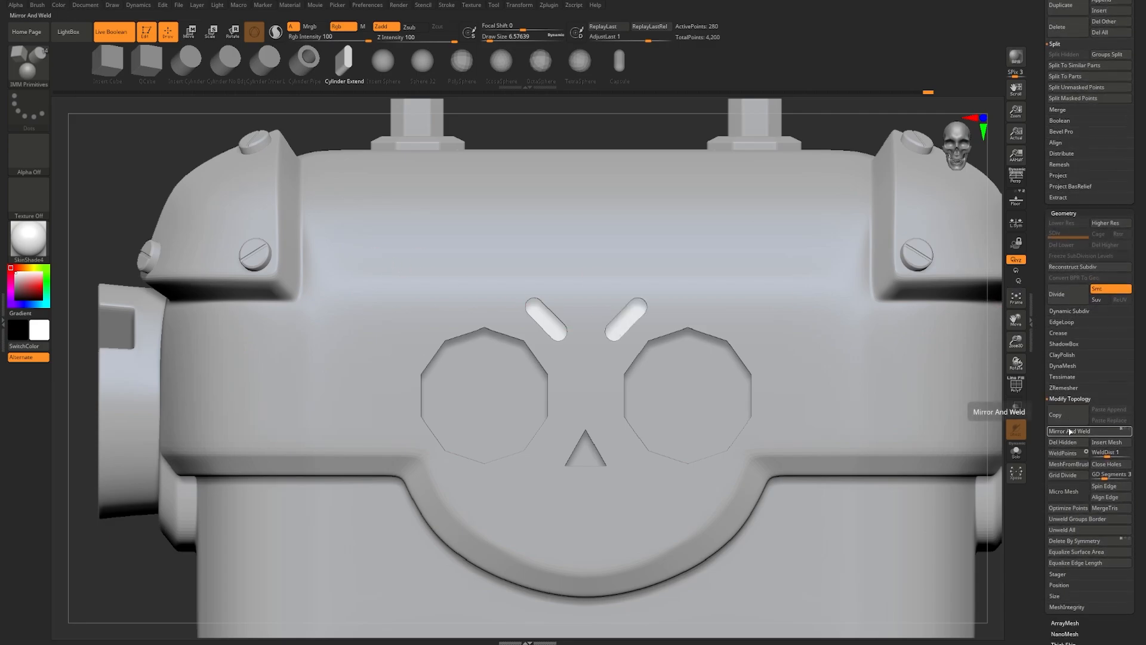
right_click_drag(619, 360, 595, 330, "alt")
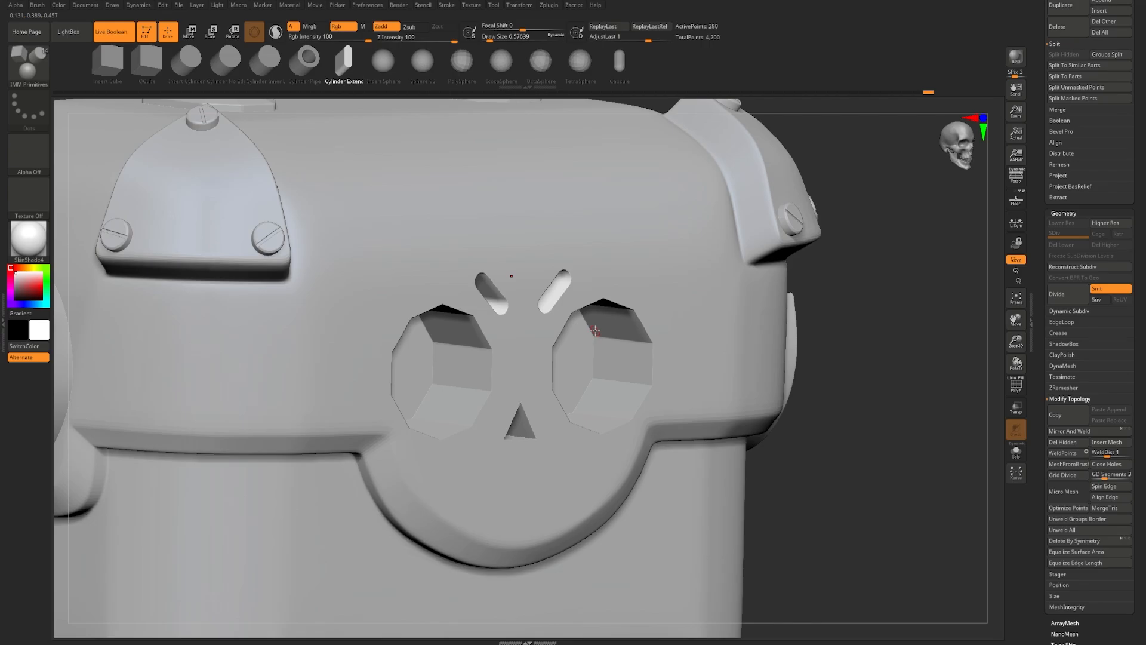
Step: Switch to the MegaBox_Reference.png image viewer, enlarge the image and examine the skull face's eyes and brows
key("alt+Tab")
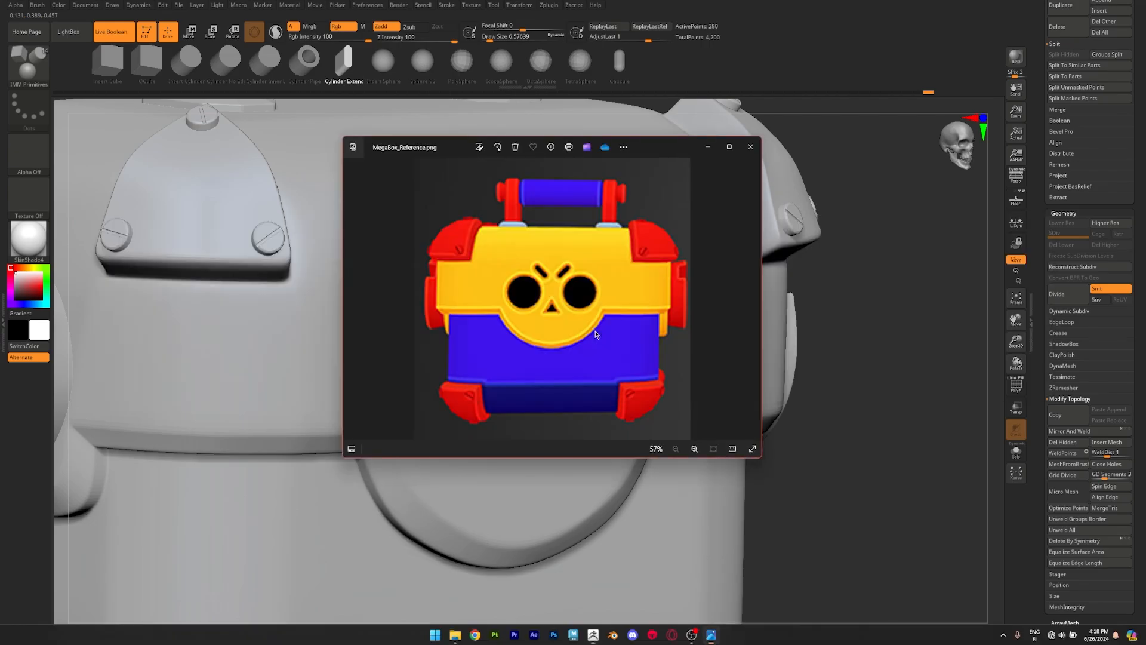
left_click(729, 147)
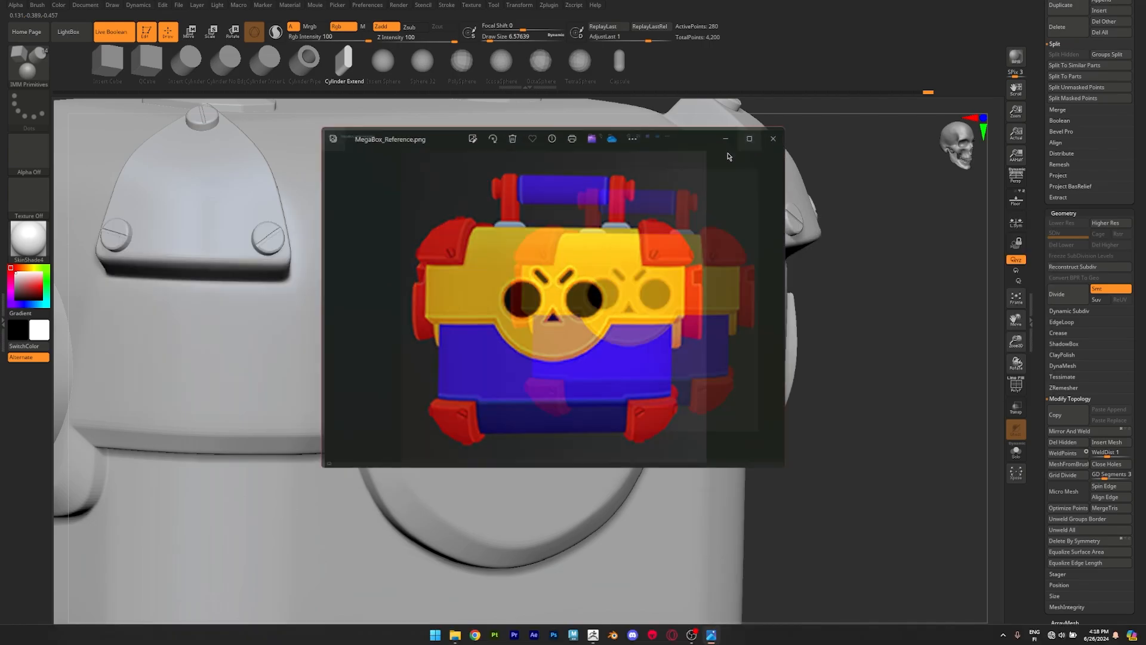
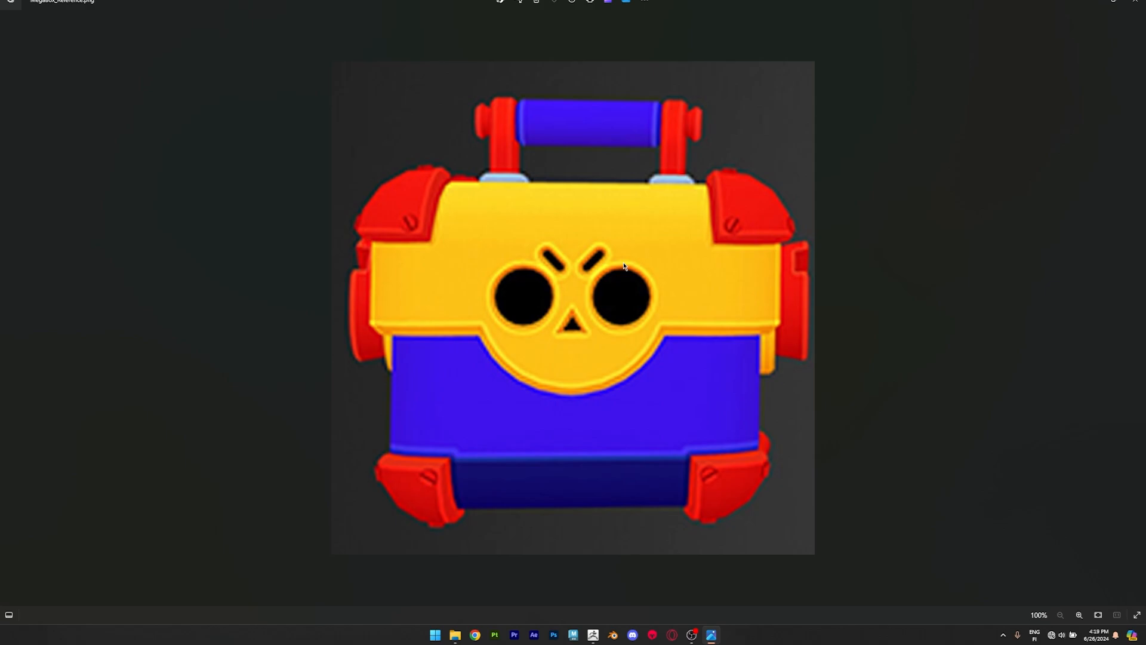
key("alt+Tab")
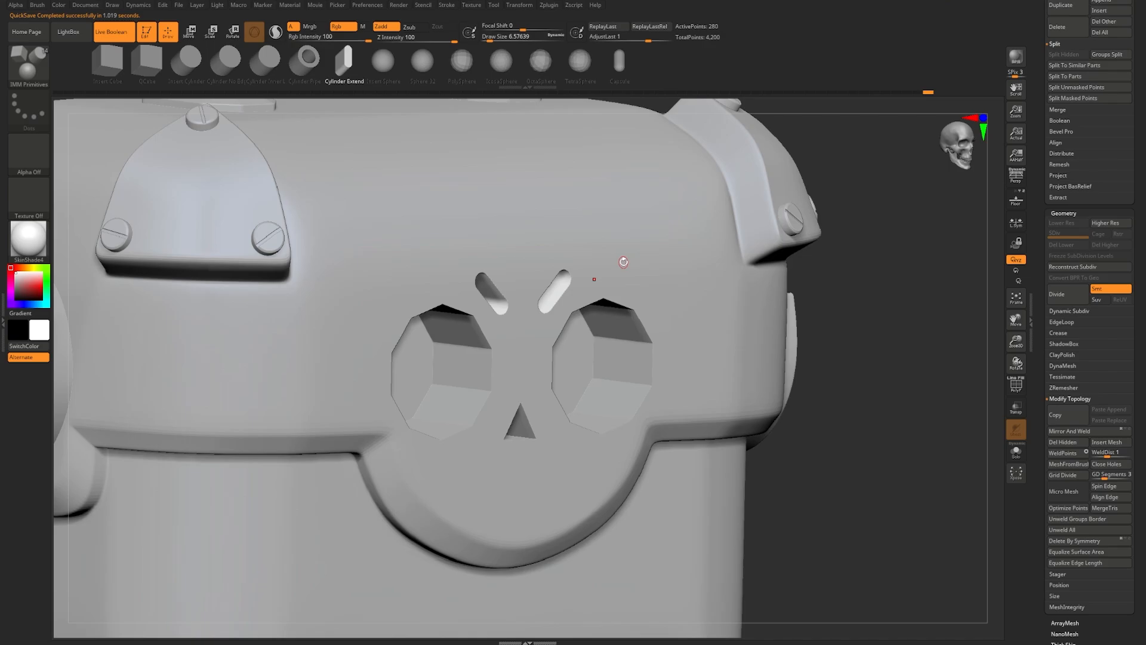
Step: Isolate the eye cylinders in ZBrush and duplicate them as a new subtool
left_click(613, 350, "alt")
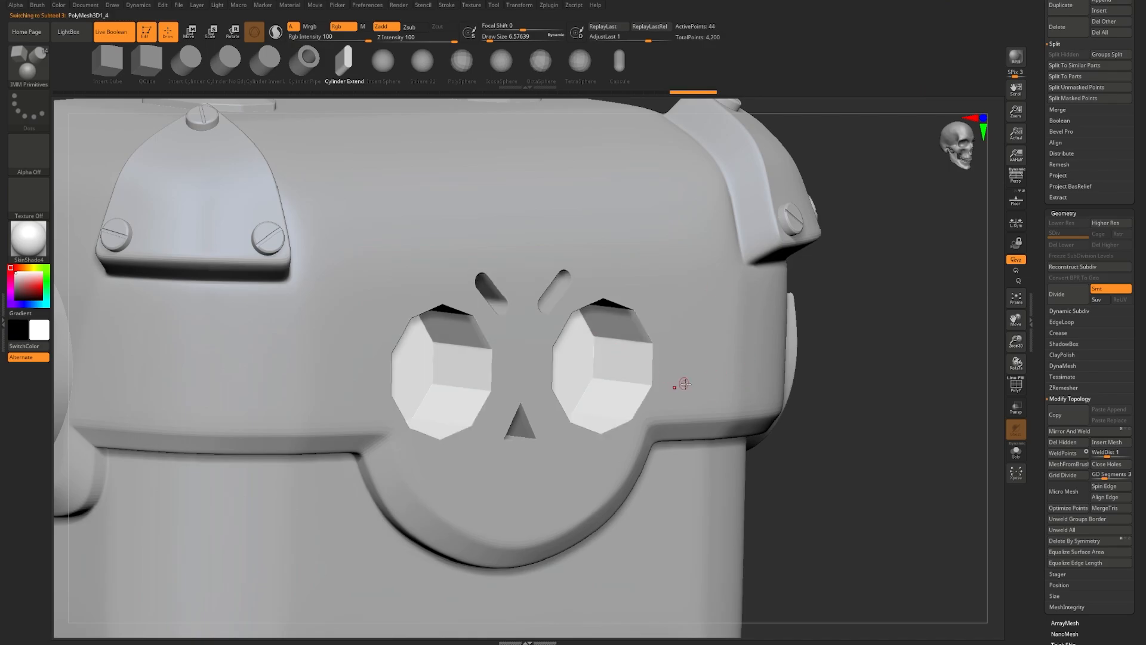
left_click(1016, 452)
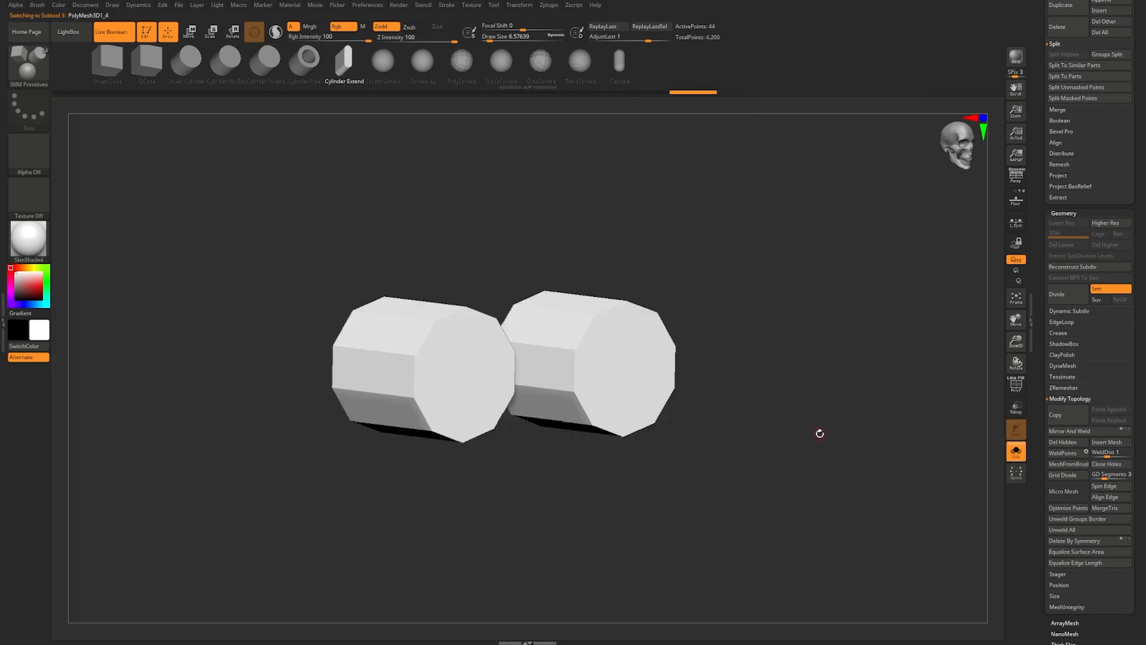
left_click_drag(819, 434, 839, 432, "shift")
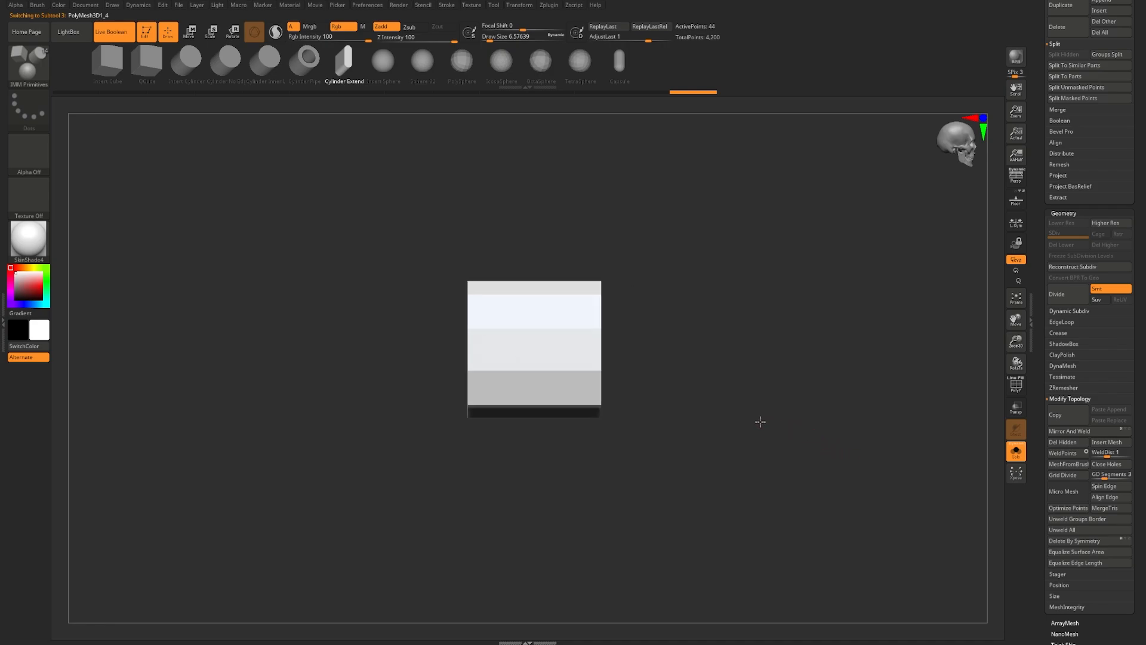
key("w")
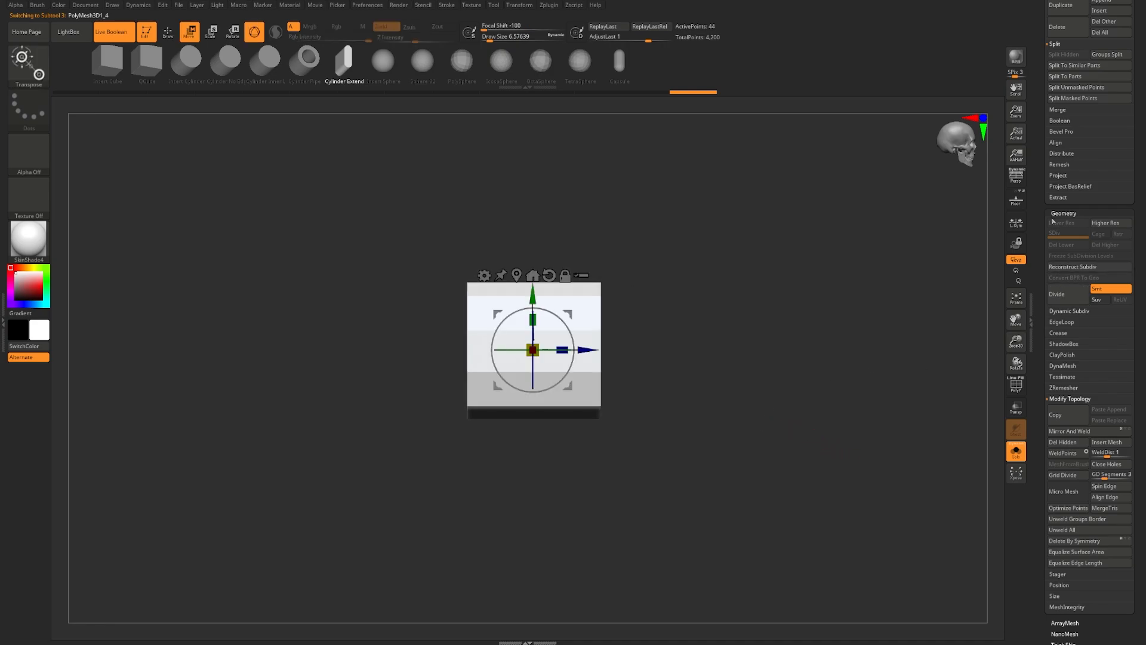
scroll(1053, 227, "up", 5)
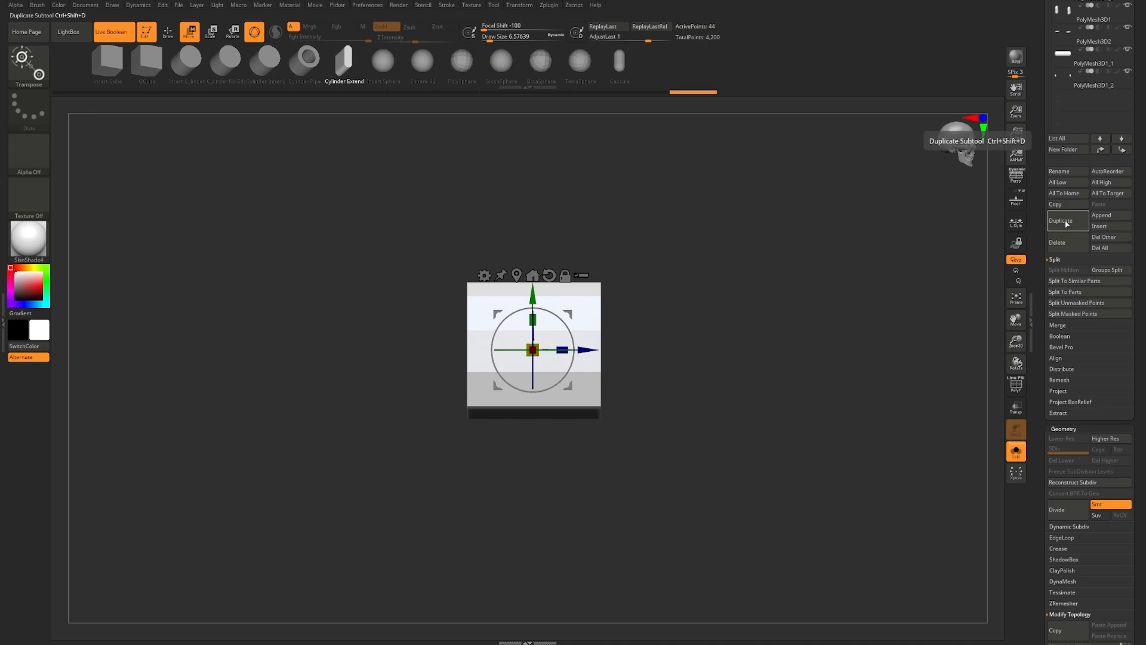
left_click(1050, 222)
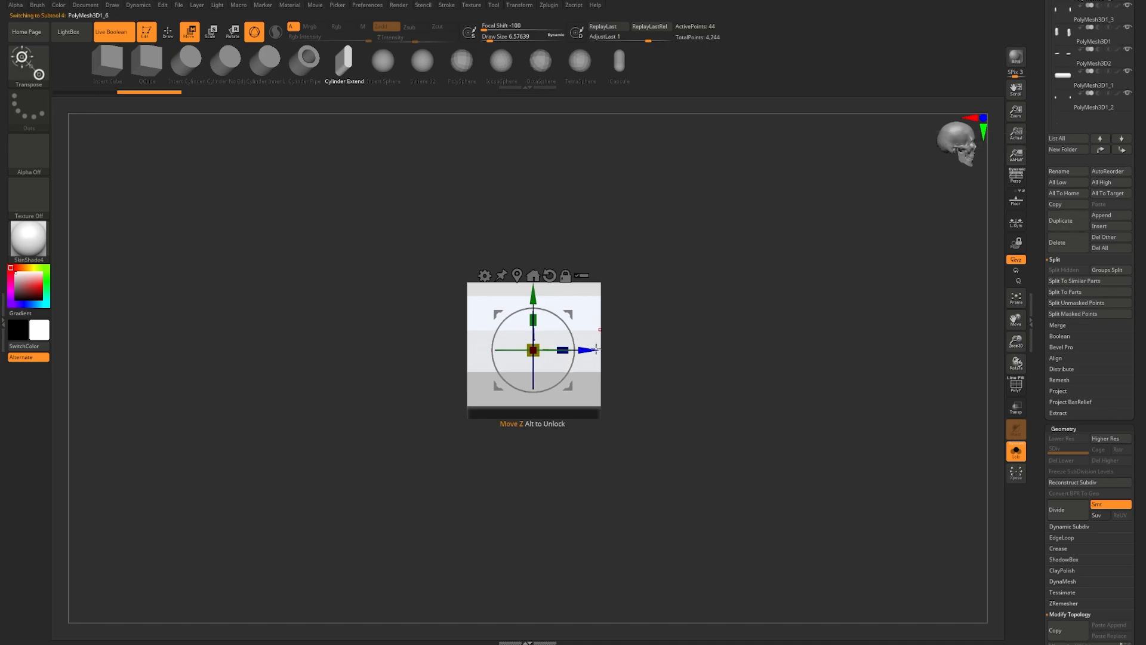
Step: Move the duplicated eye cylinders forward along Z and scale them in depth into thin discs
left_click_drag(596, 349, 734, 359)
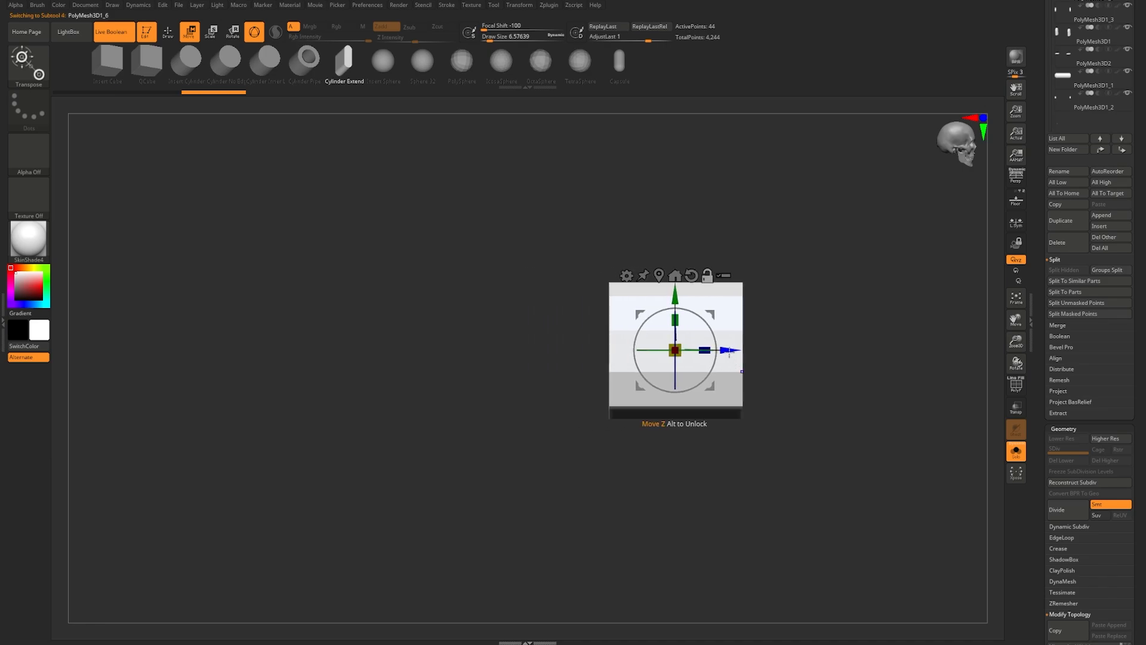
left_click_drag(728, 353, 660, 352)
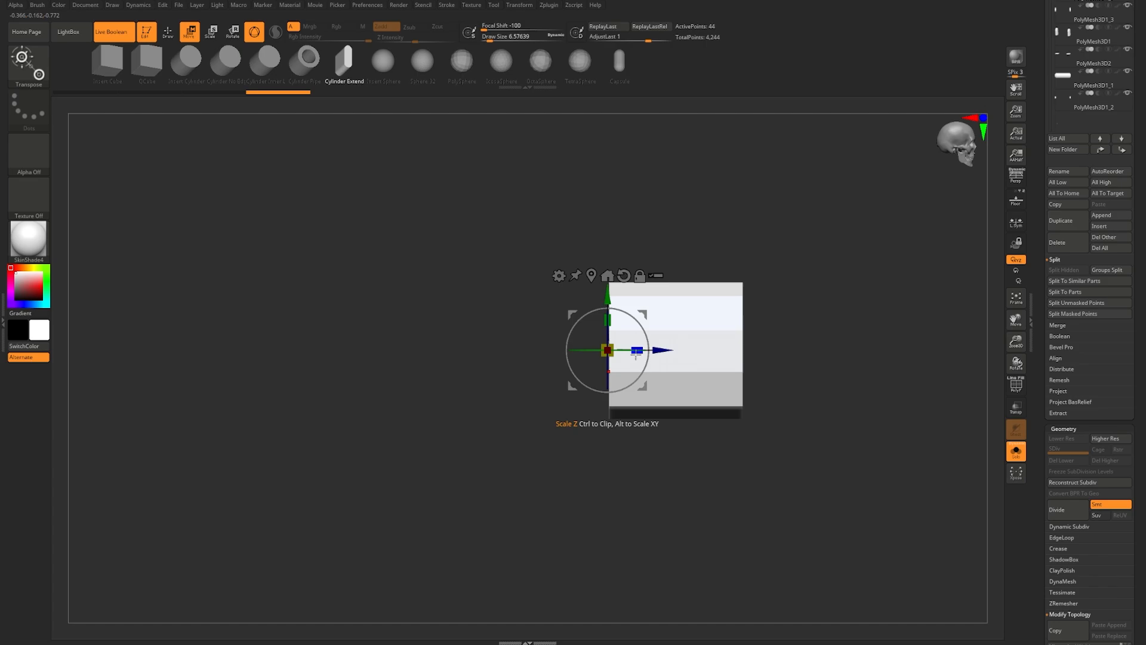
left_click_drag(636, 353, 532, 361)
key("q")
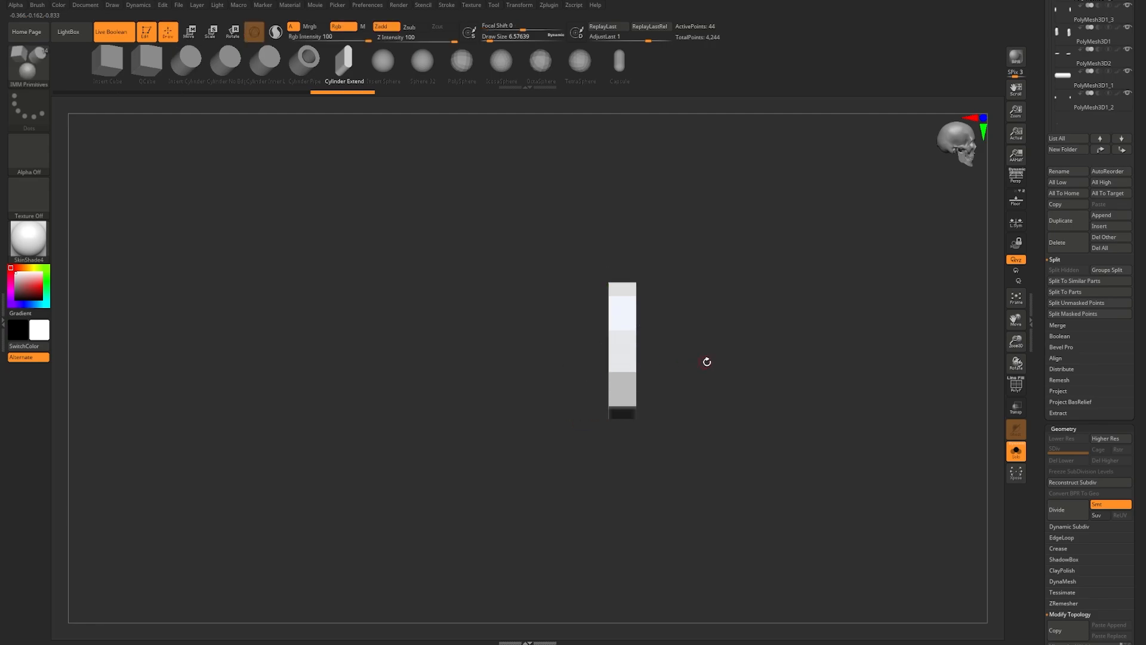
left_click_drag(723, 359, 721, 390)
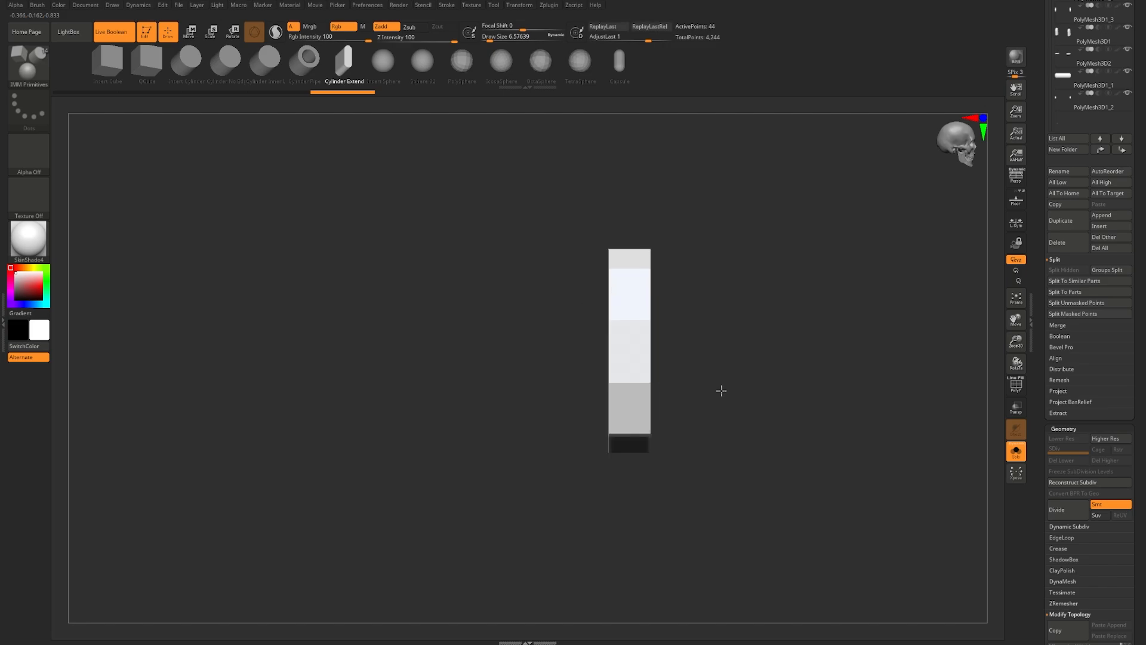
Step: Show the whole chest again and move the eye discs back along Z until they sit slightly proud of its front surface
left_click(1016, 452)
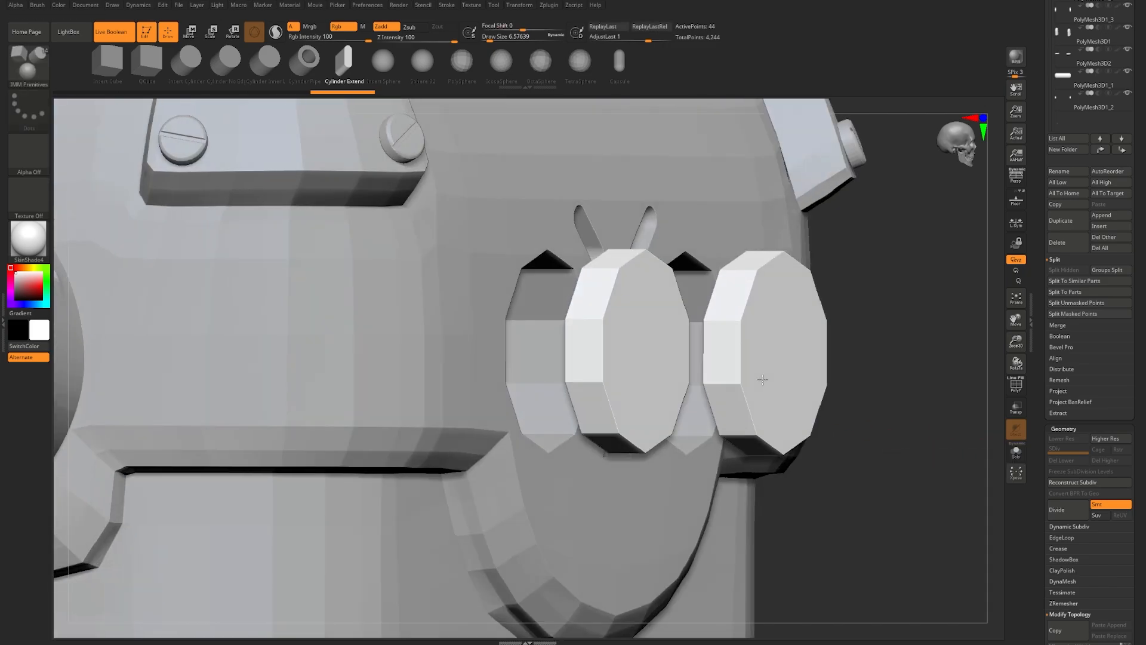
left_click_drag(762, 379, 760, 336)
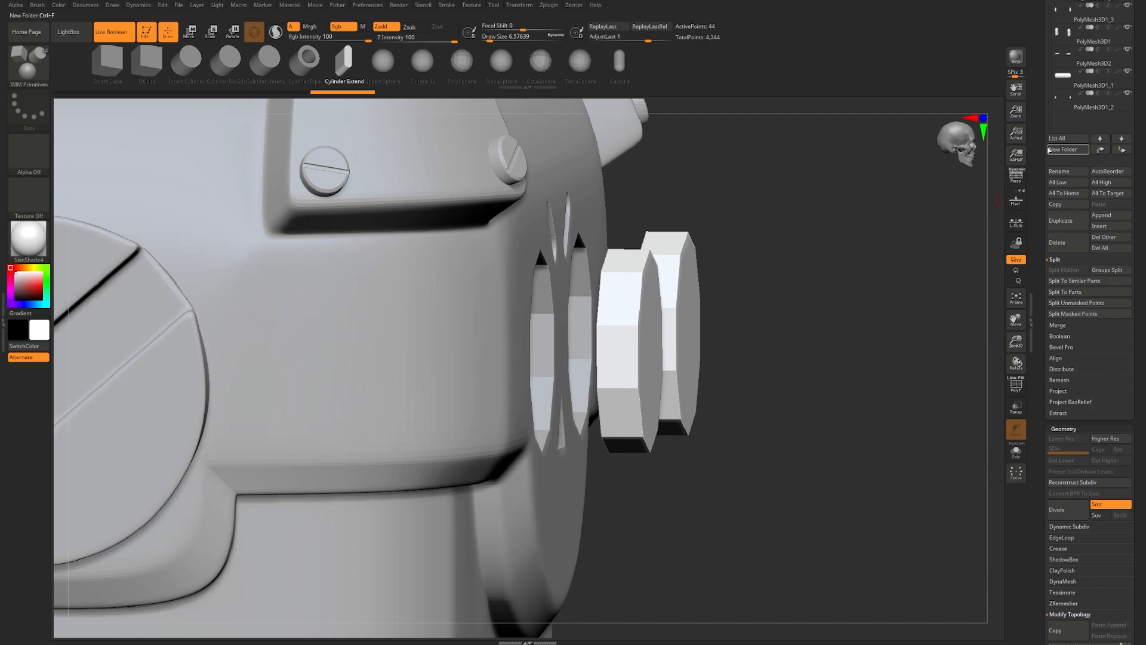
scroll(1077, 270, "up", 5)
mouse_move(1078, 270)
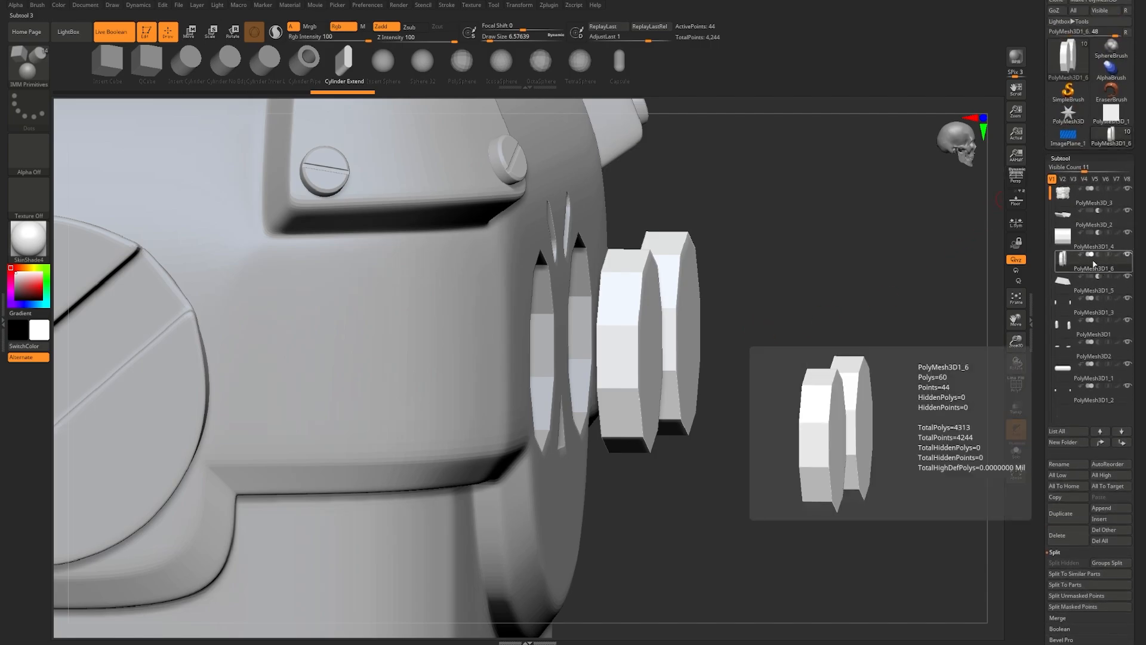
key("w")
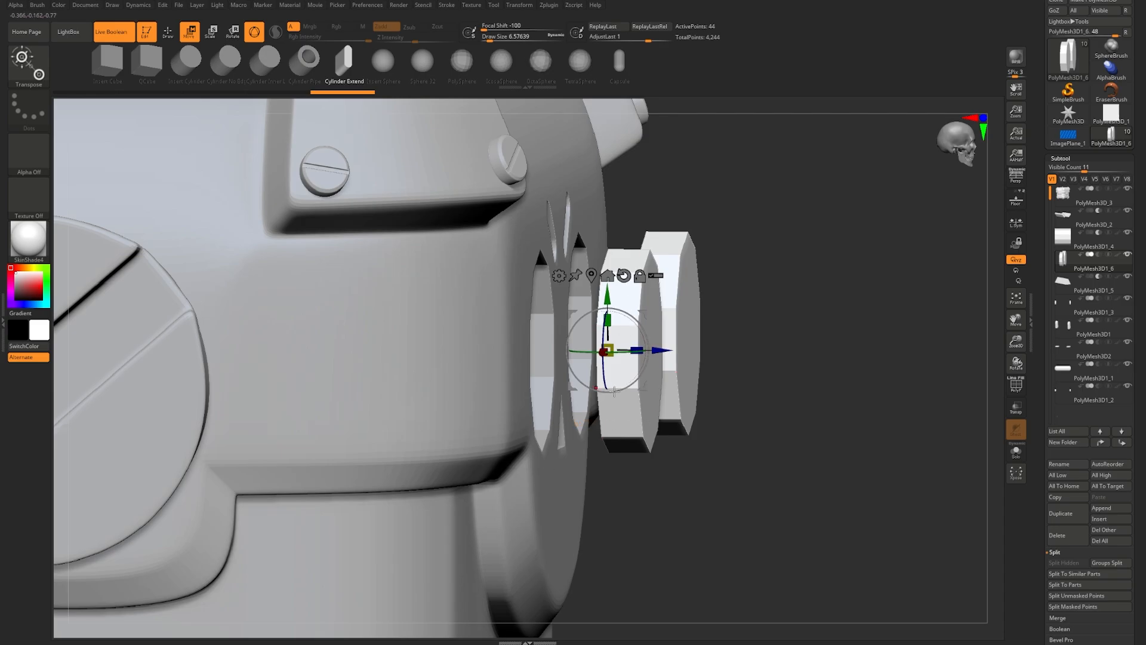
left_click_drag(660, 350, 621, 366)
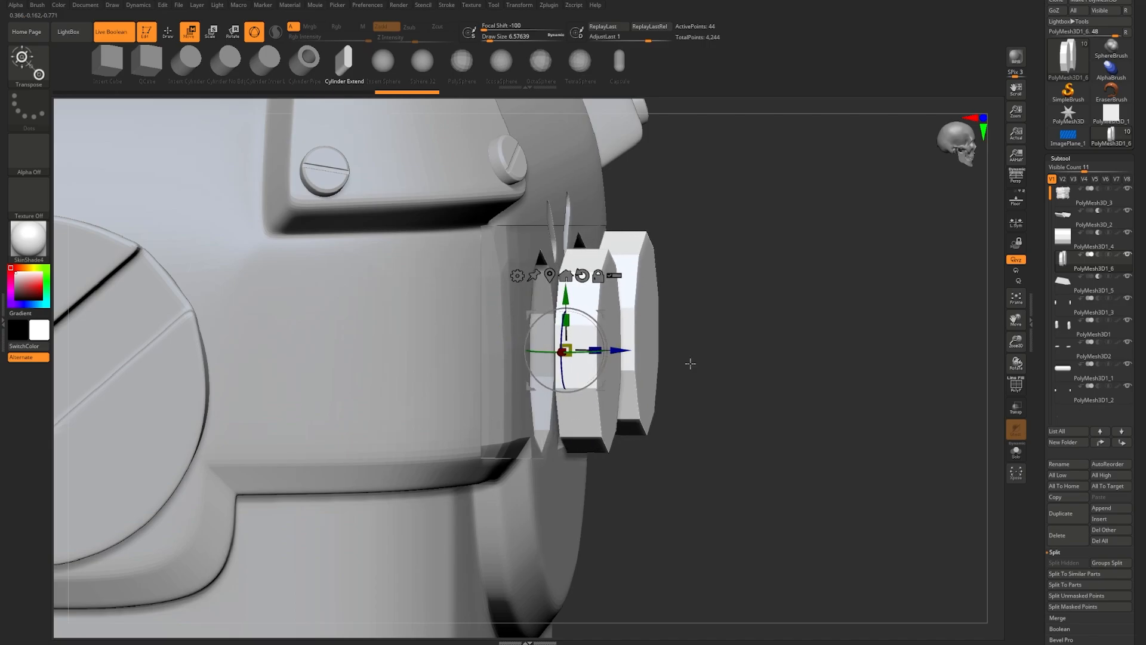
left_click_drag(777, 335, 779, 365)
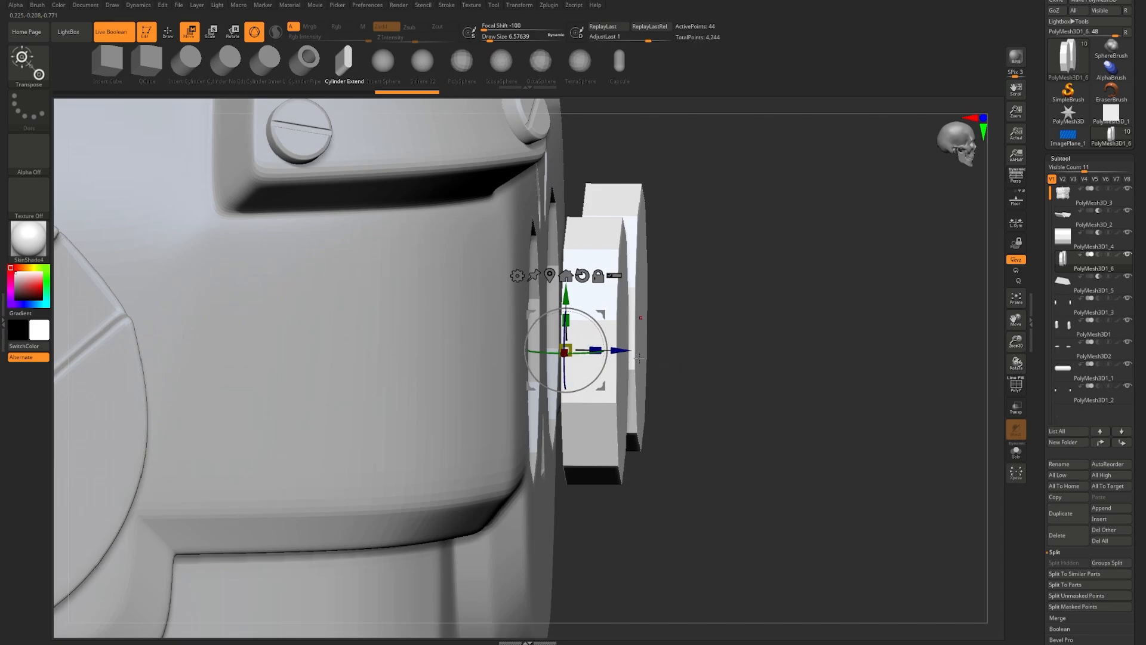
left_click_drag(626, 350, 591, 348)
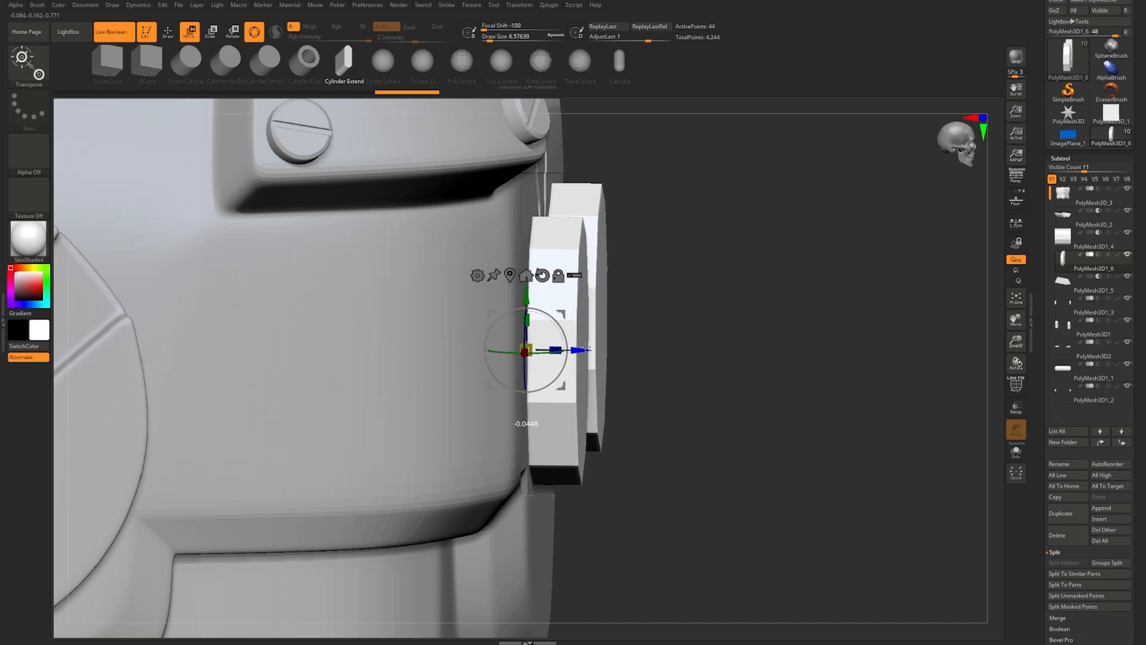
left_click_drag(586, 347, 495, 352)
left_click_drag(597, 350, 634, 364)
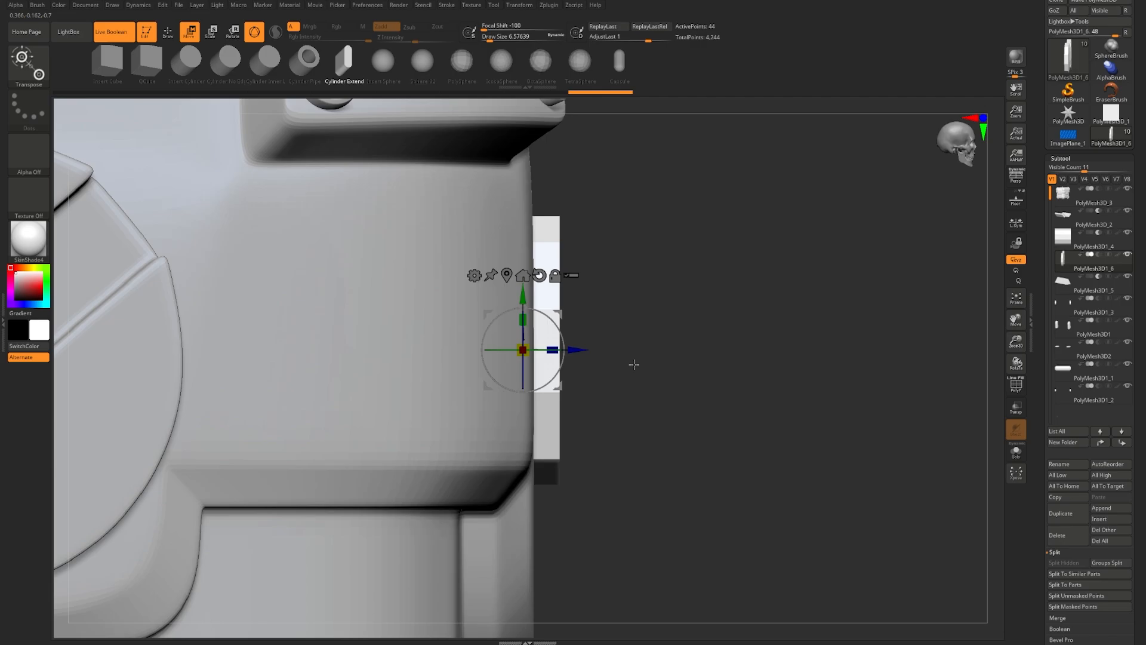
Step: Mask the eye discs except for their front faces and center the gizmo on one of the two faces
key("q")
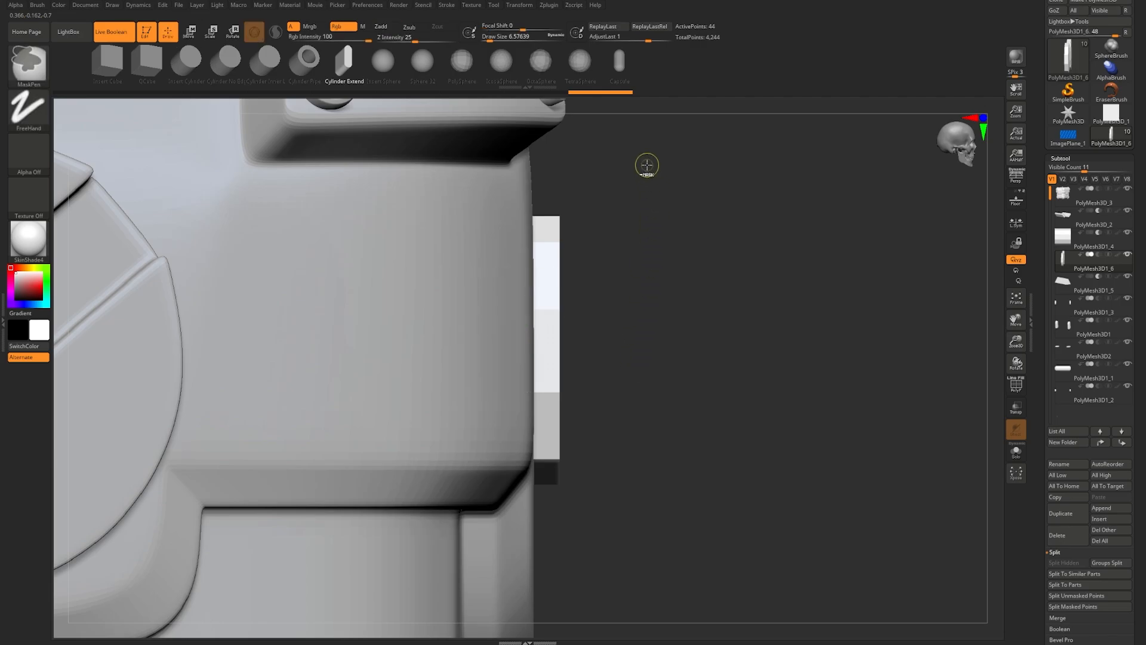
mouse_move(647, 166)
left_mouse_down("ctrl")
mouse_move(620, 237)
mouse_move(583, 475)
mouse_move(549, 575)
left_mouse_up("ctrl")
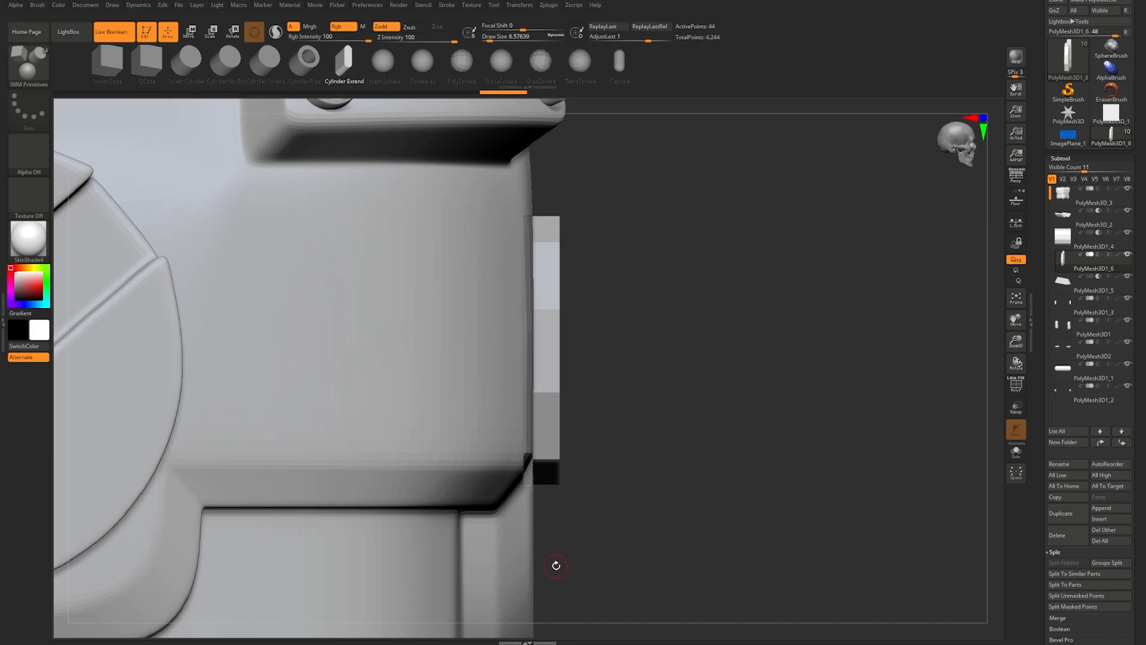
key("w")
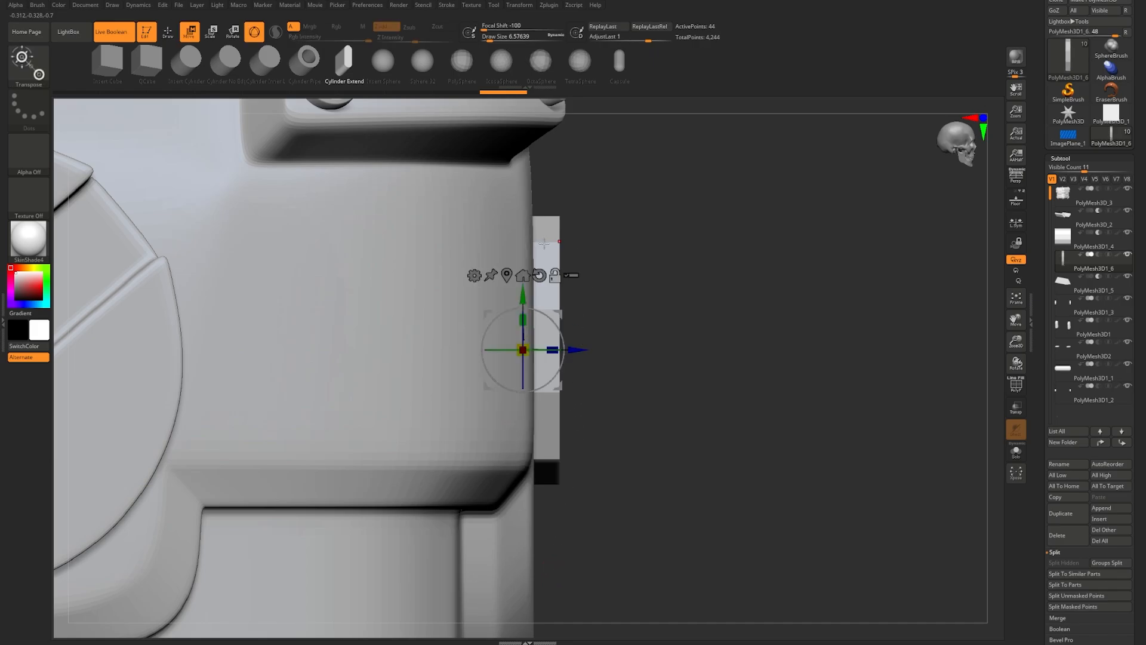
left_click(507, 276)
left_click_drag(644, 369, 607, 370)
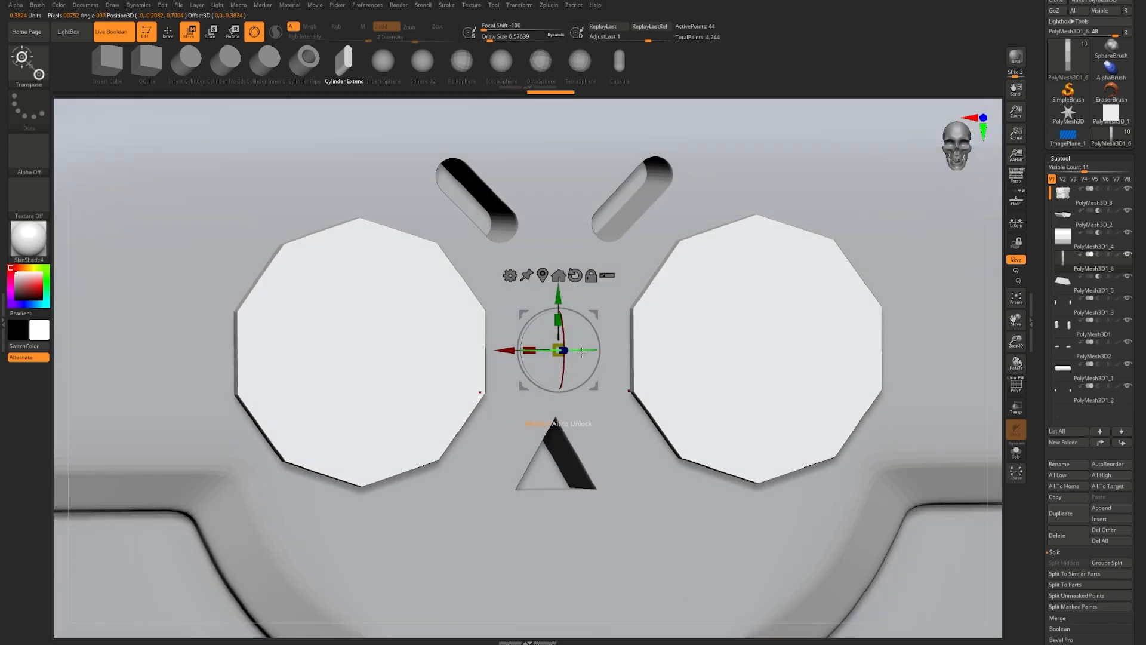
left_click(413, 354)
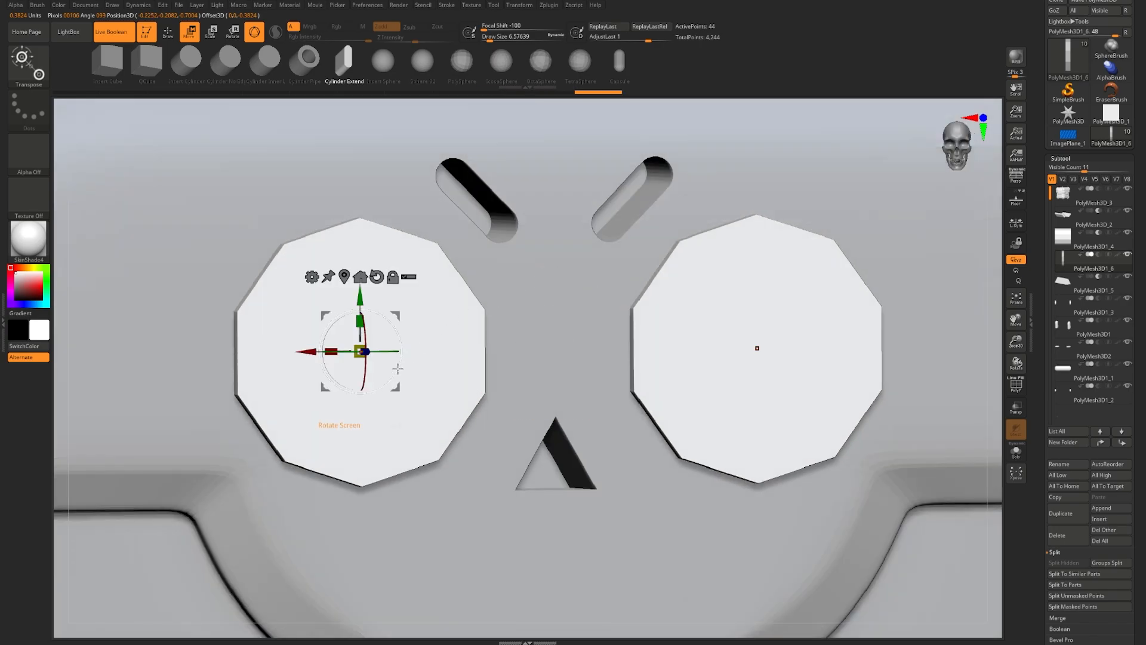
right_click_drag(387, 381, 391, 383)
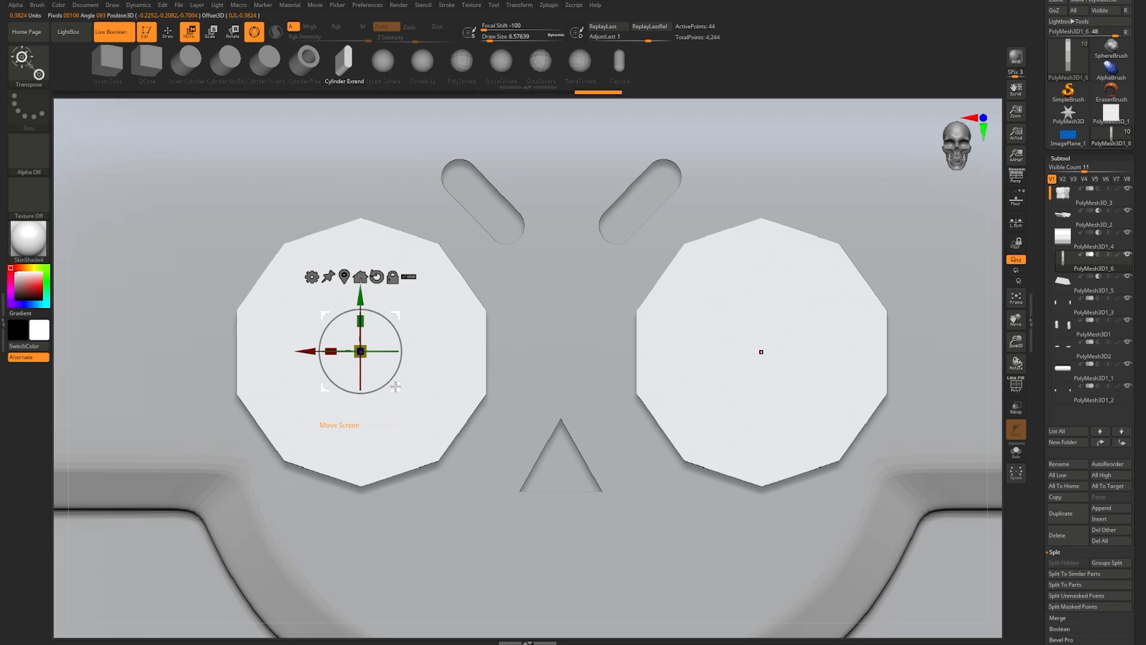
Step: Try scaling the discs' front faces, undo the scaling and turn on Local Symmetry
left_click_drag(365, 355, 485, 361)
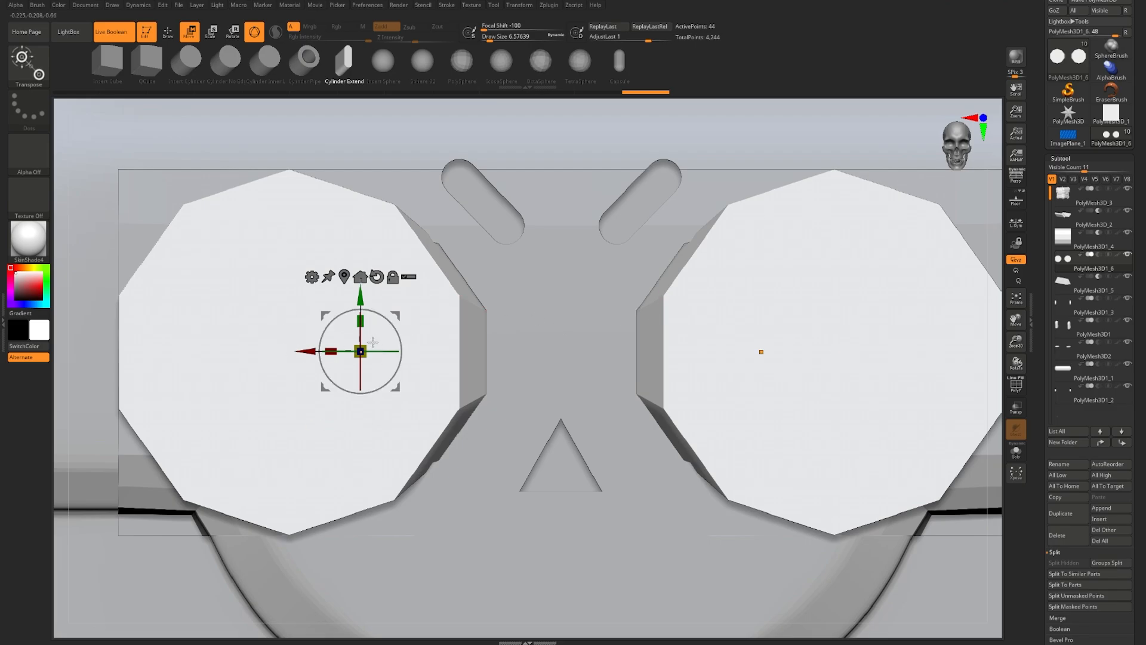
key("ctrl+z")
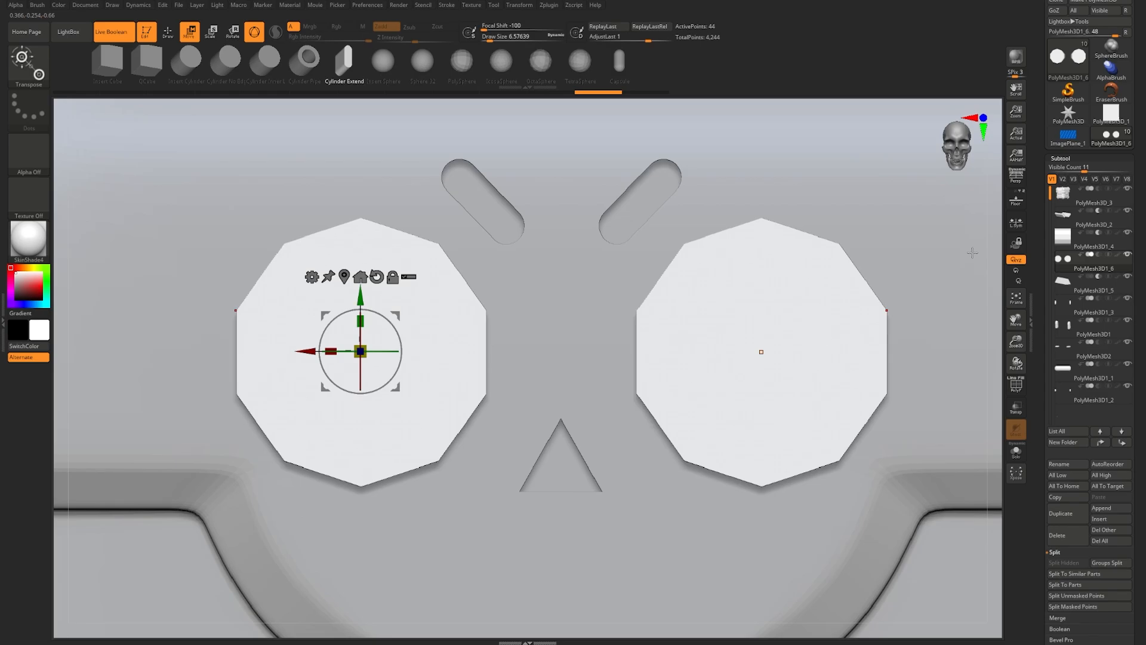
left_click(1015, 225)
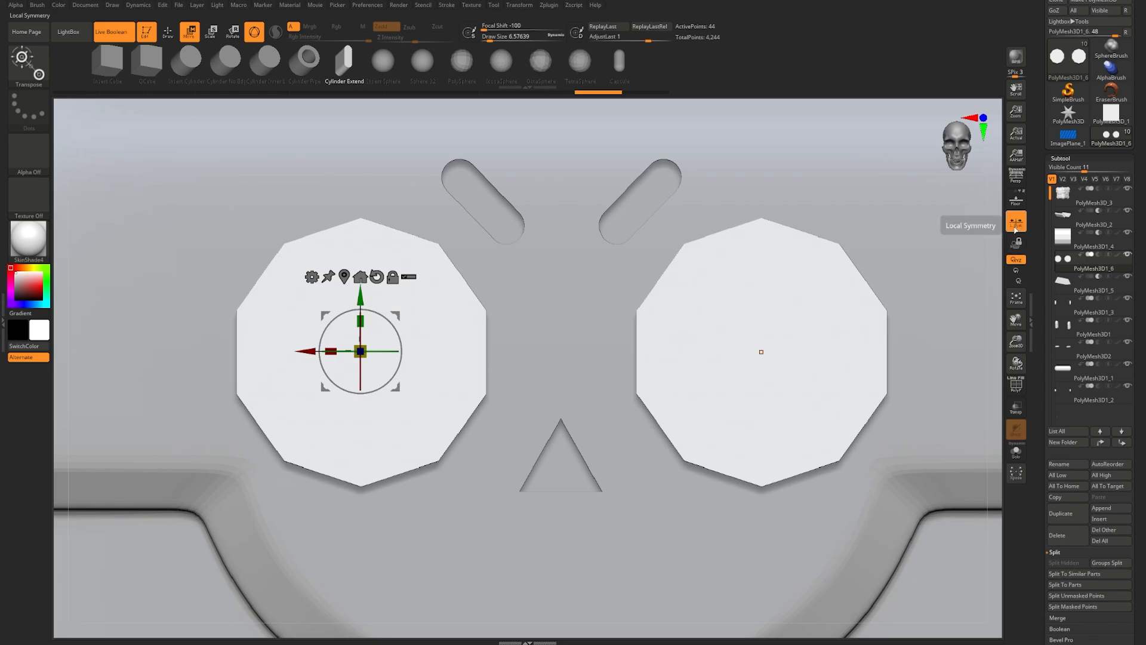
Step: Undo a trial scaling of the discs' front faces and set the eye discs to subtract in Live Boolean
left_click_drag(361, 352, 418, 384)
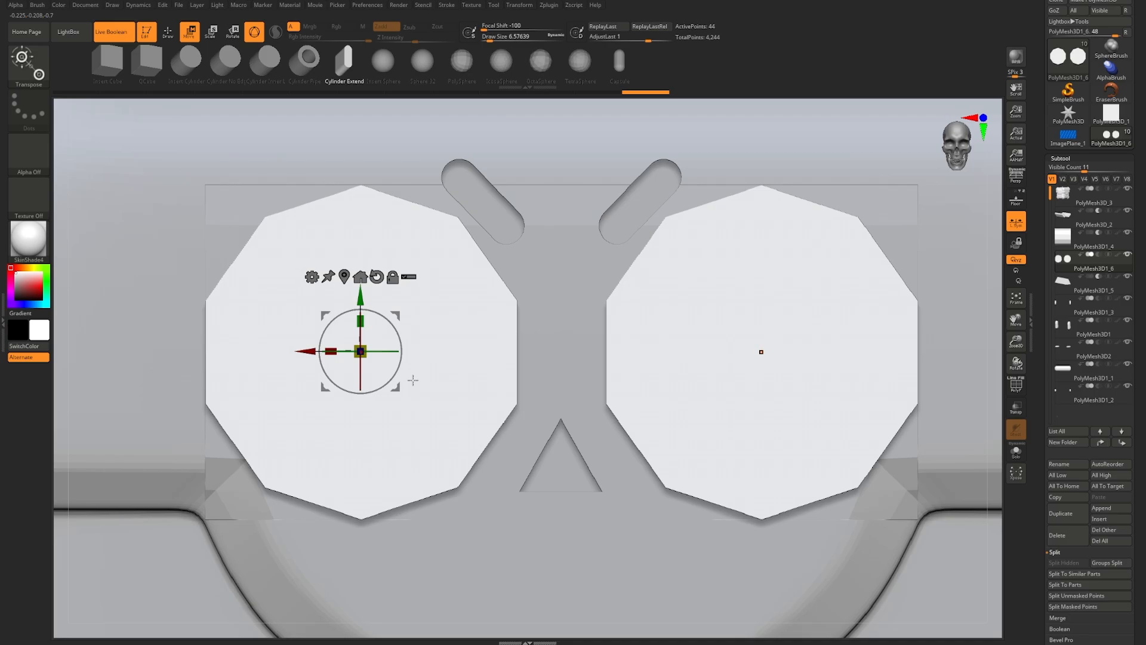
key("ctrl+z")
left_click_drag(472, 359, 522, 360)
mouse_move(1102, 268)
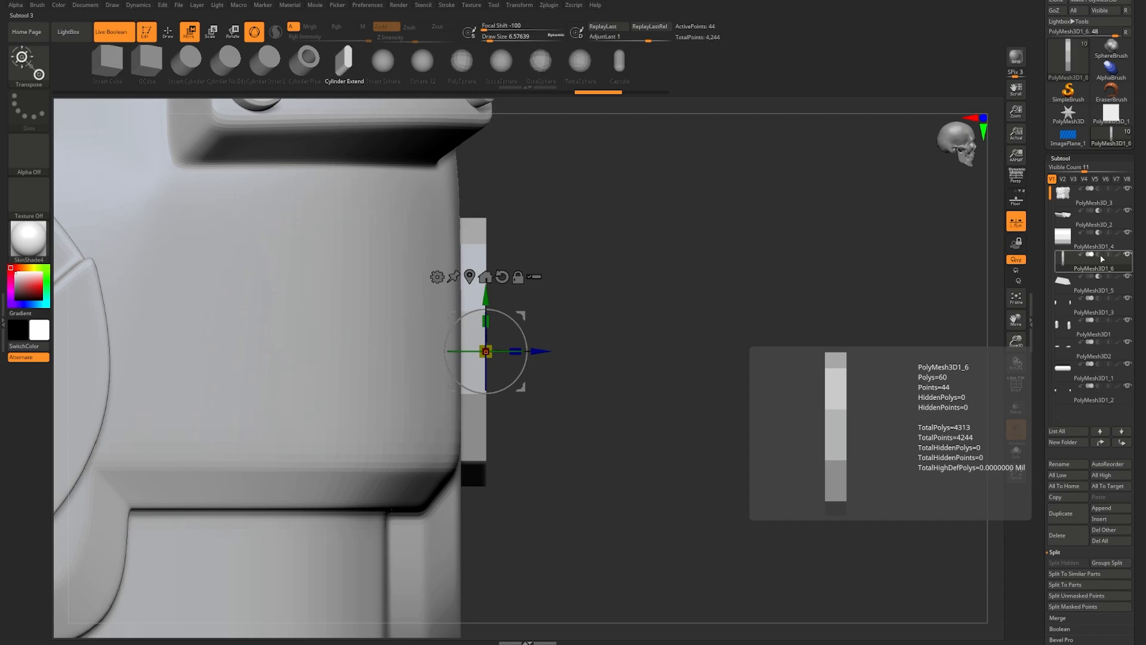
left_click(1099, 255)
Step: Scale the eye discs' masked-out front faces outward into a wide flare and compare the openings with the reference image
left_click_drag(683, 315, 652, 311)
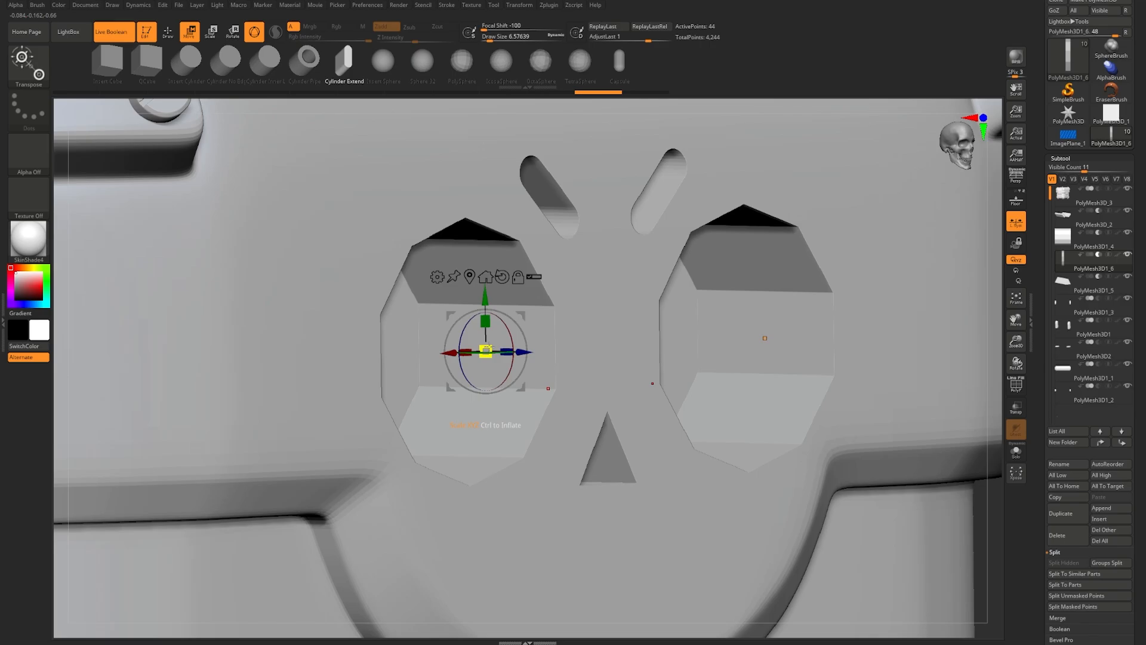
left_click_drag(485, 351, 654, 275)
right_click_drag(635, 312, 581, 320)
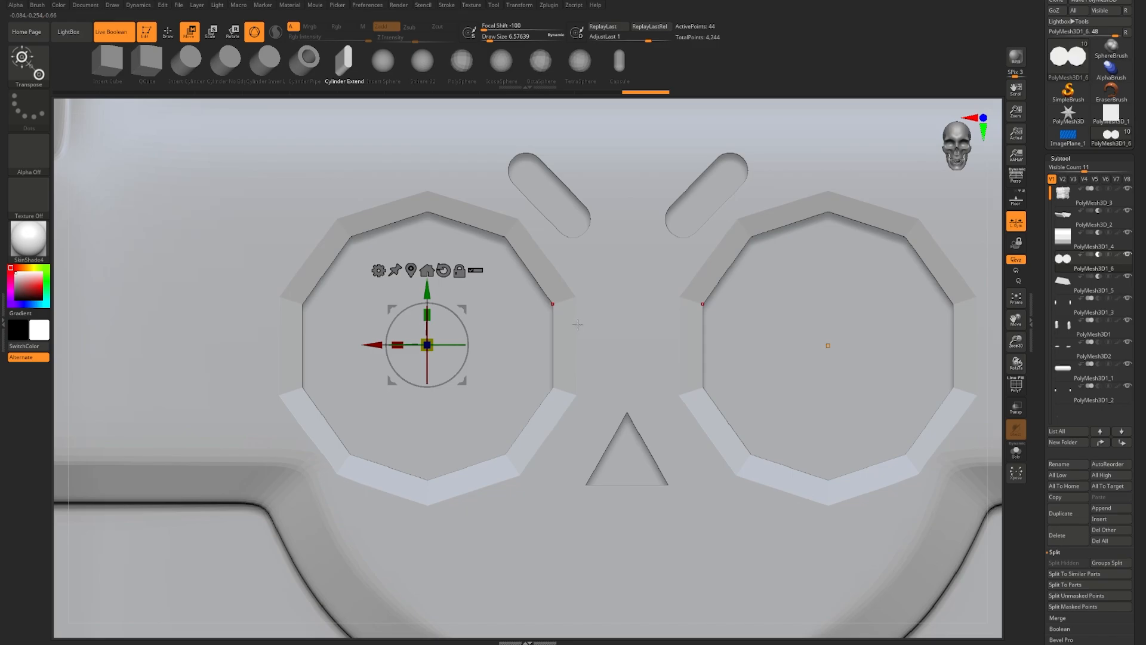
key("shift+f")
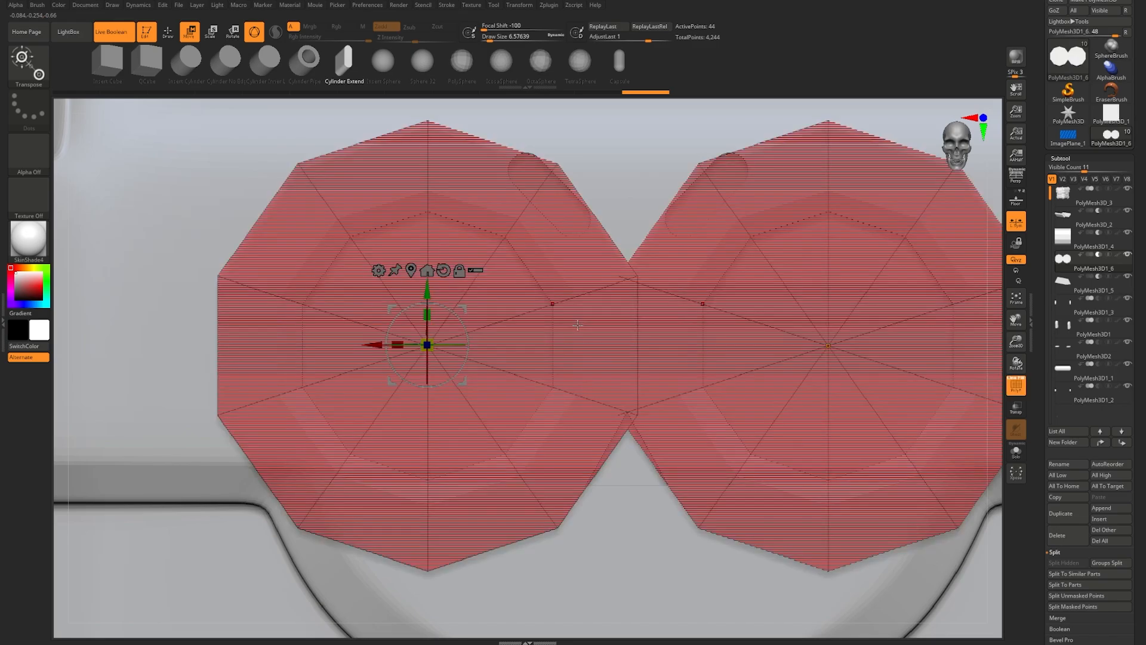
key("shift+f")
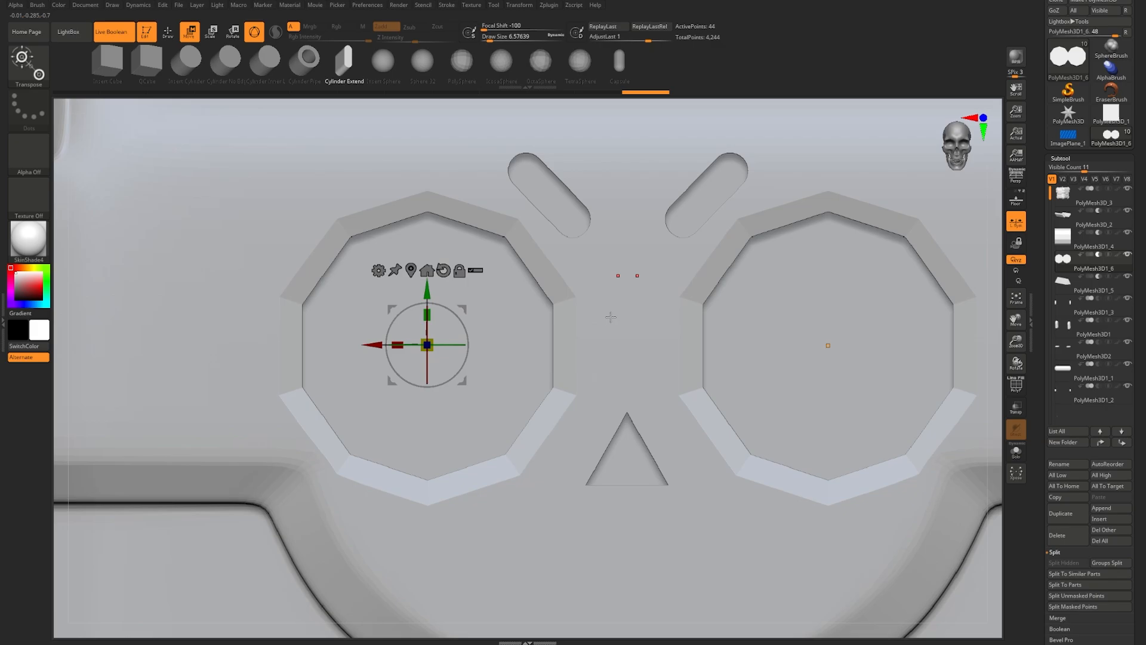
right_click_drag(611, 316, 571, 329)
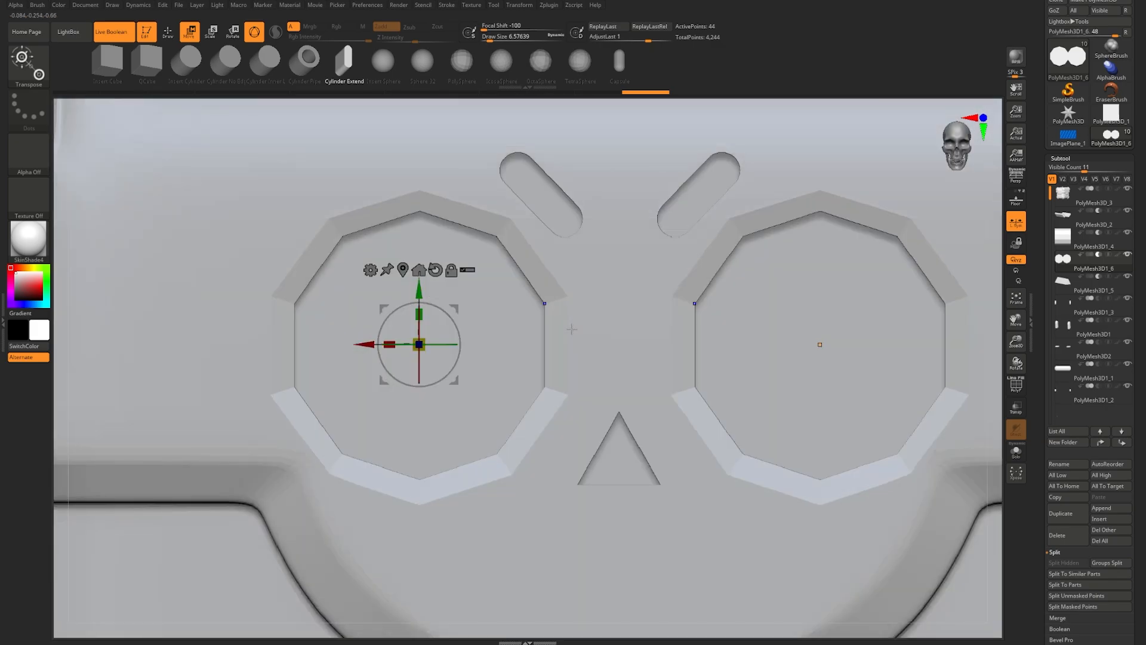
key("shift+p")
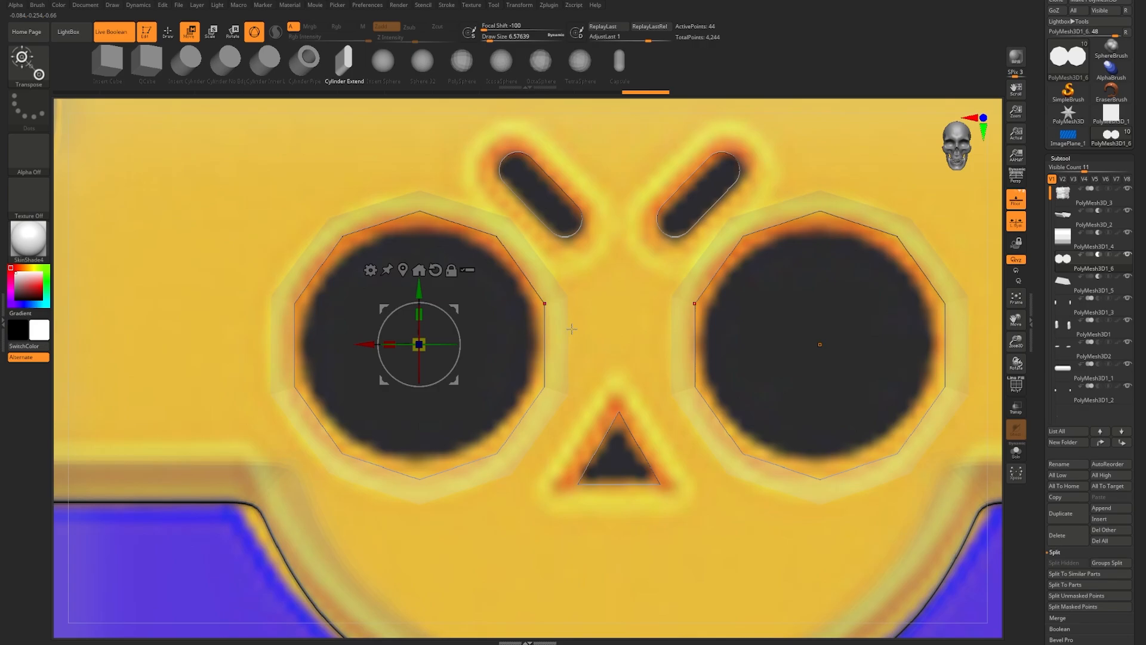
key("shift+p")
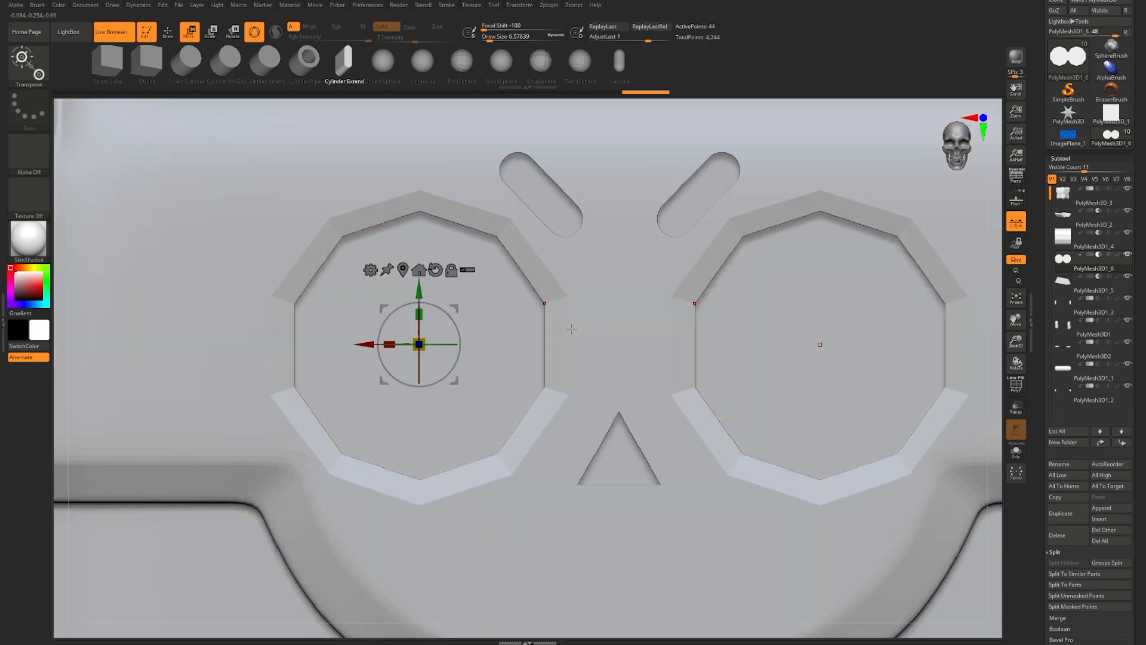
Step: Try scaling the discs' flared front faces back down, and undo both the reduction and the earlier enlargement
right_click_drag(581, 358, 582, 326, "ctrl")
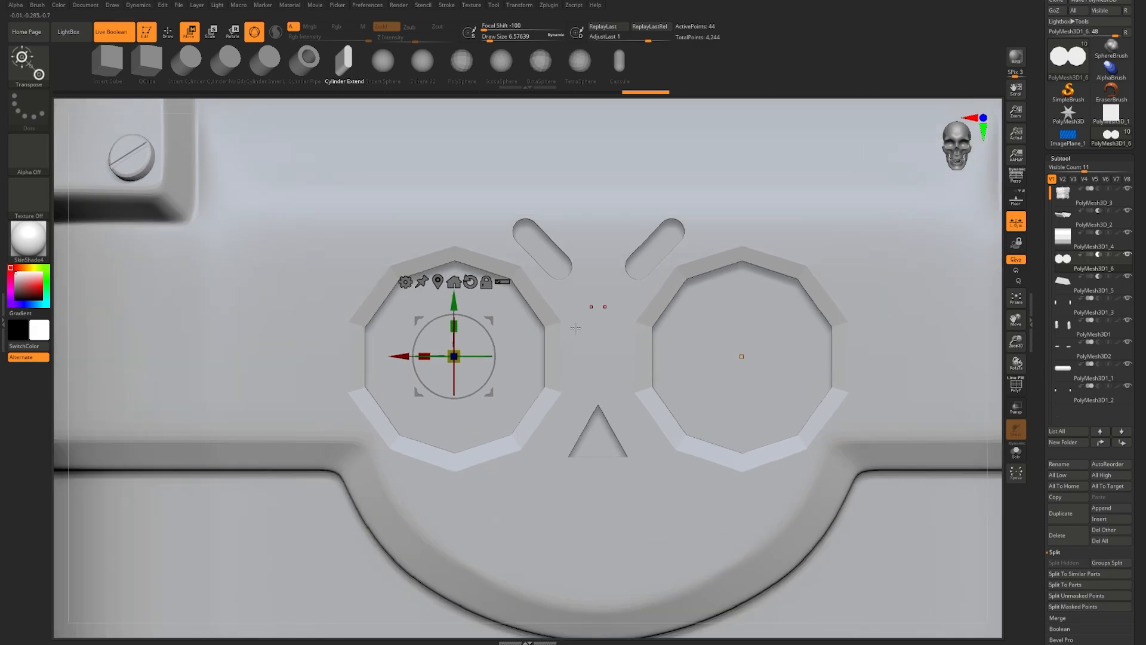
left_click_drag(458, 360, 444, 352)
right_click_drag(444, 353, 514, 376, "ctrl")
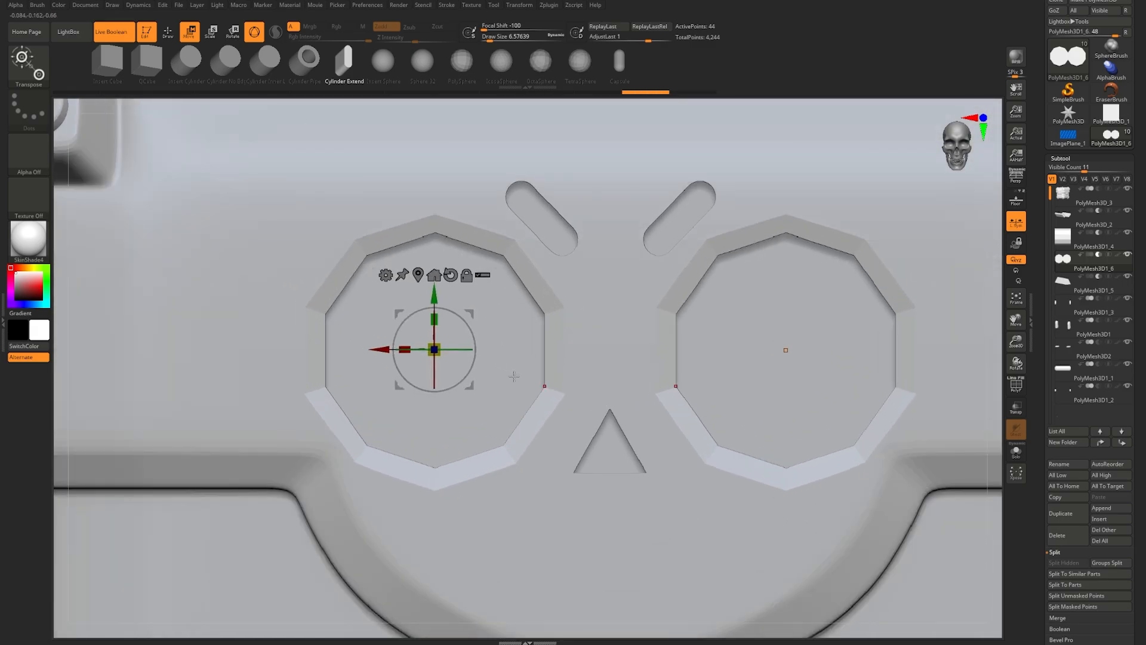
key("shift+f")
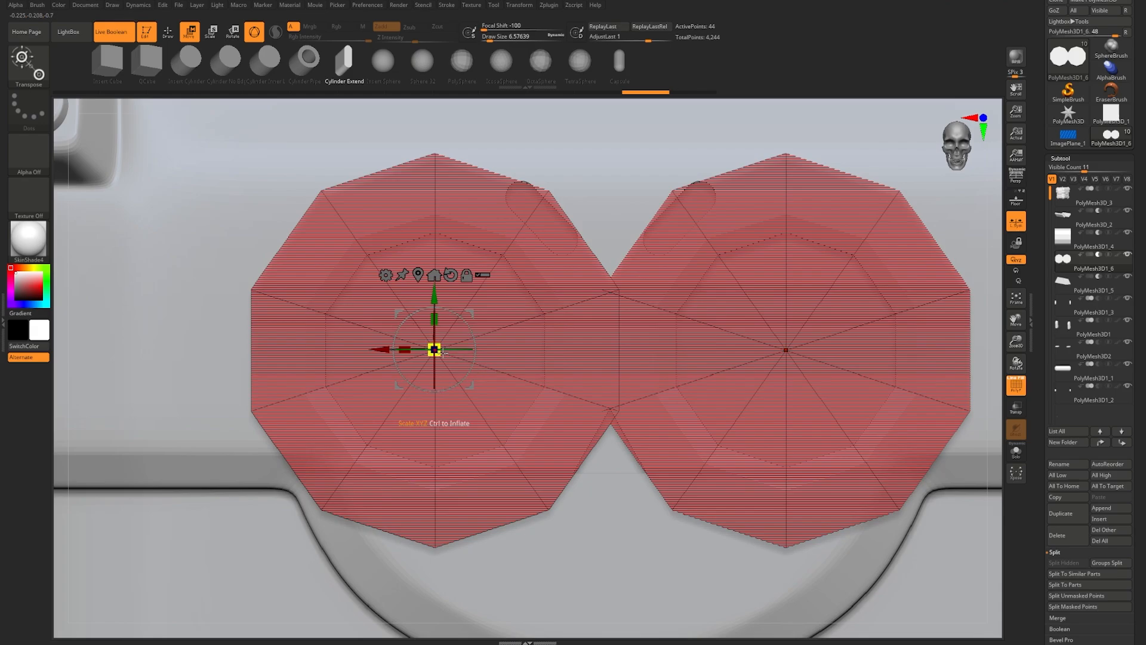
key("shift+f")
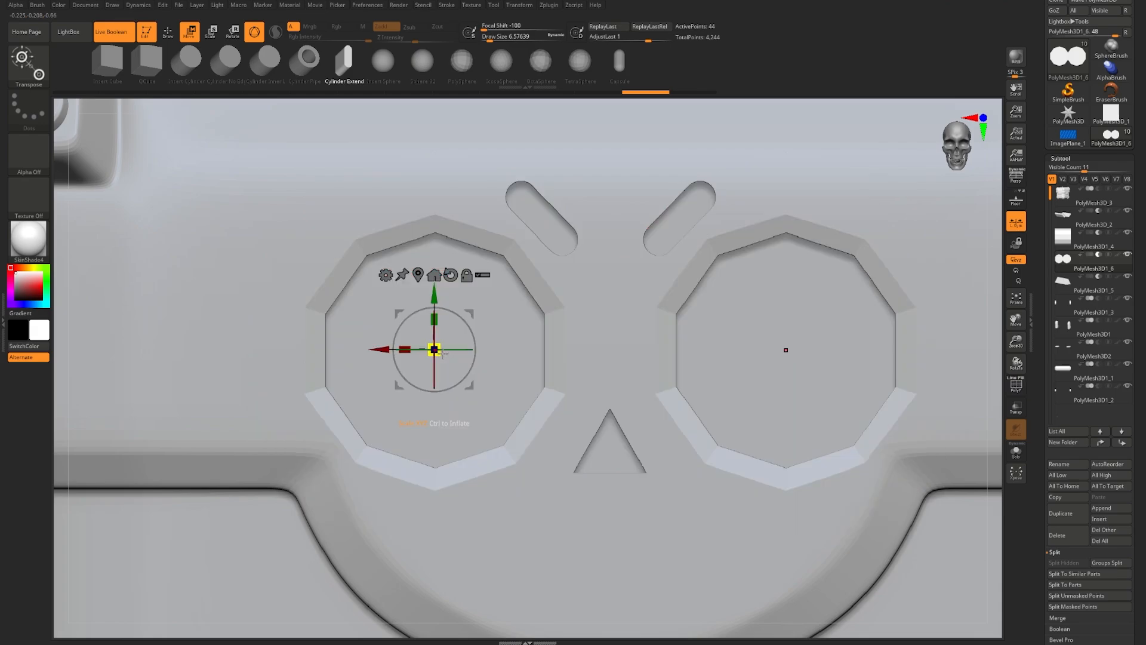
left_click_drag(441, 353, 381, 295)
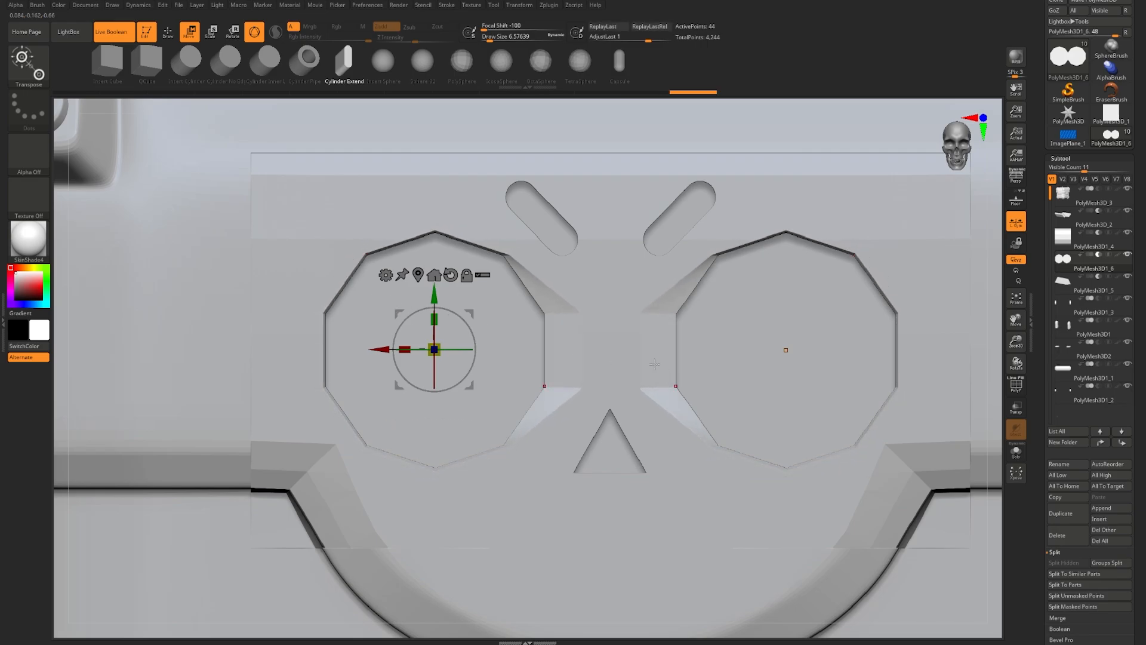
mouse_move(615, 358)
right_mouse_down()
mouse_move(655, 363)
mouse_move(605, 369)
right_mouse_up()
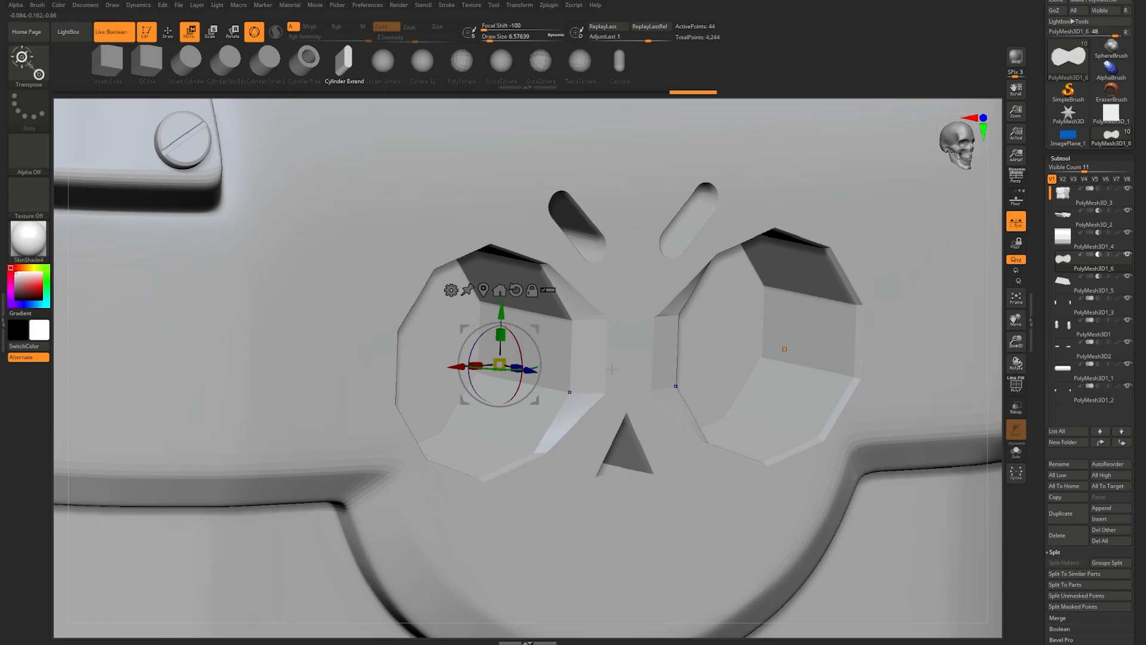
key("shift+f")
right_click_drag(612, 369, 600, 353)
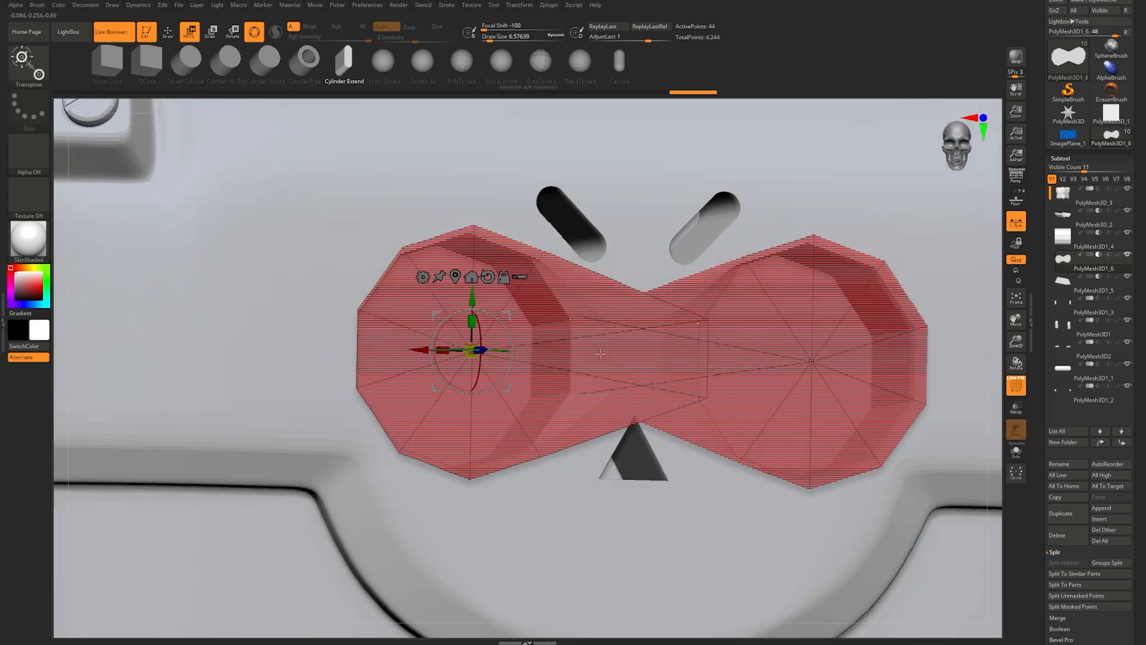
key("ctrl+z")
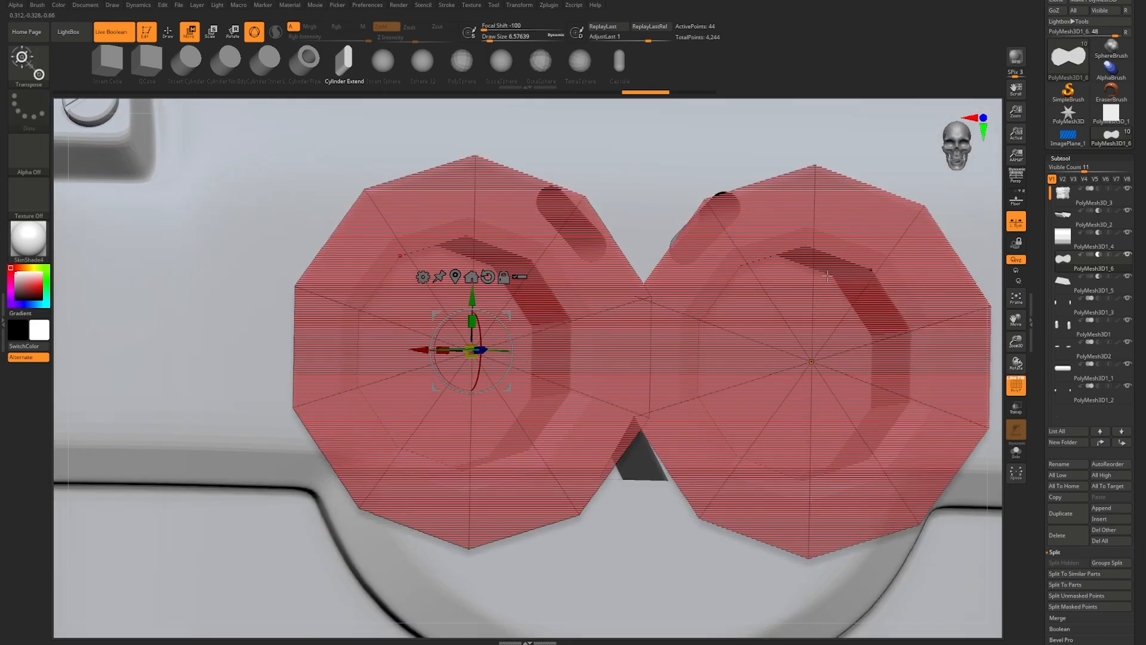
right_click_drag(703, 314, 666, 352)
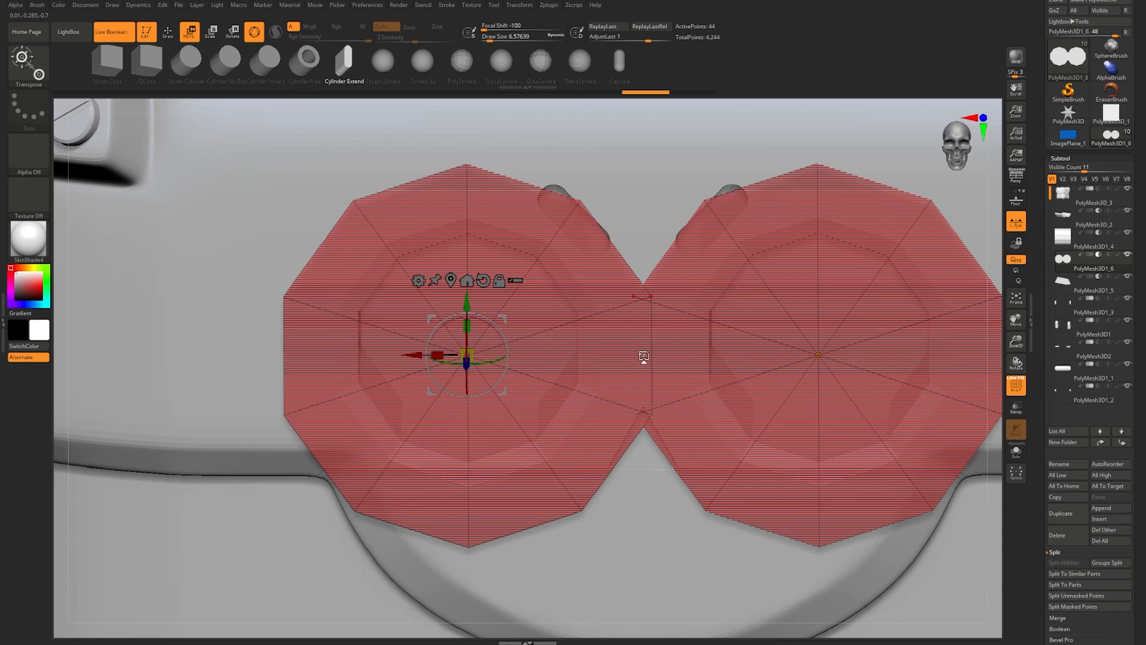
key("ctrl+z")
Step: Scale the discs' front faces slightly larger than the eye openings, finishing with a factor of about 1.03, and check the side profile
right_click_drag(643, 354, 654, 339)
left_click_drag(495, 346, 623, 340)
right_click_drag(622, 341, 588, 349)
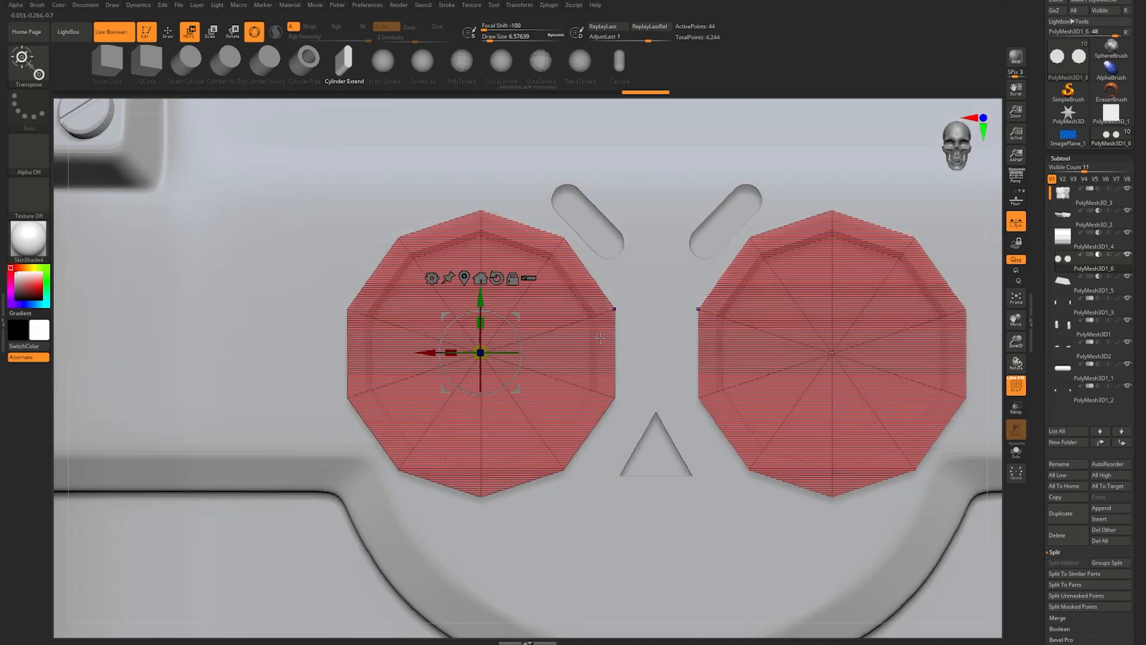
left_click_drag(495, 346, 495, 346)
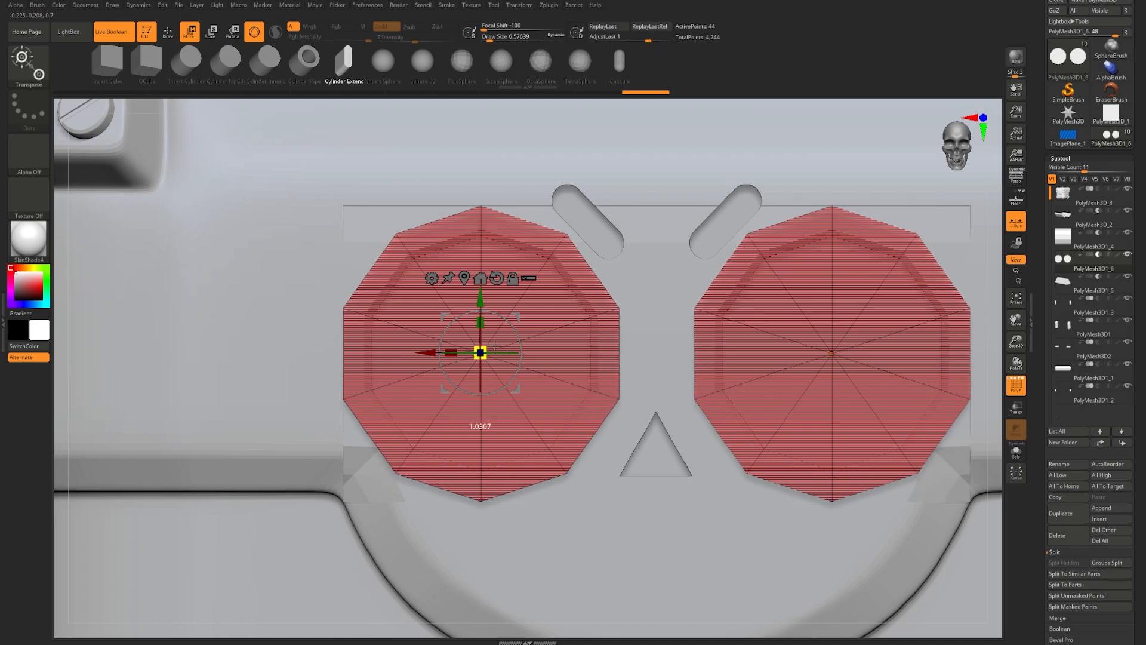
right_click_drag(614, 336, 635, 340)
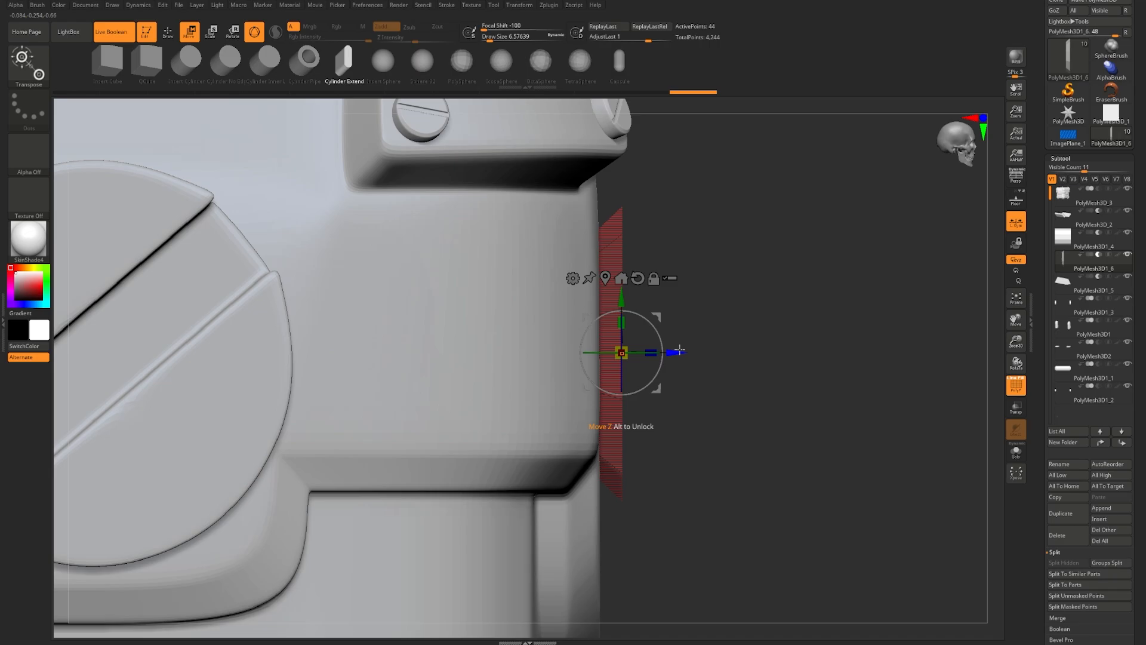
Step: Leave the gizmo and clear the mask from the eye discs
key("q")
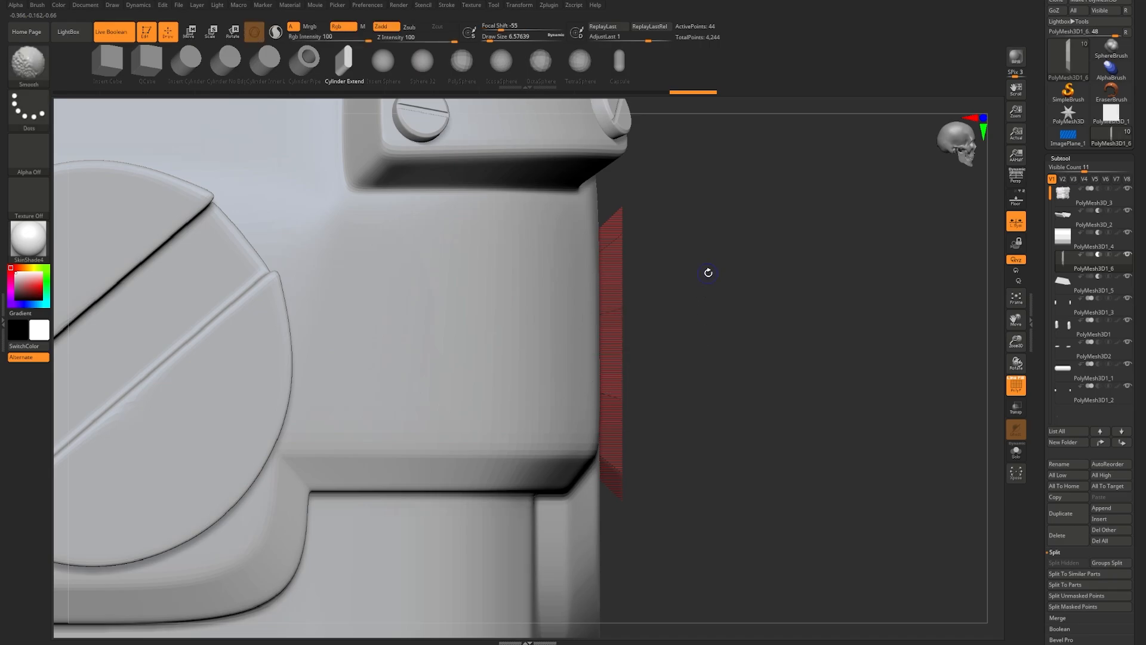
key("shift+f")
right_click_drag(709, 272, 729, 293)
key("ctrl")
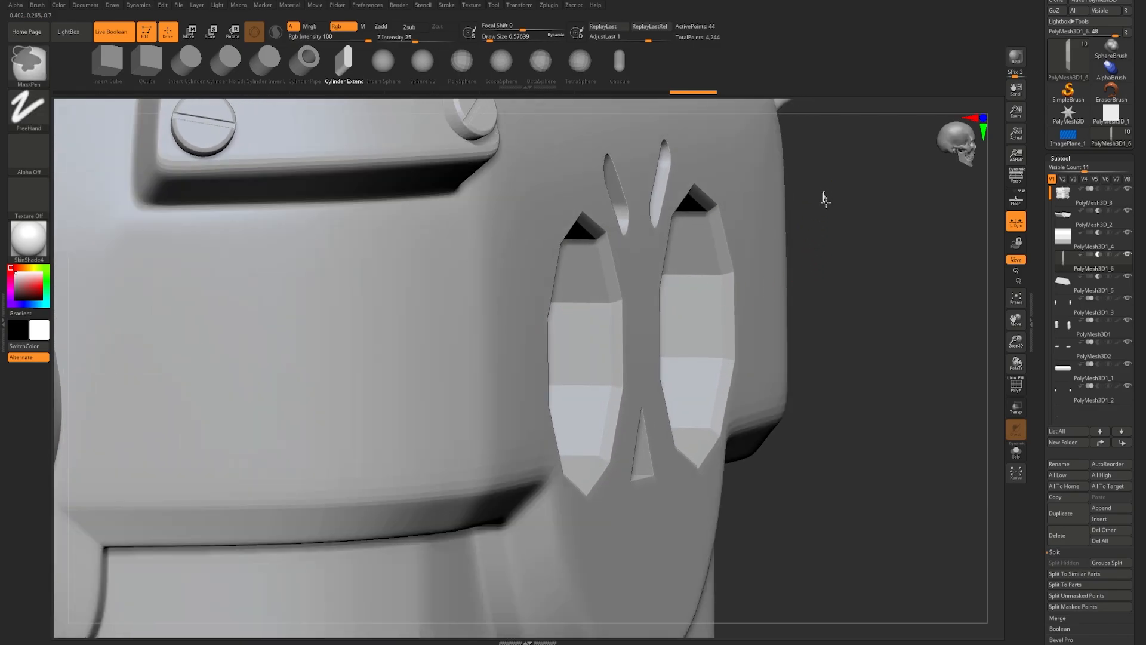
left_click_drag(824, 199, 910, 391, "ctrl")
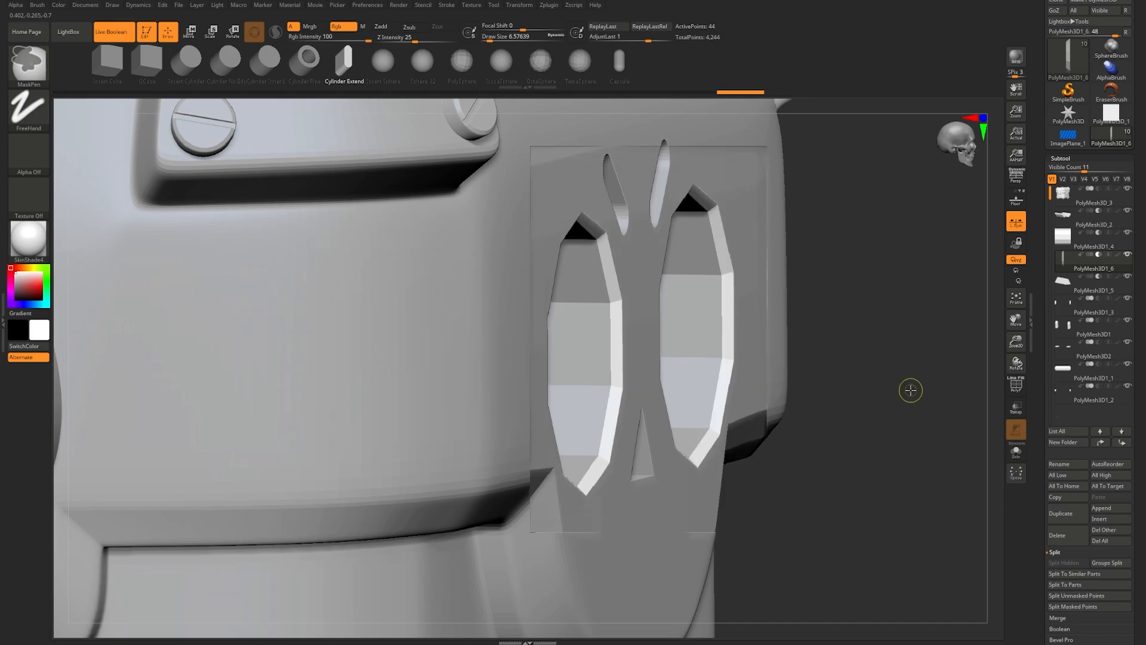
Step: Move the whole eye discs slightly back along Z to narrow the bevel around the eye openings
key("w")
right_click_drag(666, 356, 691, 431)
left_click_drag(691, 431, 682, 431)
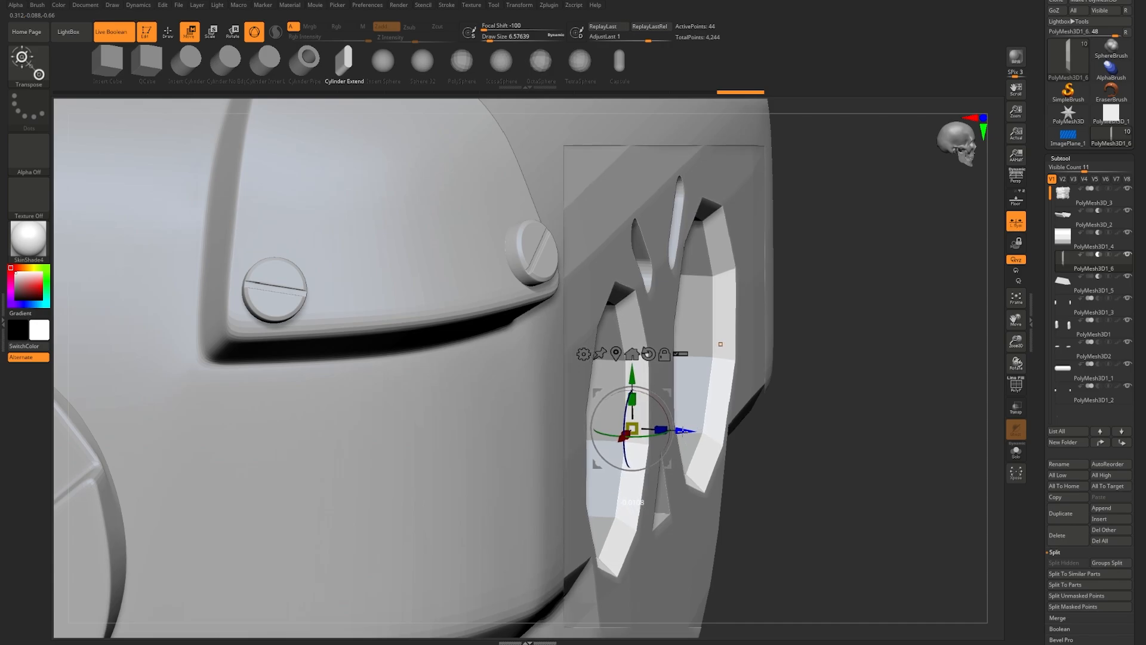
key("shift+f")
right_click_drag(857, 418, 793, 389)
key("shift+f")
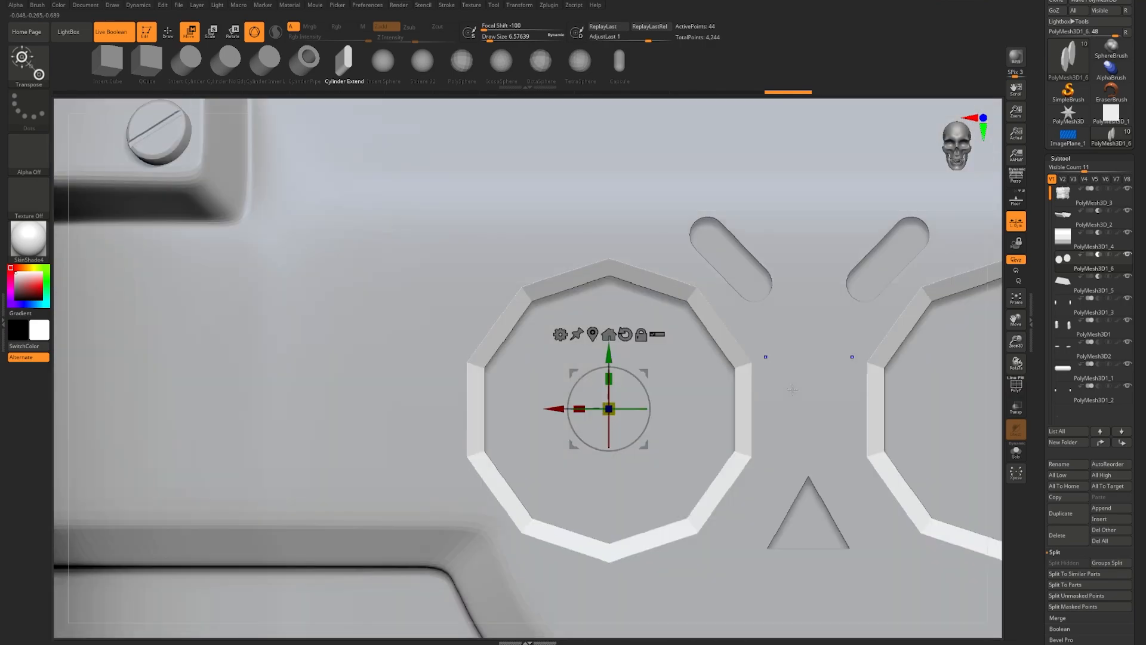
Step: Compare the bevelled eye rims with the reference image and examine the face from the front and at an angle
key("shift+p")
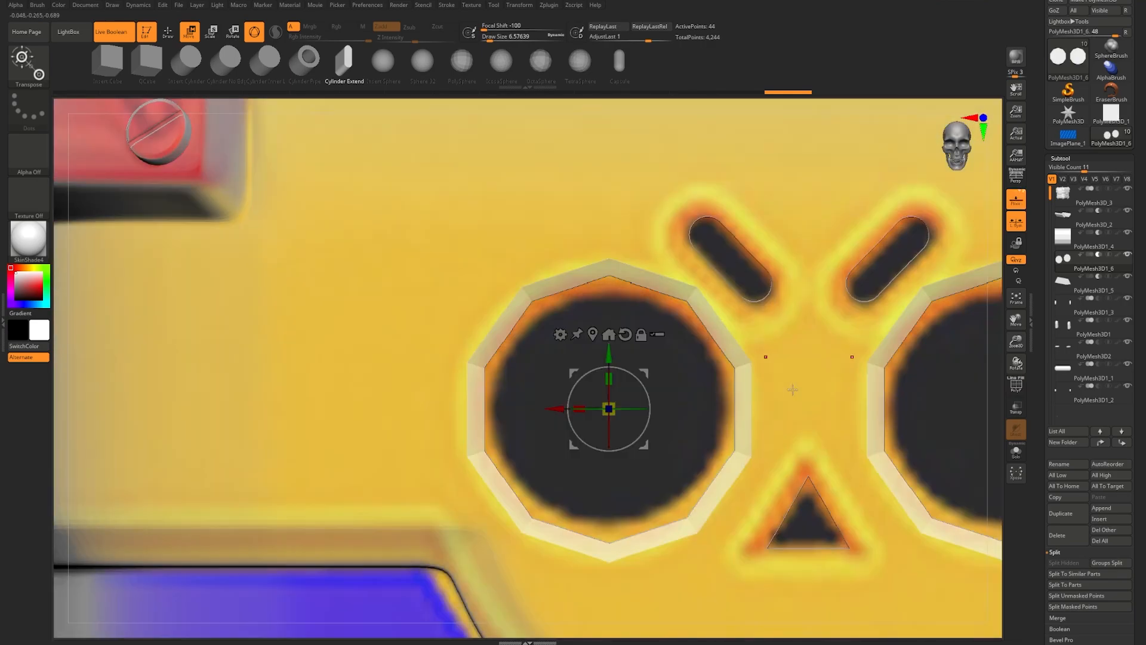
key("shift+p")
mouse_move(793, 391)
right_mouse_down("alt")
mouse_move(692, 307)
mouse_move(629, 303)
right_mouse_up("alt")
key("q")
right_click_drag(610, 259, 607, 248, "alt")
key("f")
key("f")
right_click_drag(570, 346, 582, 321, "alt")
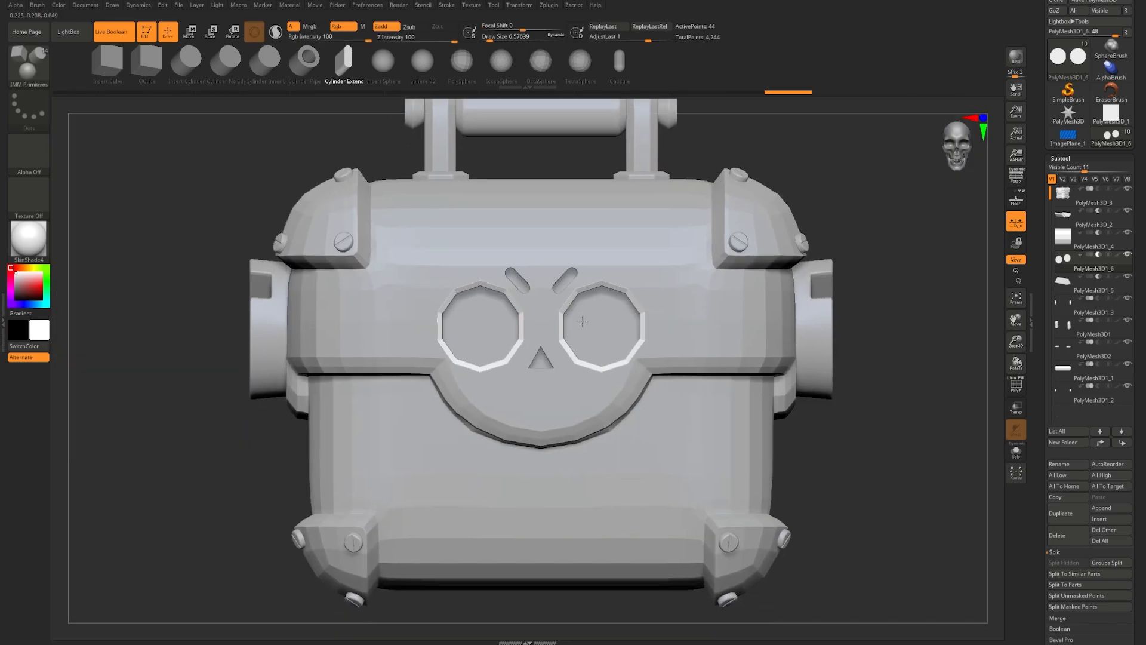
right_click_drag(652, 404, 690, 466)
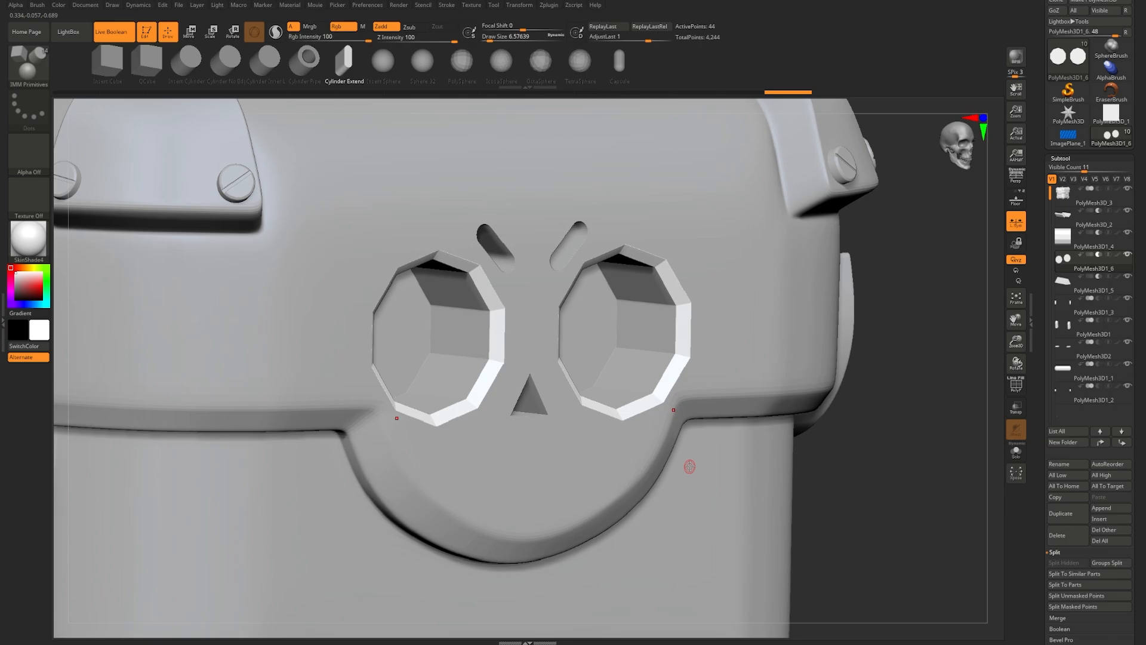
Step: Select the triangular nose cutter, check its depth from the side and hide all other subtools
left_click(530, 399, "alt")
key("shift+f")
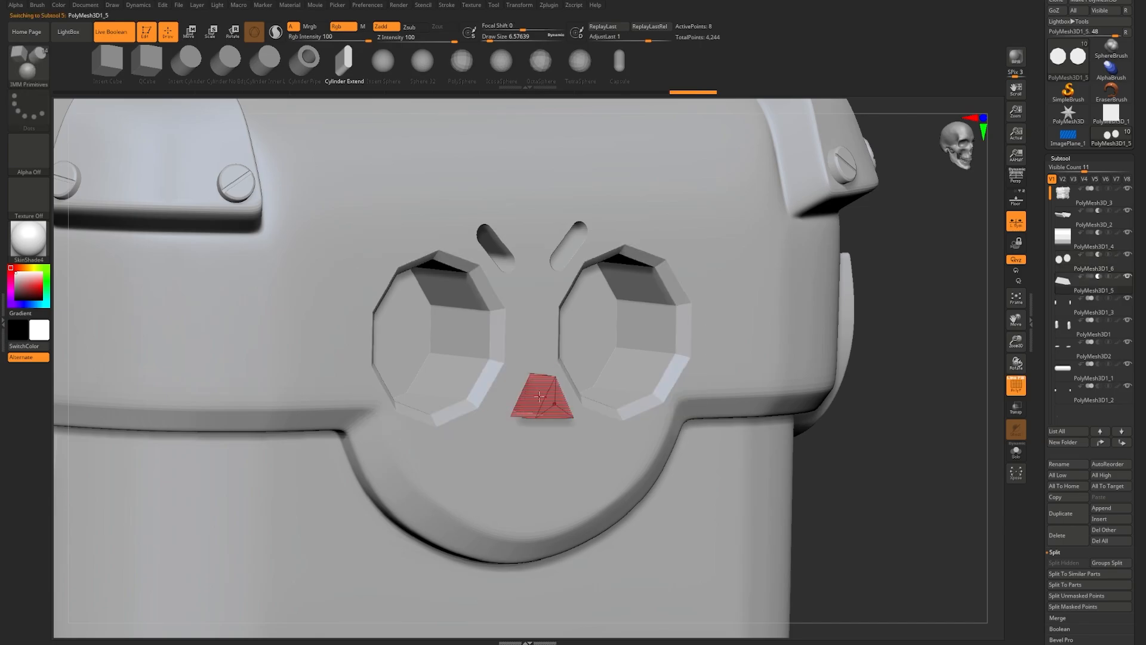
right_click_drag(542, 395, 576, 400)
key("shift+f")
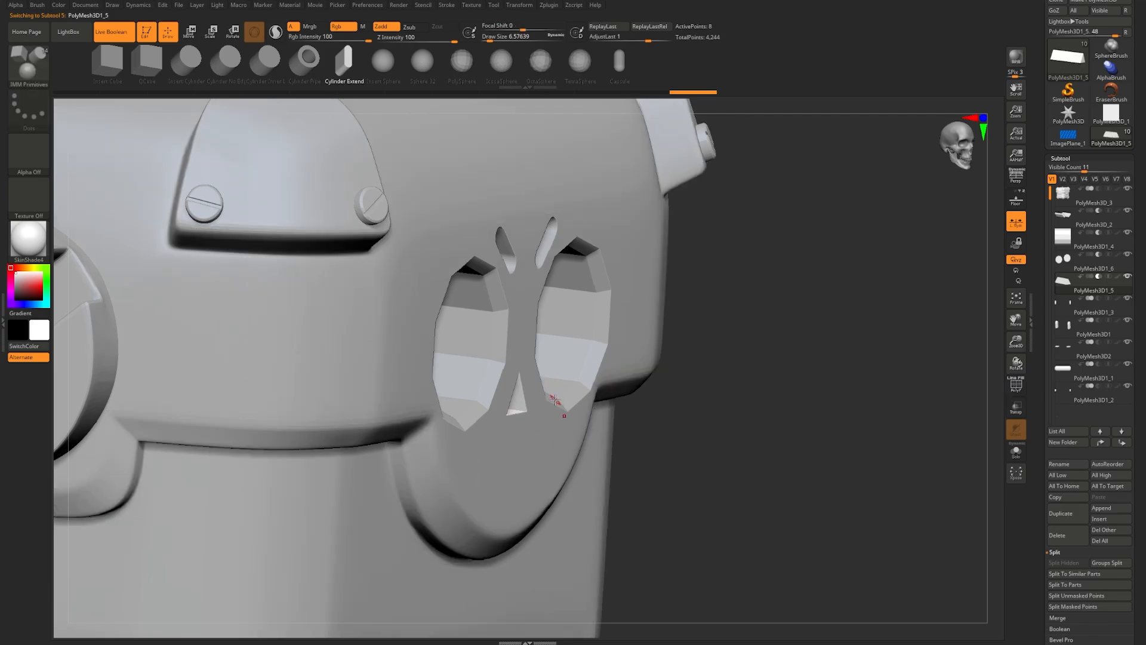
key("shift+f")
right_click_drag(555, 399, 562, 398)
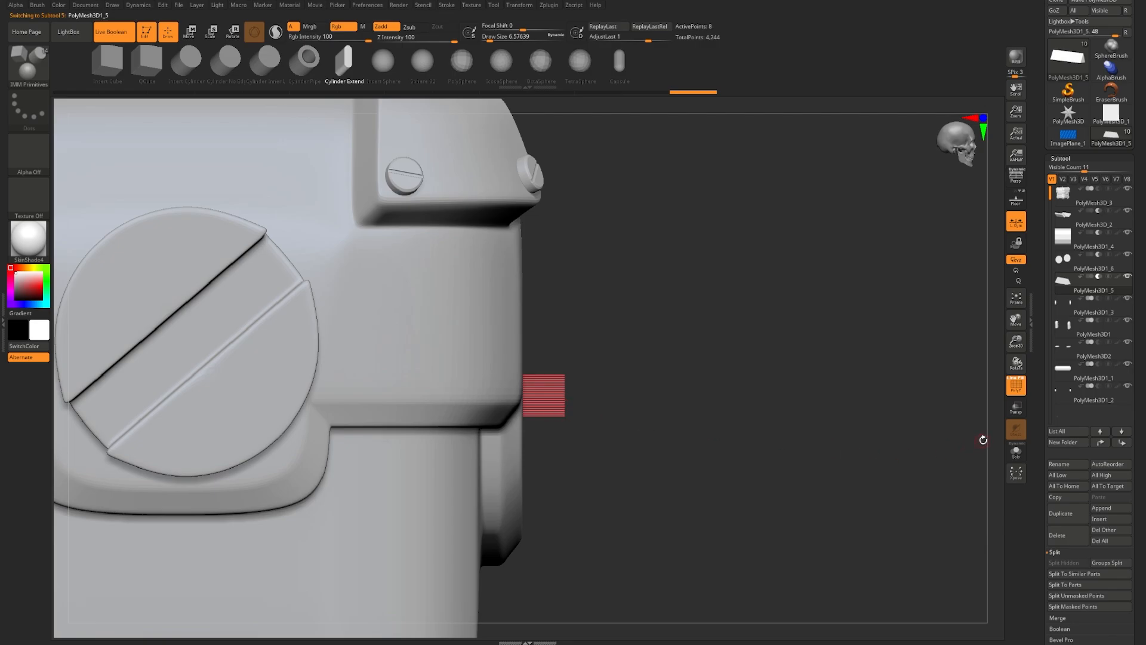
left_click(1127, 276, "shift")
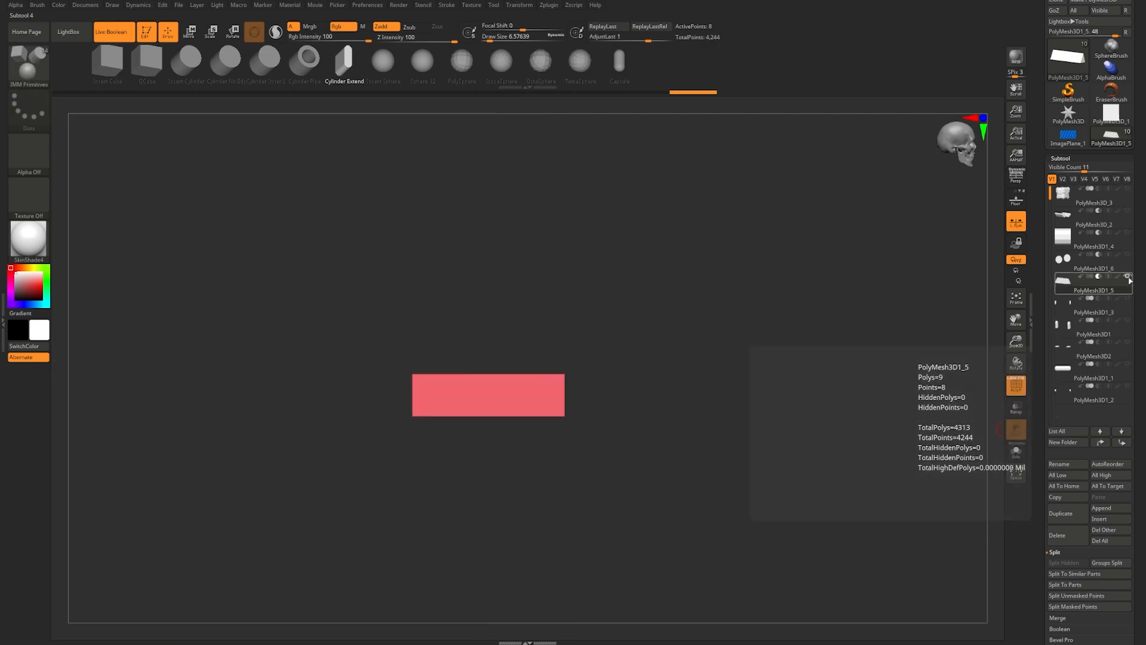
Step: Show the bevelled eye discs and the large eye cylinders alongside the nose cutter
left_click(1127, 254)
mouse_move(1129, 256)
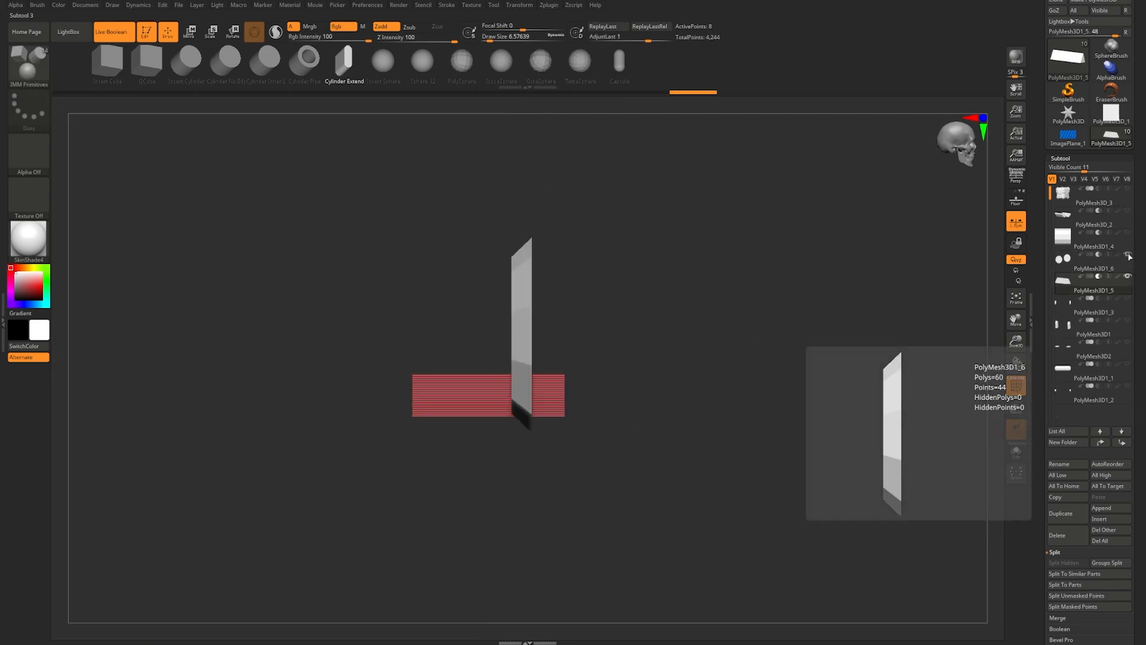
left_click(1128, 236)
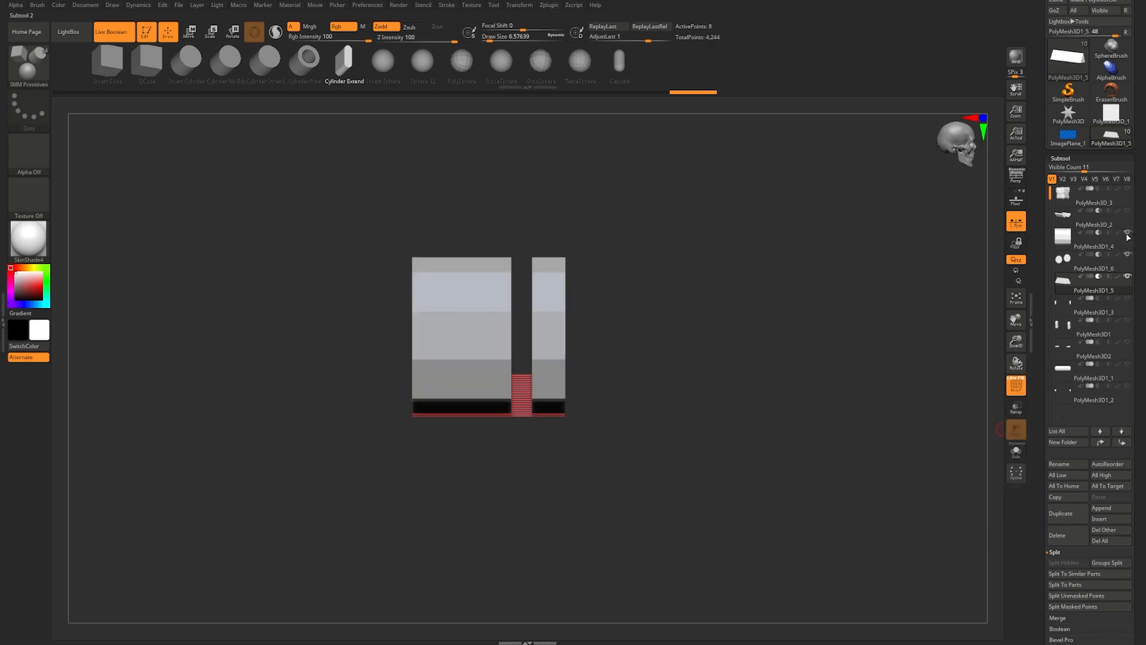
Step: Mask the nose cutter and shift its front end back along Z to the rear plane of the bevelled eye discs
left_click_drag(687, 357, 698, 360)
left_click_drag(641, 319, 551, 506, "ctrl")
key("w")
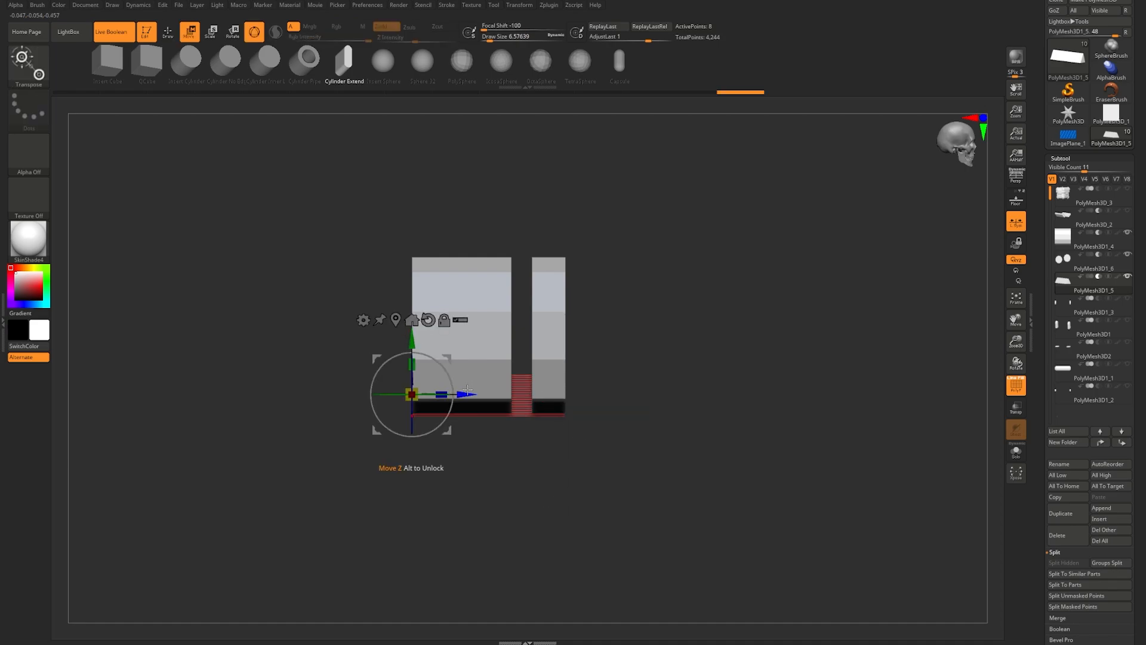
left_click_drag(444, 400, 437, 399)
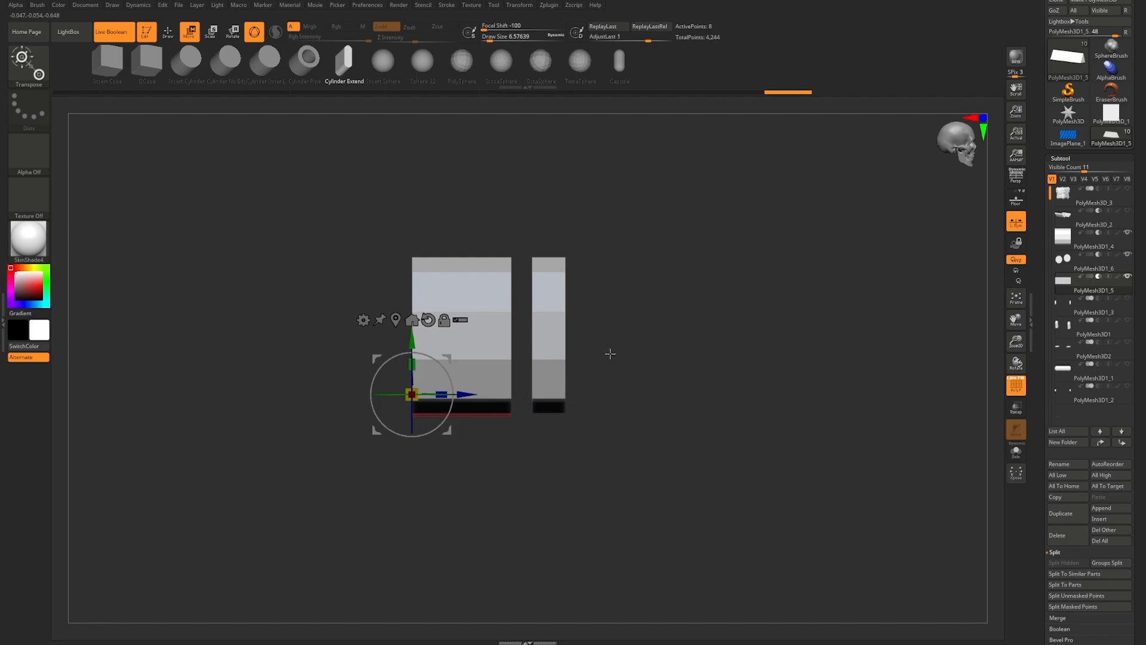
key("q")
left_click_drag(642, 351, 642, 350)
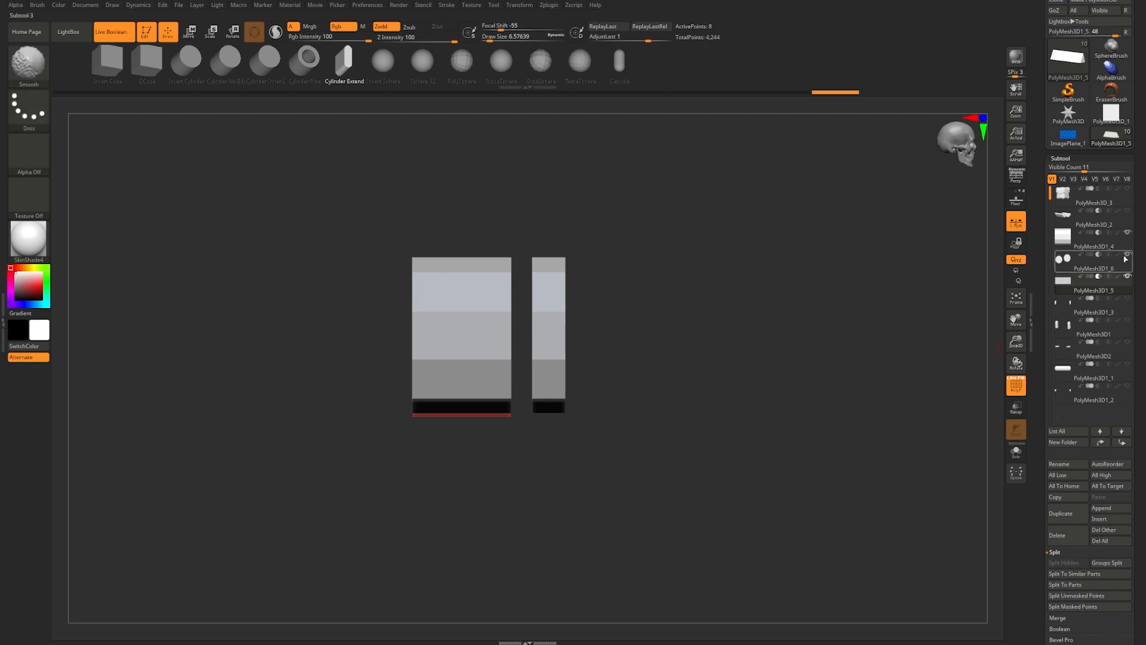
Step: Show all subtools again, duplicate the nose cutter and move the copy forward along Z out of the face
left_click(1127, 276)
left_click(1128, 277)
left_click_drag(747, 406, 719, 414)
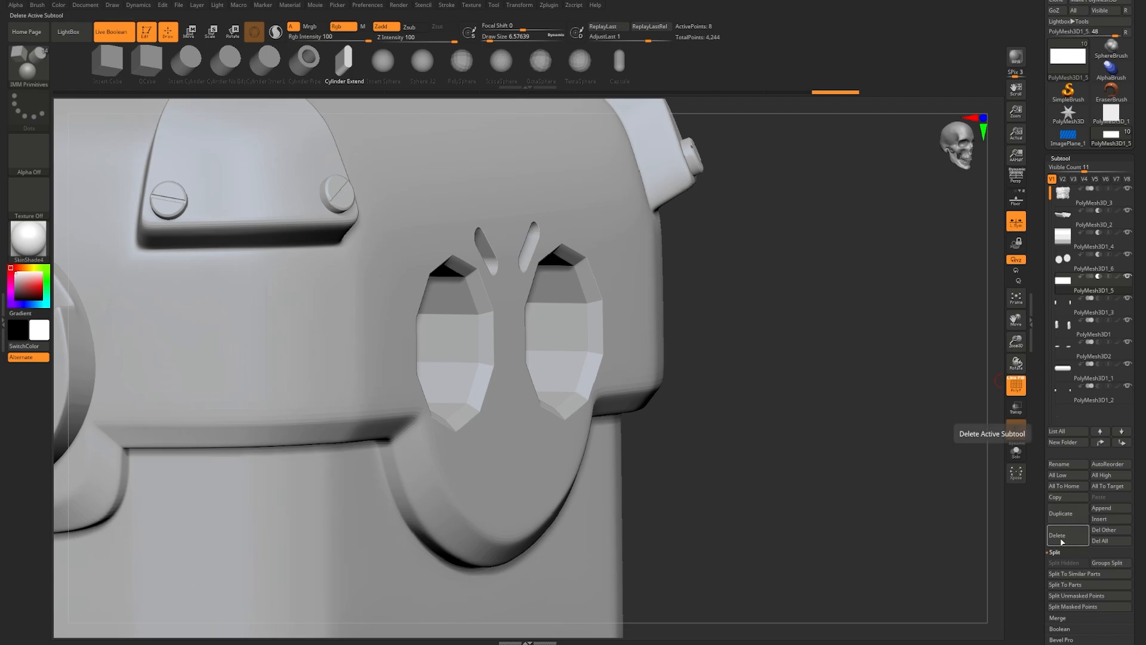
left_click(1069, 513)
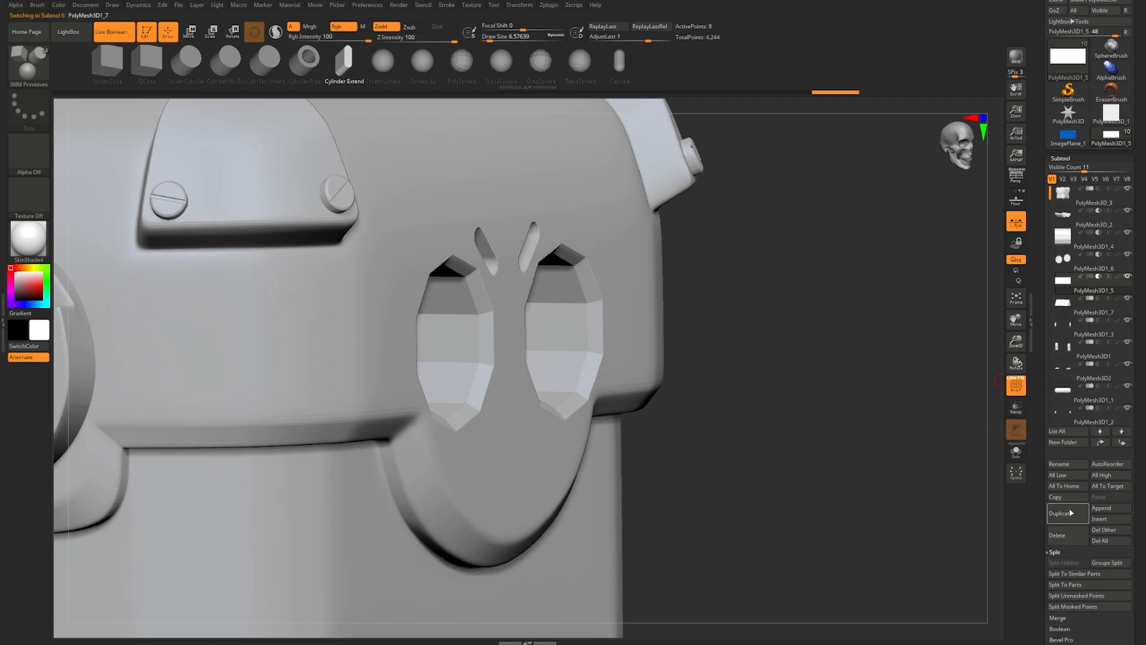
key("w")
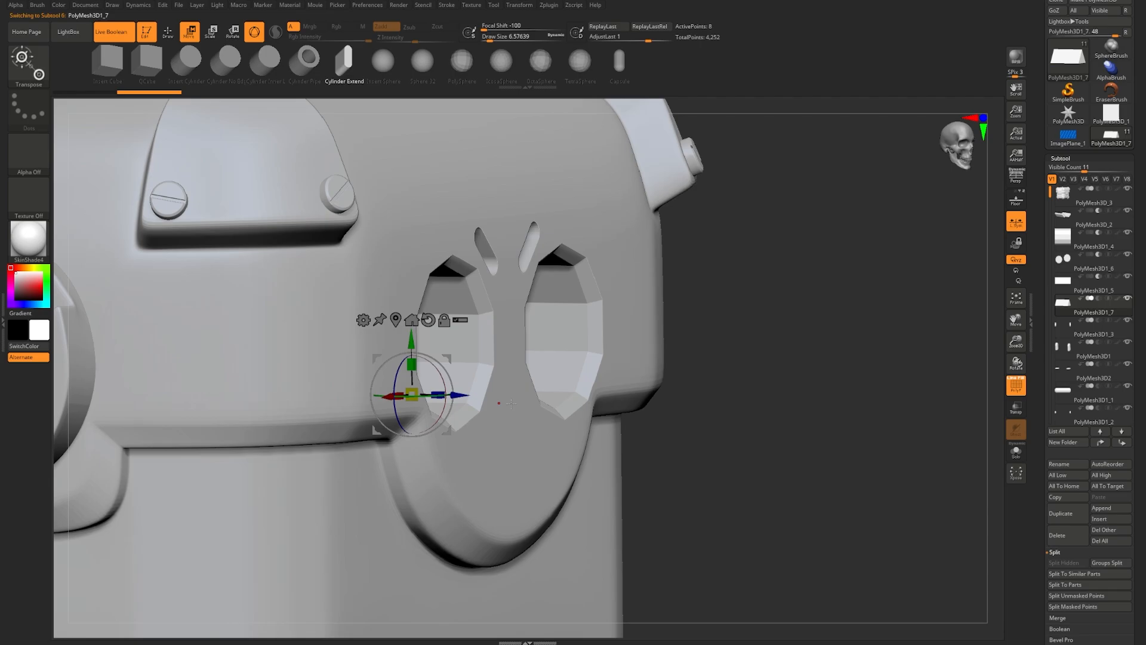
right_click_drag(484, 404, 514, 400)
left_click_drag(462, 398, 531, 404)
Step: Isolate the nose copy with the bevelled eye discs, align it to their rear plane and scale it to about 0.20 along Z
mouse_move(1122, 324)
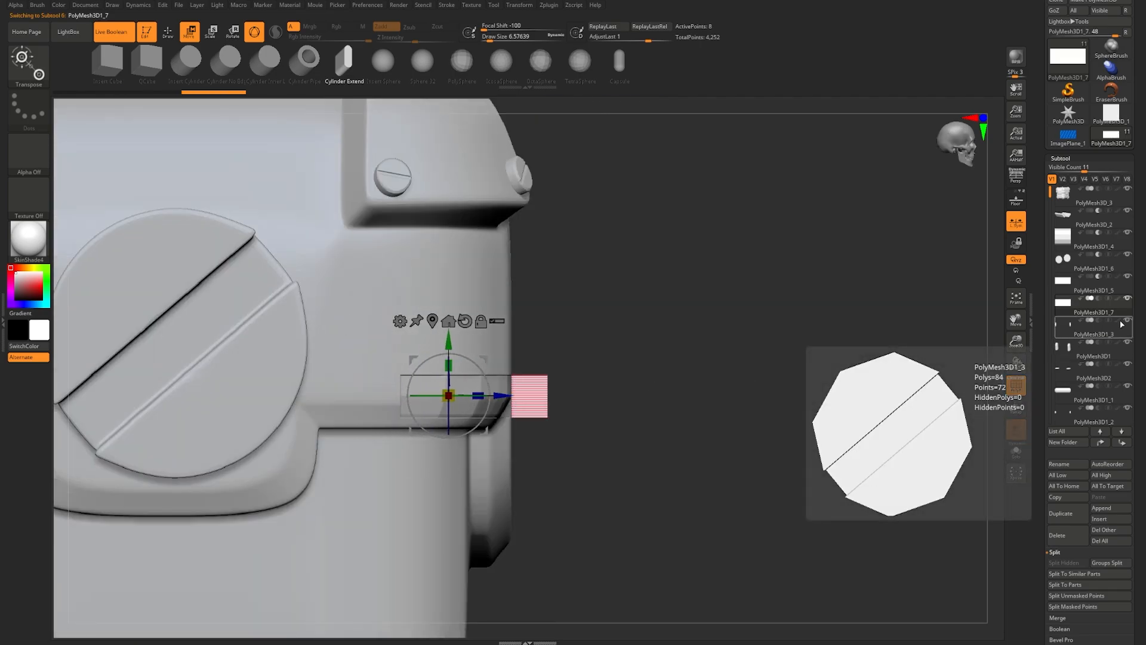
left_click(1128, 299, "shift")
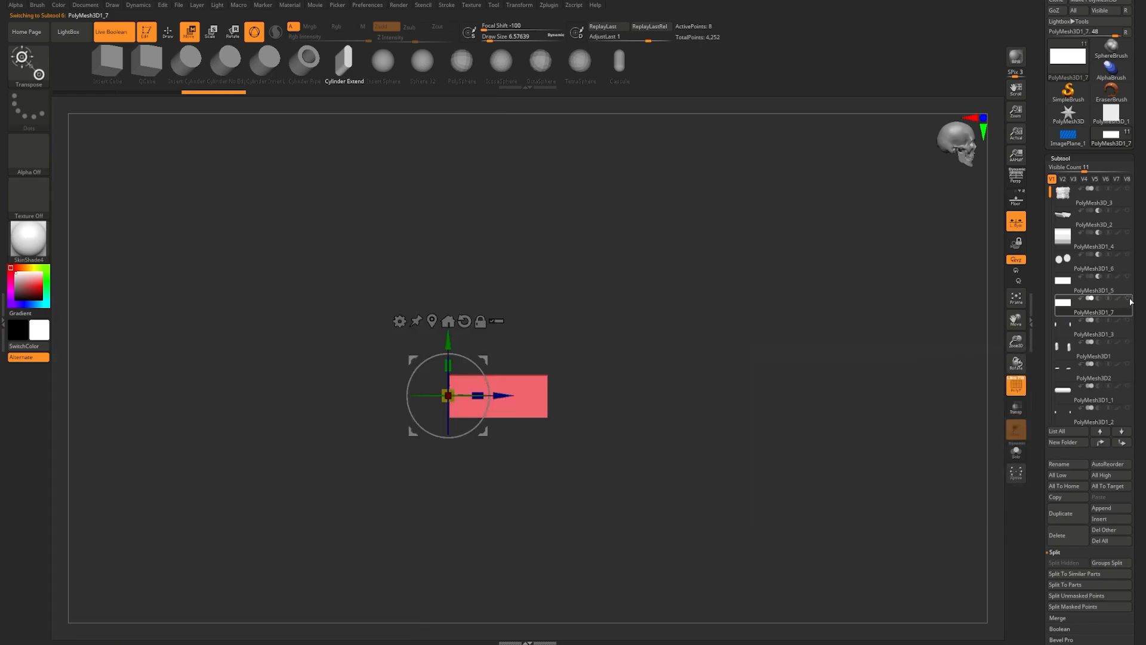
left_click_drag(875, 365, 814, 378)
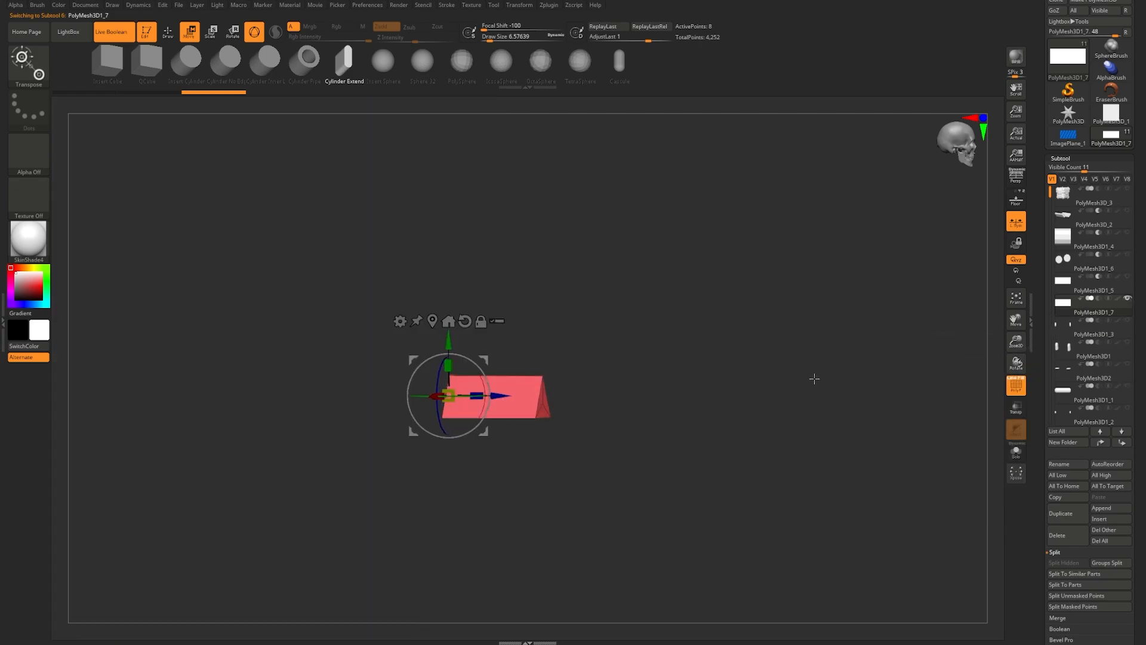
left_click(1127, 254)
left_click_drag(656, 311, 673, 302, "shift")
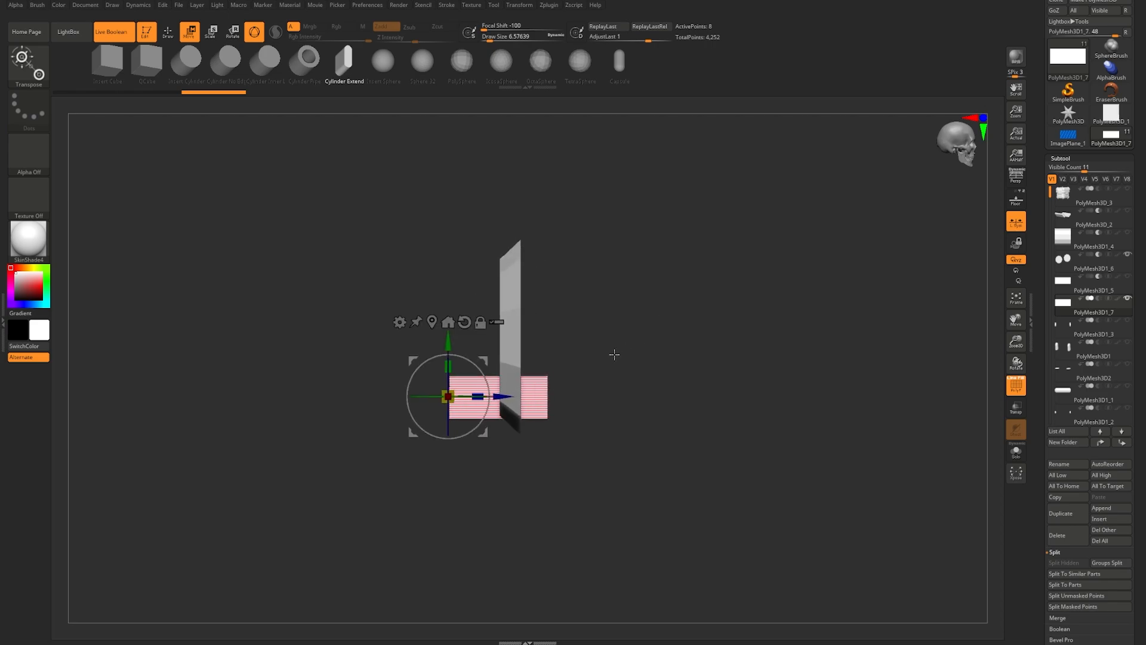
mouse_move(502, 402)
left_mouse_down()
mouse_move(579, 398)
mouse_move(499, 403)
left_mouse_up()
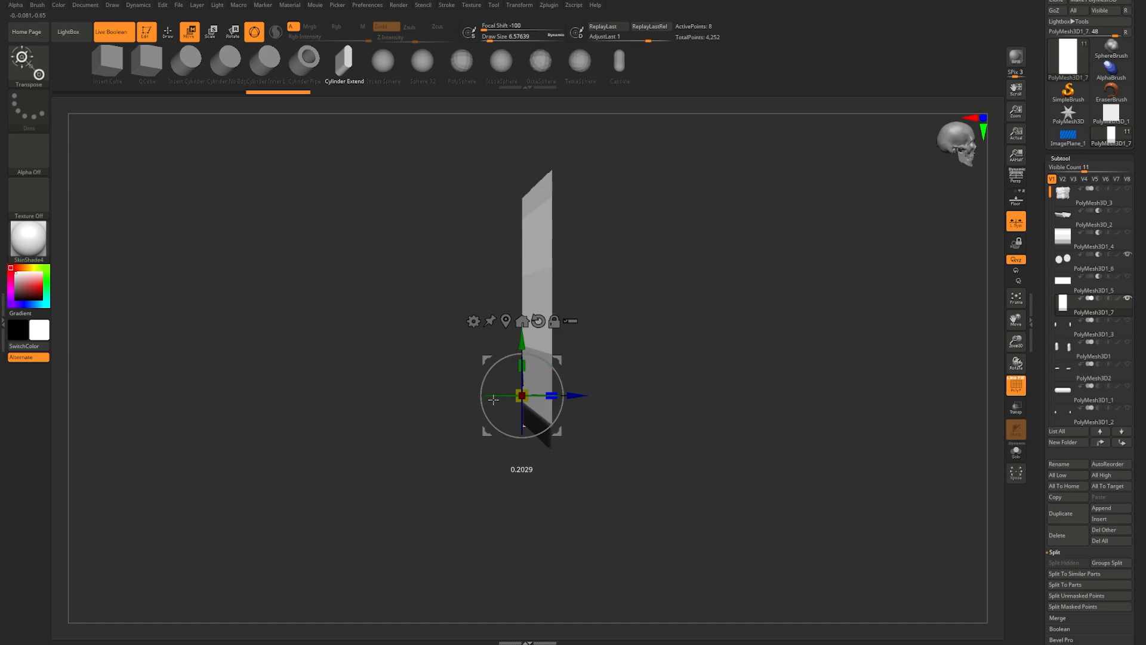
left_click_drag(493, 399, 493, 400)
Step: Mask off the nose copy's rear, centre the gizmo on its unmasked front end and enlarge that end into a flared bevel
left_click_drag(650, 292, 543, 528, "ctrl")
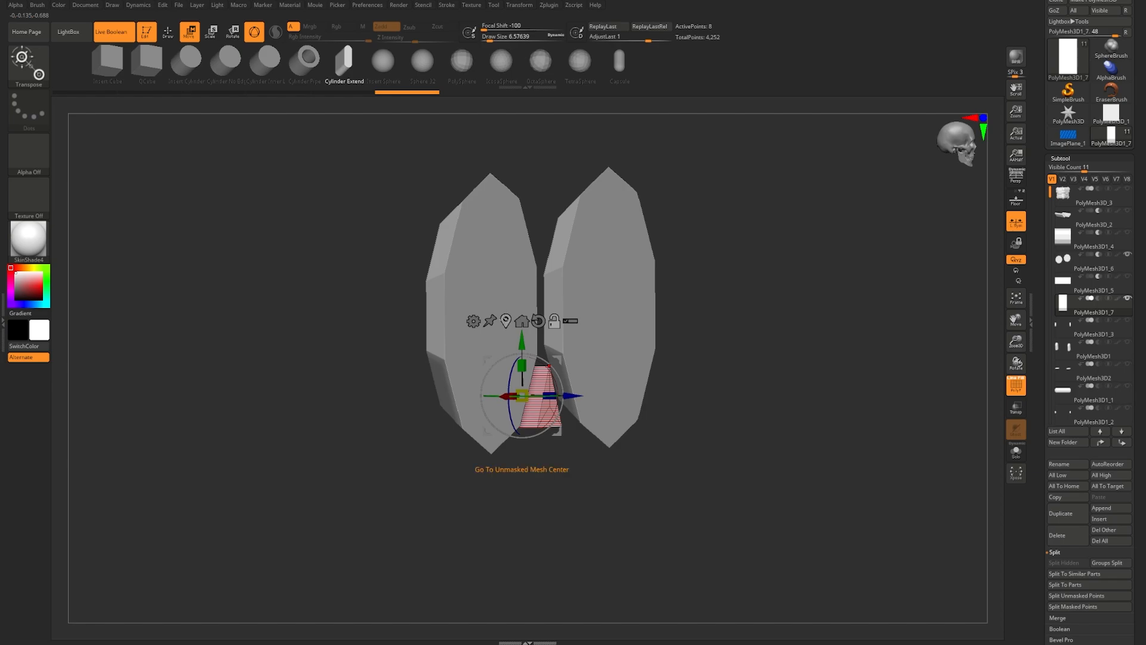
left_click(506, 320)
key("q")
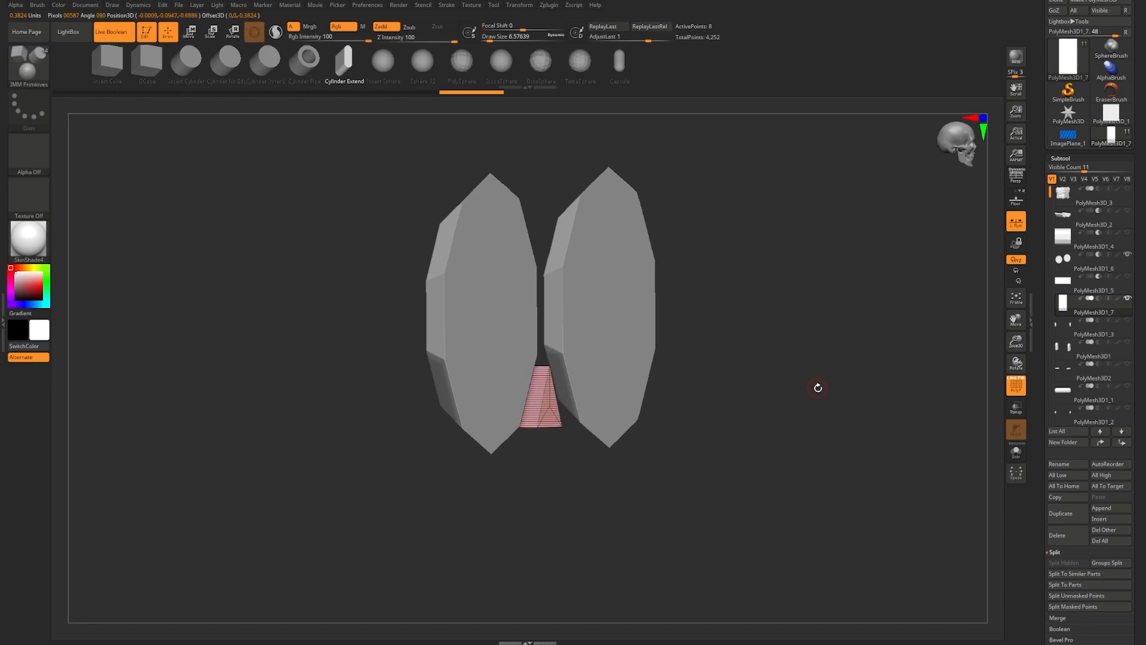
key("shift")
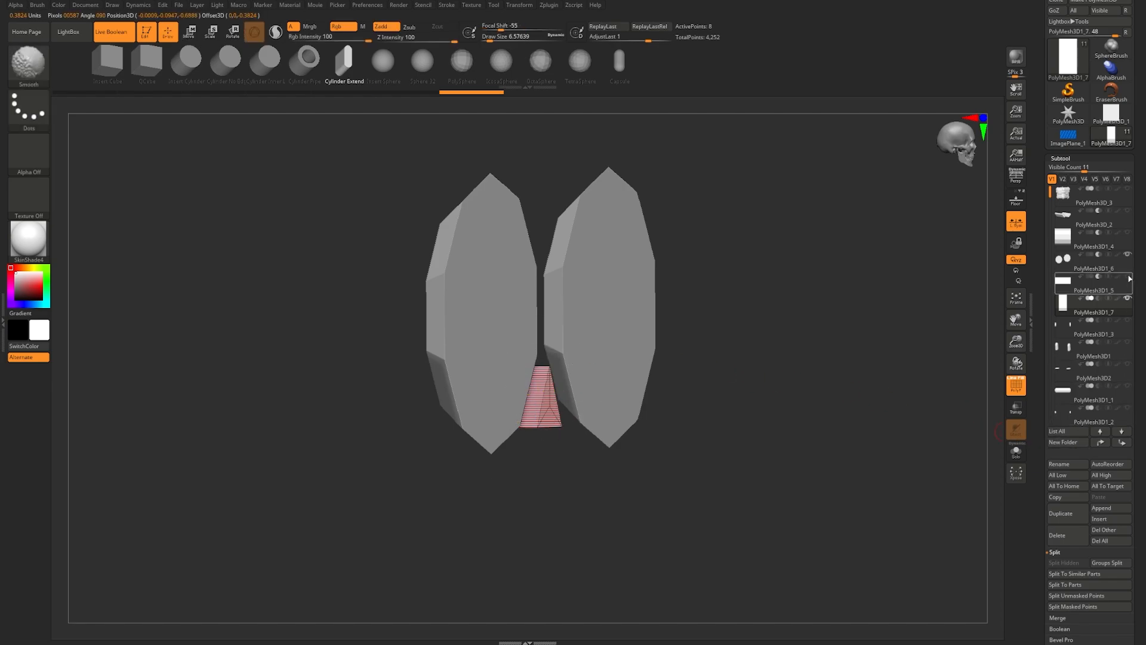
left_click(1128, 276, "shift")
key("shift+f")
key("w")
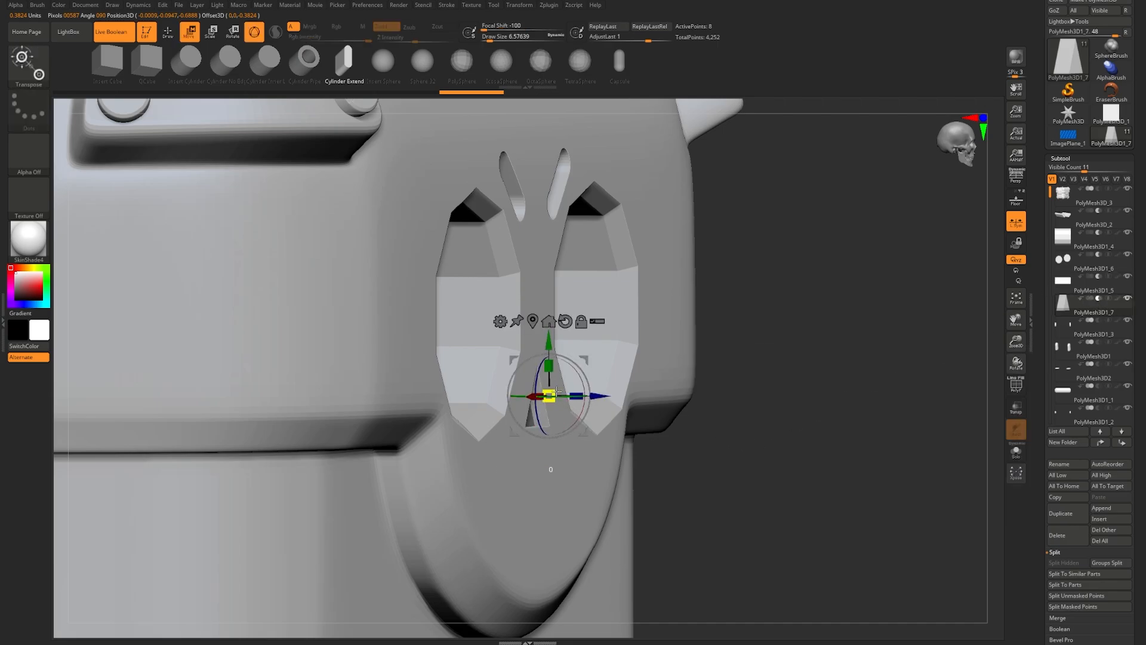
left_click_drag(556, 391, 603, 399)
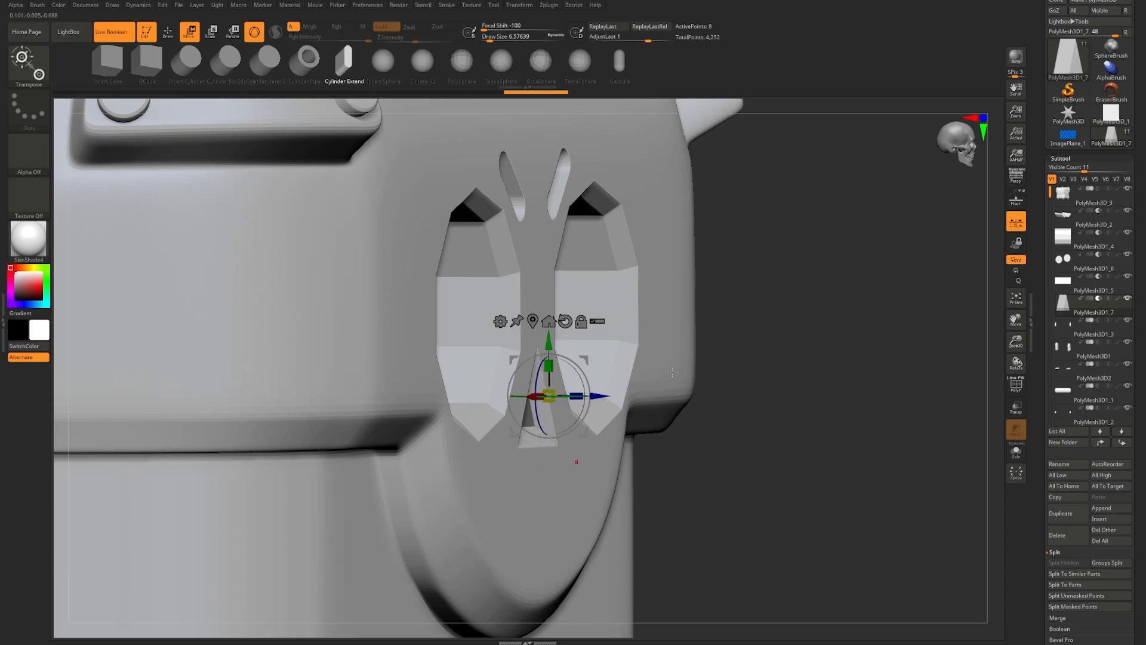
left_click_drag(743, 412, 646, 364)
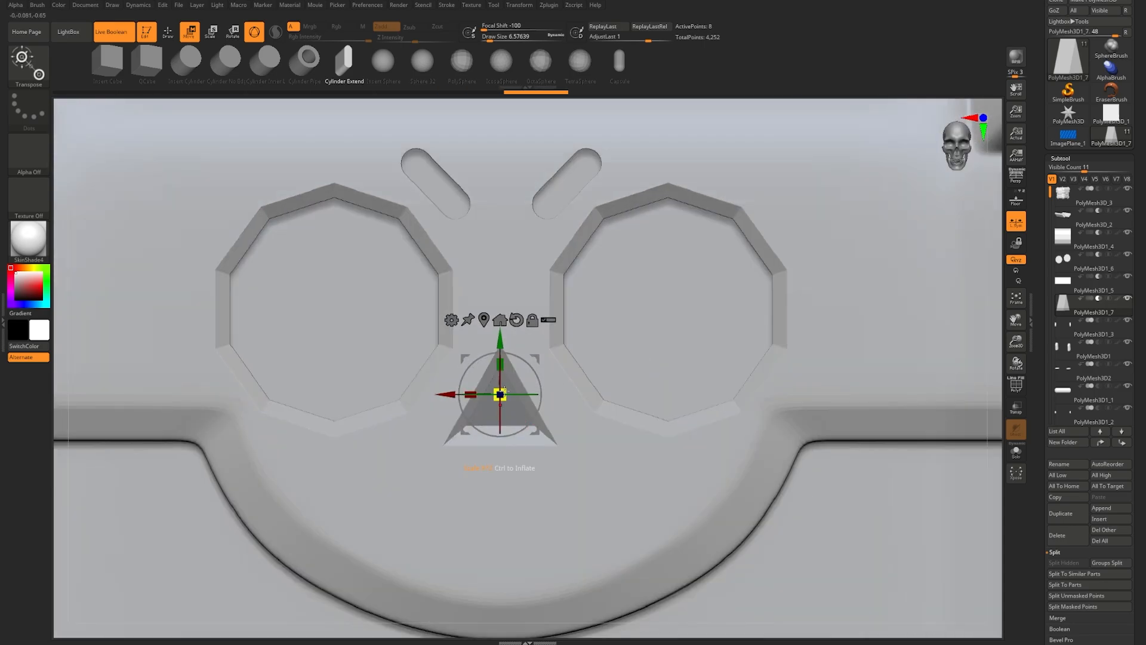
left_click_drag(503, 392, 512, 391)
Step: Move the nose bevel's front end slightly up along Y, clear the mask and check the nose on the whole chest
left_click_drag(593, 373, 601, 483, "alt")
left_click_drag(598, 426, 620, 427, "alt")
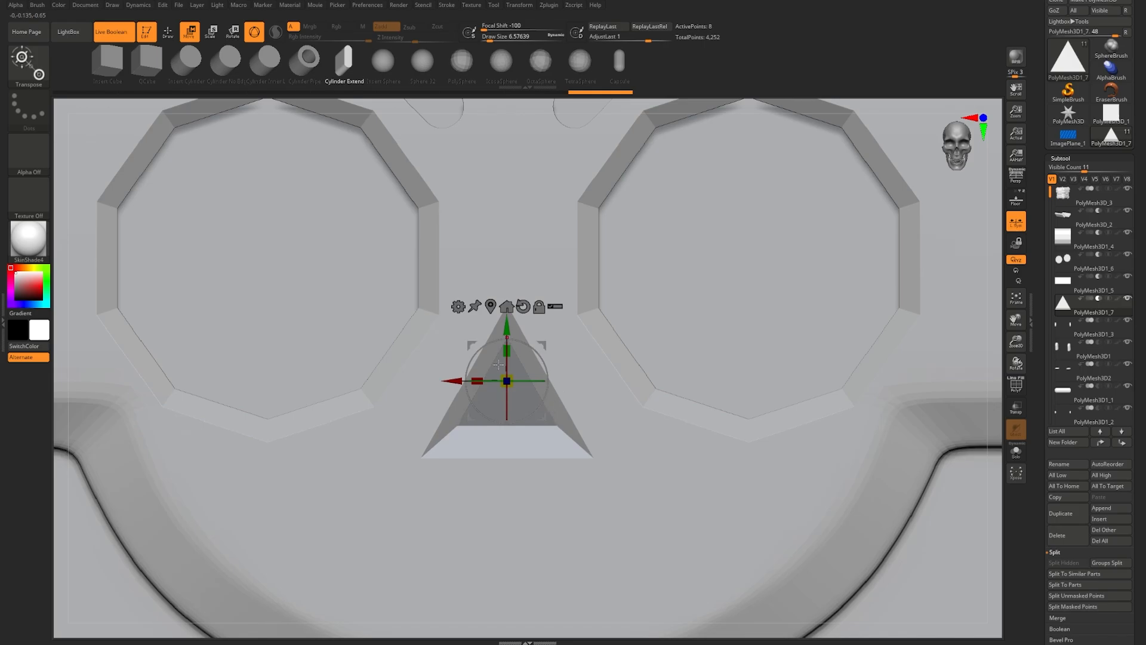
left_click_drag(507, 326, 512, 308)
key("q")
mouse_move(555, 385)
right_mouse_down()
mouse_move(582, 390)
mouse_move(559, 390)
right_mouse_up()
key("f")
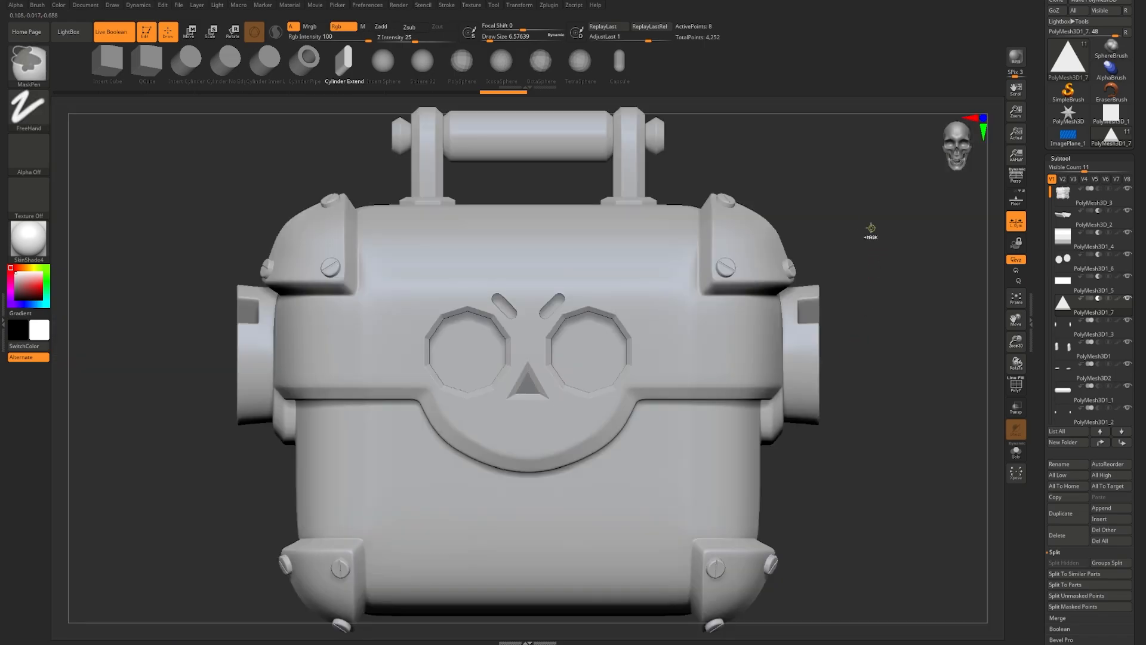
left_click_drag(850, 191, 898, 294, "ctrl")
mouse_move(899, 293)
right_mouse_down()
mouse_move(924, 305)
mouse_move(913, 298)
right_mouse_up()
right_click_drag(557, 396, 575, 541, "ctrl")
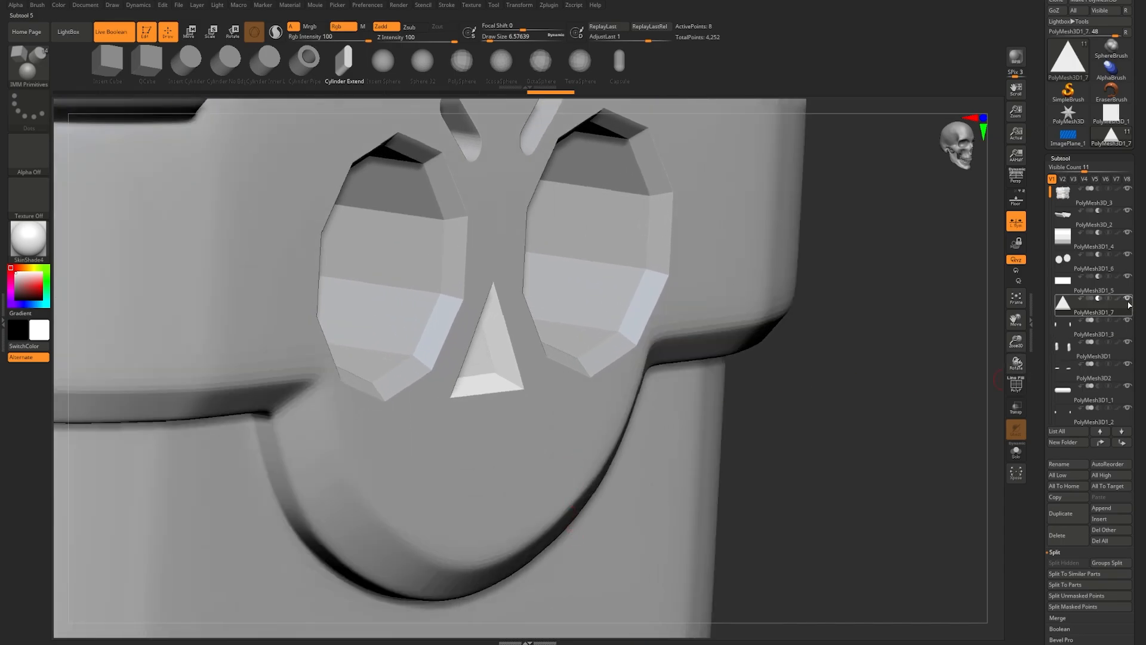
Step: Hide the nose bevel copy and stretch the original nose cutter to about 1.2 along Z until it cuts the face surface
mouse_move(1128, 304)
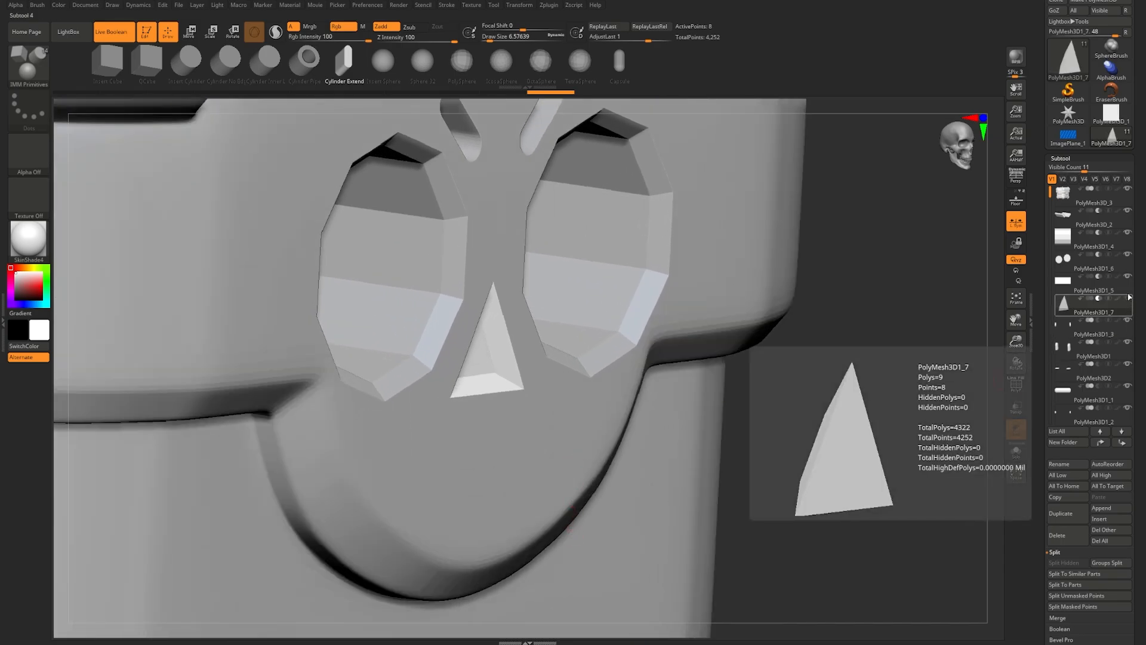
left_click(1122, 290)
mouse_move(1130, 279)
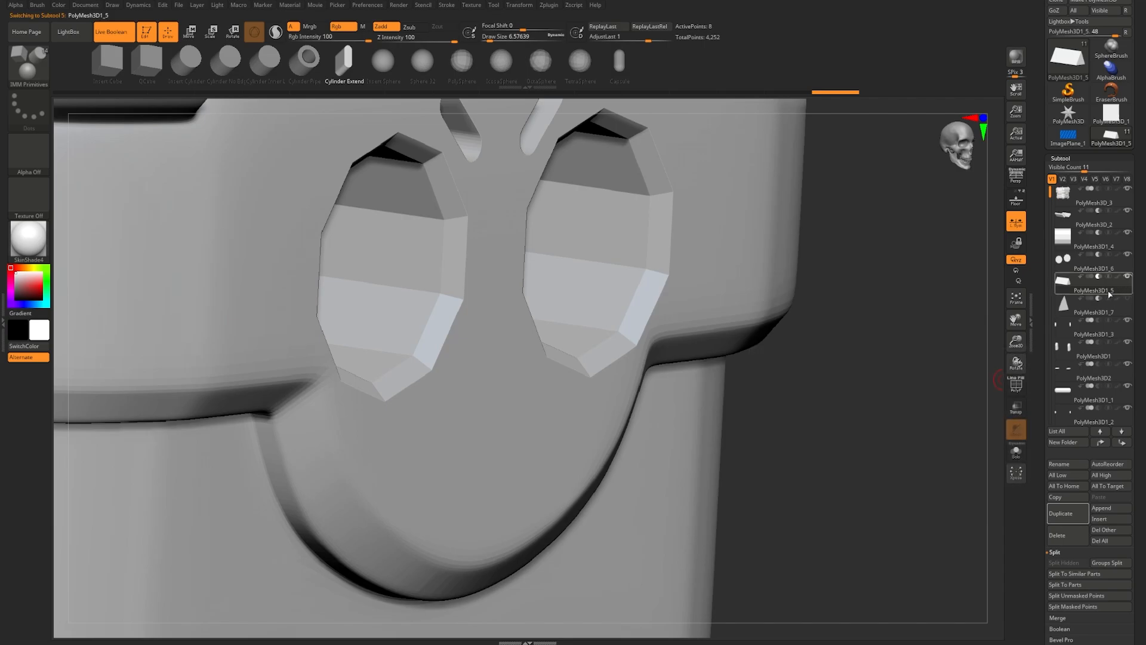
left_click(1016, 452)
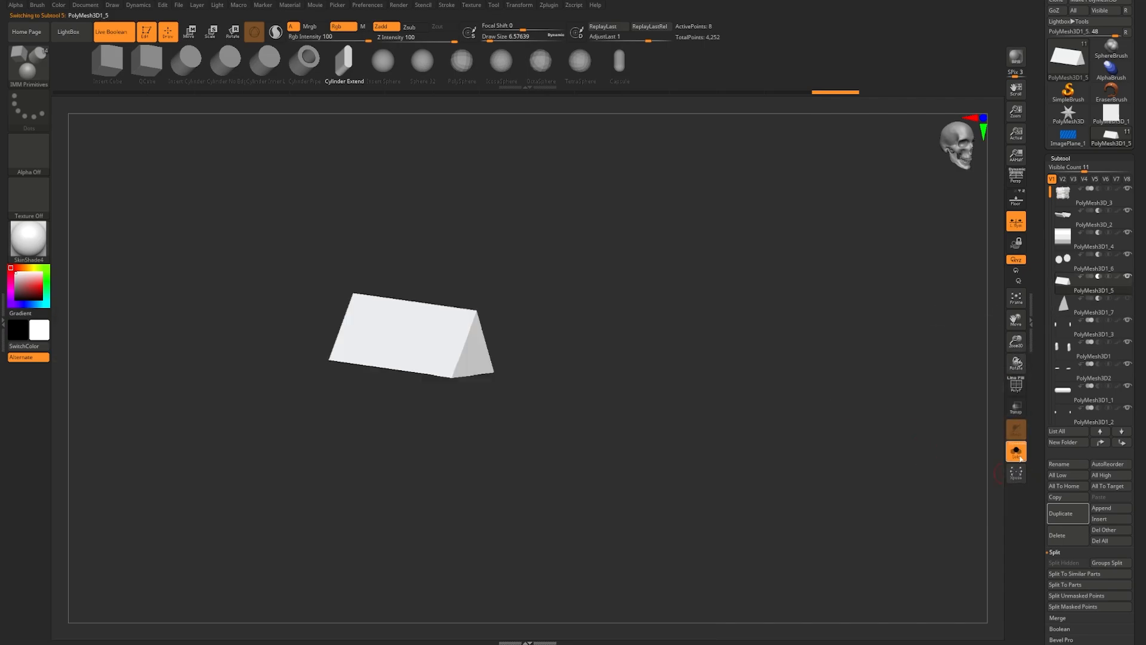
left_click_drag(627, 387, 632, 386, "shift")
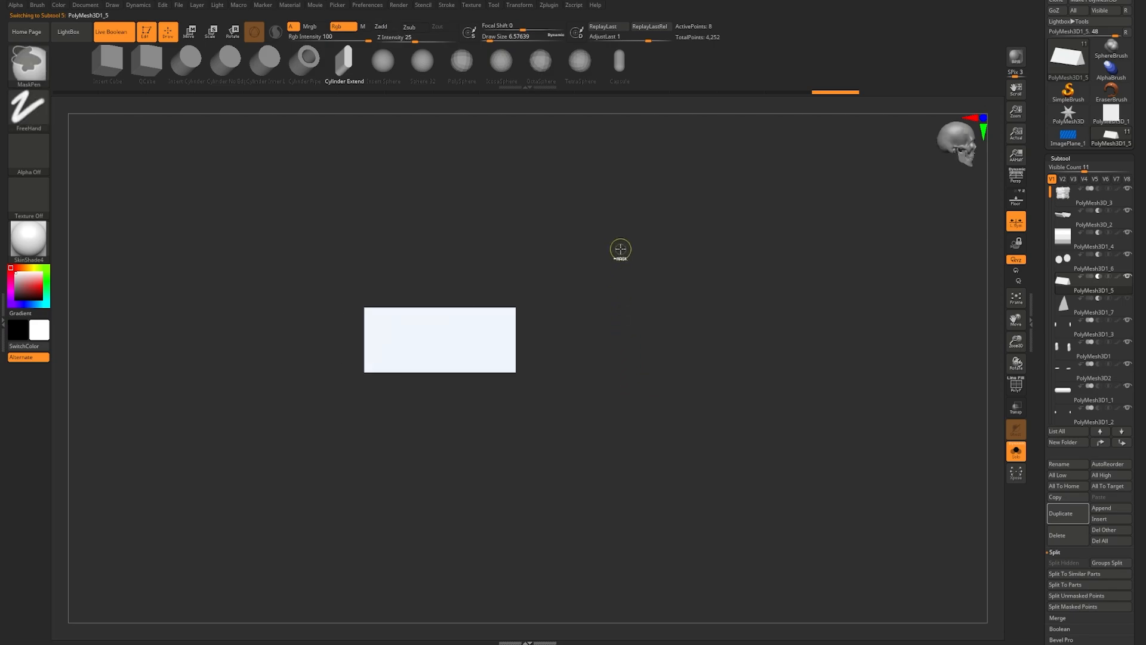
left_click_drag(621, 247, 509, 453, "ctrl")
key("w")
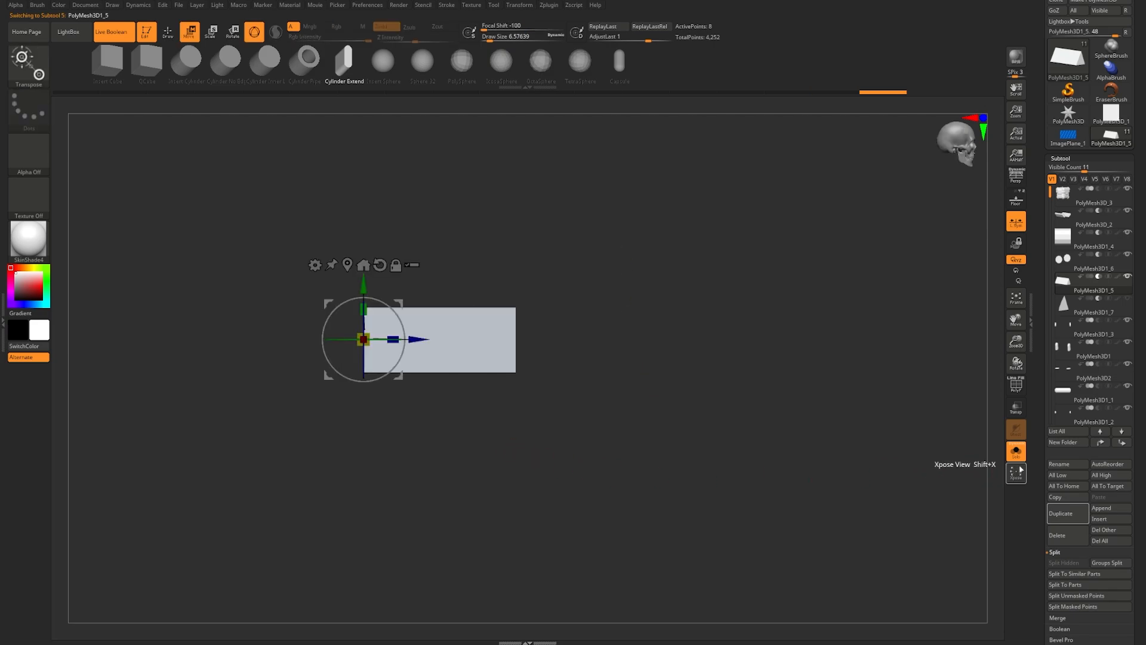
left_click(1016, 452)
left_click_drag(921, 444, 861, 444)
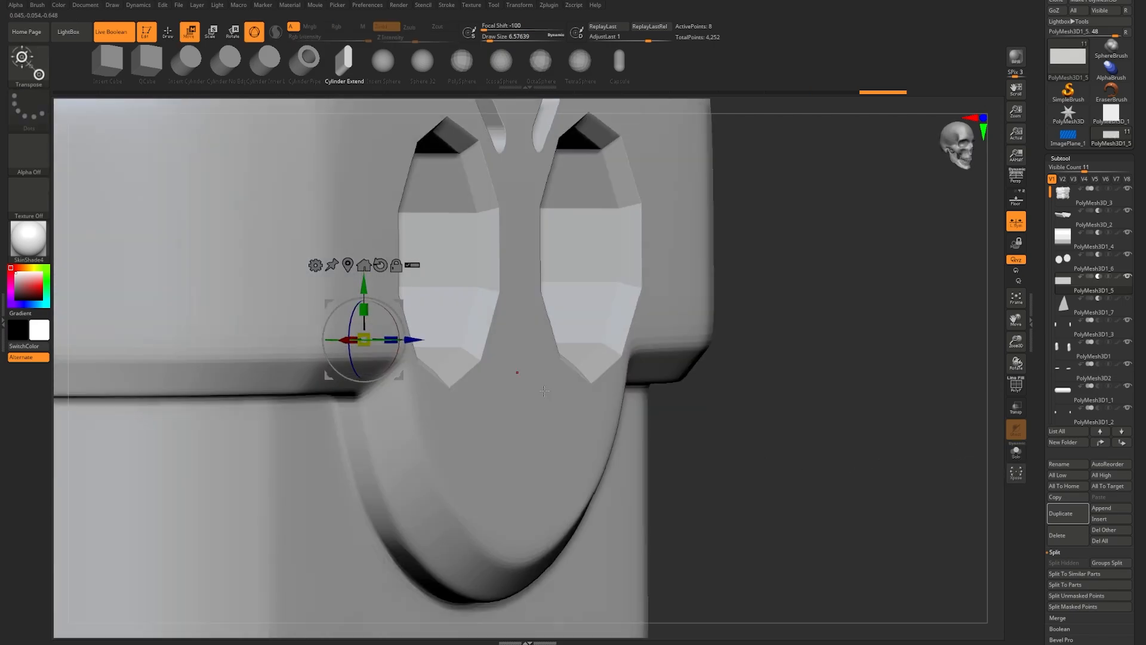
left_click_drag(381, 334, 388, 338)
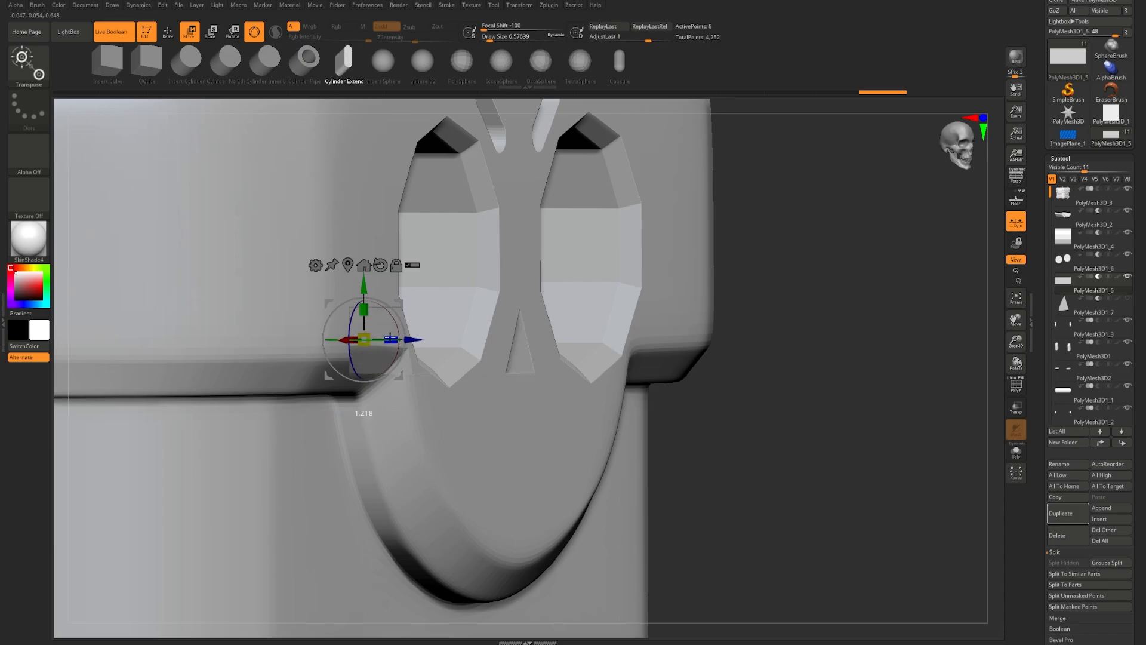
key("q")
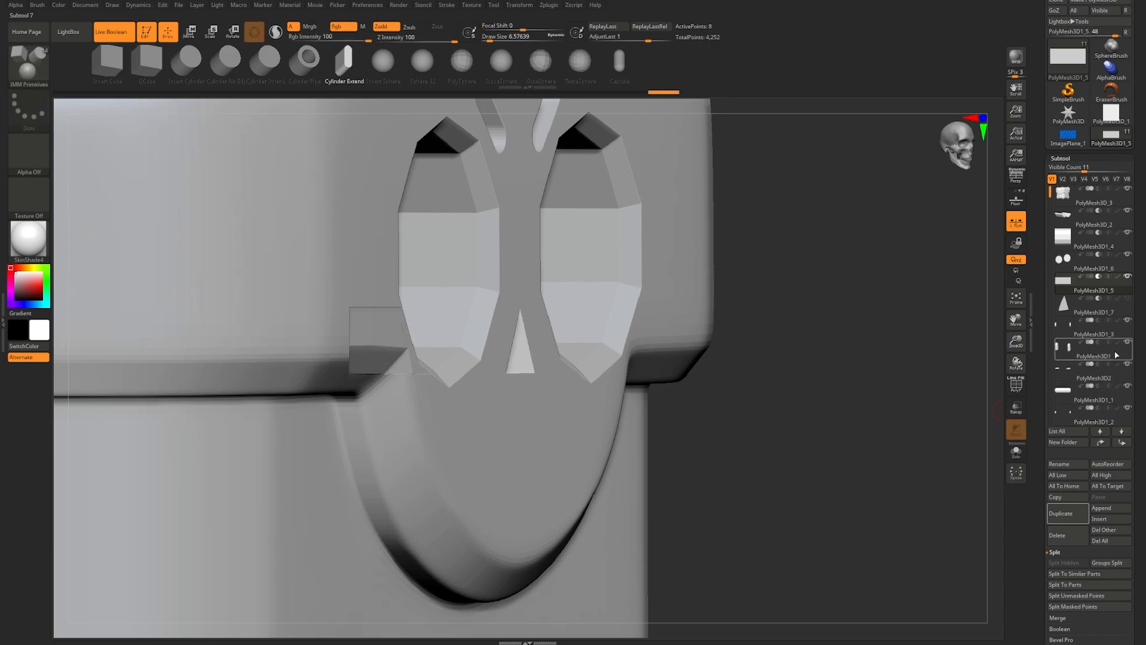
Step: Show the nose bevel copy again and review the bevelled nose opening from the front
left_click(1129, 299)
left_click_drag(870, 413, 842, 416)
key("f")
key("f")
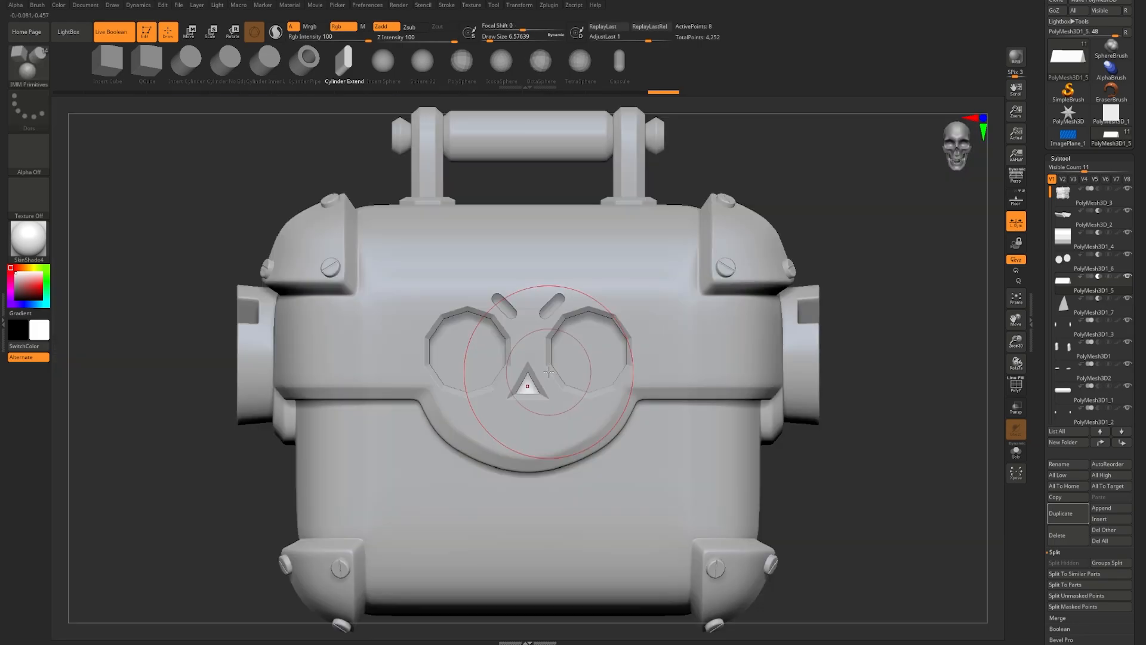
scroll(557, 324, "up", 5)
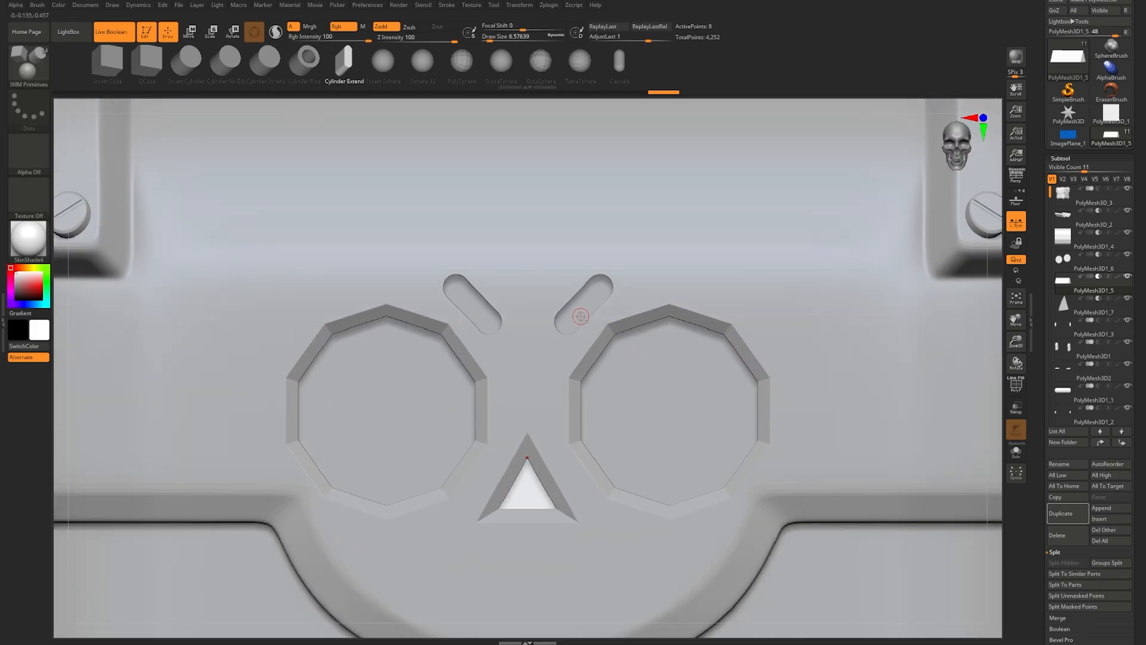
Step: Select the eyebrow cutters, hide all other subtools and check their depth from the side
left_click(581, 316, "alt")
right_click_drag(579, 319, 785, 370)
key("shift+f")
left_click(1128, 212, "shift")
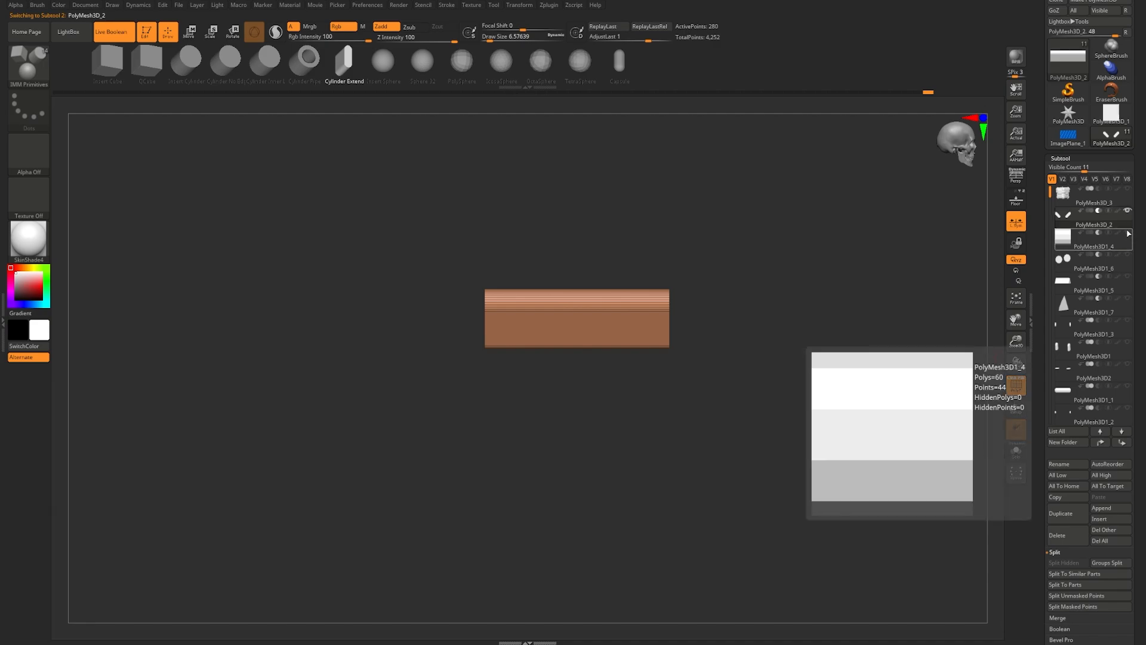
left_click(1127, 232)
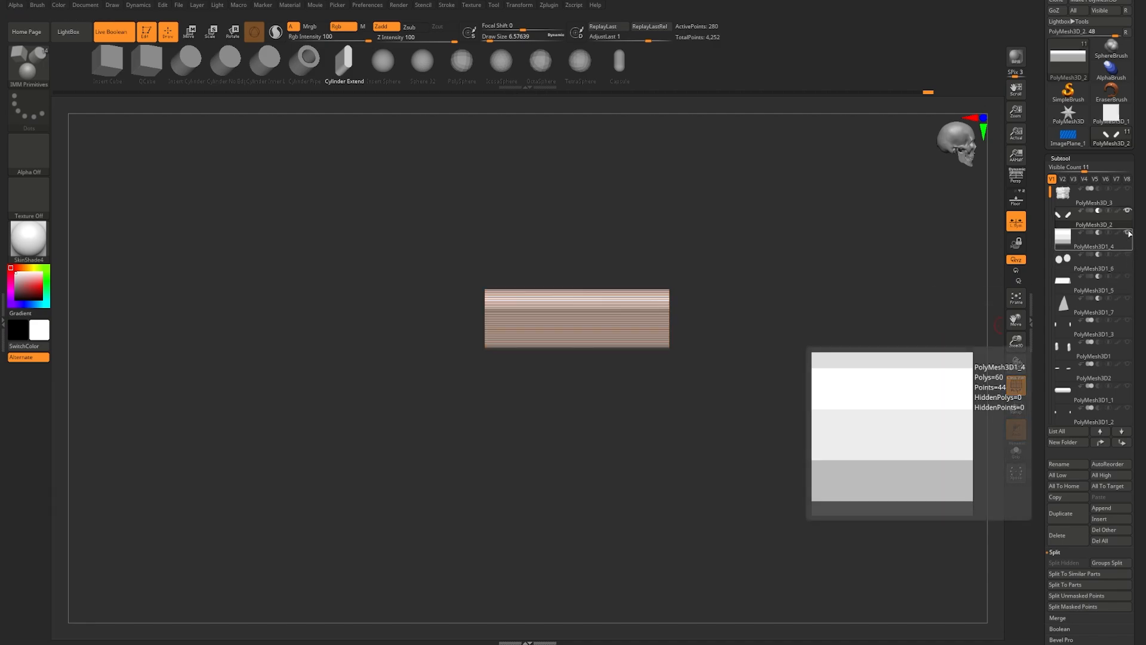
left_click(1129, 233)
left_click(1085, 275)
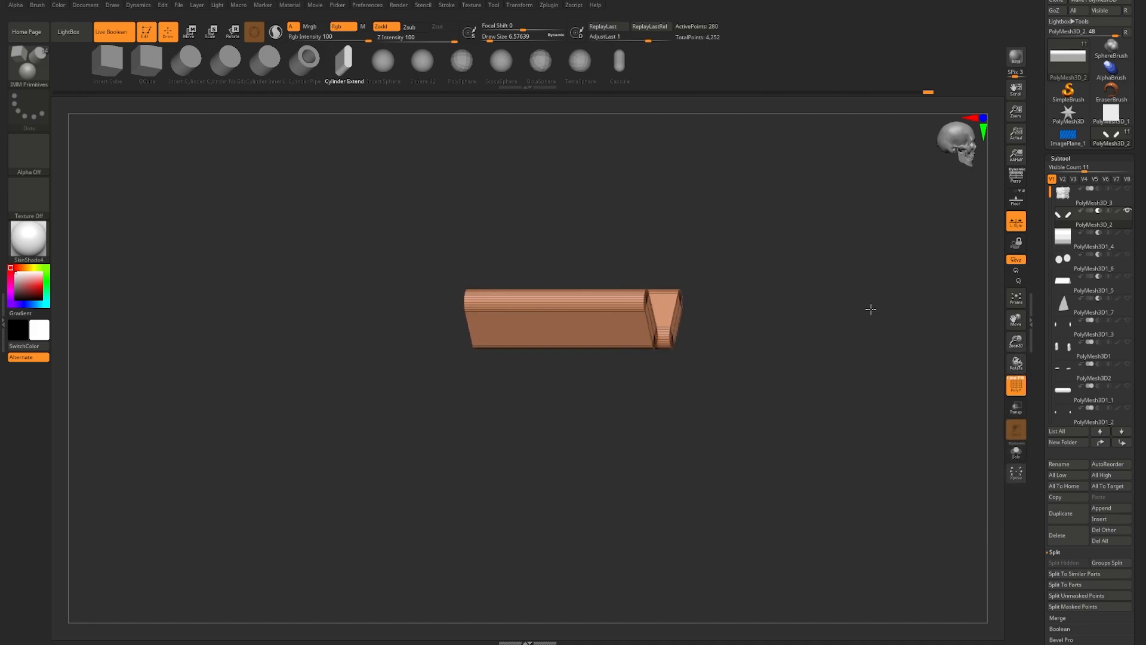
Step: Show the large eye cylinders beside the eyebrow cutters and compare their depths in side view
left_click(1129, 233)
mouse_move(1129, 233)
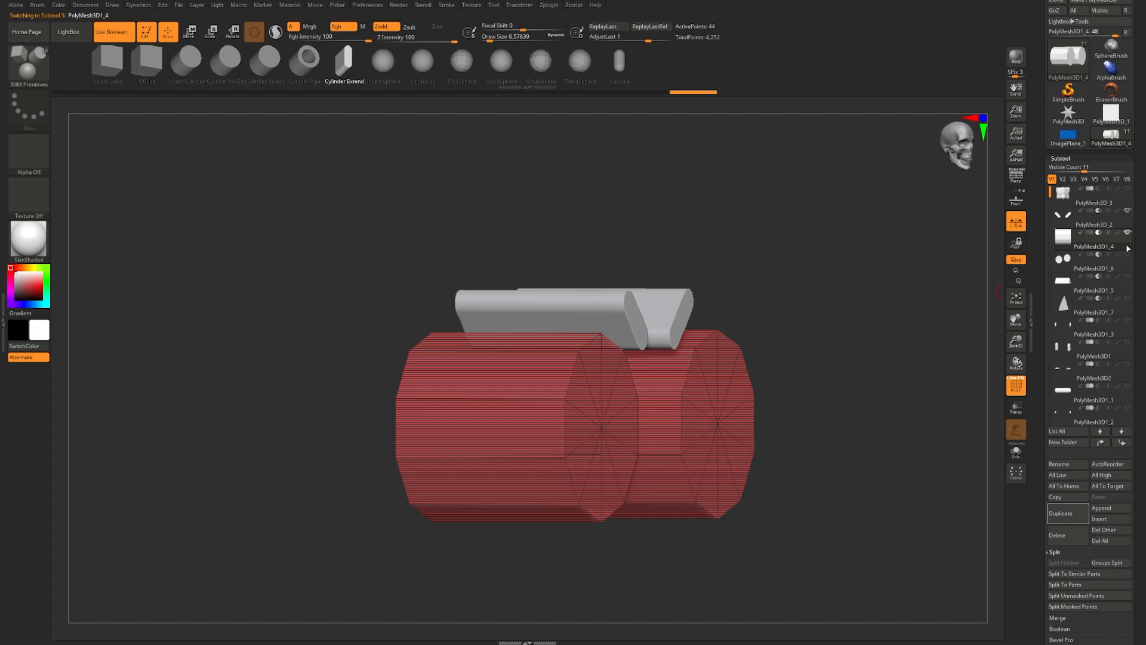
key("shift+f")
key("shift+f")
left_click_drag(943, 422, 968, 455)
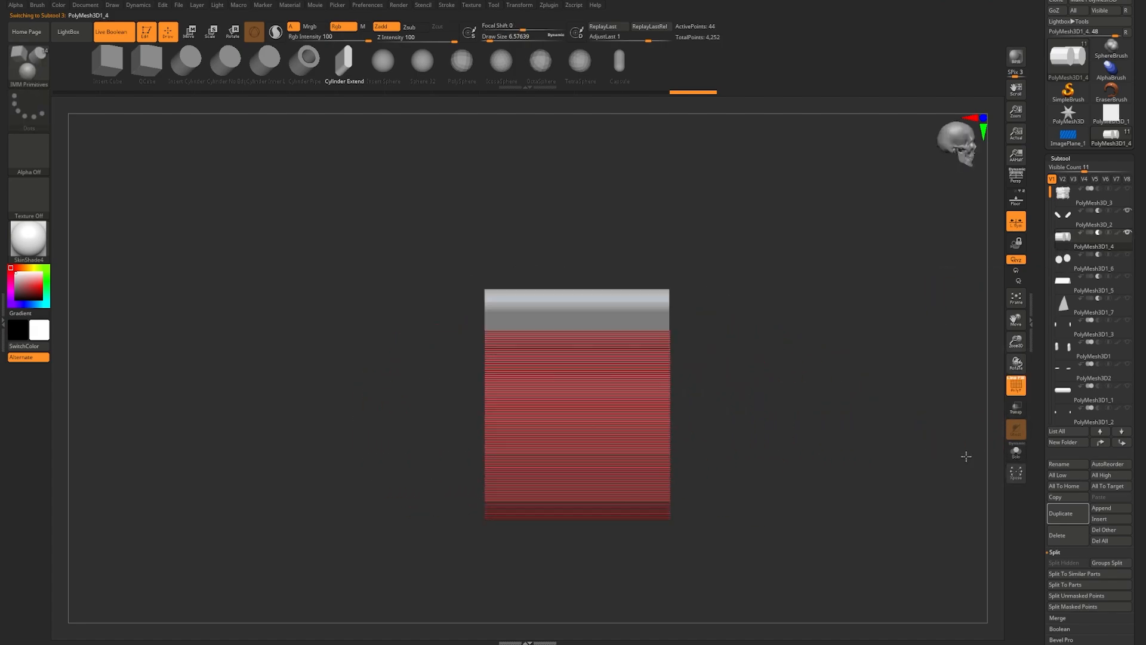
Step: Hide the large eye cylinders, then duplicate the eyebrow cutters and slide the copy forward along the depth axis
mouse_move(1131, 236)
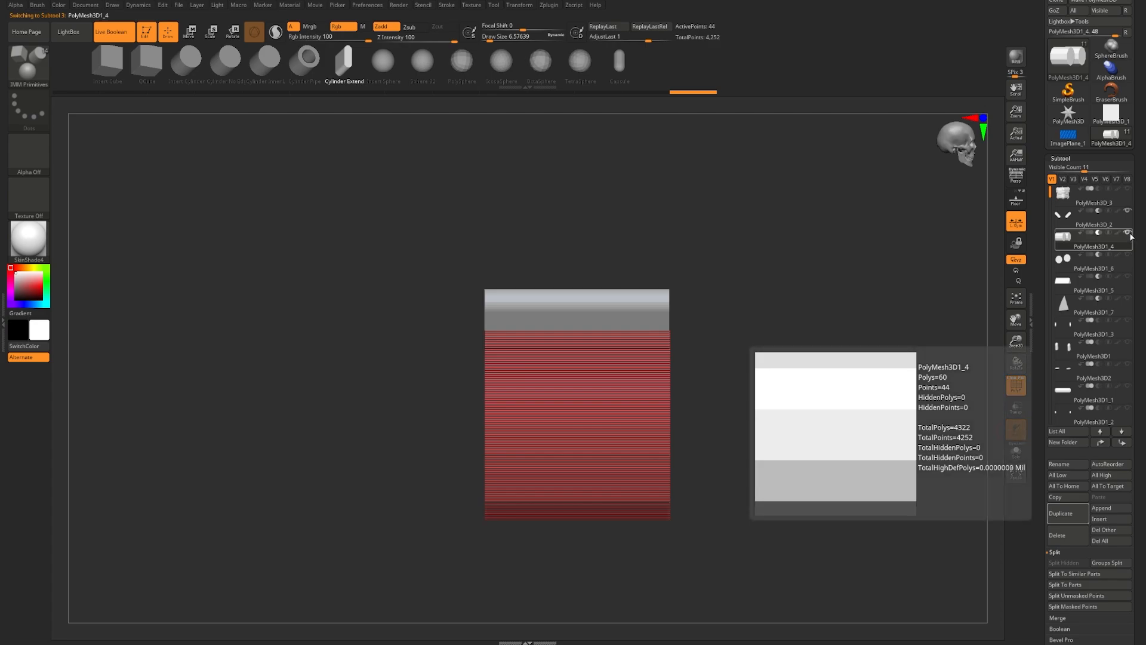
left_click(1098, 216)
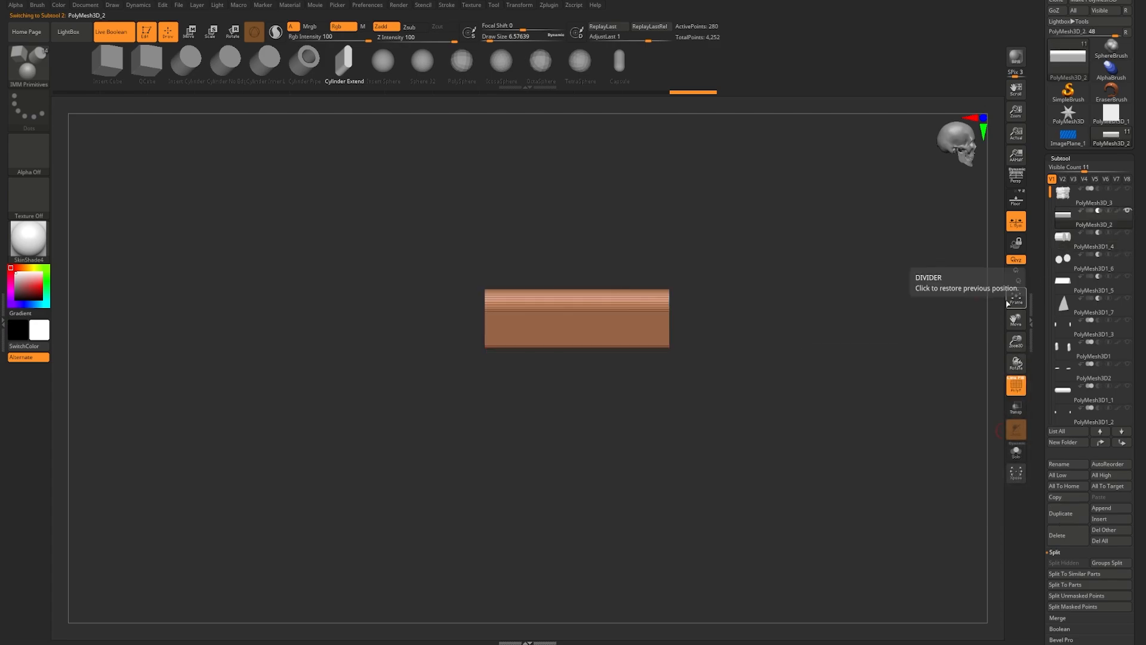
left_click(1068, 514)
key("w")
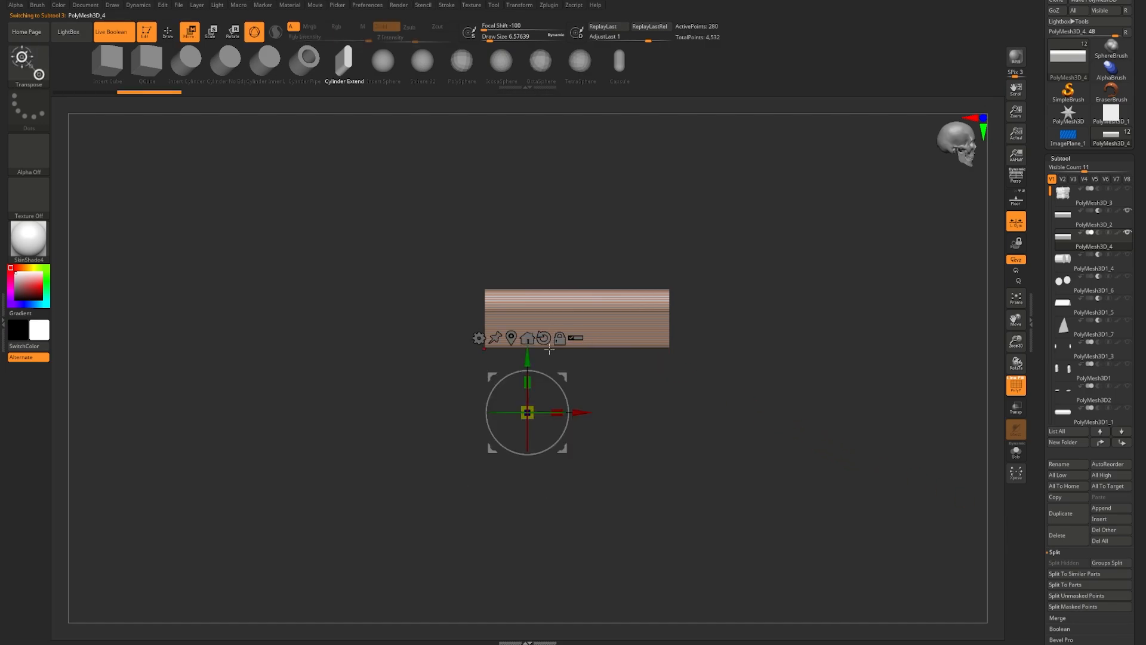
left_click(512, 333)
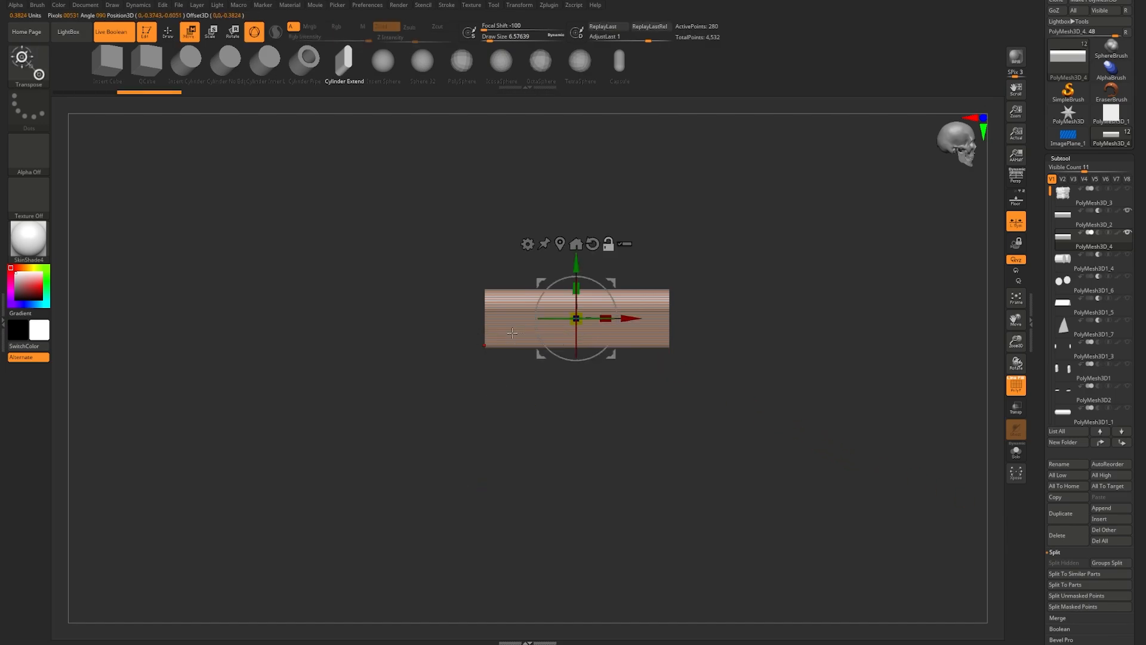
left_click_drag(628, 317, 740, 320, "alt")
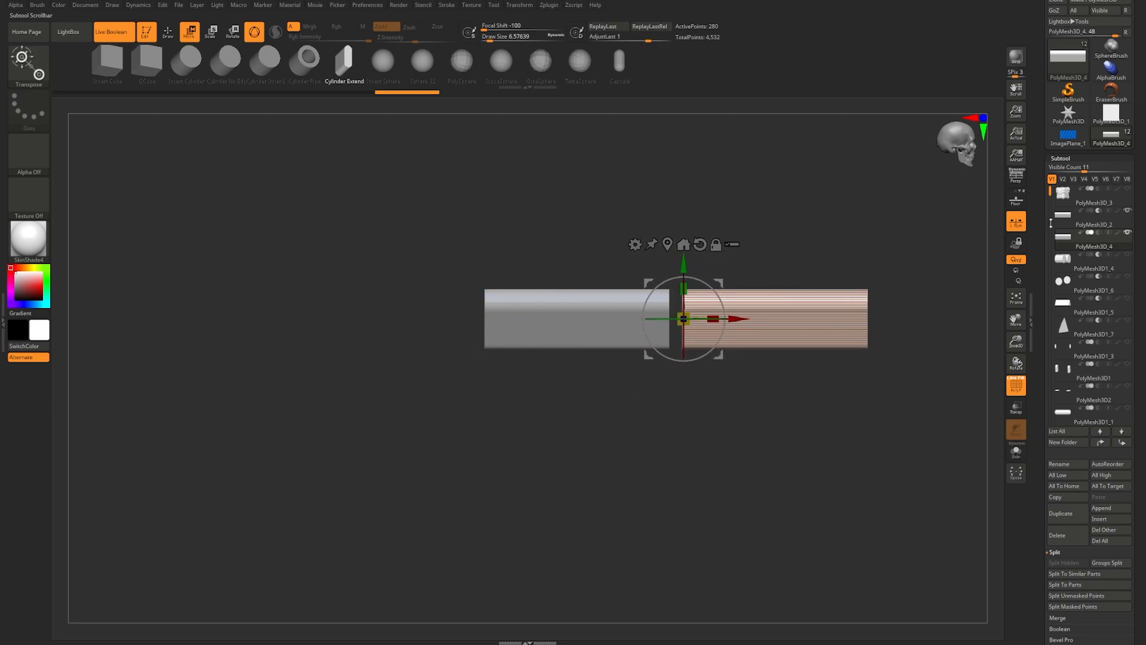
Step: Hide the original eyebrow cutters and view the forward copy on its own at an angle
left_click(1128, 232)
mouse_move(1117, 257)
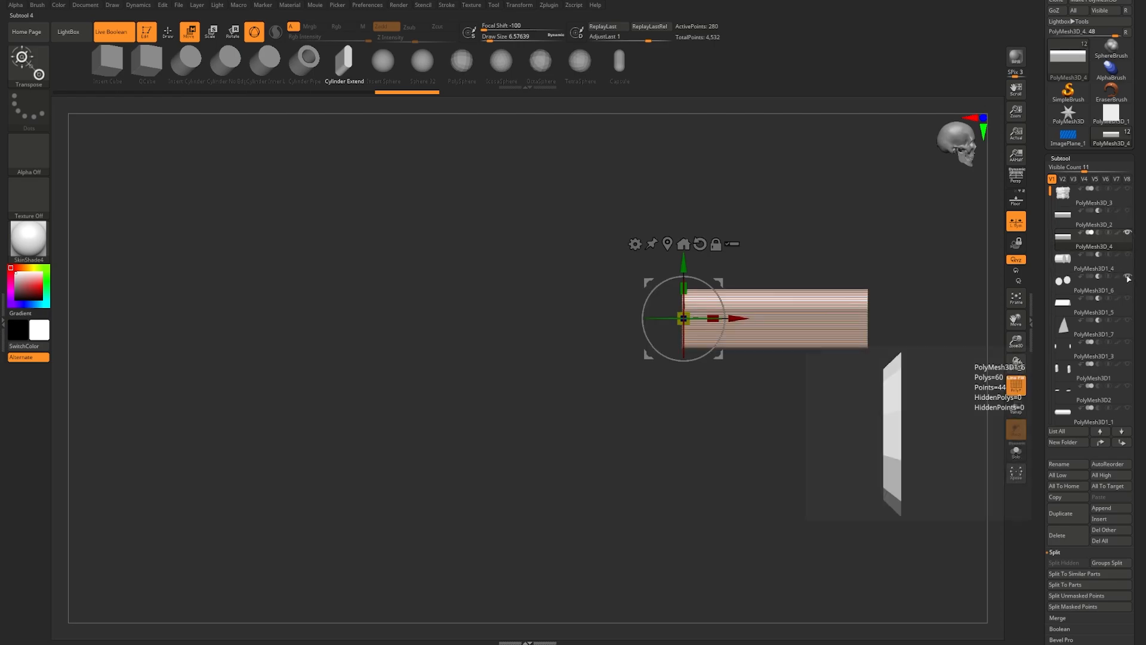
right_click_drag(866, 347, 765, 356, "alt")
key("shift+f")
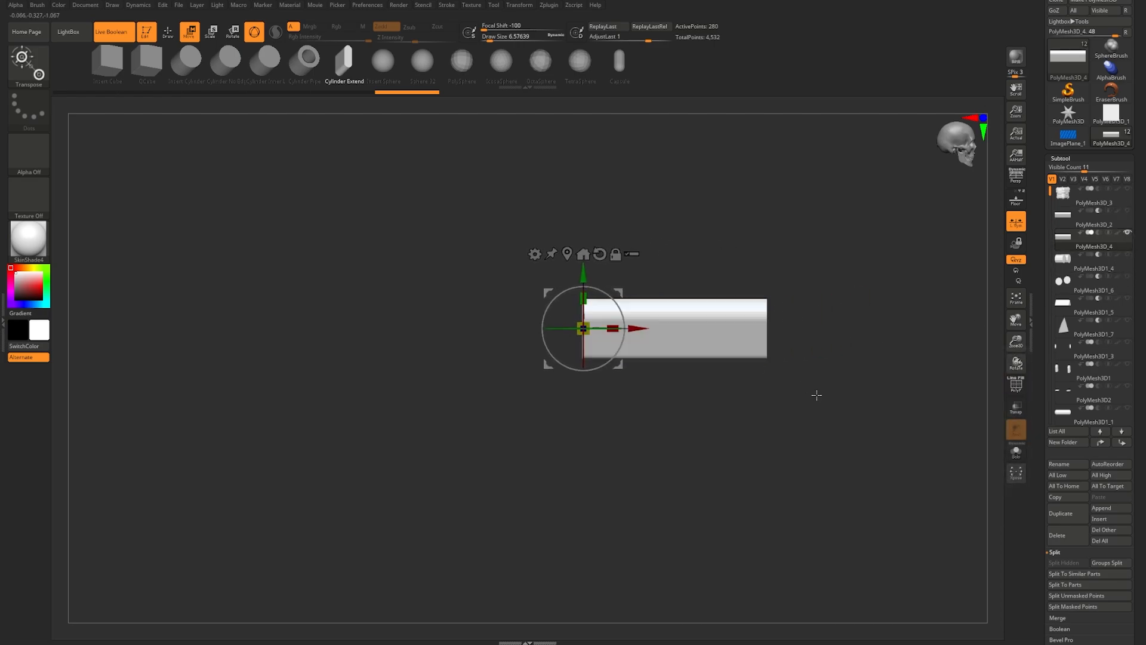
mouse_move(1131, 322)
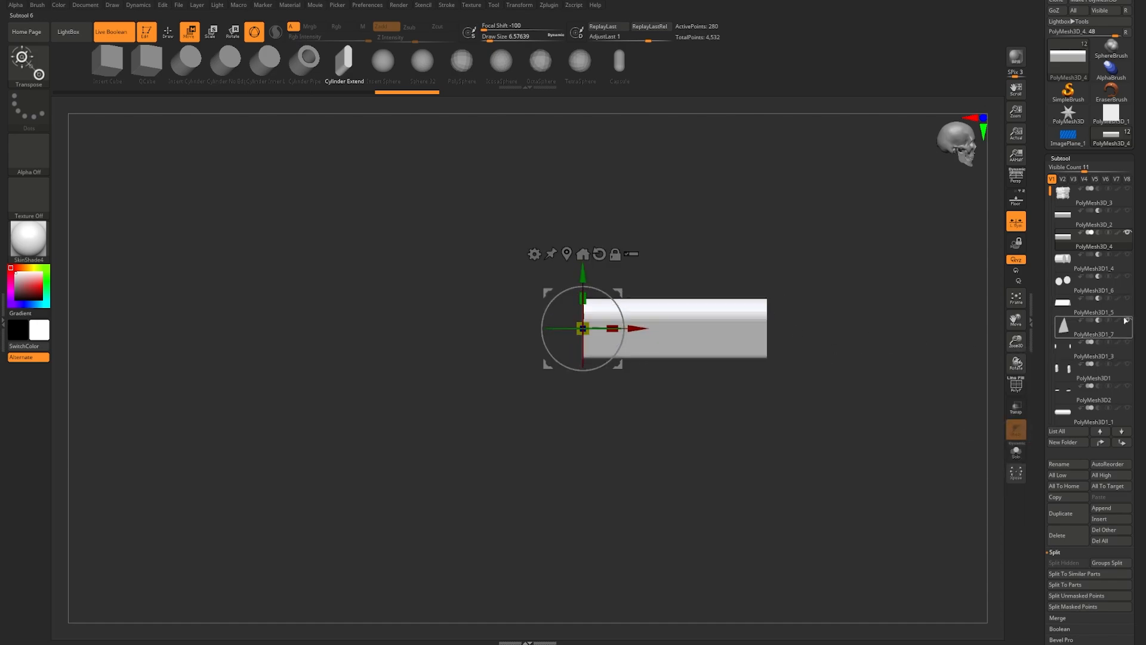
mouse_move(1131, 264)
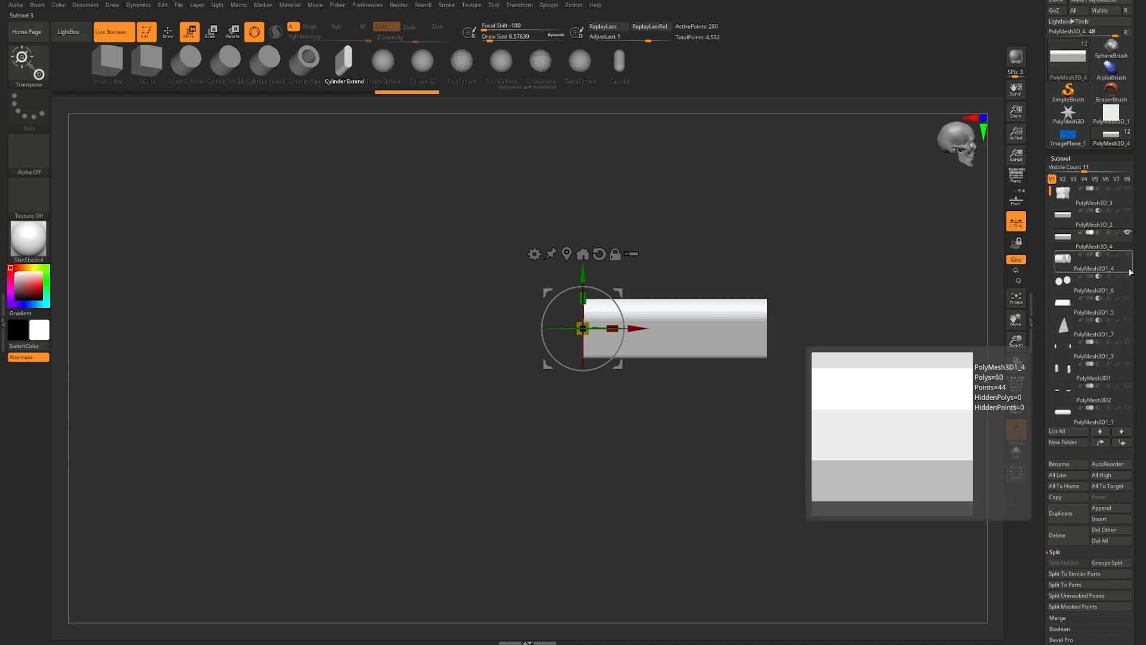
left_click_drag(808, 388, 905, 435)
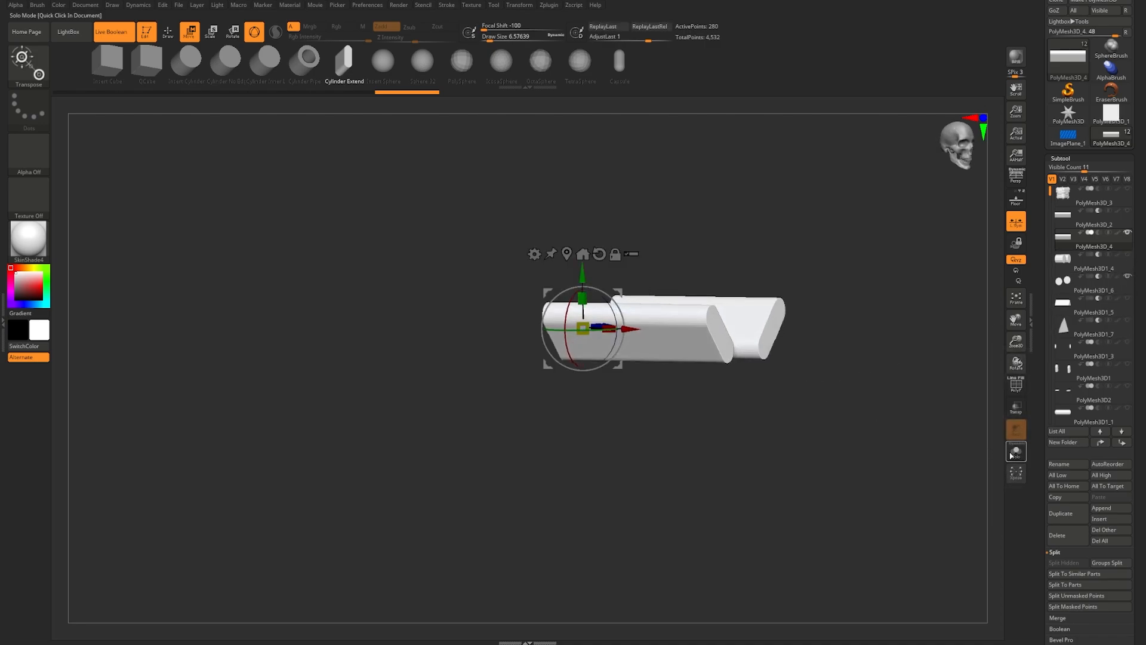
left_click(1011, 455)
left_click(1011, 455)
left_click_drag(894, 358, 872, 365, "alt")
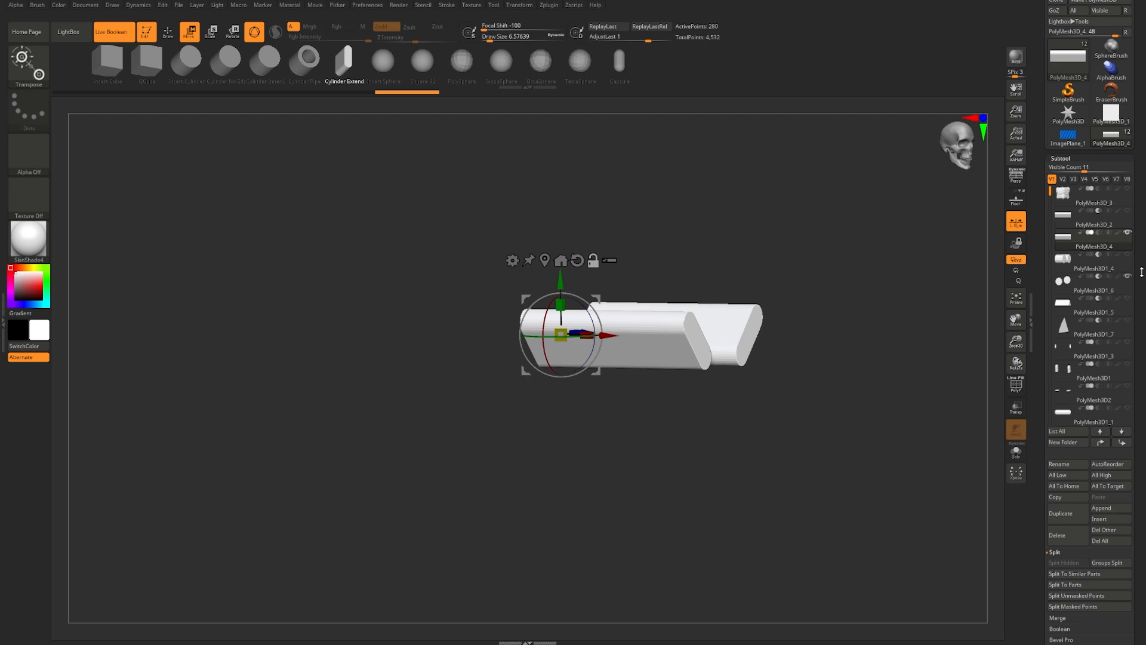
mouse_move(1130, 279)
mouse_move(1090, 303)
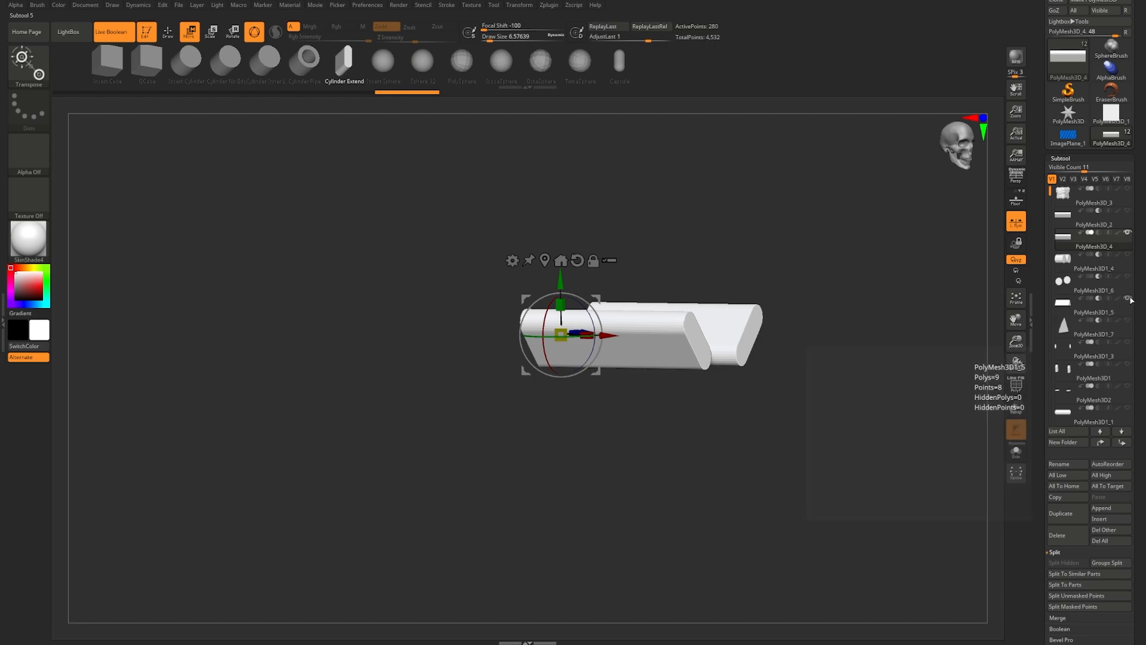
left_click(1091, 301)
left_click_drag(910, 367, 913, 369)
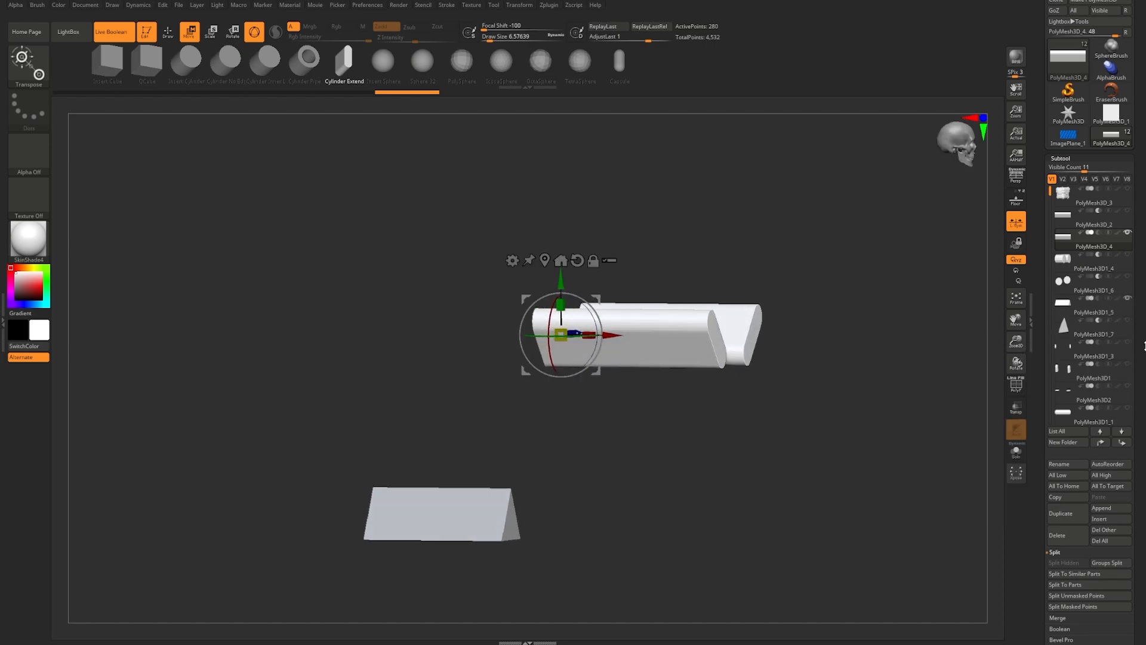
left_click(1097, 303)
mouse_move(1107, 296)
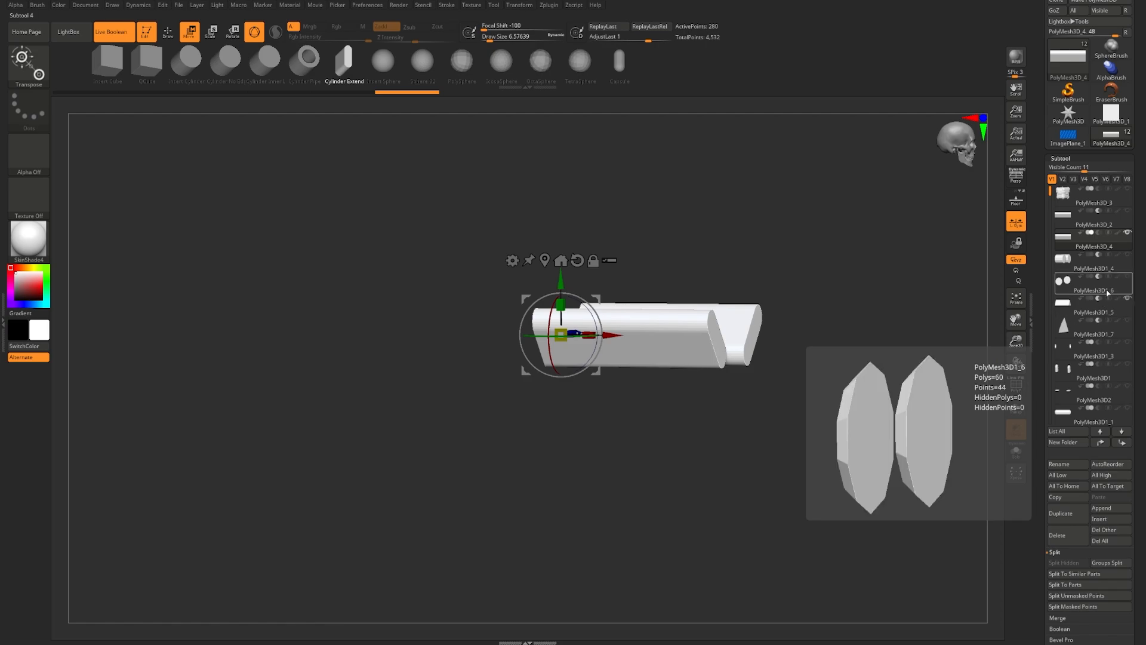
Step: Show the eye bevel pieces as additive meshes beside the eyebrow copy to serve as a depth reference
left_click(1125, 286)
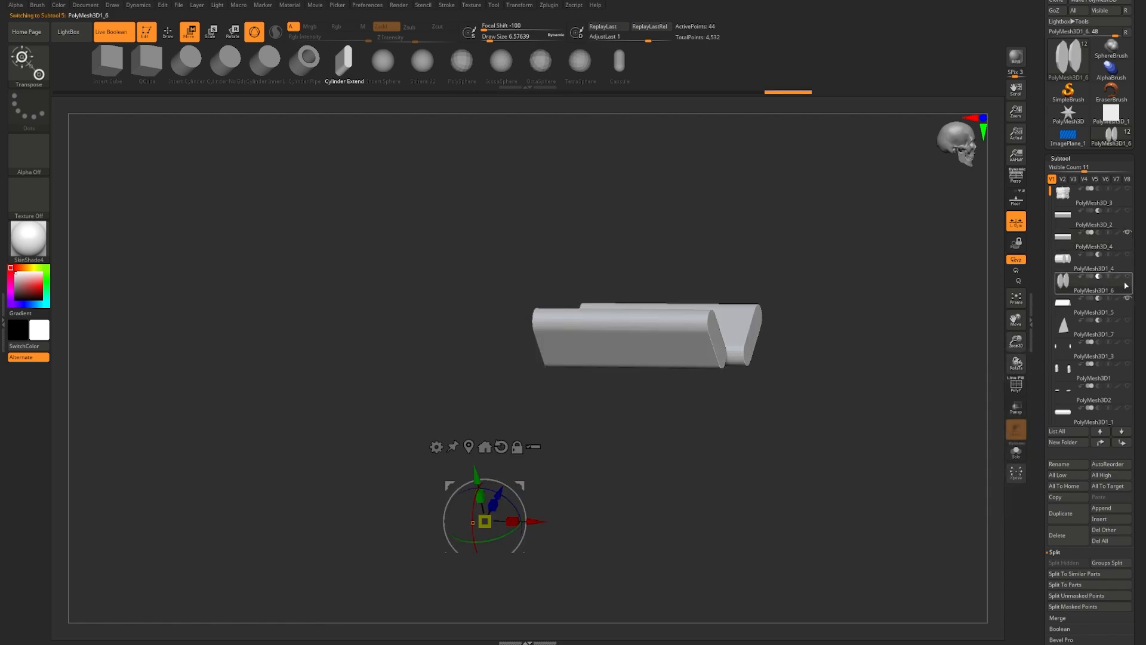
mouse_move(1097, 277)
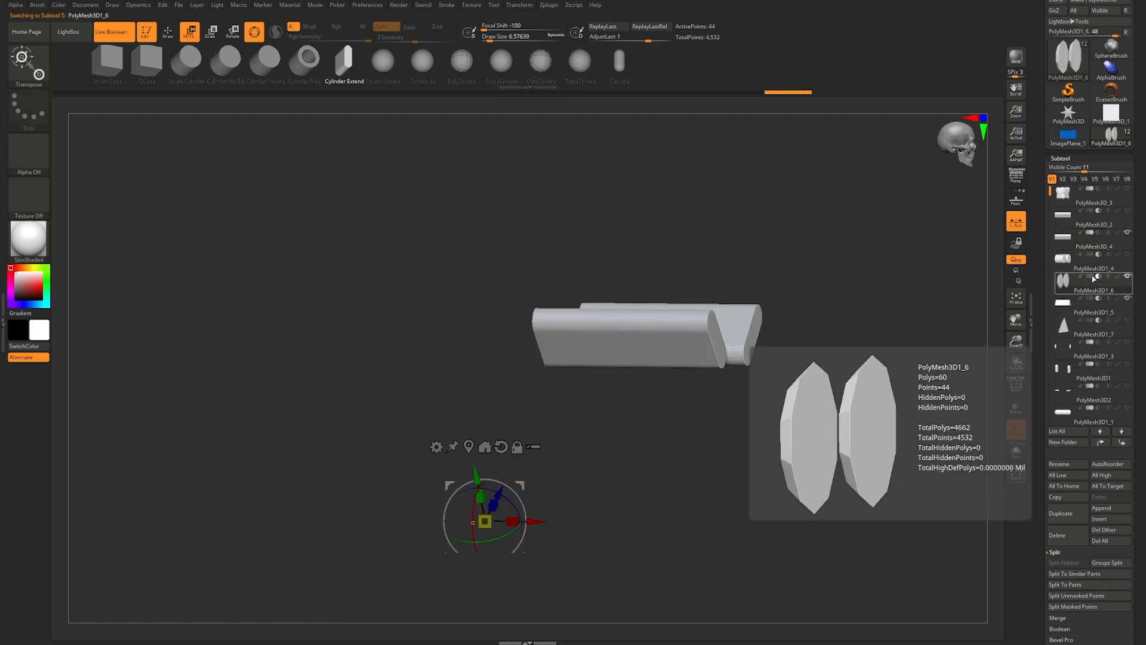
left_click(1091, 278)
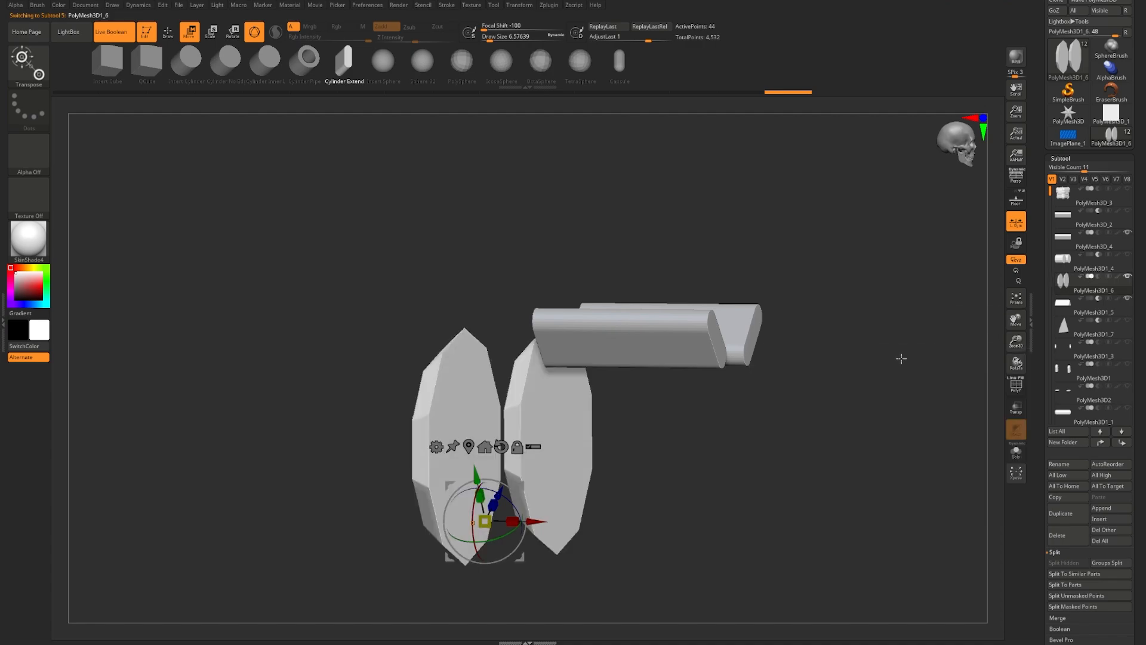
left_click_drag(900, 358, 907, 358)
Step: Select the eyebrow copy and shorten its depth to match the thickness and position of the eye bevel pieces
left_click(705, 332, "alt")
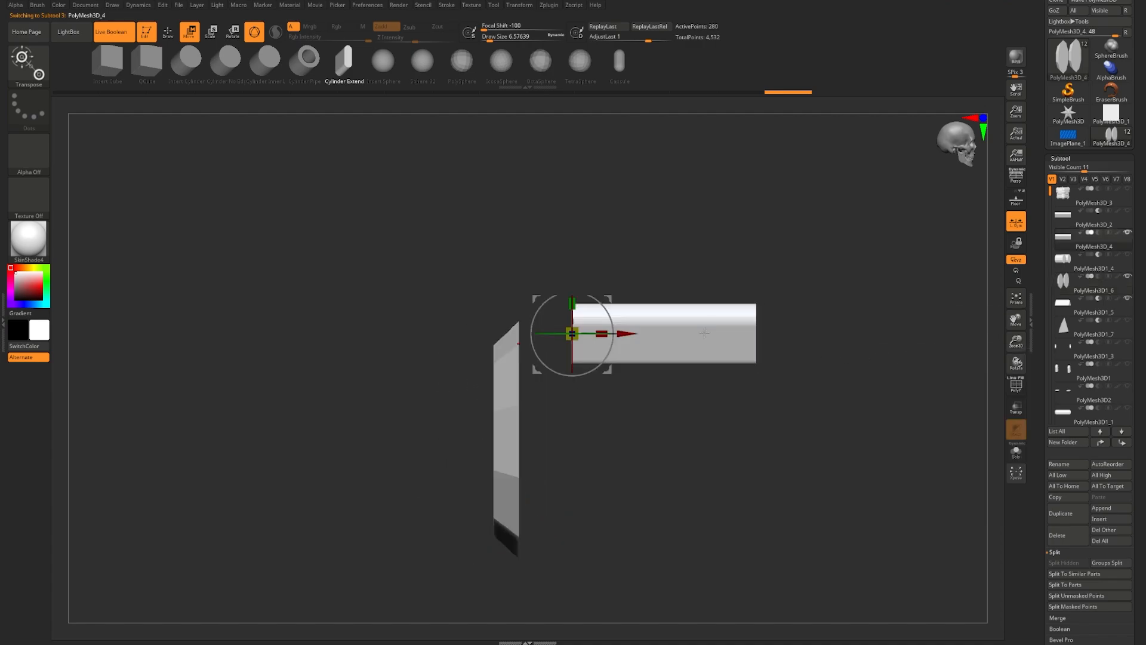
left_click_drag(630, 329, 389, 337)
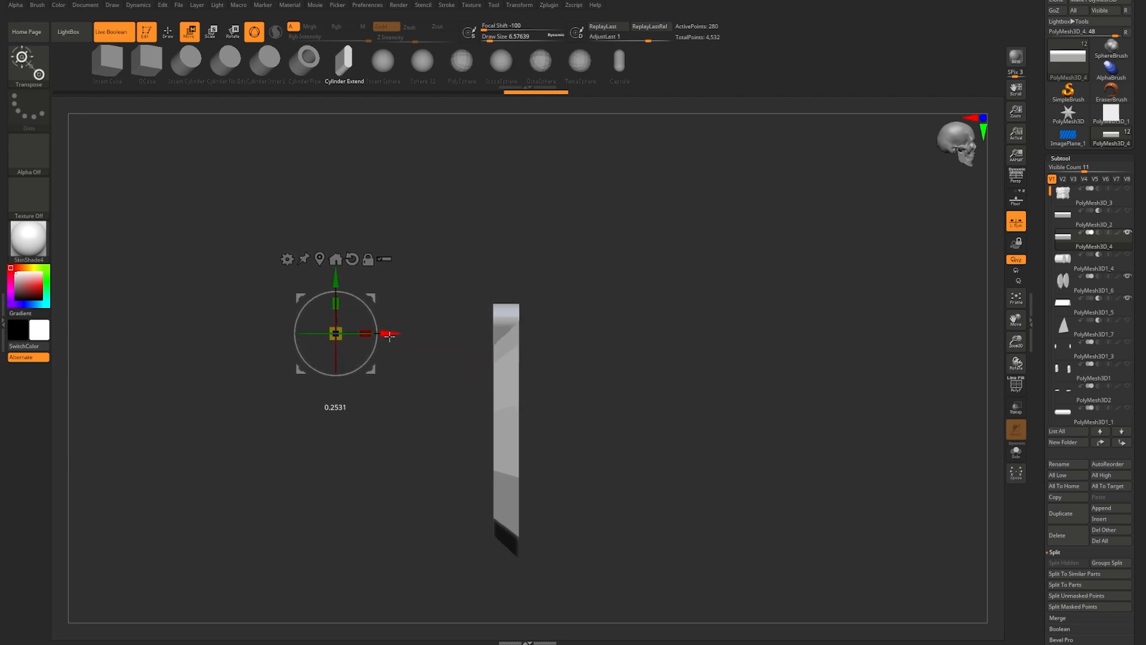
left_click(325, 262)
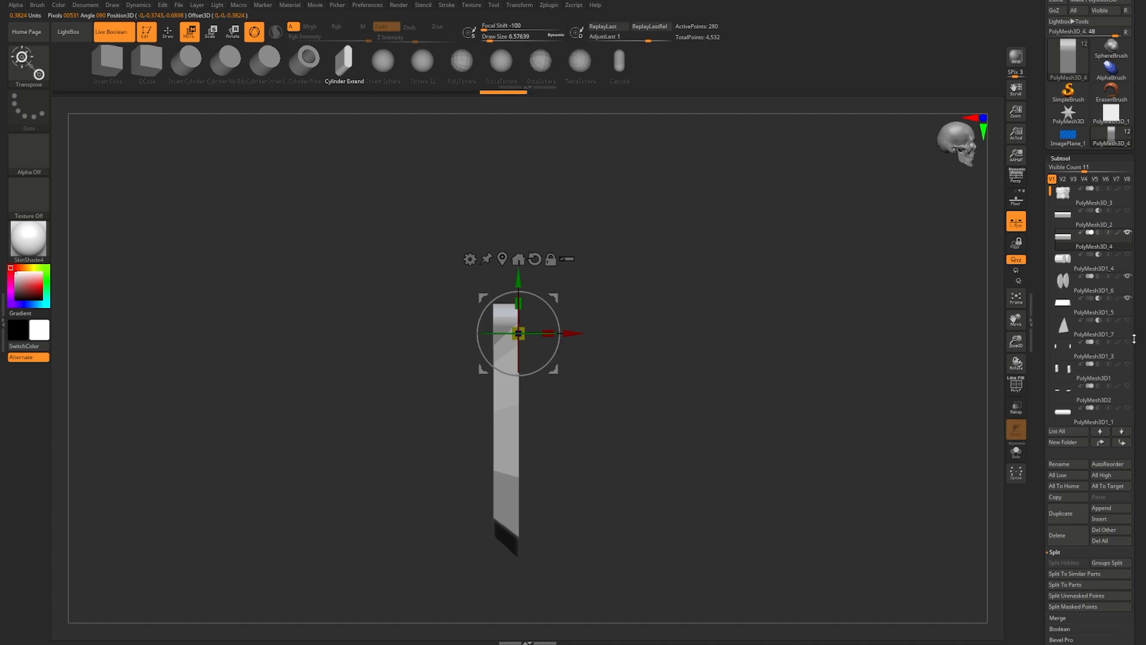
Step: Return the eye bevel pieces and eyebrow copy to subtraction and show all subtools with the chest facing front
mouse_move(1088, 278)
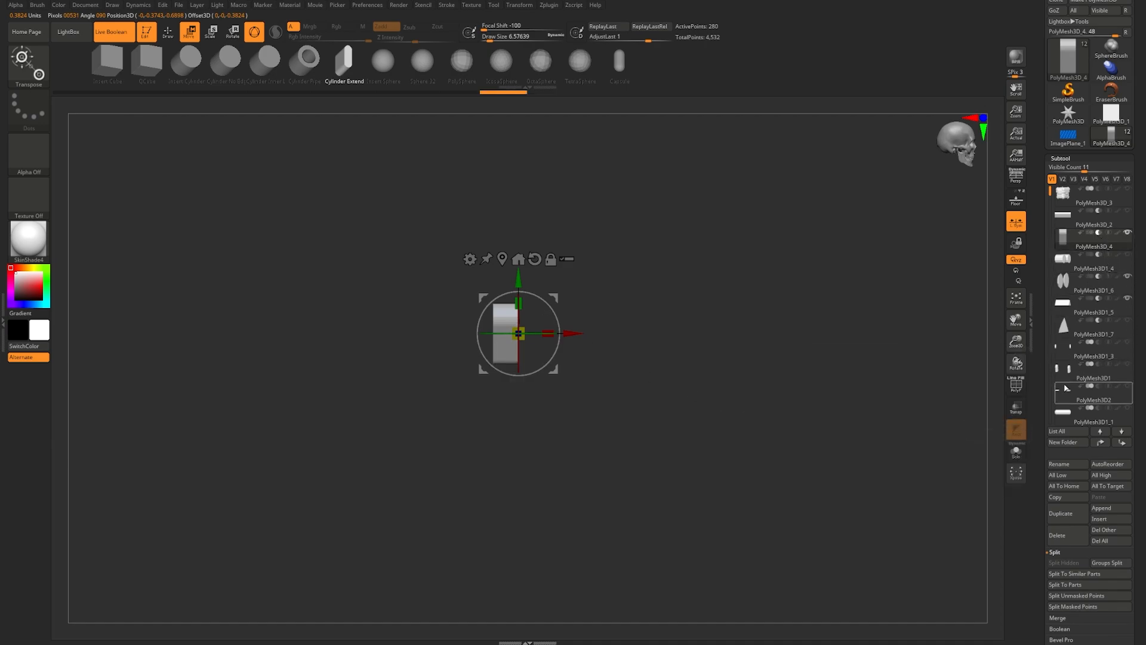
left_click(1132, 258)
left_click(1128, 210, "shift")
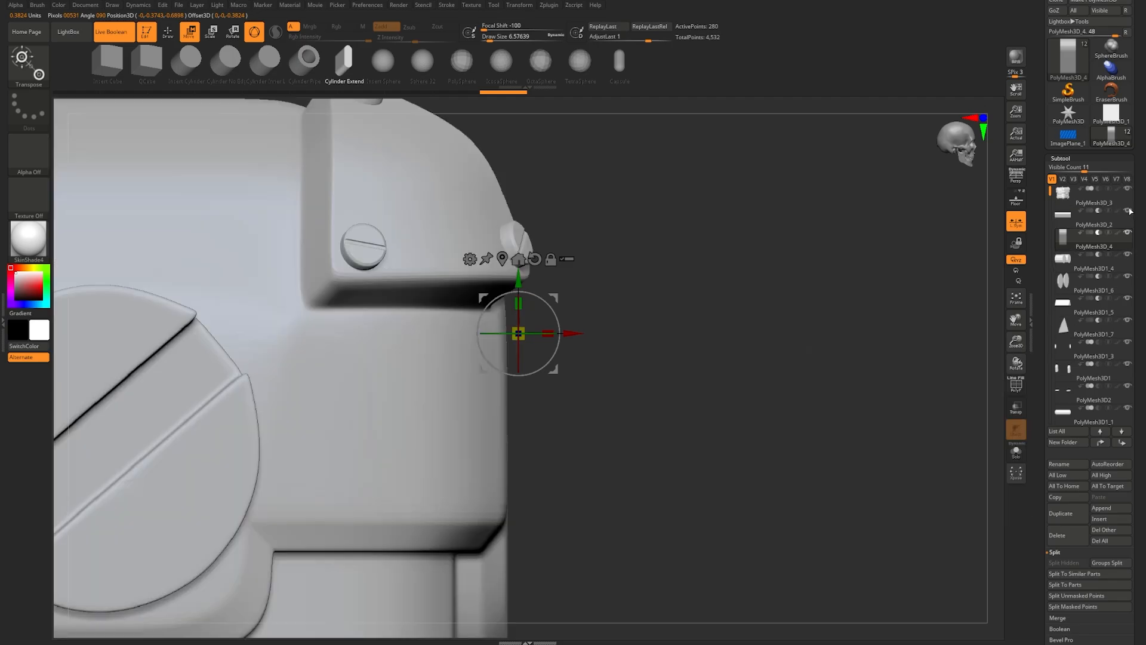
mouse_move(690, 386)
left_mouse_down()
mouse_move(671, 391)
mouse_move(603, 332)
mouse_move(676, 305)
left_mouse_up()
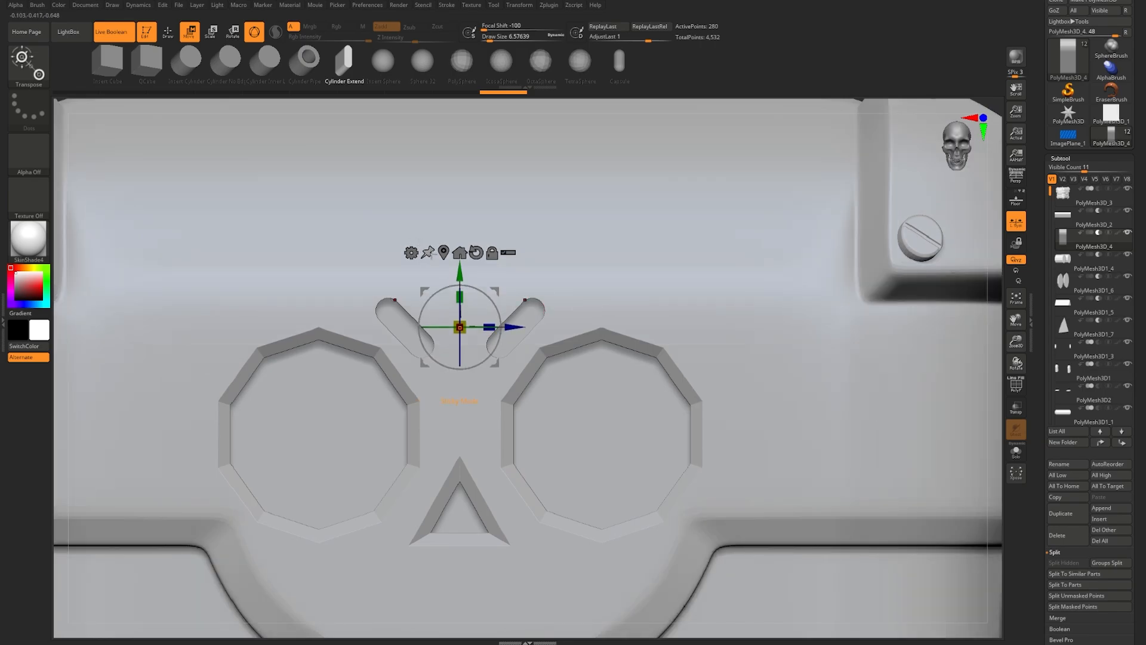
Step: Center the gizmo on one eyebrow and scale the mirrored eyebrow bevel copy up to about 1.34
left_click(443, 250, "alt")
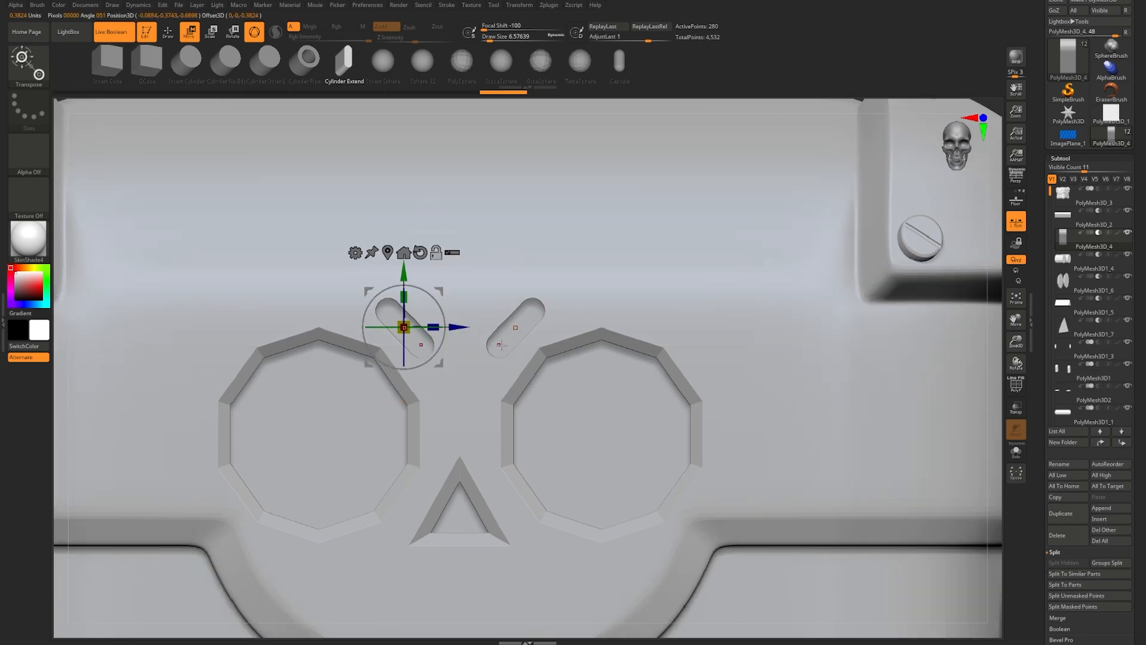
left_click_drag(466, 352, 683, 374, "alt")
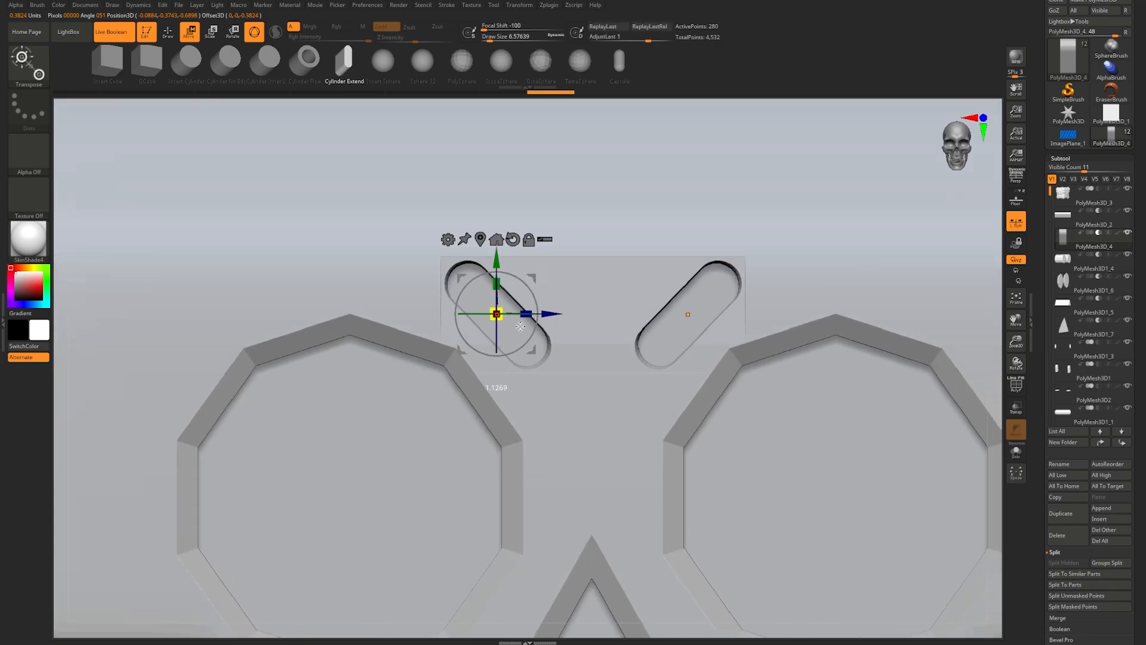
left_click_drag(506, 321, 539, 337)
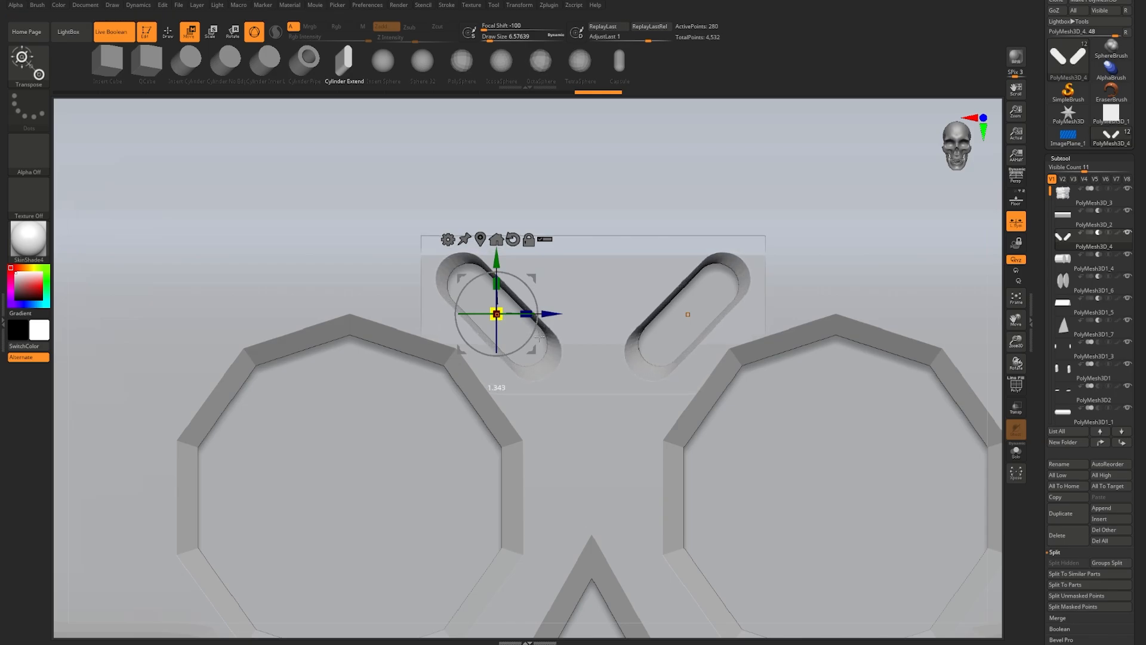
mouse_move(539, 337)
right_mouse_down()
mouse_move(589, 356)
mouse_move(525, 348)
mouse_move(551, 348)
right_mouse_up()
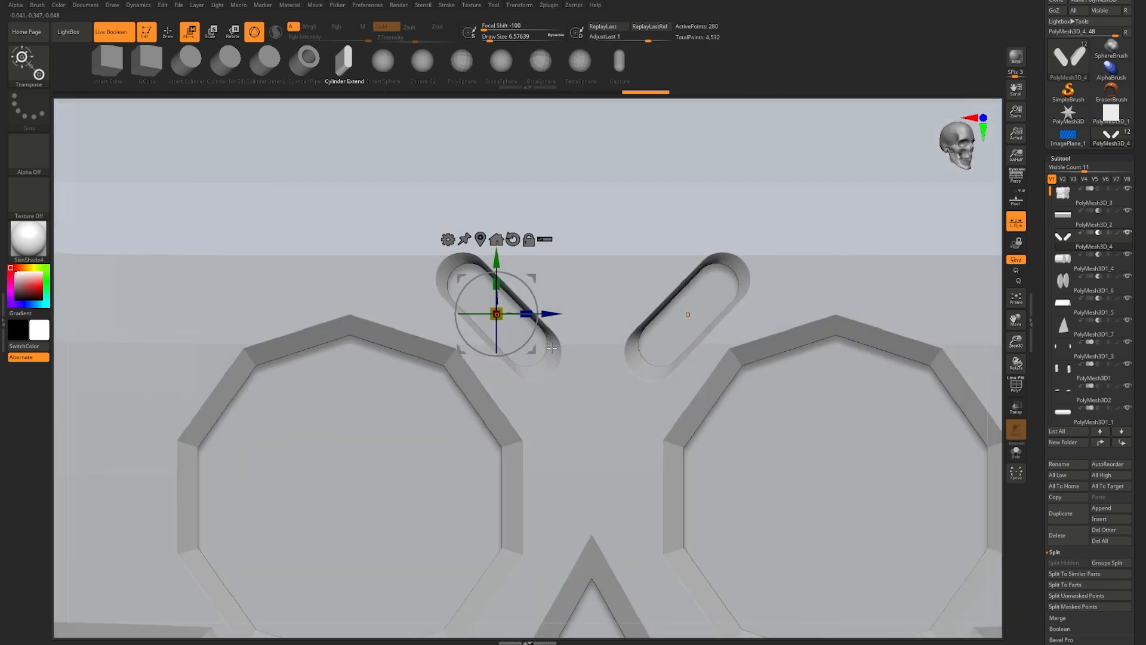
key("q")
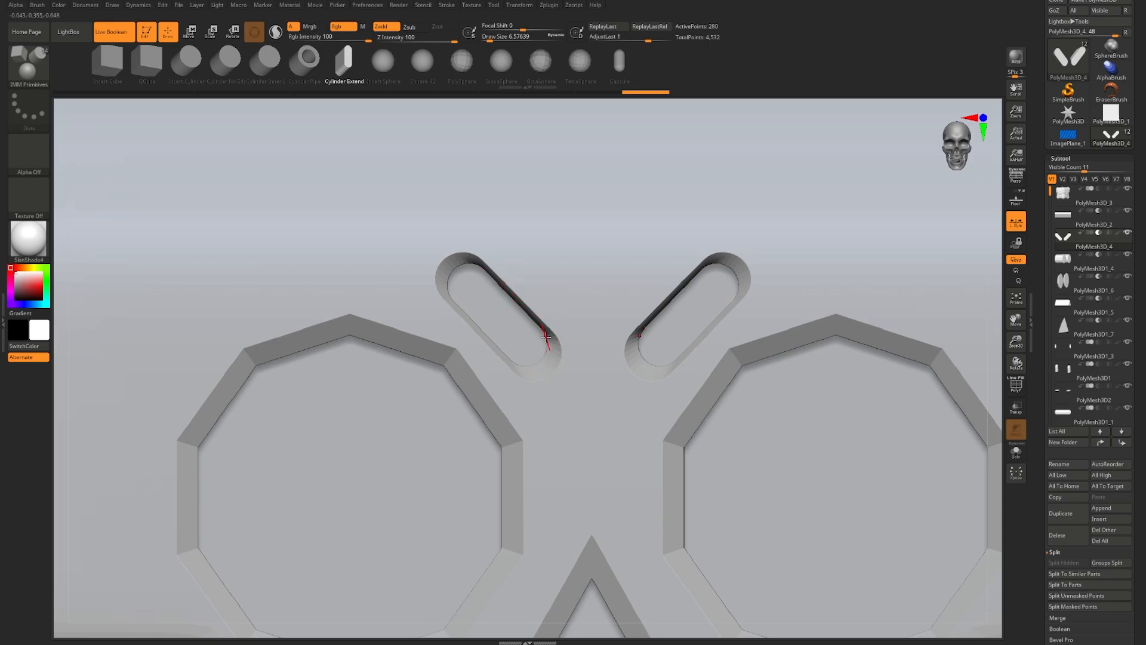
Step: Rotate only the gizmo 45° to follow the eyebrow's slant and widen the bevel copy across the slot
key("w")
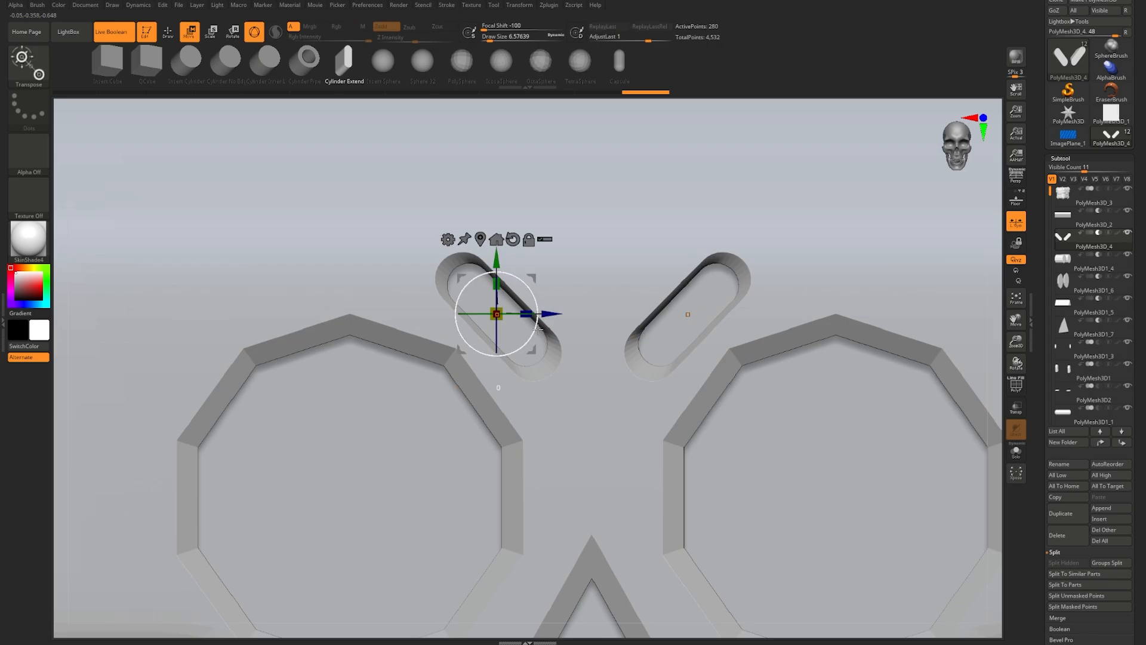
left_click_drag(538, 330, 557, 288)
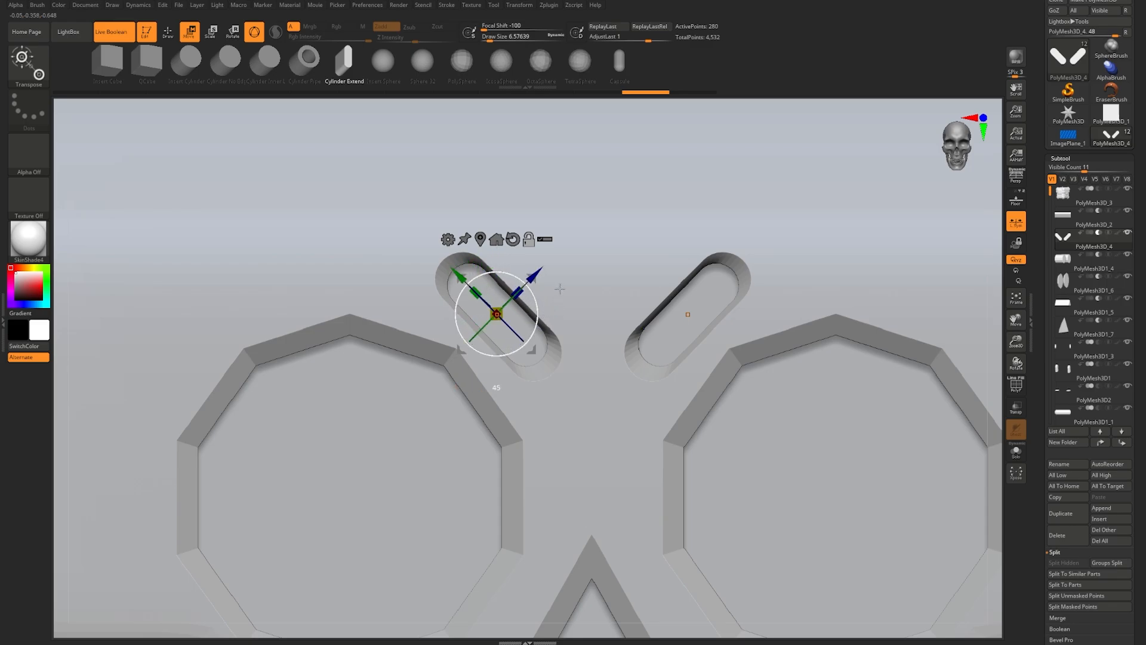
left_click_drag(560, 289, 562, 293, "alt")
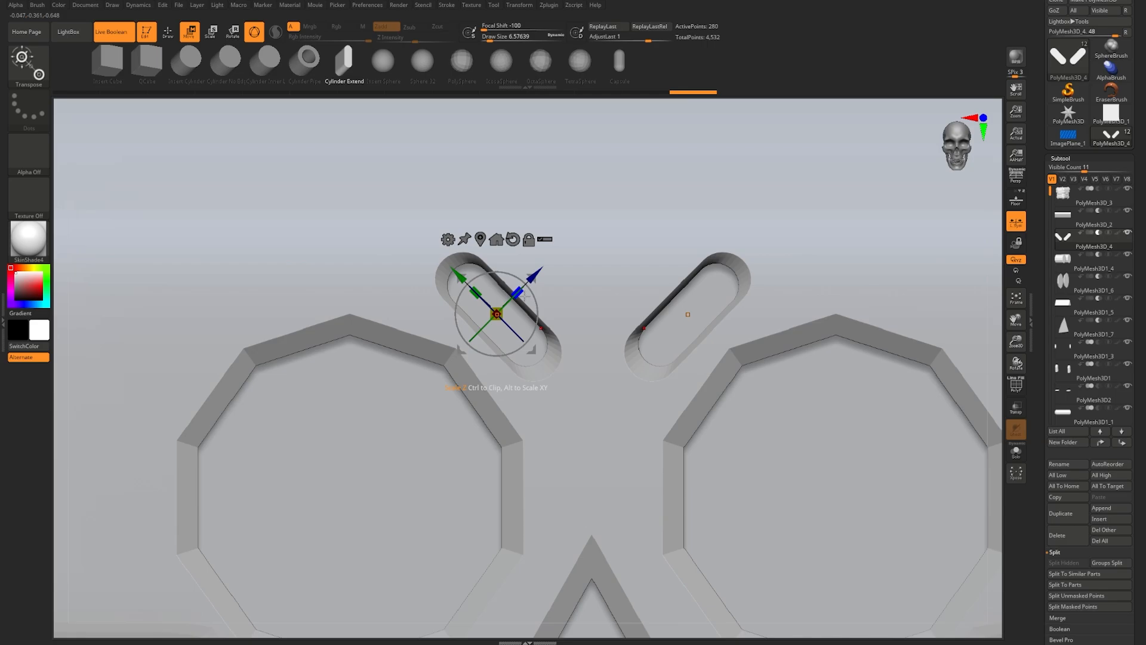
left_click_drag(524, 297, 582, 274)
key("q")
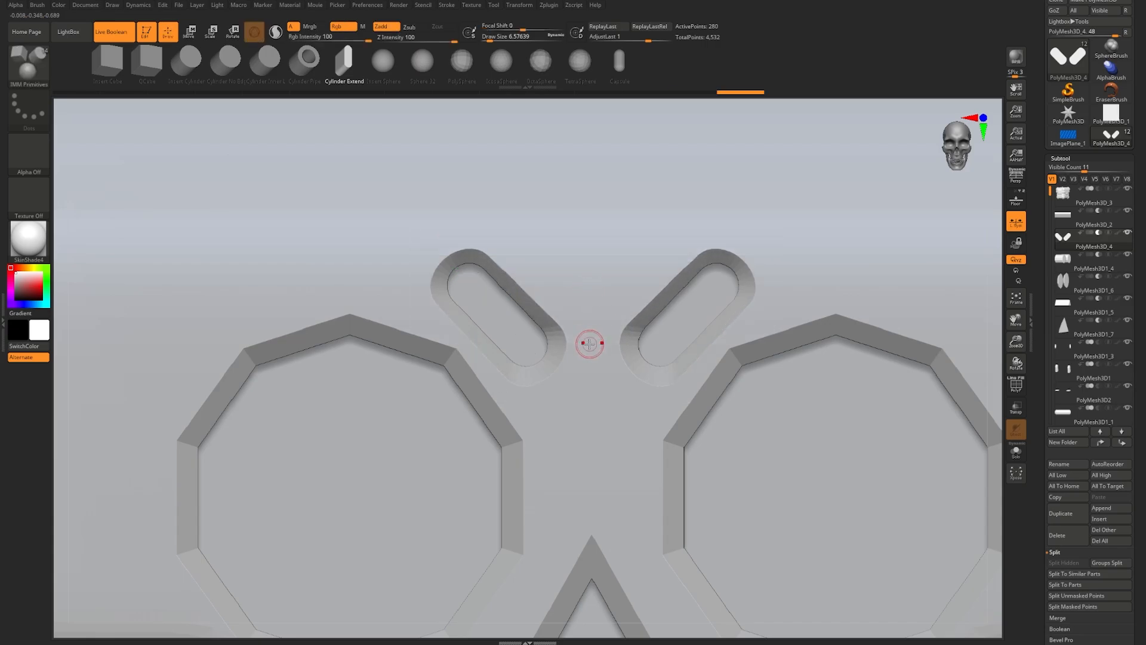
Step: Frame the whole chest and examine the bevelled eye, eyebrow and nose openings from an angle and up close
mouse_move(591, 374)
right_mouse_down()
mouse_move(601, 387)
mouse_move(575, 375)
mouse_move(600, 373)
mouse_move(583, 370)
right_mouse_up()
key("f")
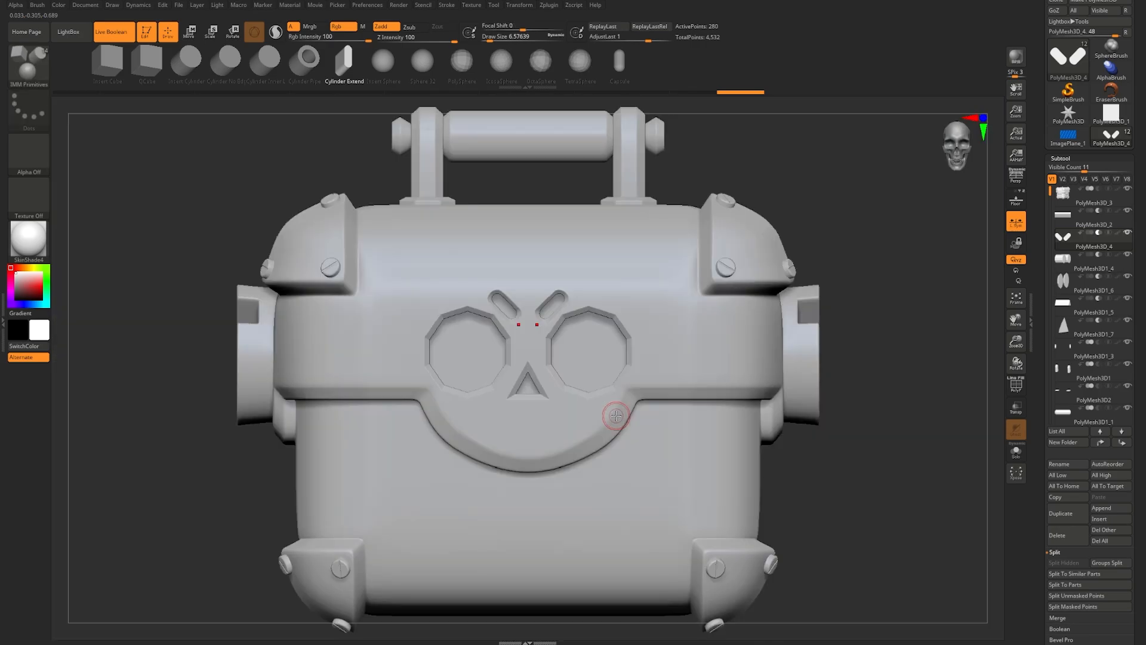
right_click_drag(875, 442, 874, 455)
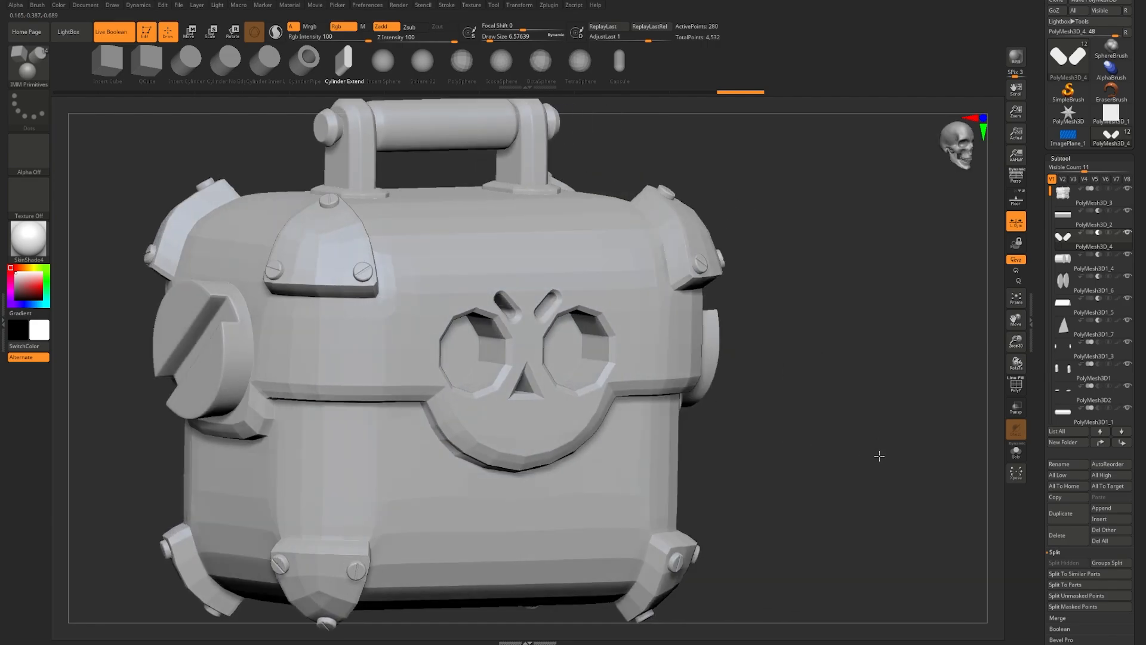
right_click_drag(879, 456, 863, 455)
right_click_drag(578, 348, 620, 329, "ctrl")
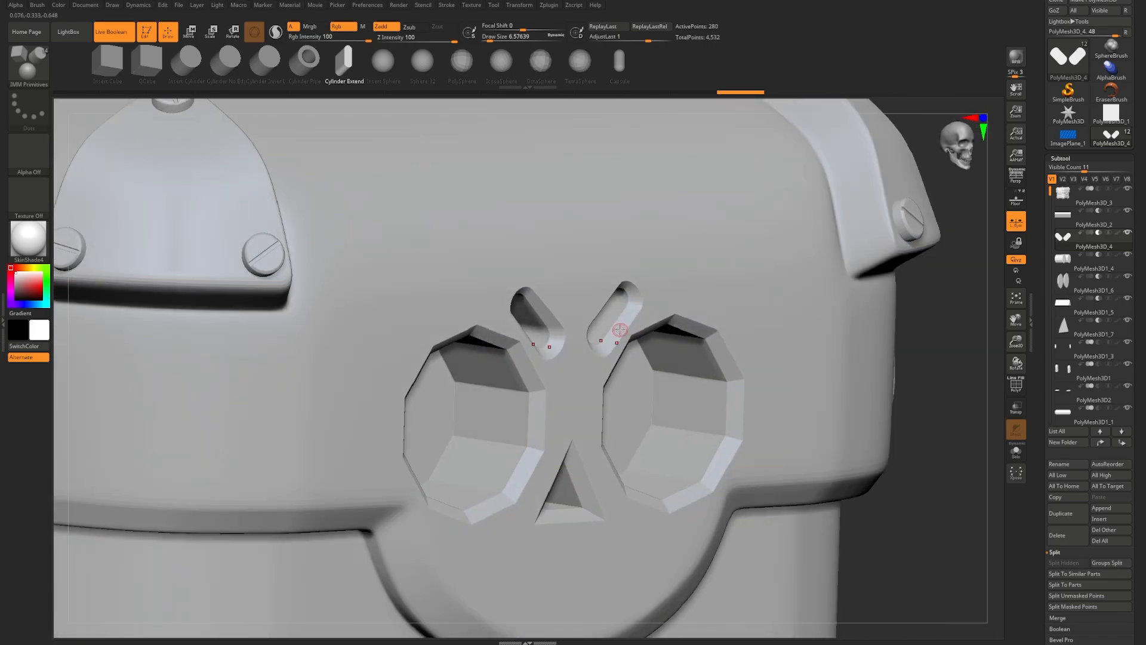
Step: Select the inner eye cutters, check their wireframe, and turn on dynamic subdivision for them
right_click_drag(645, 405, 640, 384, "ctrl")
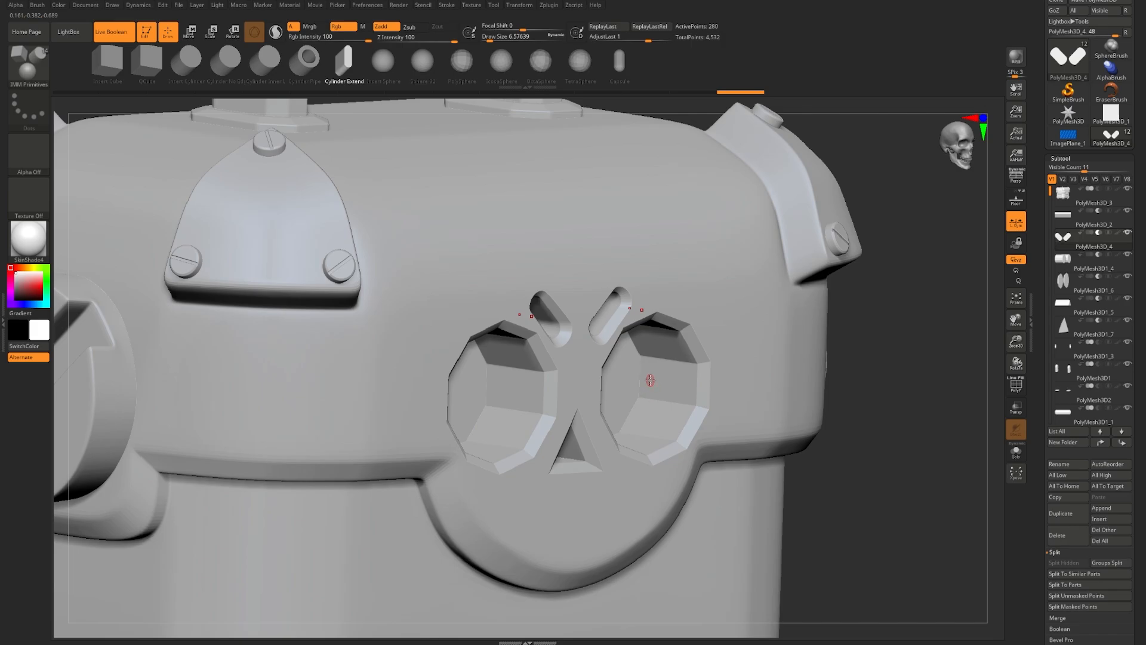
left_click(650, 380, "alt")
key("shift+f")
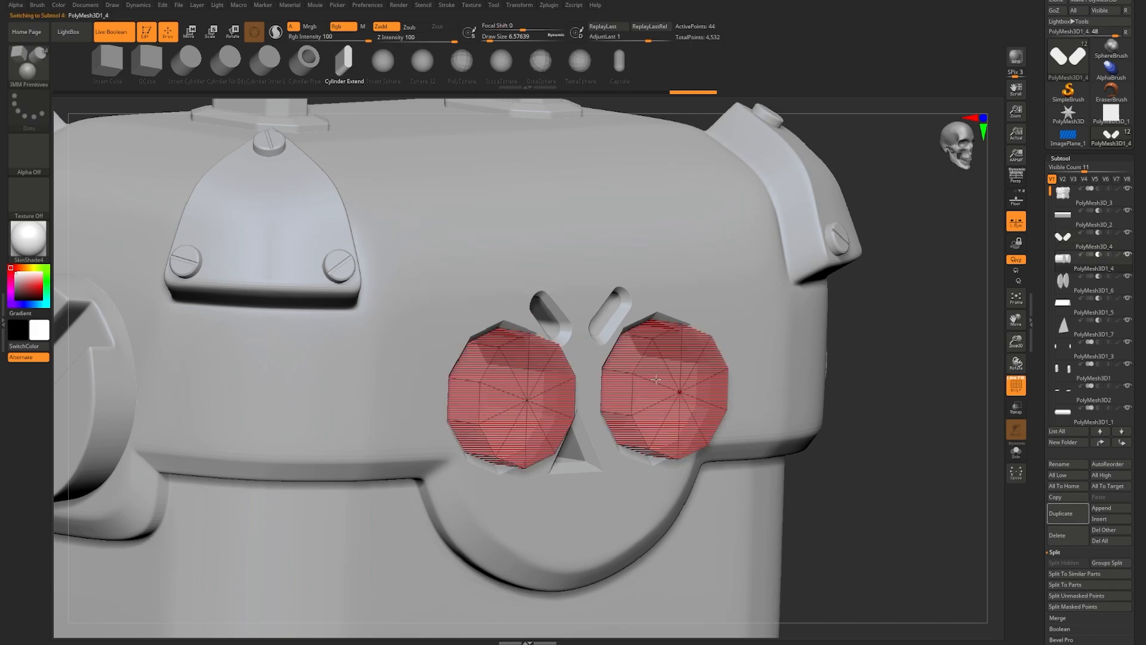
right_click_drag(494, 375, 535, 321)
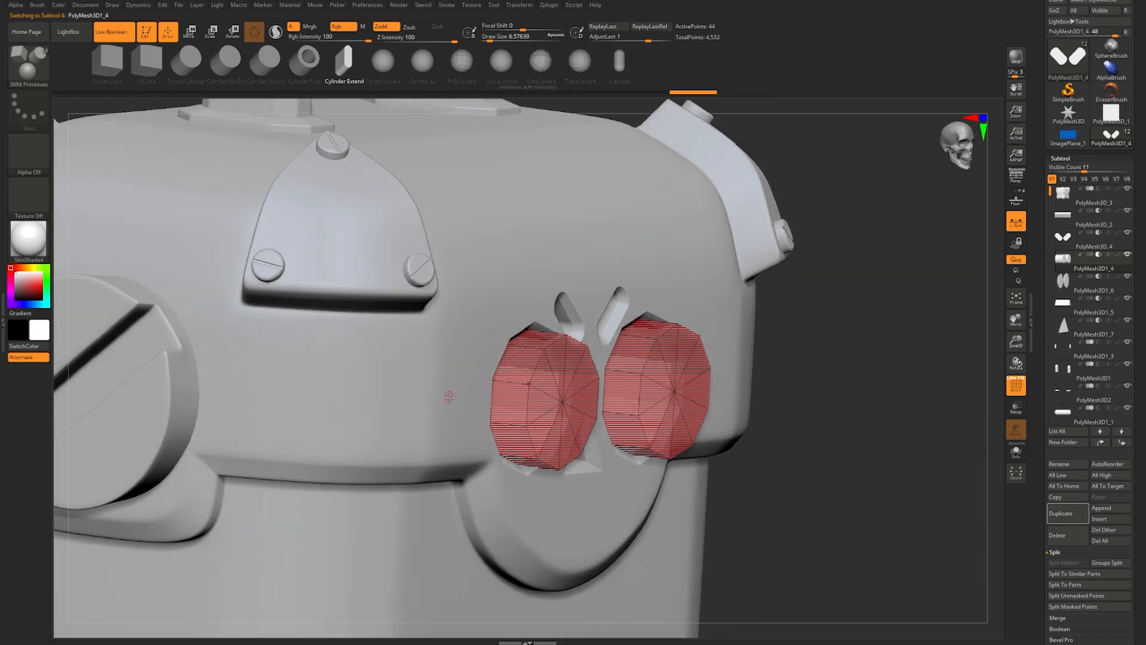
key("shift+f")
key("d")
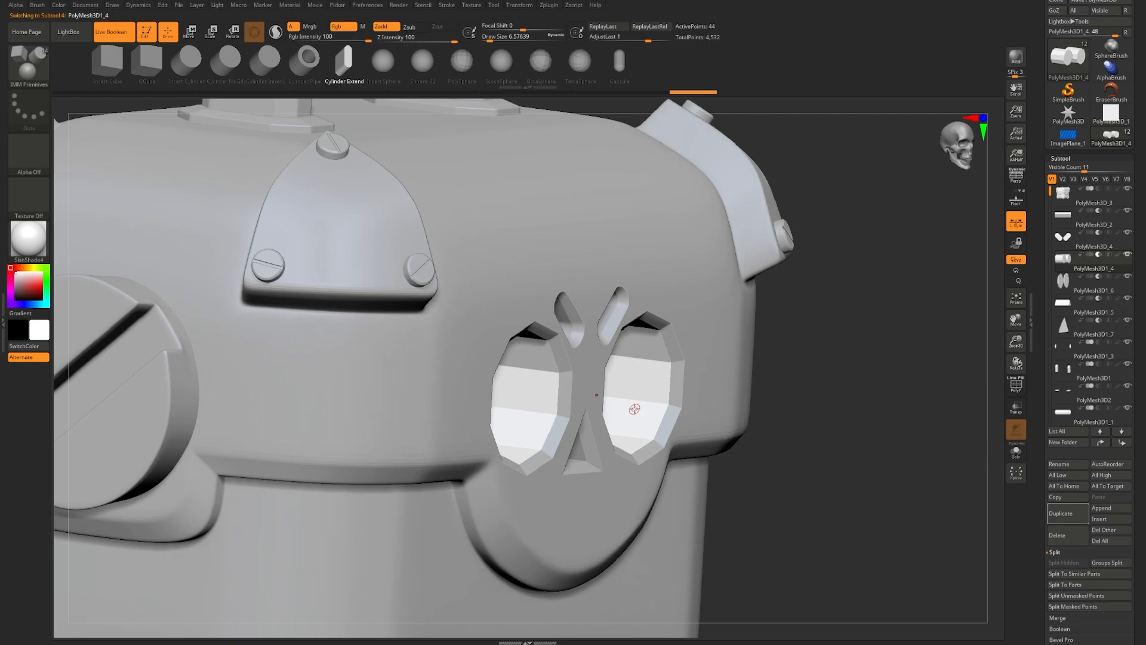
right_click_drag(634, 409, 621, 406)
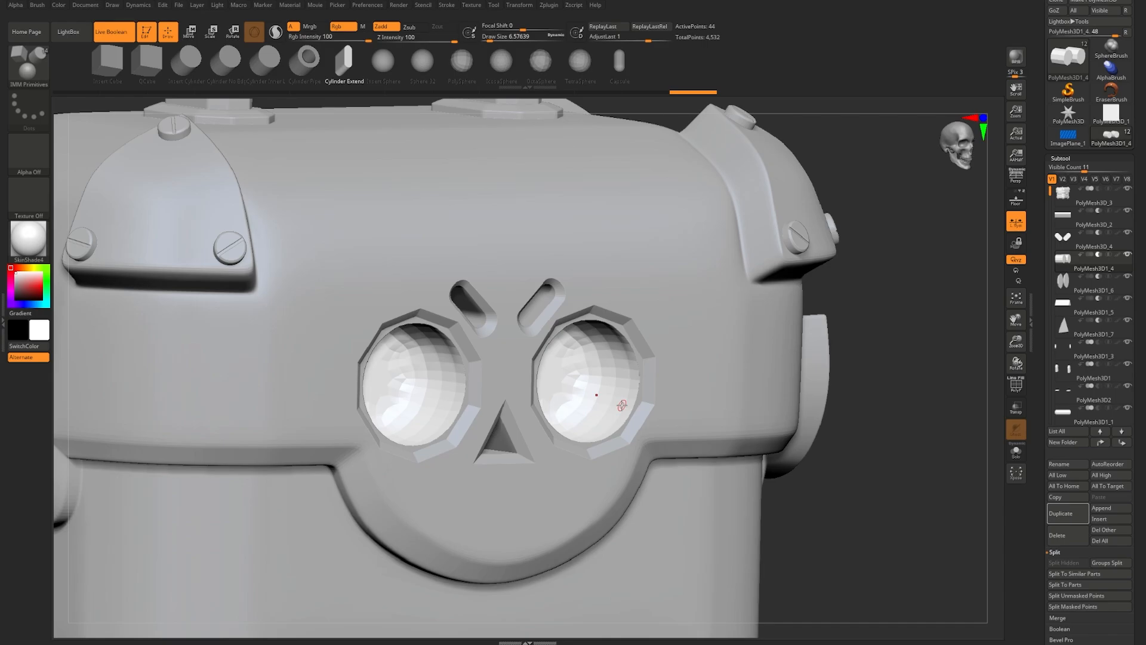
Step: Set the smooth subdivision level of the inner eye cutters to 3
scroll(1081, 245, "down", 5)
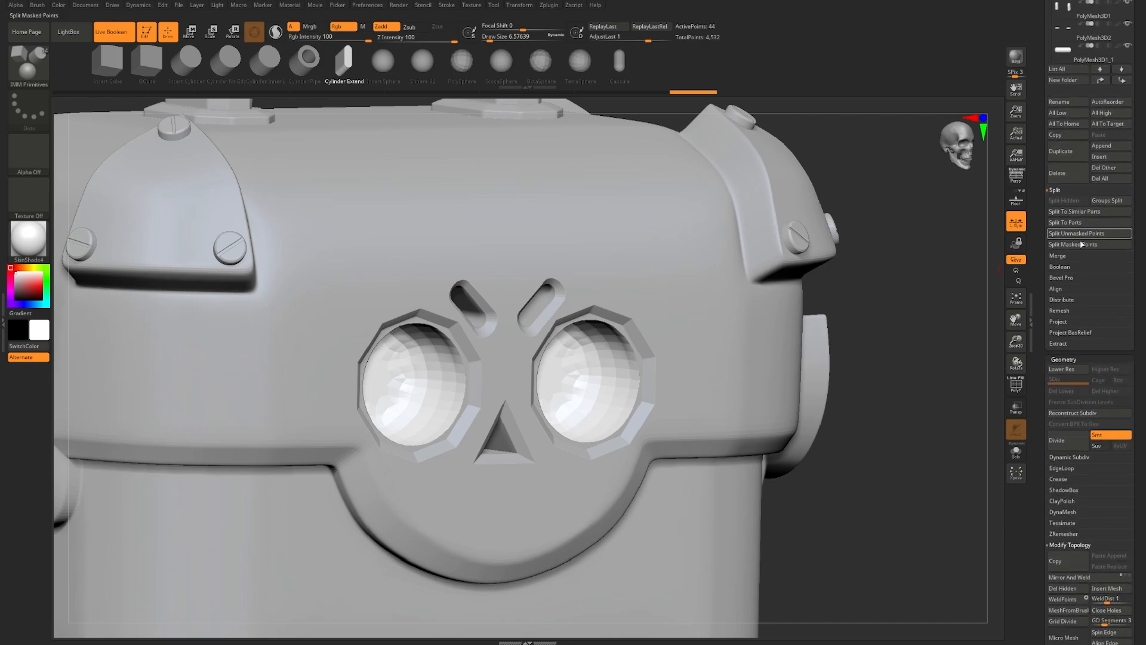
scroll(1068, 418, "down", 3)
left_click(1068, 353)
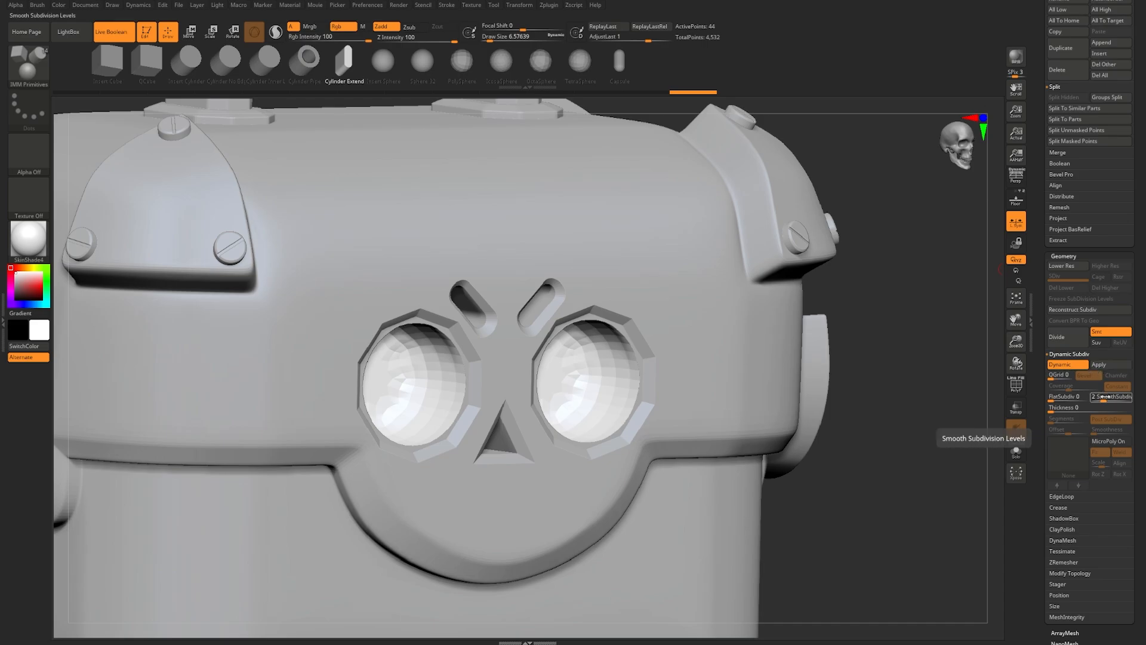
left_click(1106, 396)
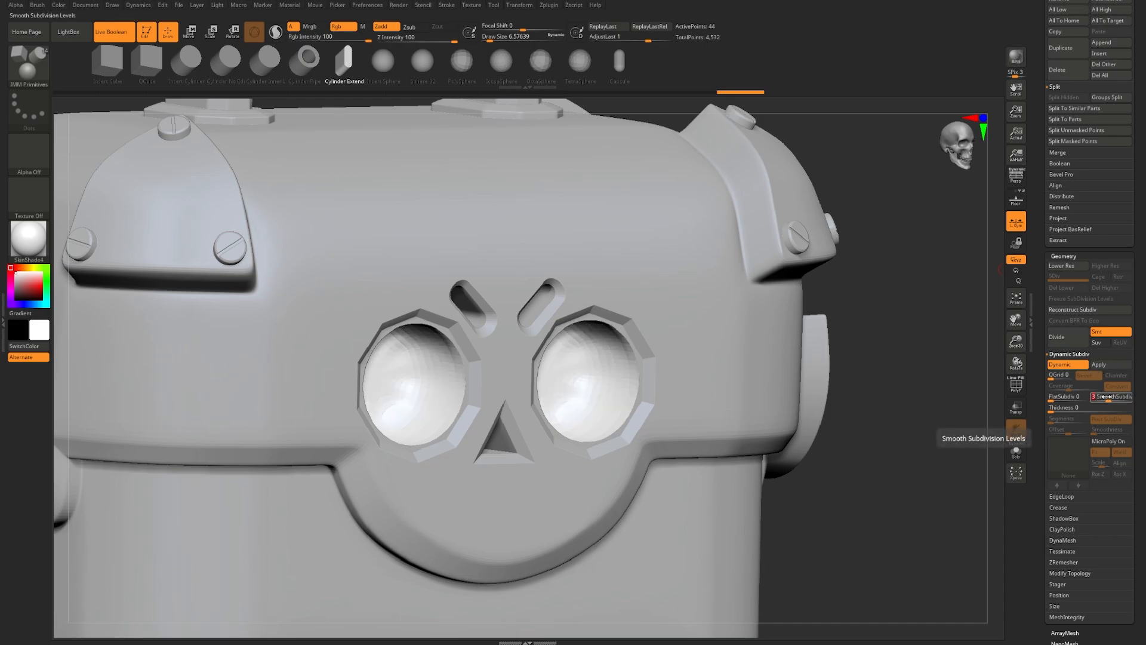
Step: Turn on dynamic subdivision for the eye bevel pieces and set their smooth subdivision level to 4
left_click(630, 341, "alt")
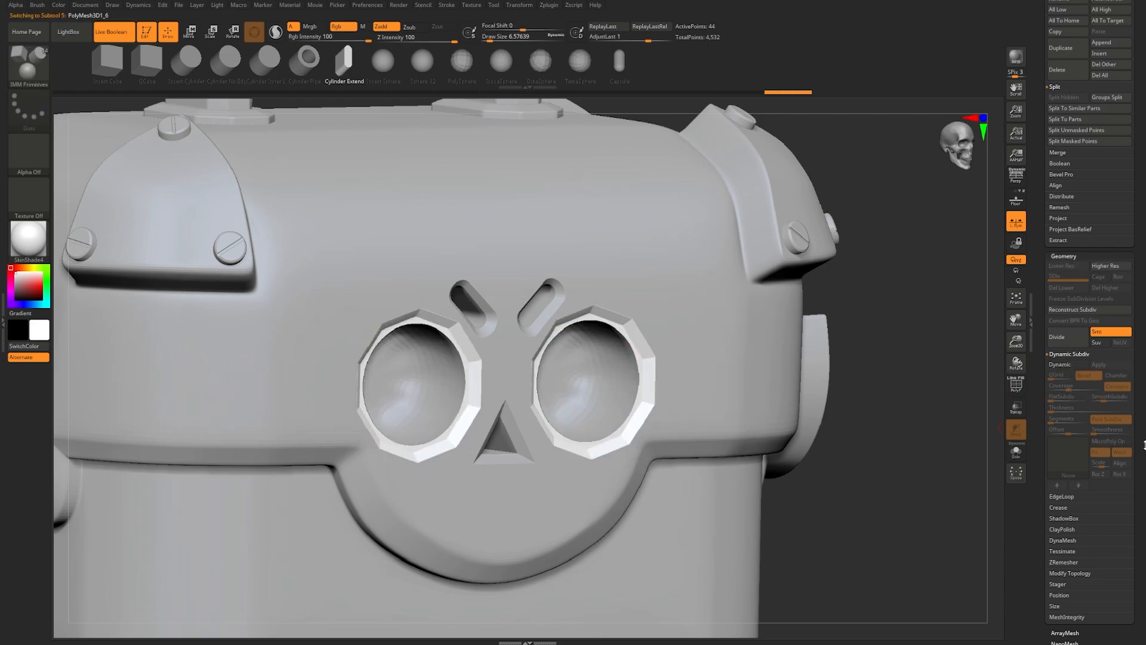
key("d")
left_click_drag(843, 388, 767, 390)
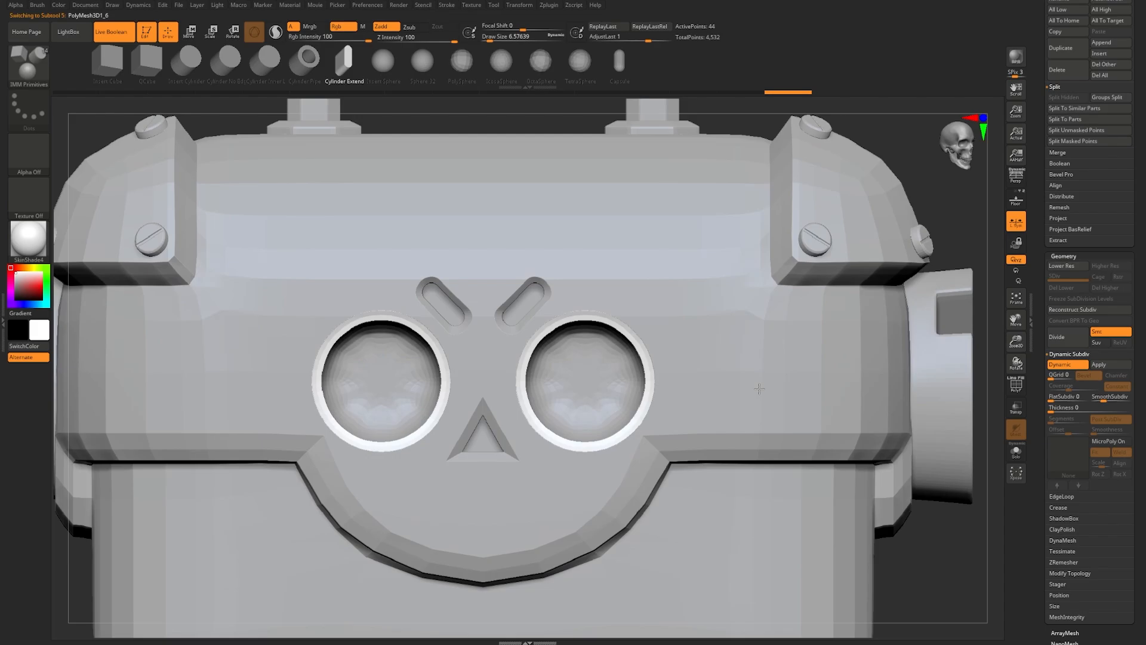
left_click_drag(1106, 397, 1112, 398)
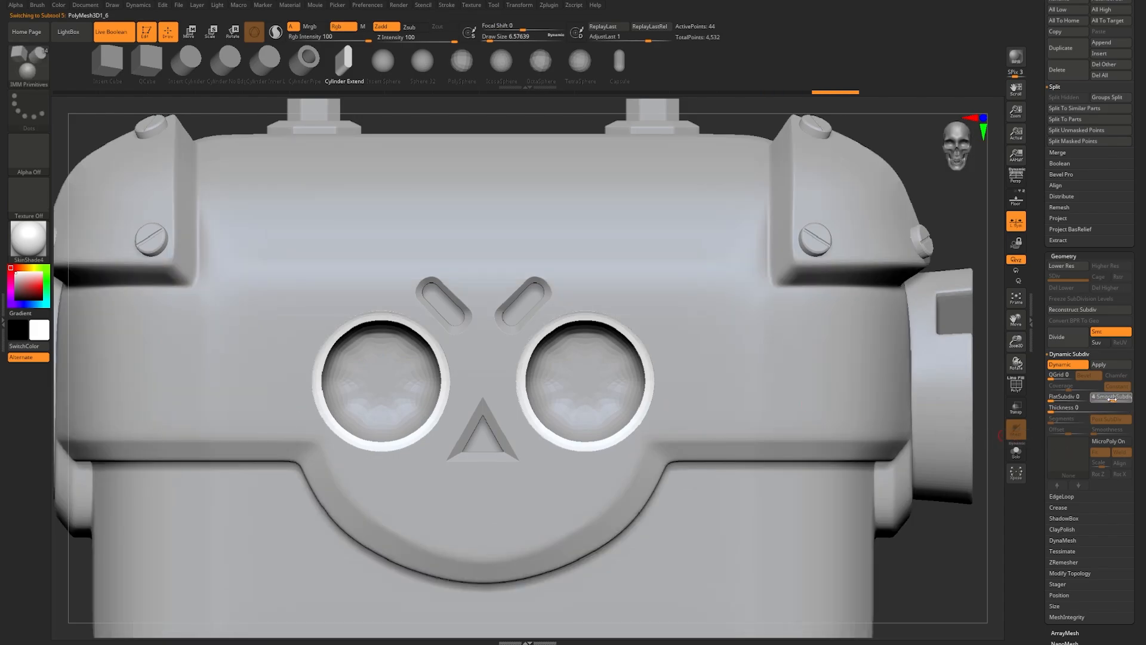
Step: Raise the smooth subdivision level of the inner eye cutters and check the rounded sockets and nose opening up close
left_click(639, 384, "alt")
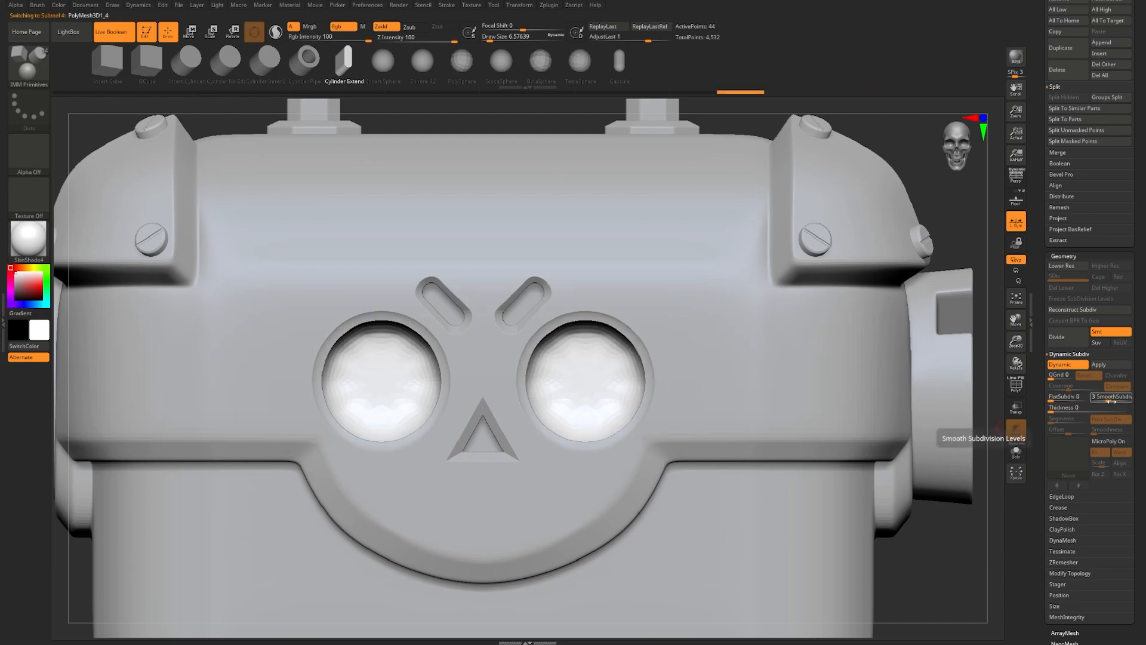
left_click_drag(1105, 401, 1110, 401)
right_click_drag(680, 404, 537, 409)
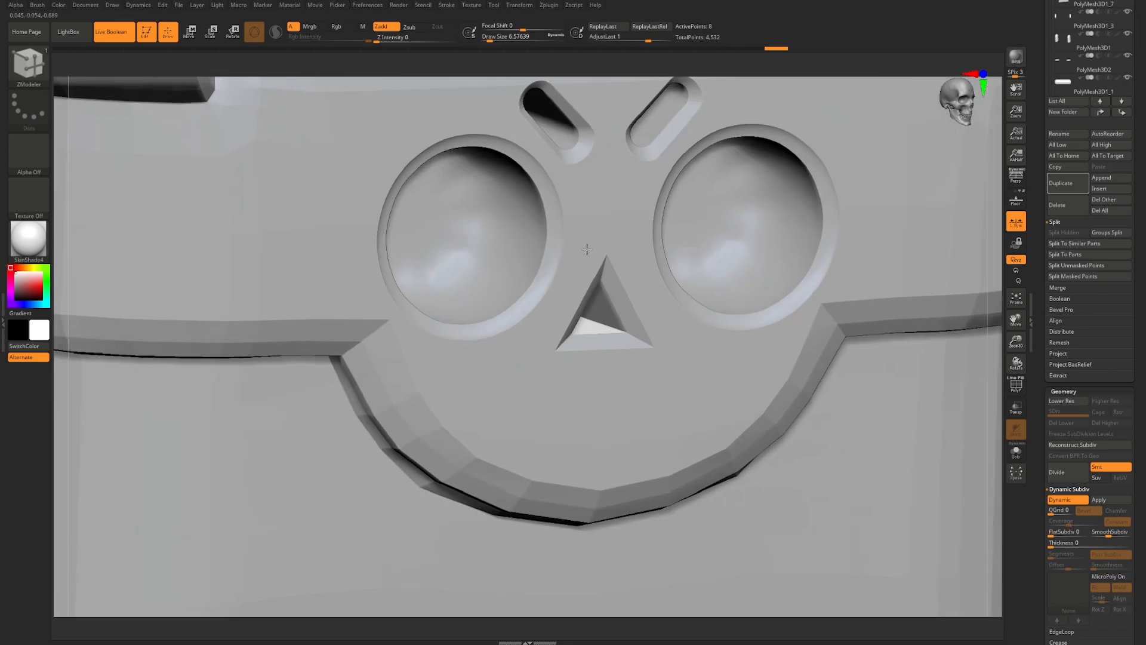
right_click_drag(537, 268, 622, 273)
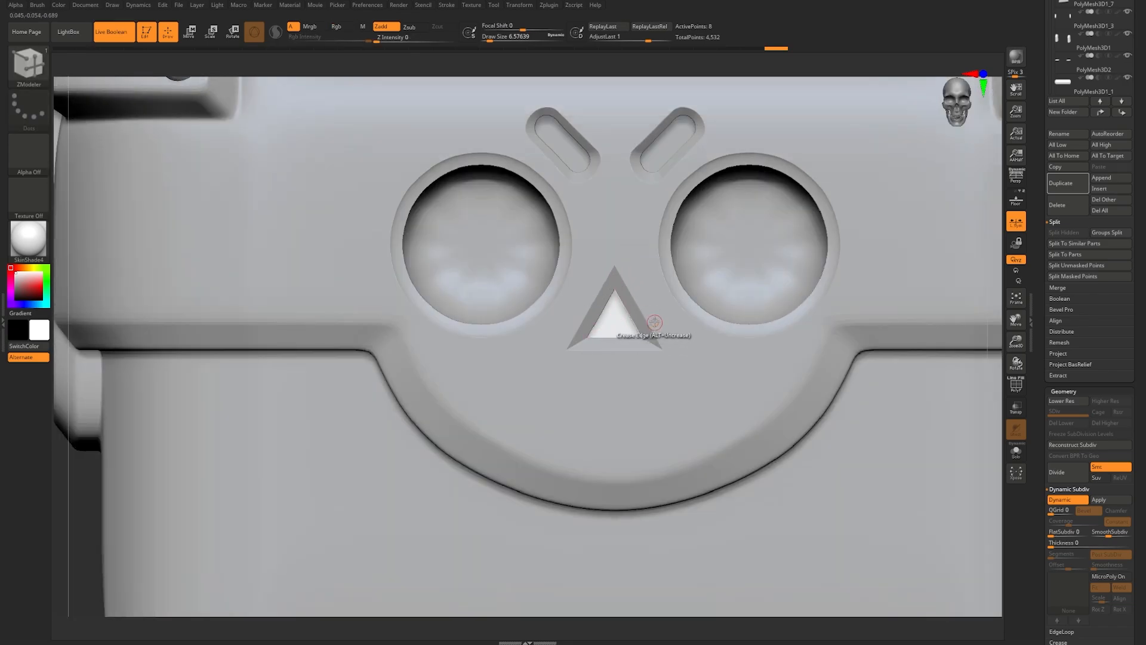
right_click_drag(653, 323, 625, 356, "alt")
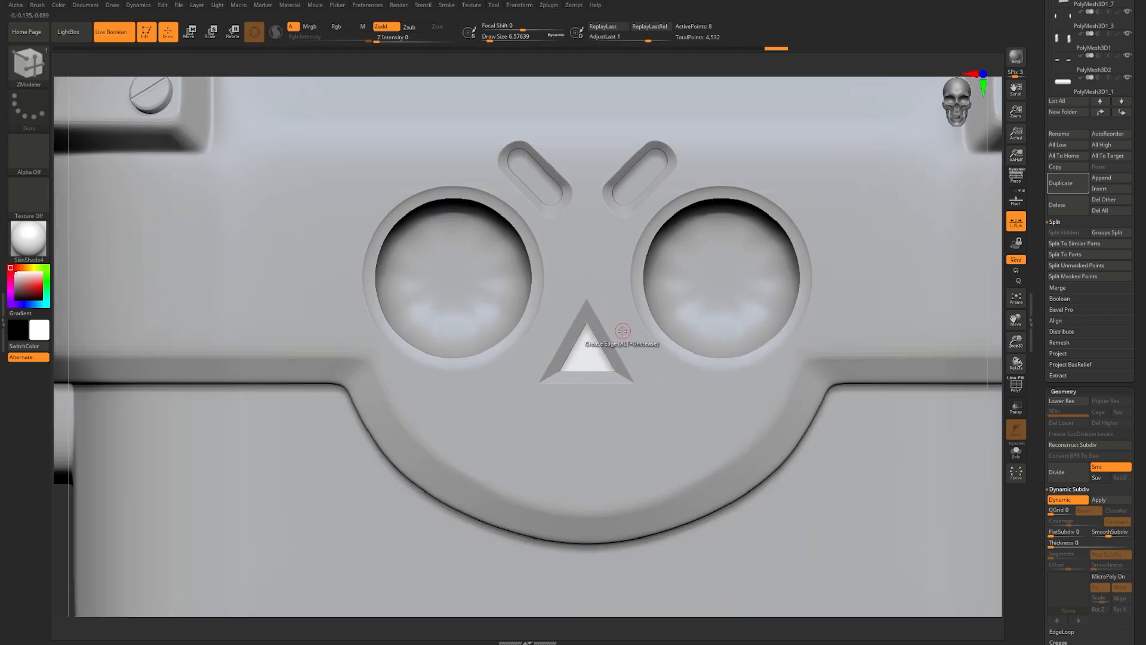
Step: Select the eyebrow bevel copy and turn on dynamic subdivision to smooth the edges of its slots
right_click_drag(622, 330, 692, 179)
left_click(694, 177, "alt")
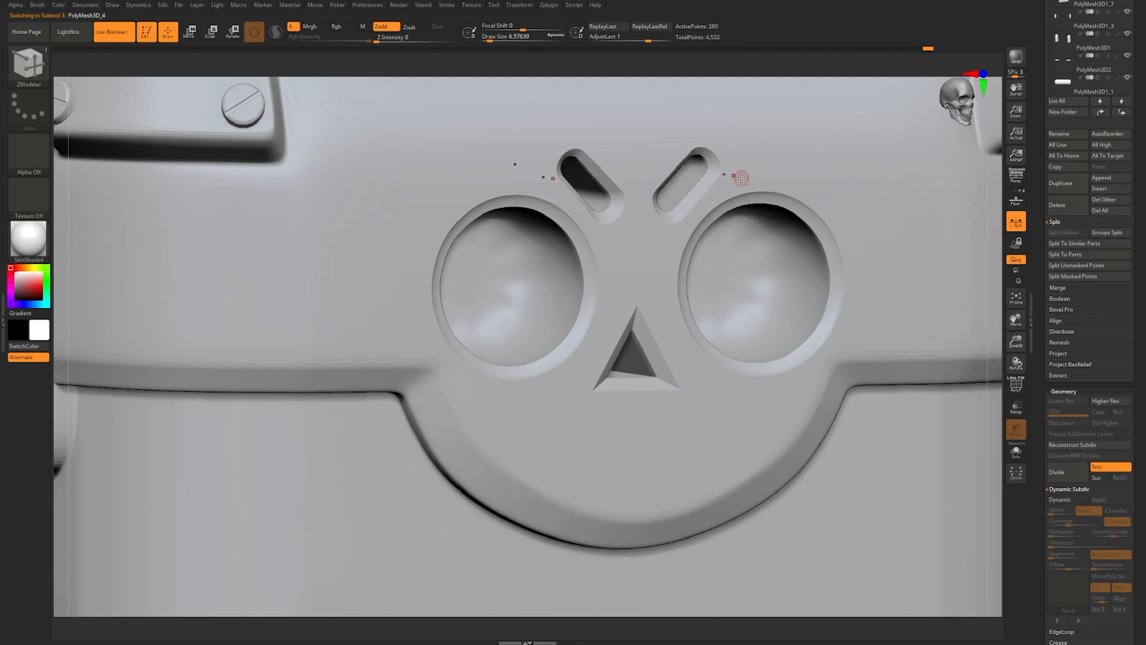
left_click(740, 178, "alt")
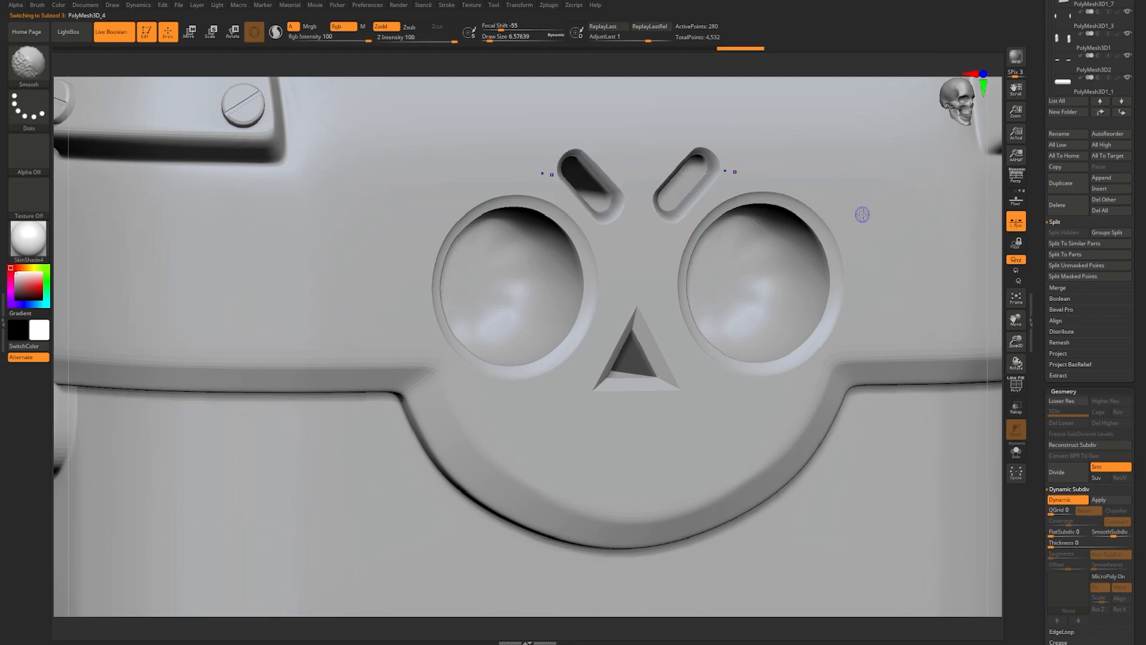
right_click_drag(819, 215, 828, 211)
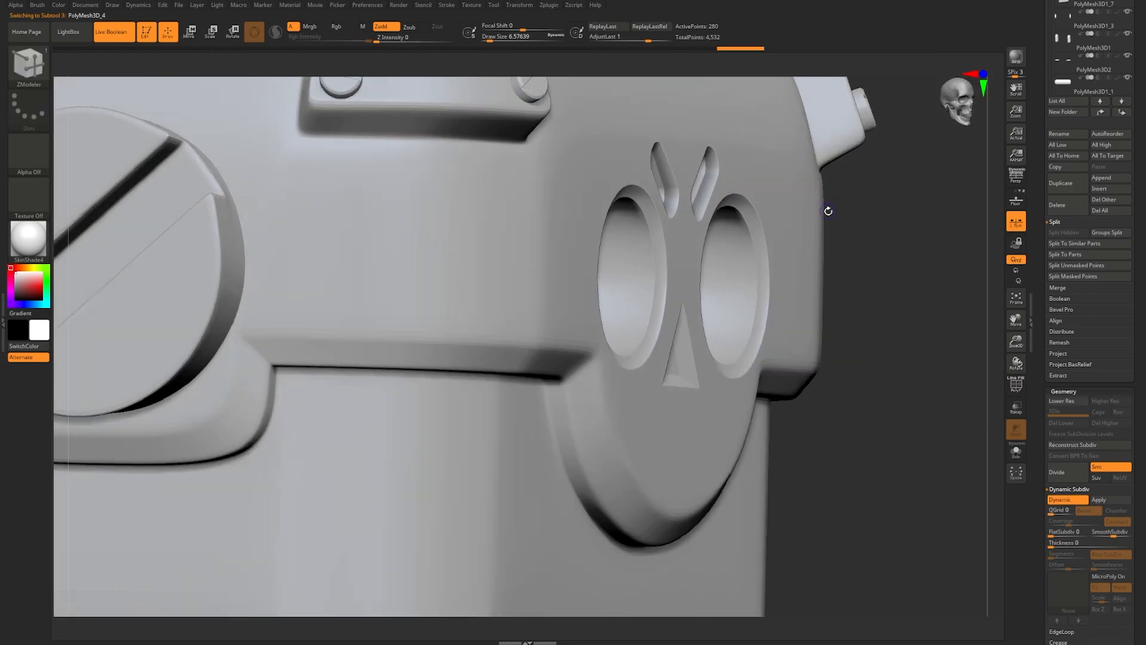
Step: Isolate the eyebrow bevel copy with its wireframe shown and compare its shape with dynamic subdivision off and on
key("shift+f")
key("shift+d")
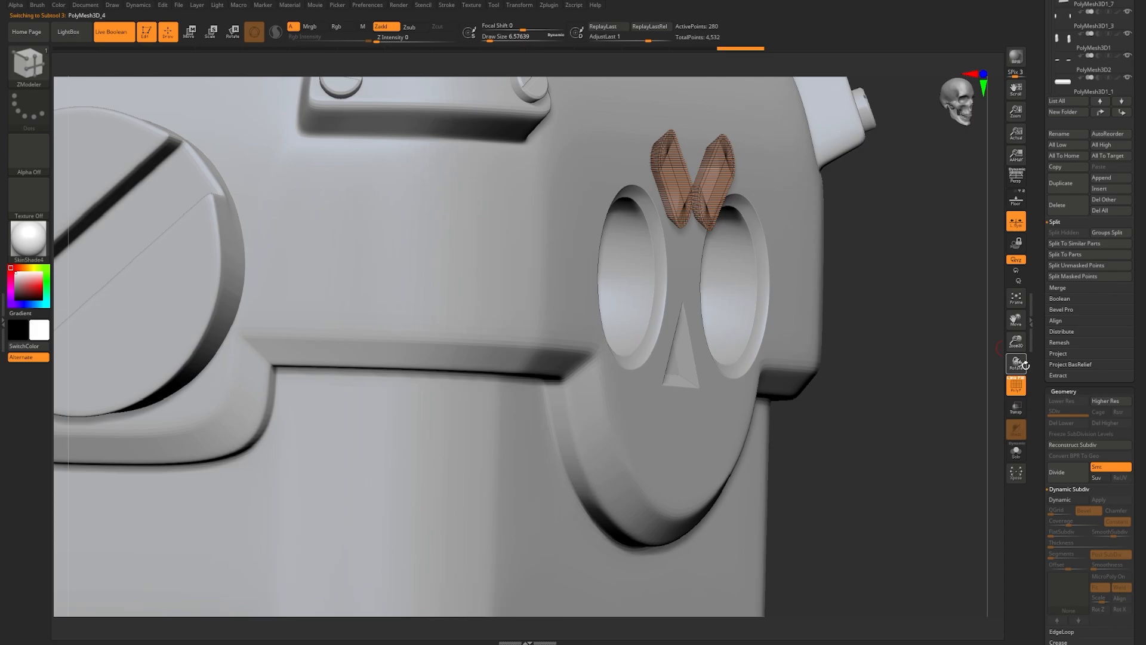
left_click(1015, 452)
key("d")
mouse_move(808, 230)
left_mouse_down()
mouse_move(795, 275)
mouse_move(812, 277)
left_mouse_up()
key("shift+d")
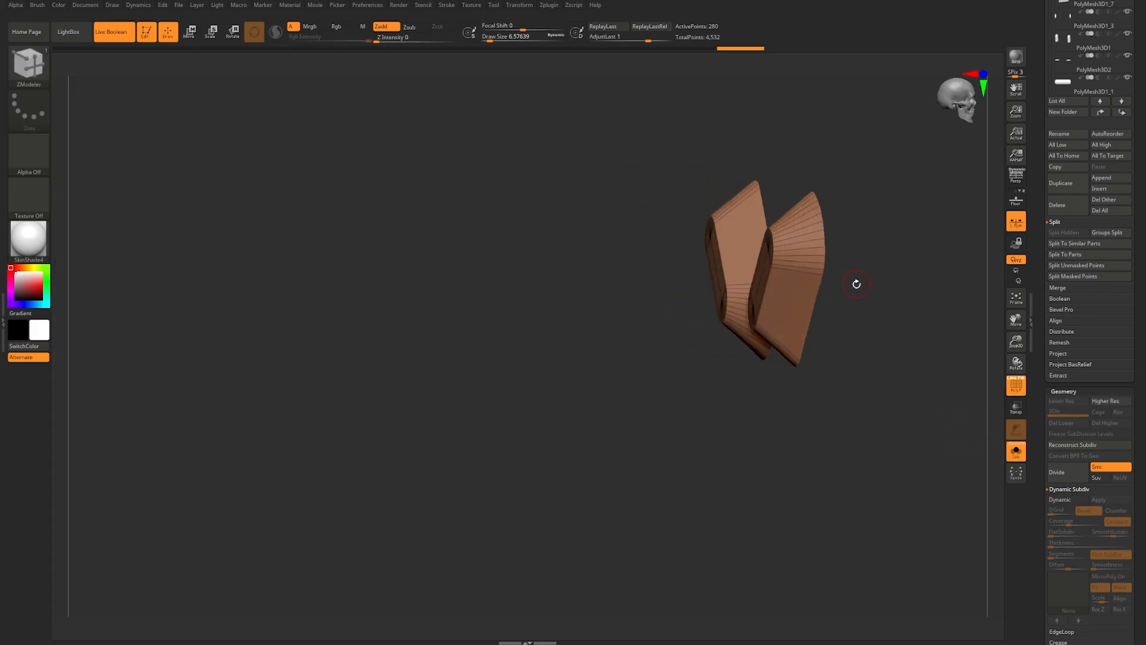
key("d")
key("shift+d")
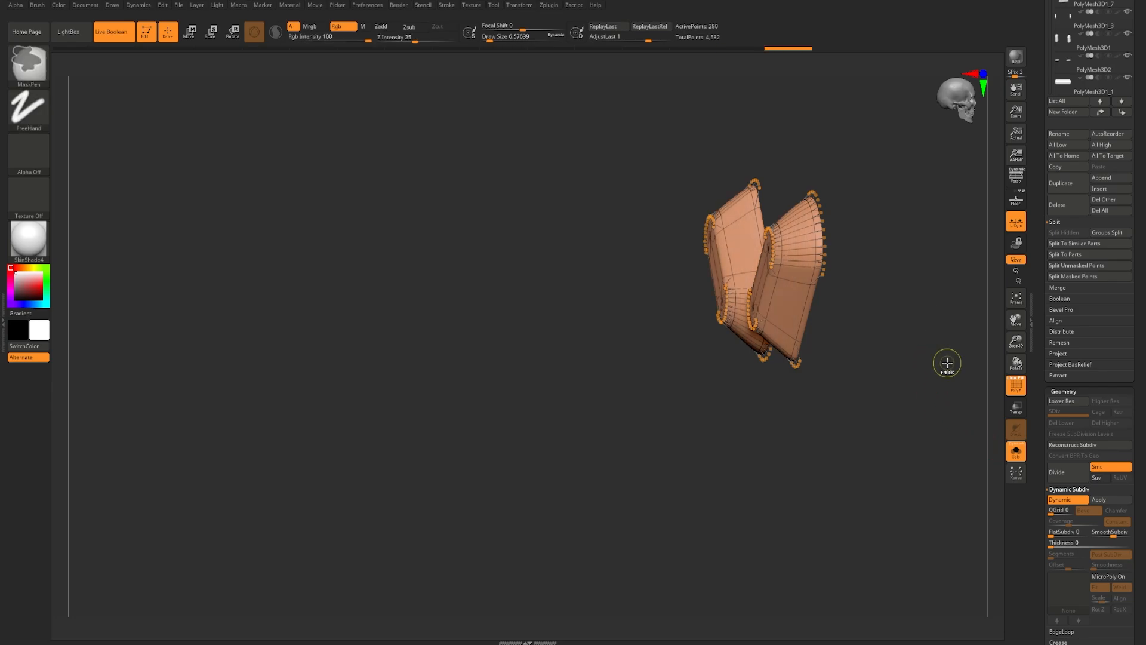
Step: Show all subtools without the wireframe and examine the whole chest from the front and at an angle
left_click(1017, 456)
key("f")
key("f")
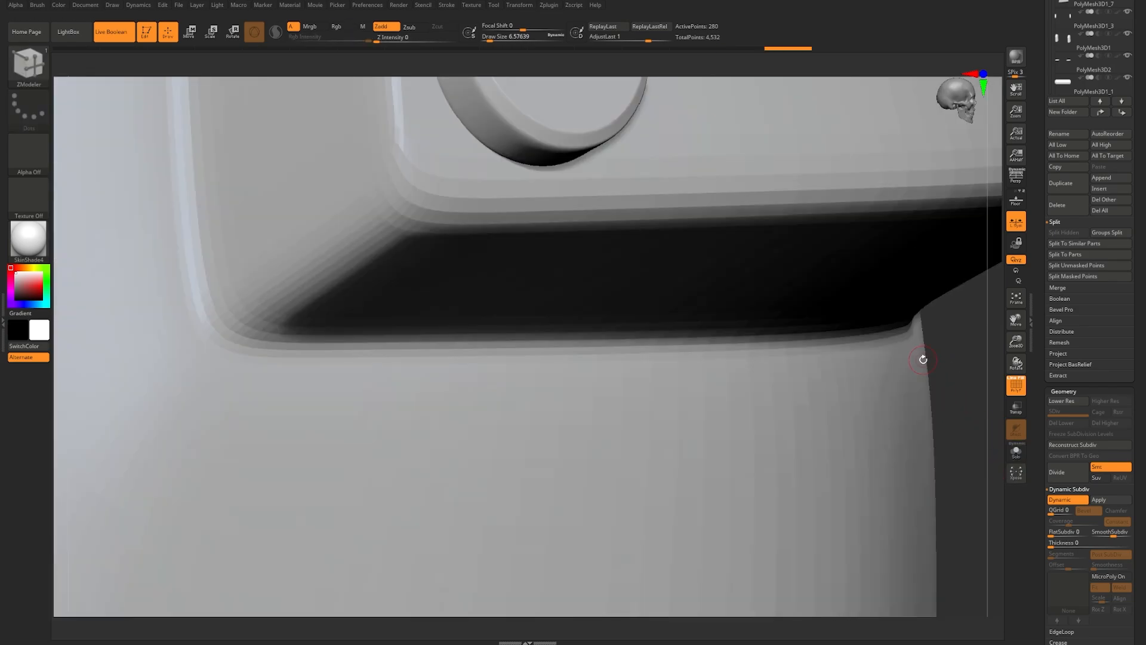
left_click_drag(922, 359, 875, 353)
key("shift+f")
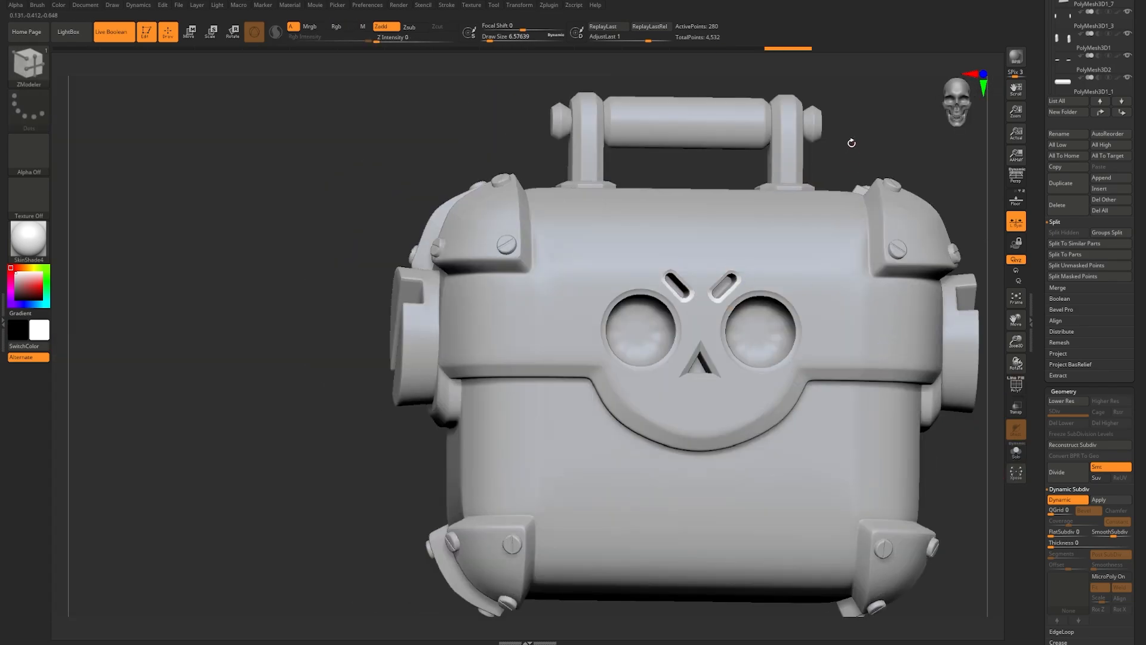
left_click_drag(853, 144, 786, 141, "alt")
mouse_move(859, 154)
left_mouse_down("shift")
mouse_move(884, 163)
mouse_move(839, 138)
left_mouse_up("shift")
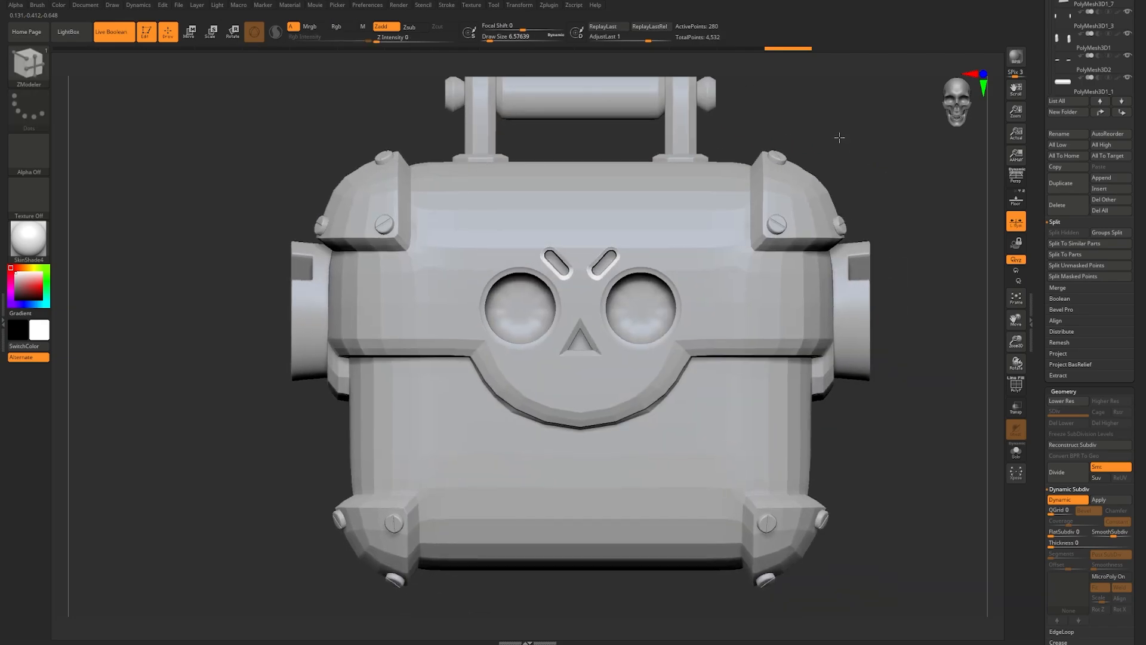
left_click_drag(879, 210, 833, 223, "alt")
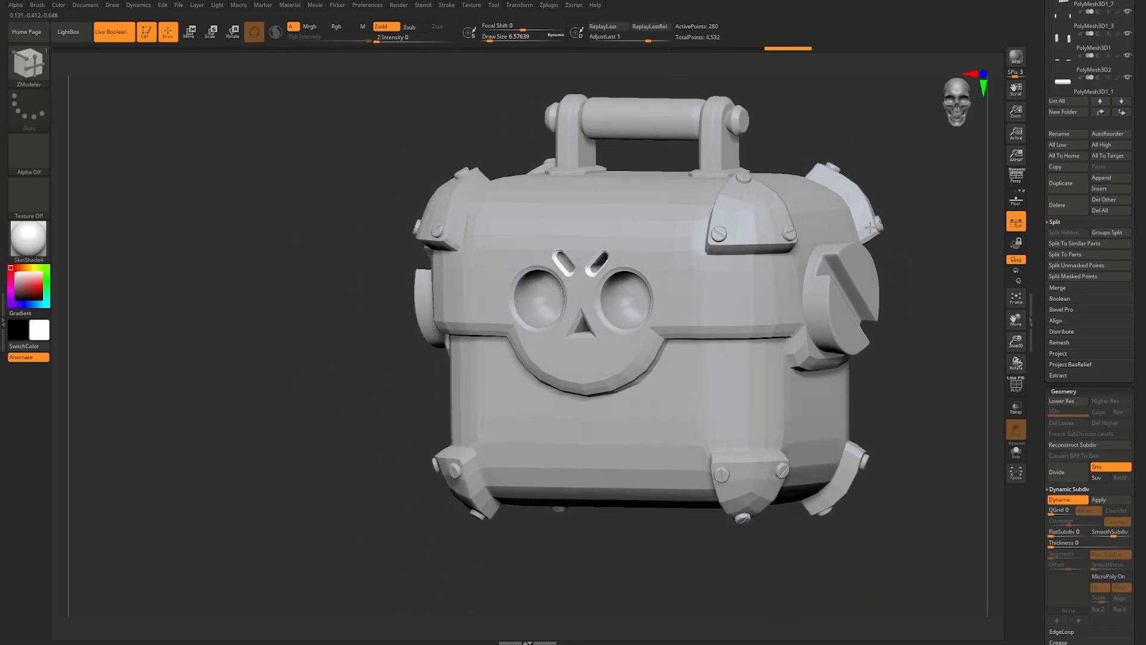
left_click_drag(929, 336, 909, 361, "alt")
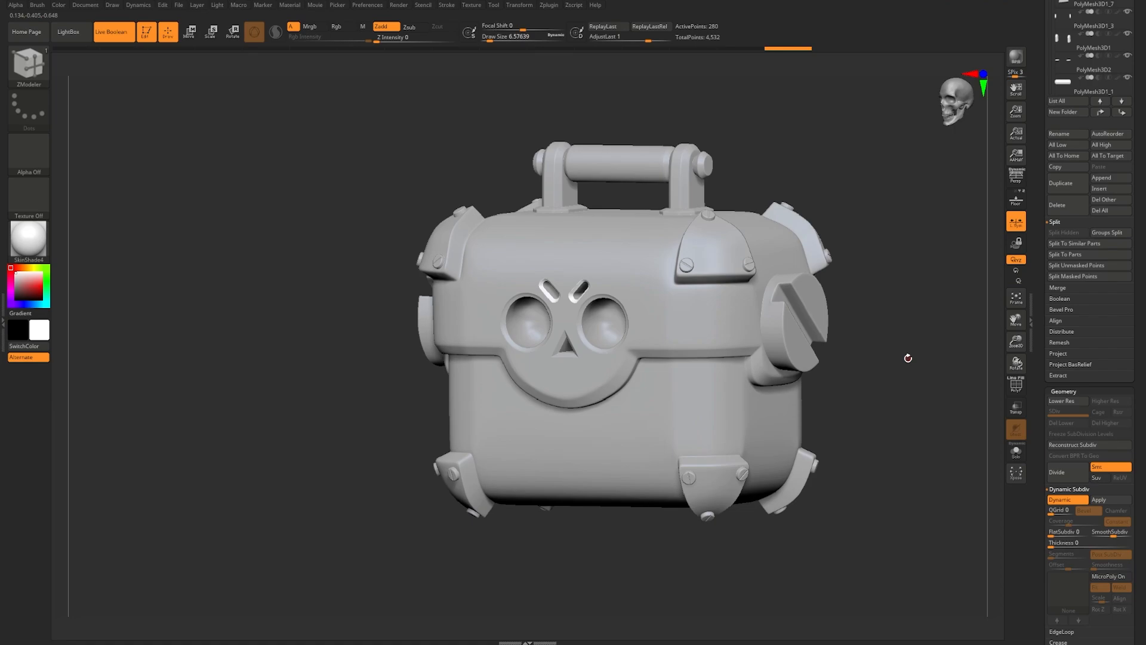